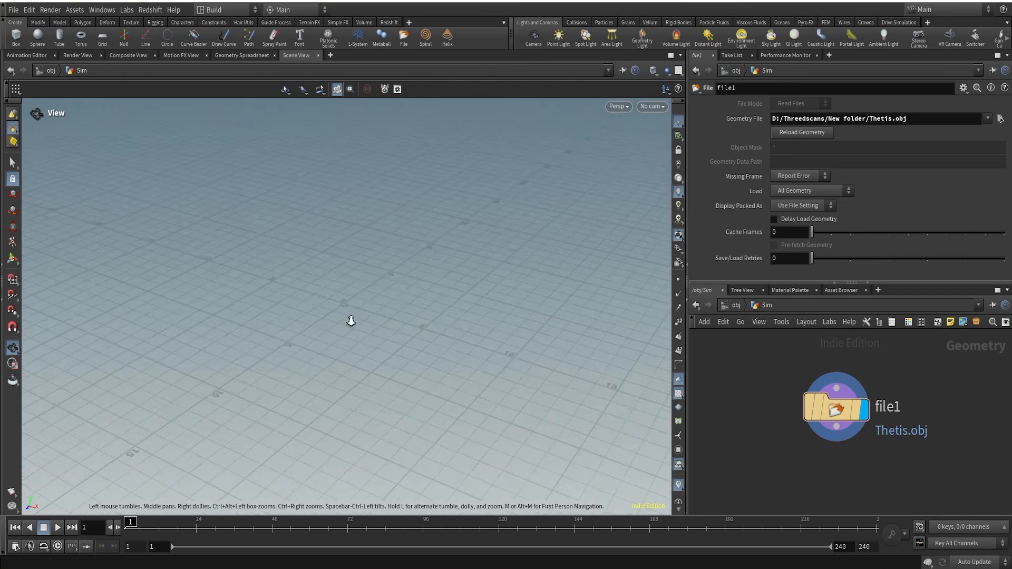
Frame the imported Thetis.obj statue and connect a Convert node to the file node's output
{"action": "mouse_move", "coordinate": [302, 388]}
{"action": "right_mouse_down"}
{"action": "mouse_move", "coordinate": [277, 379]}
{"action": "mouse_move", "coordinate": [154, 442]}
{"action": "right_mouse_up"}
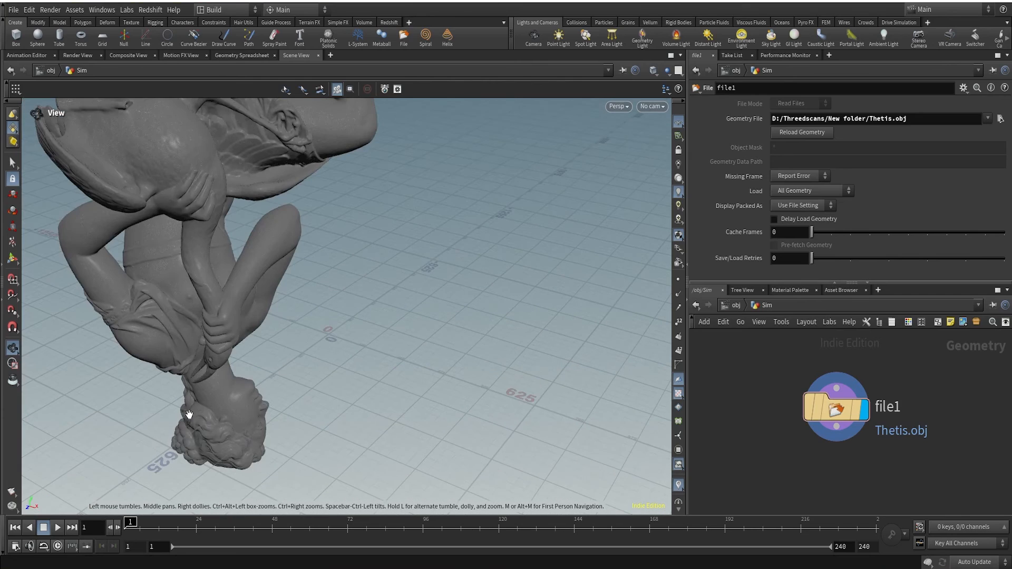
{"action": "key", "text": "g"}
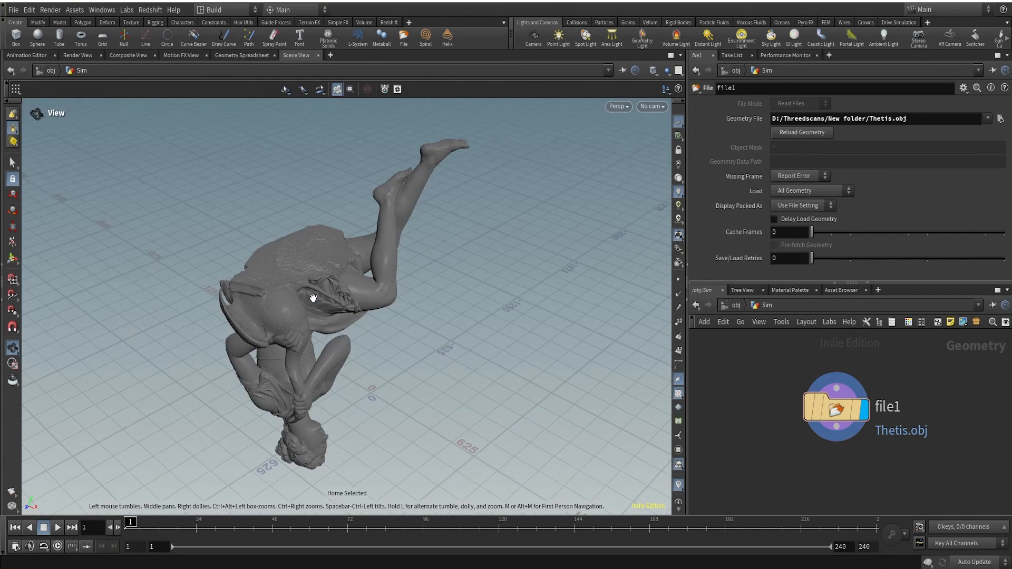
{"action": "left_click_drag", "start_coordinate": [314, 298], "coordinate": [450, 362]}
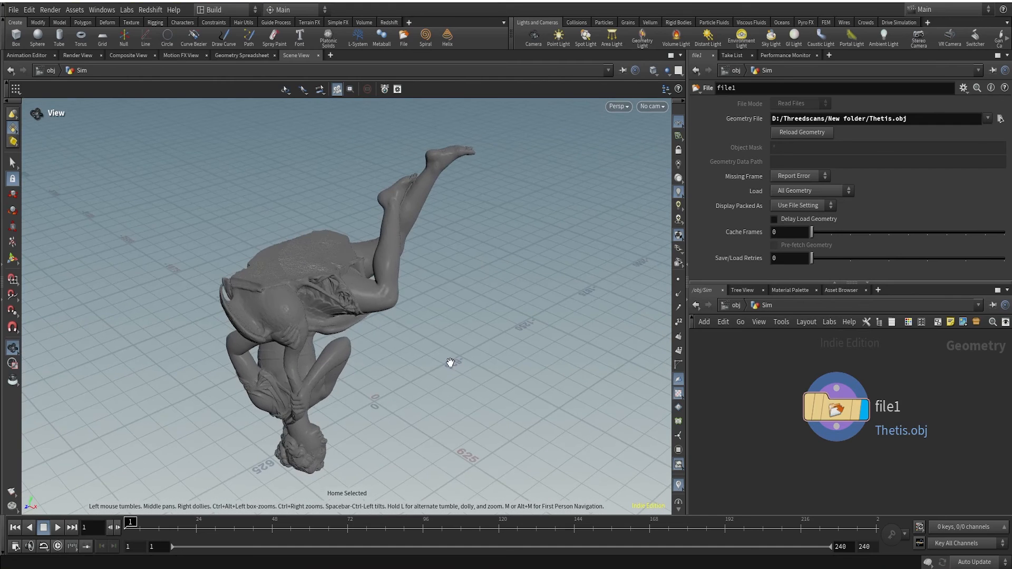
{"action": "scroll", "coordinate": [909, 468], "scroll_direction": "down", "scroll_amount": 3}
{"action": "middle_click_drag", "start_coordinate": [909, 468], "coordinate": [828, 420]}
{"action": "left_click", "coordinate": [802, 396]}
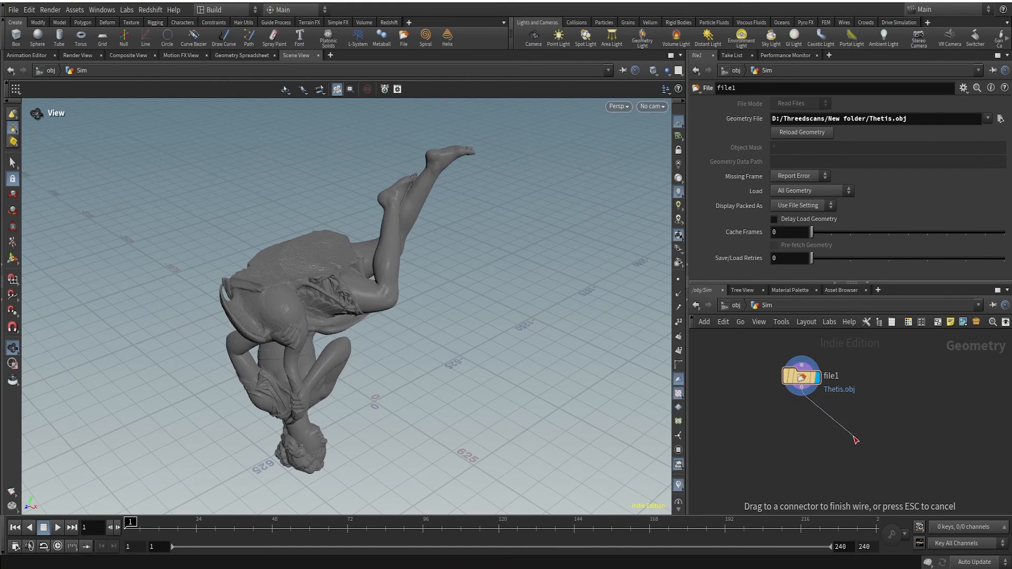
{"action": "key", "text": "shift+s"}
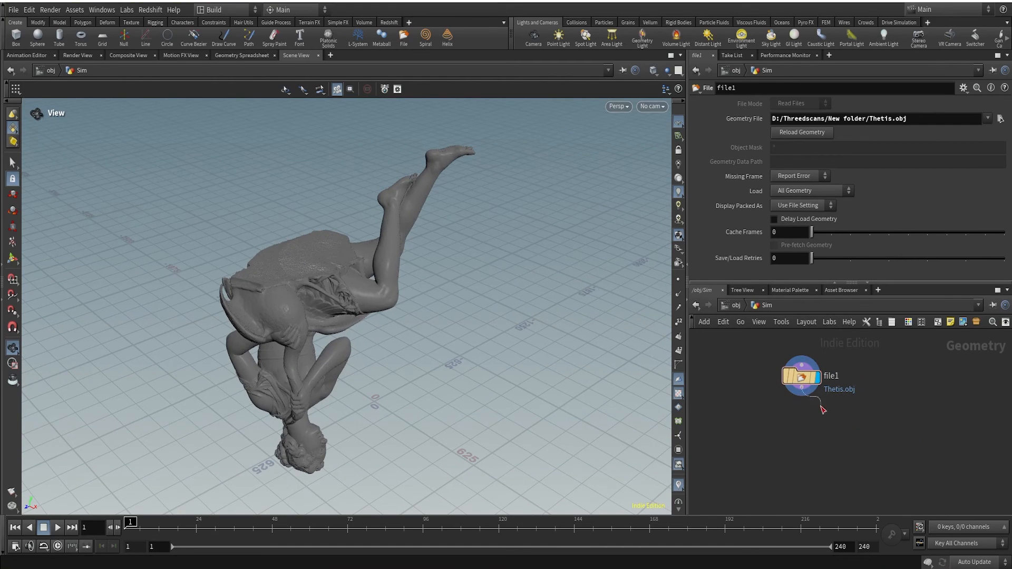
{"action": "left_click", "coordinate": [802, 395]}
{"action": "key", "text": "Tab"}
{"action": "type", "text": "convert"}
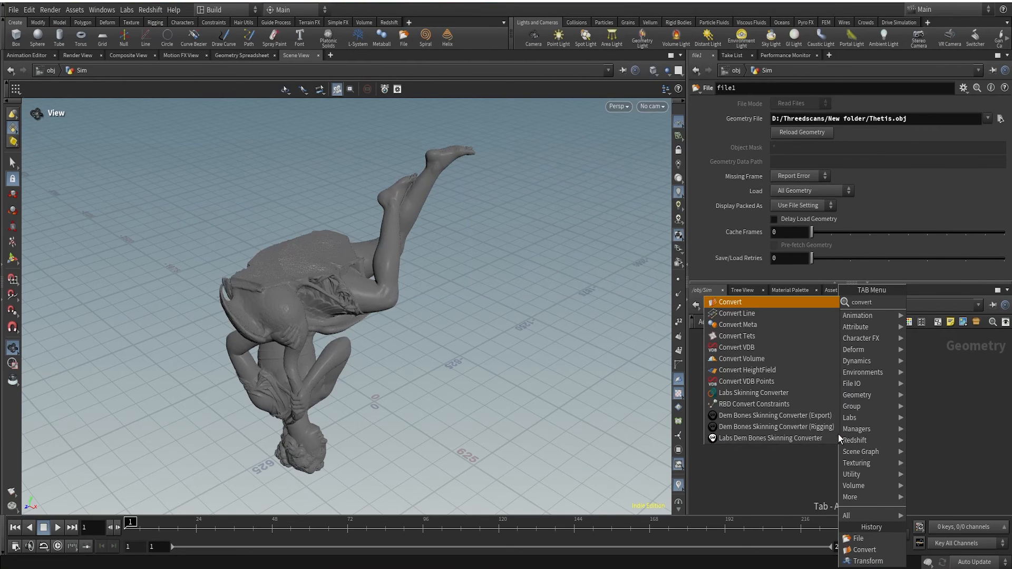
{"action": "key", "text": "Return"}
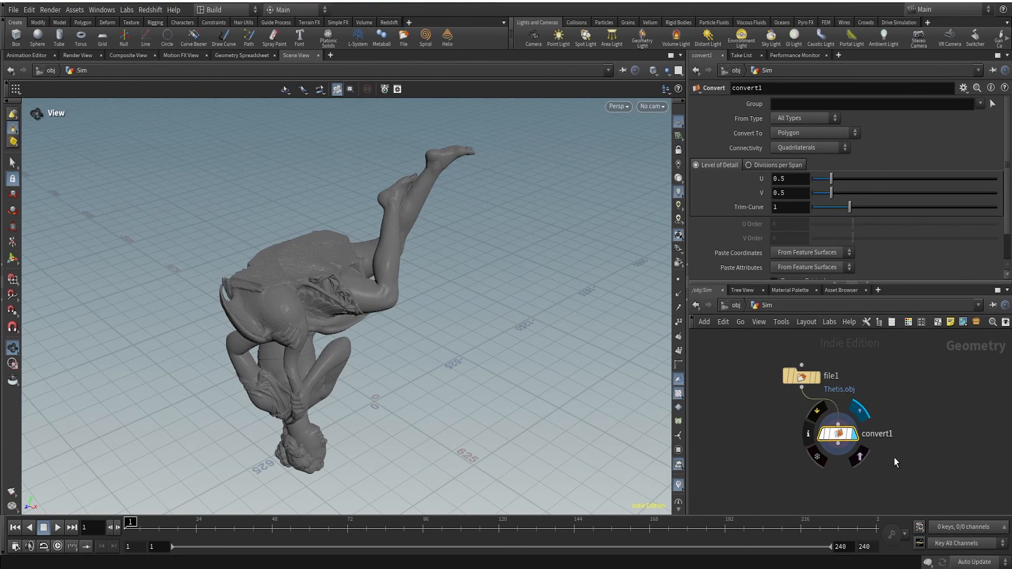
Add a Transform node fed by the Convert node and make it the displayed result
{"action": "middle_click_drag", "start_coordinate": [894, 457], "coordinate": [912, 410]}
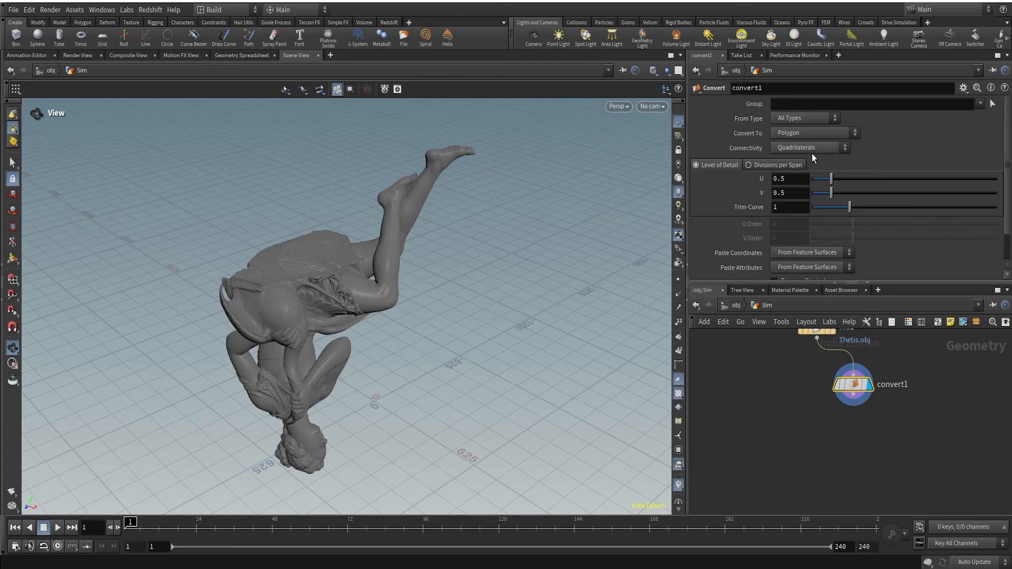
{"action": "key", "text": "Tab"}
{"action": "type", "text": "trans"}
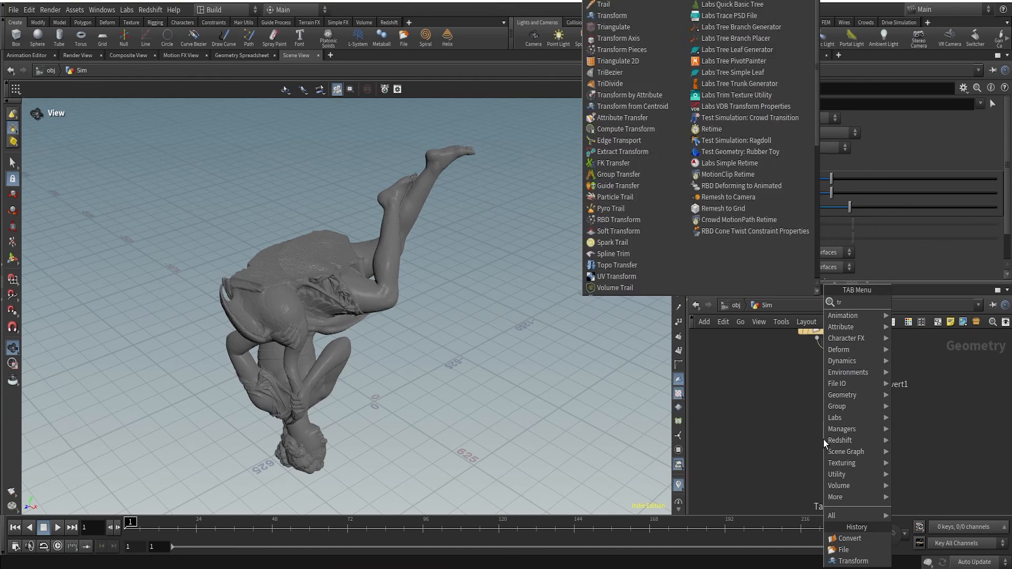
{"action": "key", "text": "Return"}
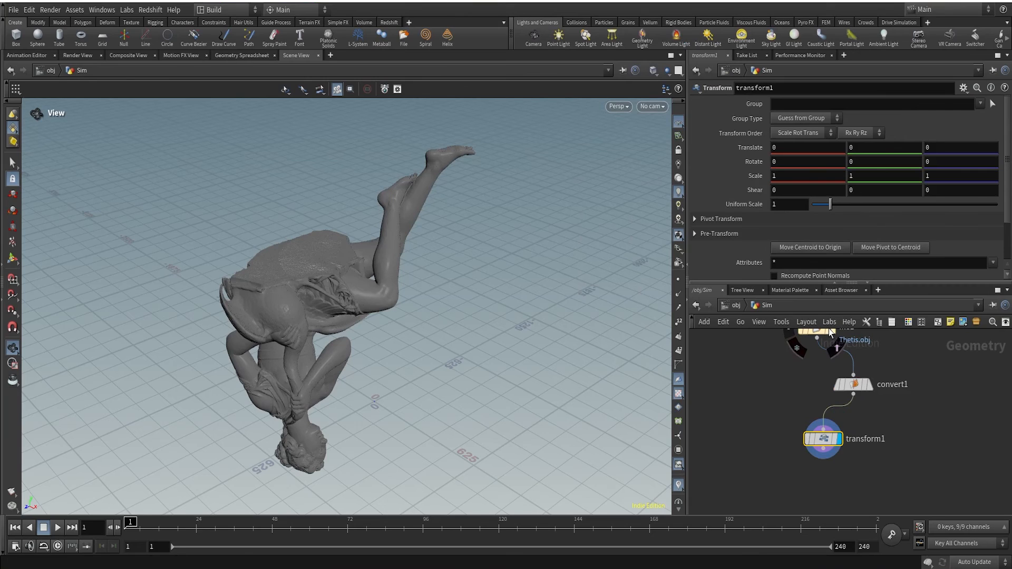
Set the Transform node's uniform scale to 0.01 and reframe the statue
{"action": "left_click", "coordinate": [784, 208]}
{"action": "type", "text": "0.01"}
{"action": "key", "text": "Return"}
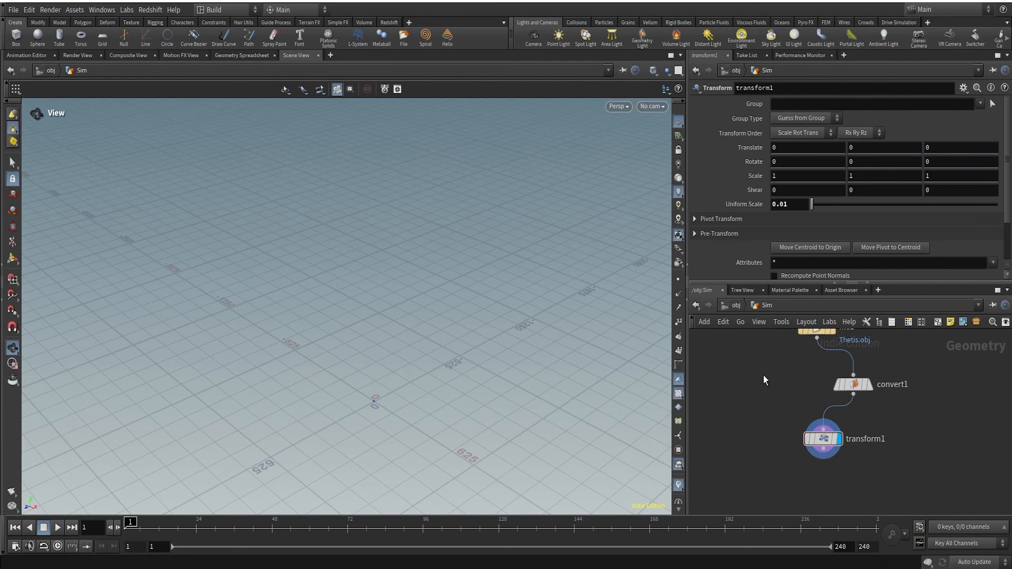
{"action": "key", "text": "g"}
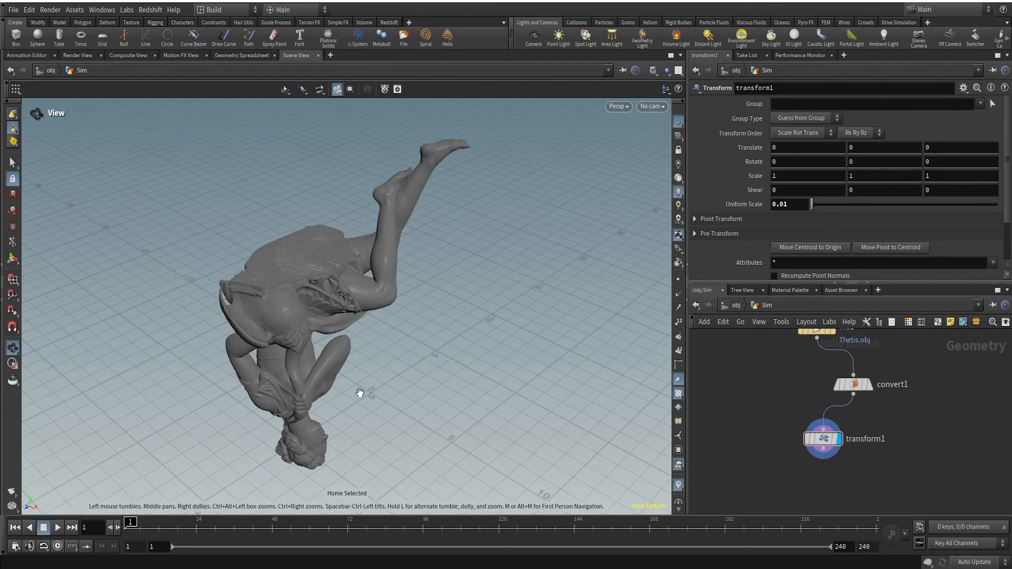
{"action": "left_click_drag", "start_coordinate": [365, 380], "coordinate": [418, 377]}
Add a Template Body test geometry node beside the chain and show it as a templated human scale reference
{"action": "key", "text": "h"}
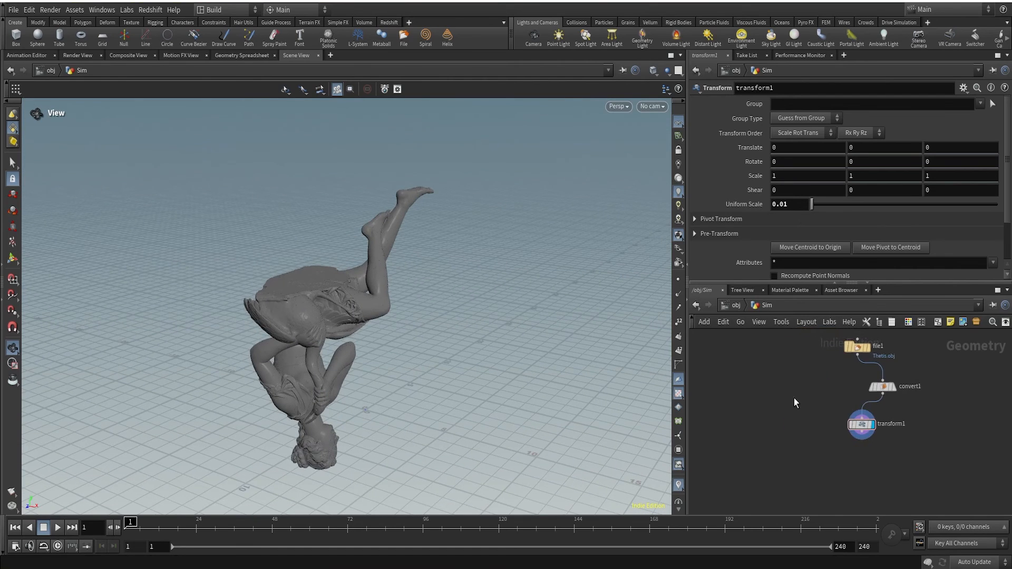
{"action": "key", "text": "Tab"}
{"action": "type", "text": "testg"}
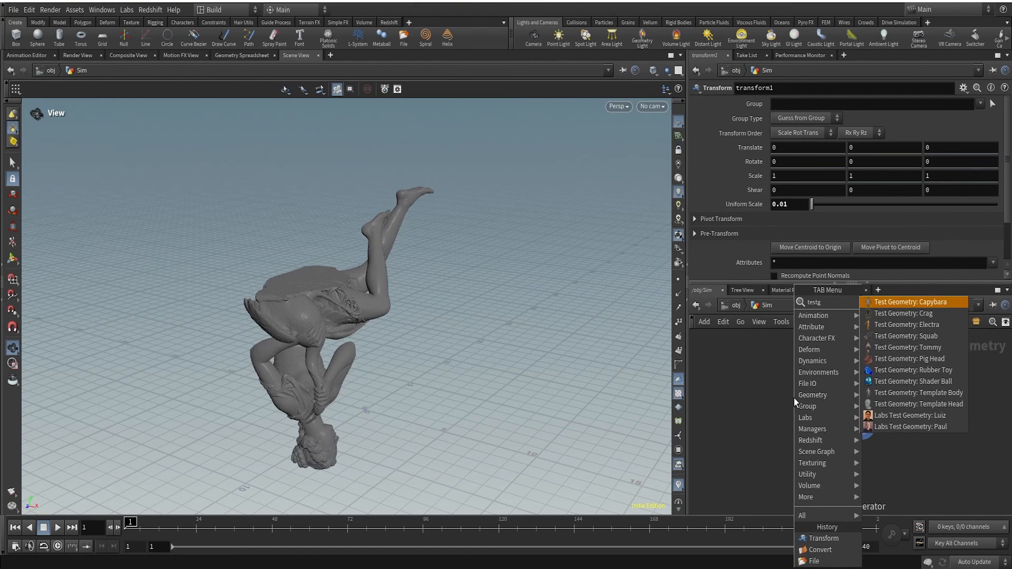
{"action": "left_click", "coordinate": [896, 404]}
{"action": "left_click", "coordinate": [745, 417]}
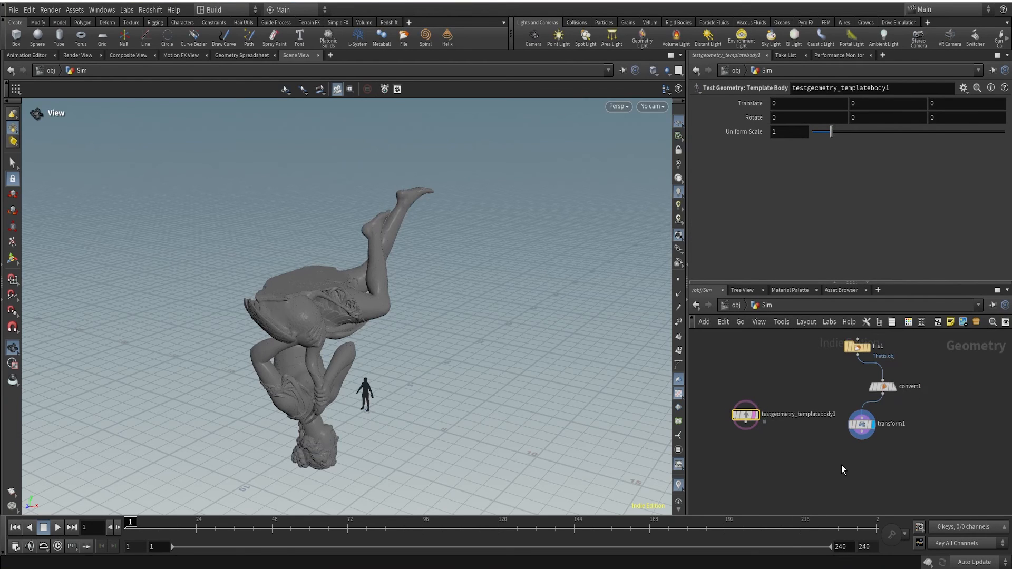
Set the statue's uniform scale to 0.001 and refine it to 0.00125 by comparing it with the template body
{"action": "left_click_drag", "start_coordinate": [377, 417], "coordinate": [378, 359]}
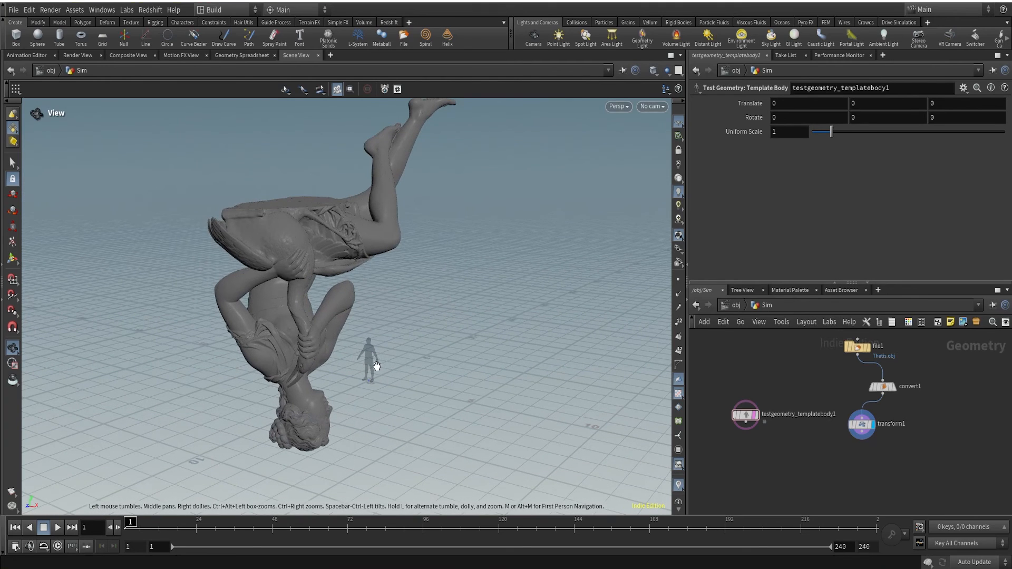
{"action": "left_click", "coordinate": [861, 425]}
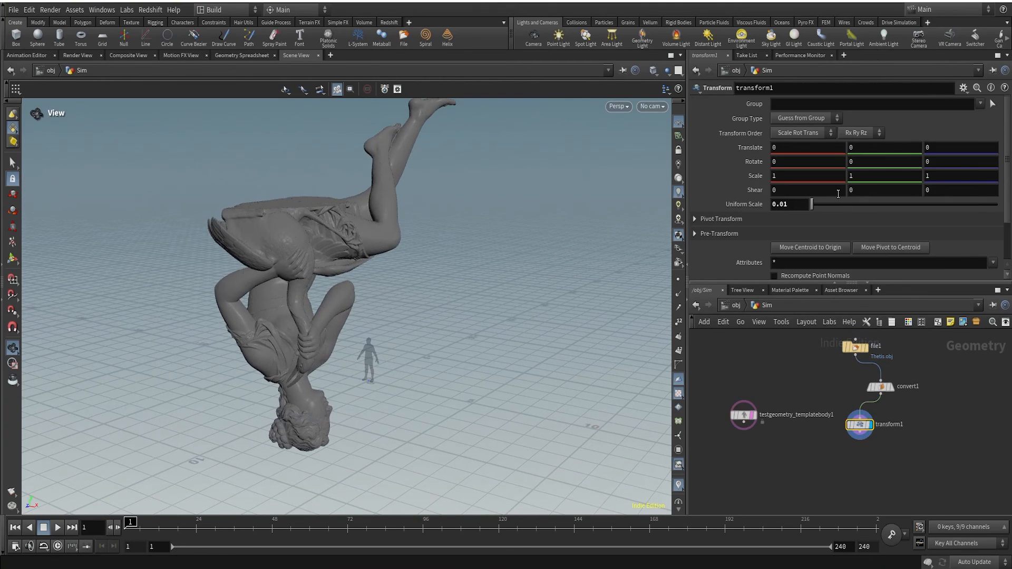
{"action": "left_click", "coordinate": [783, 205]}
{"action": "key", "text": "Return"}
{"action": "right_click_drag", "start_coordinate": [349, 374], "coordinate": [700, 127]}
{"action": "middle_click_drag", "start_coordinate": [476, 348], "coordinate": [463, 356]}
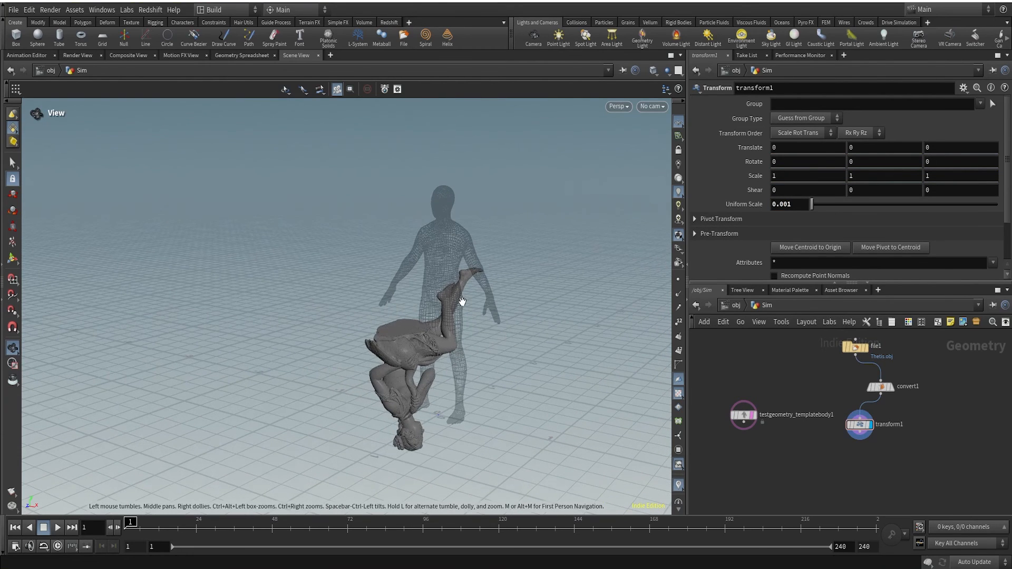
{"action": "left_click", "coordinate": [801, 206]}
{"action": "type", "text": "25"}
{"action": "key", "text": "Return"}
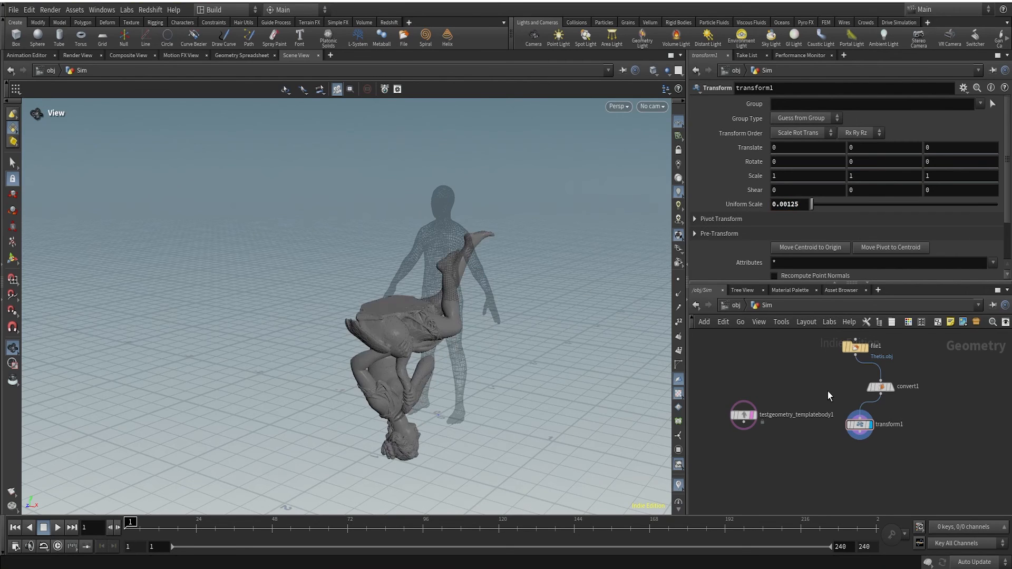
Rotate the statue 180 degrees around X in the Transform node to stand it upright
{"action": "scroll", "coordinate": [855, 420], "scroll_direction": "up", "scroll_amount": 1}
{"action": "left_click", "coordinate": [859, 424]}
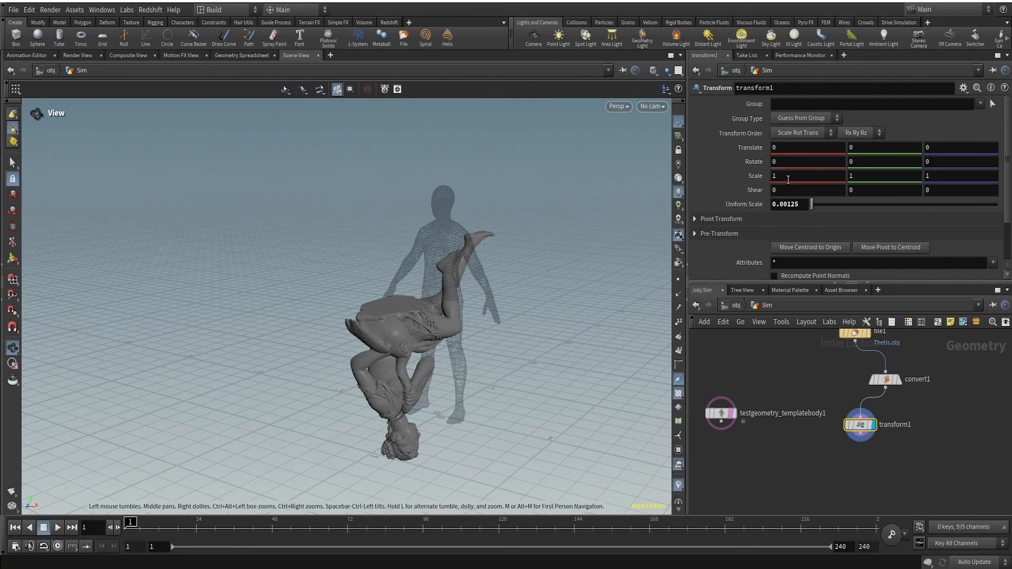
{"action": "left_click_drag", "start_coordinate": [712, 154], "coordinate": [649, 153]}
{"action": "left_click_drag", "start_coordinate": [781, 162], "coordinate": [679, 159]}
{"action": "type", "text": "180"}
{"action": "key", "text": "Return"}
{"action": "right_click_drag", "start_coordinate": [513, 410], "coordinate": [385, 422]}
{"action": "left_click_drag", "start_coordinate": [385, 421], "coordinate": [447, 448]}
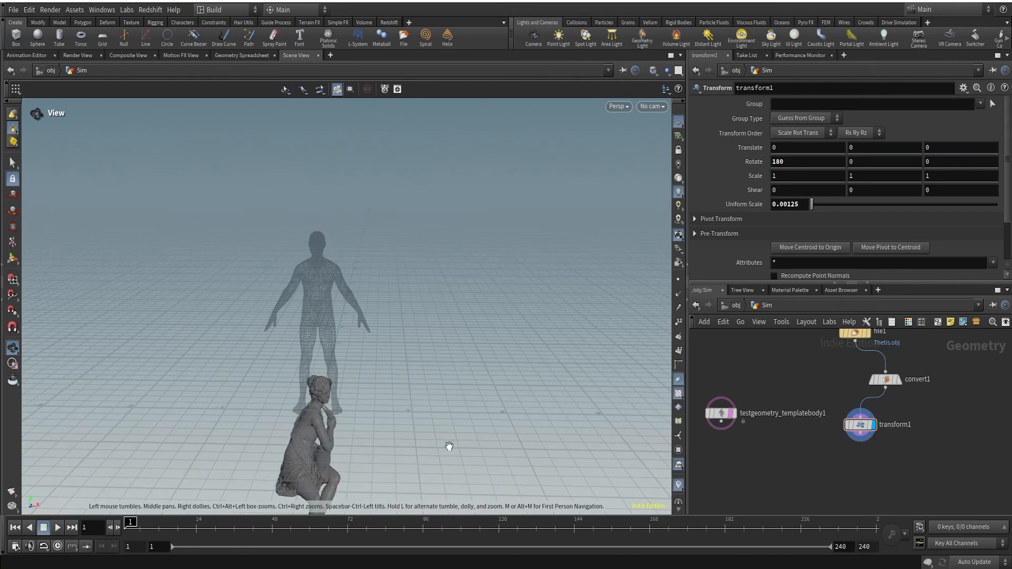
Set the Transform node's Y rotation to -90 so the statue faces the same way as the template body
{"action": "right_click_drag", "start_coordinate": [447, 448], "coordinate": [239, 454]}
{"action": "right_click_drag", "start_coordinate": [373, 415], "coordinate": [475, 309]}
{"action": "left_click_drag", "start_coordinate": [404, 356], "coordinate": [385, 395]}
{"action": "middle_click_drag", "start_coordinate": [384, 396], "coordinate": [391, 387]}
{"action": "left_click_drag", "start_coordinate": [392, 387], "coordinate": [388, 405]}
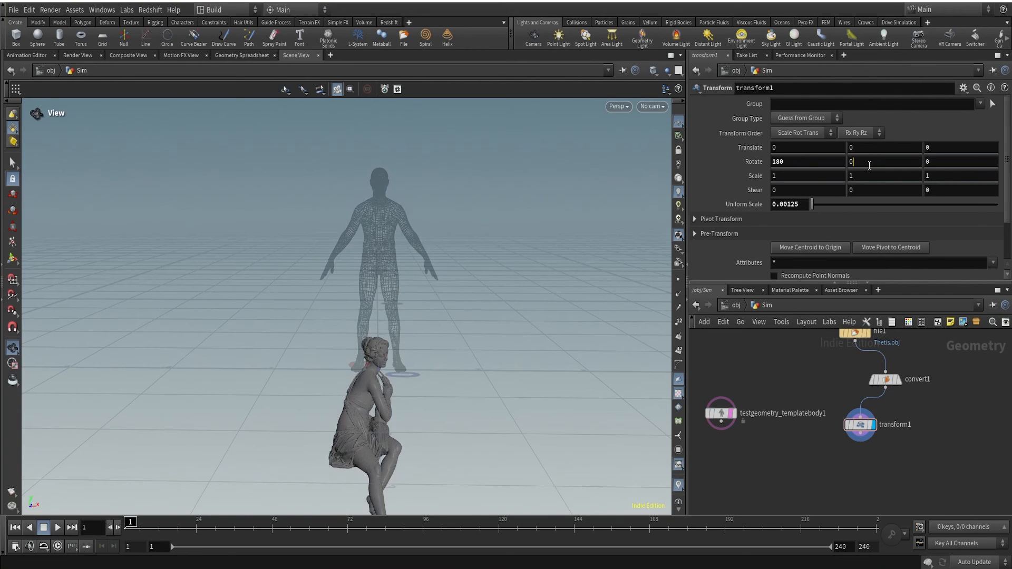
{"action": "left_click_drag", "start_coordinate": [868, 163], "coordinate": [785, 160]}
{"action": "type", "text": "-90"}
{"action": "key", "text": "Return"}
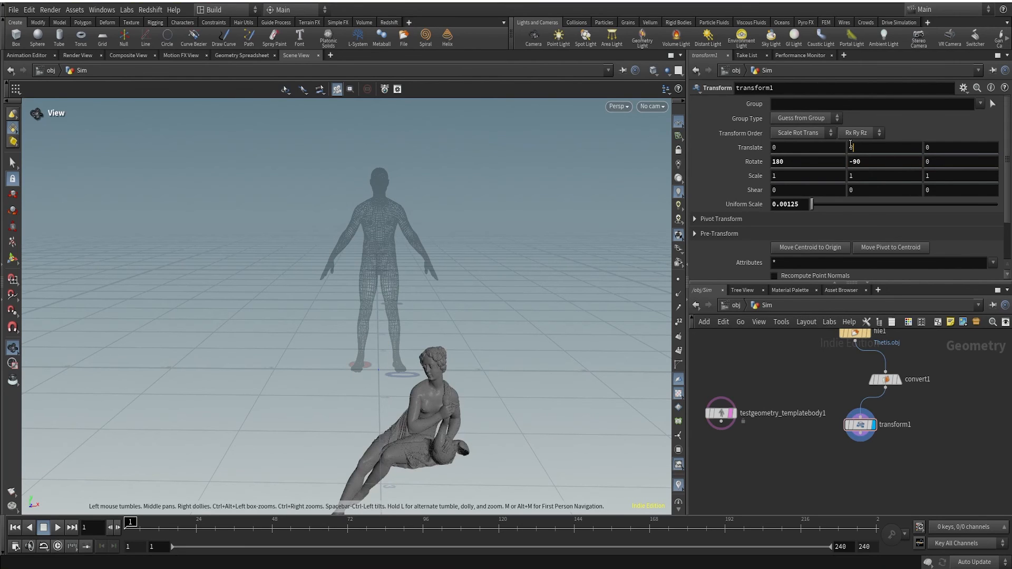
Try Y translations of 1 and 1.25 in the Transform node to raise the statue towards the ground plane
{"action": "left_click_drag", "start_coordinate": [851, 147], "coordinate": [804, 147]}
{"action": "key", "text": "Return"}
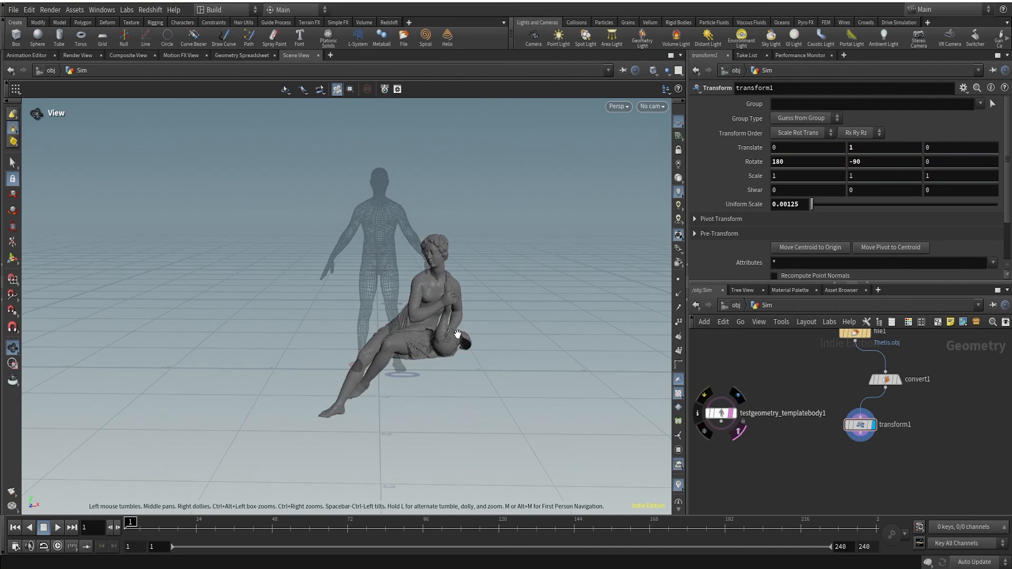
{"action": "left_click_drag", "start_coordinate": [423, 325], "coordinate": [437, 301]}
{"action": "right_click_drag", "start_coordinate": [437, 300], "coordinate": [485, 264]}
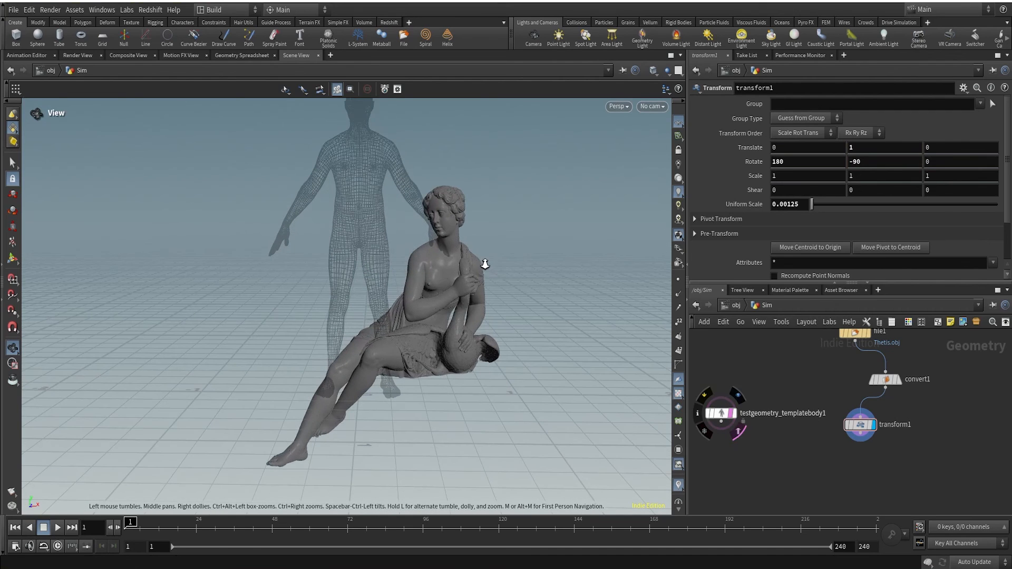
{"action": "left_click", "coordinate": [885, 146]}
{"action": "type", "text": "1.25"}
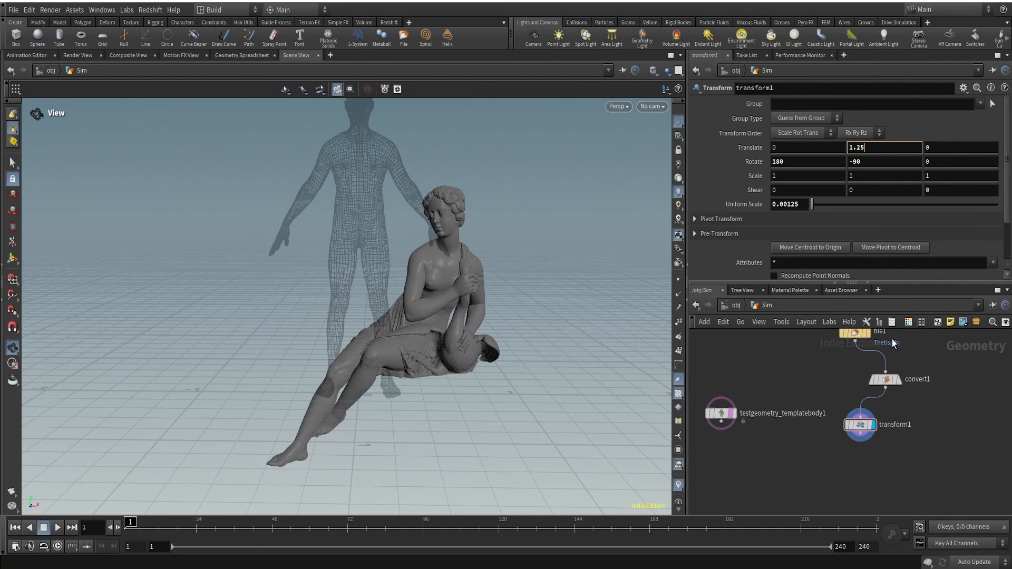
{"action": "key", "text": "Return"}
{"action": "right_click_drag", "start_coordinate": [373, 352], "coordinate": [339, 400]}
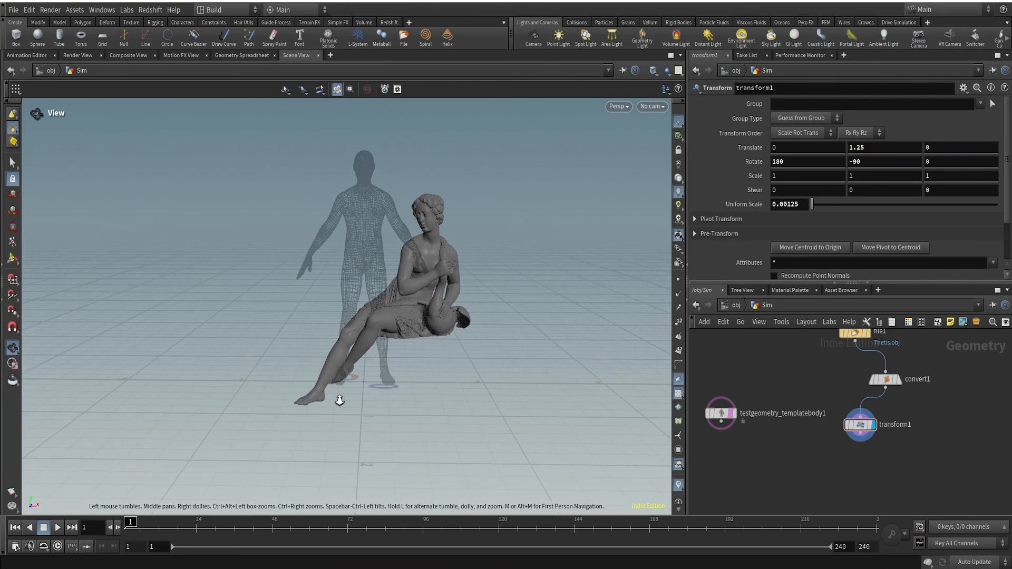
Fine-tune the statue's Y translation to 1.38 and check its height against the ground and the template body
{"action": "middle_click_drag", "start_coordinate": [895, 149], "coordinate": [499, 198]}
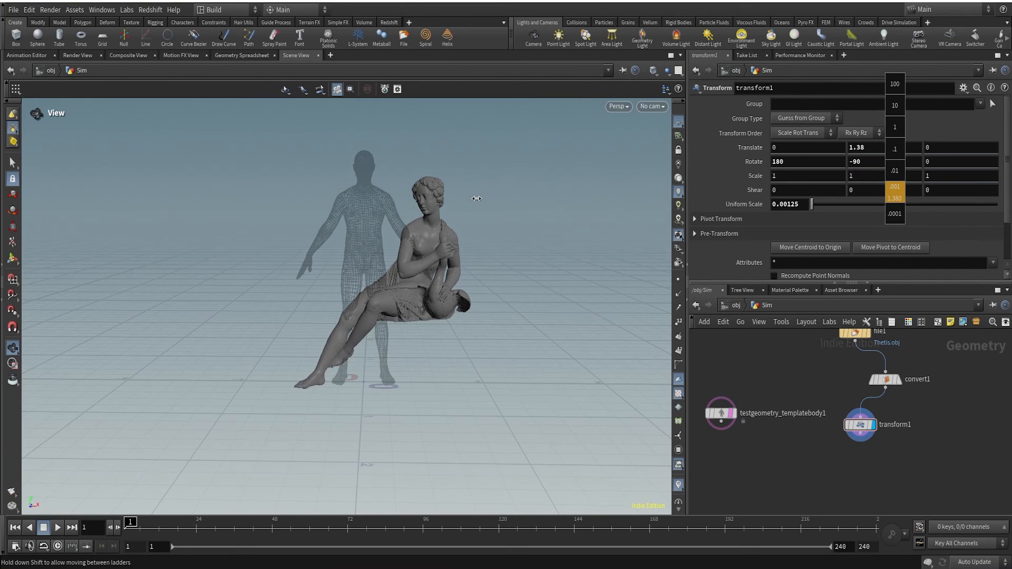
{"action": "middle_click_drag", "start_coordinate": [476, 199], "coordinate": [477, 198]}
{"action": "right_click_drag", "start_coordinate": [434, 272], "coordinate": [553, 182]}
{"action": "left_click_drag", "start_coordinate": [368, 366], "coordinate": [340, 403]}
{"action": "right_click_drag", "start_coordinate": [451, 266], "coordinate": [391, 321]}
{"action": "left_click_drag", "start_coordinate": [289, 383], "coordinate": [358, 307]}
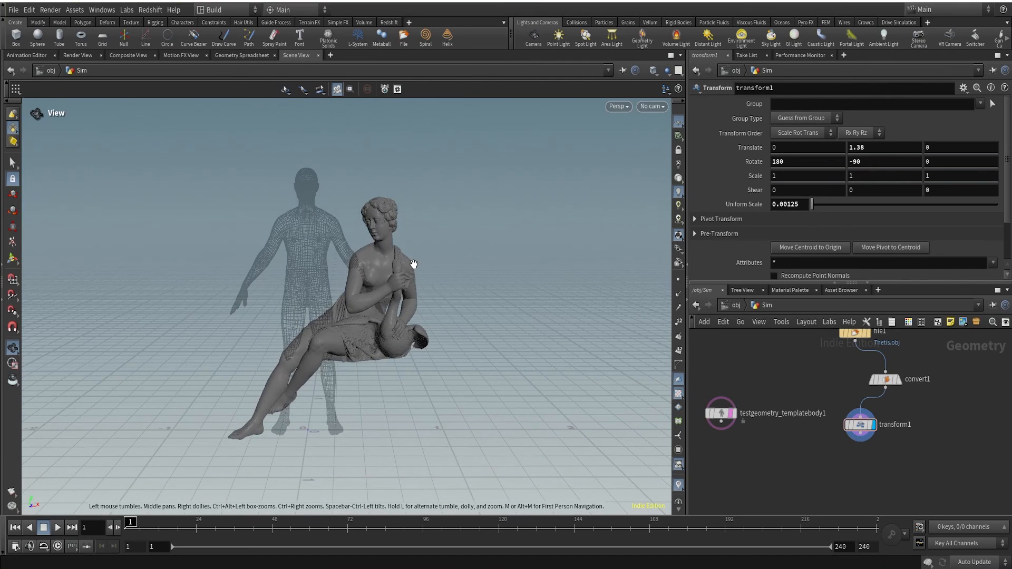
Align the file, Convert and Transform nodes in a straight vertical column in the network
{"action": "left_click_drag", "start_coordinate": [896, 480], "coordinate": [819, 337]}
{"action": "key", "text": "a"}
{"action": "left_click_drag", "start_coordinate": [859, 419], "coordinate": [872, 371]}
{"action": "left_click", "coordinate": [897, 454]}
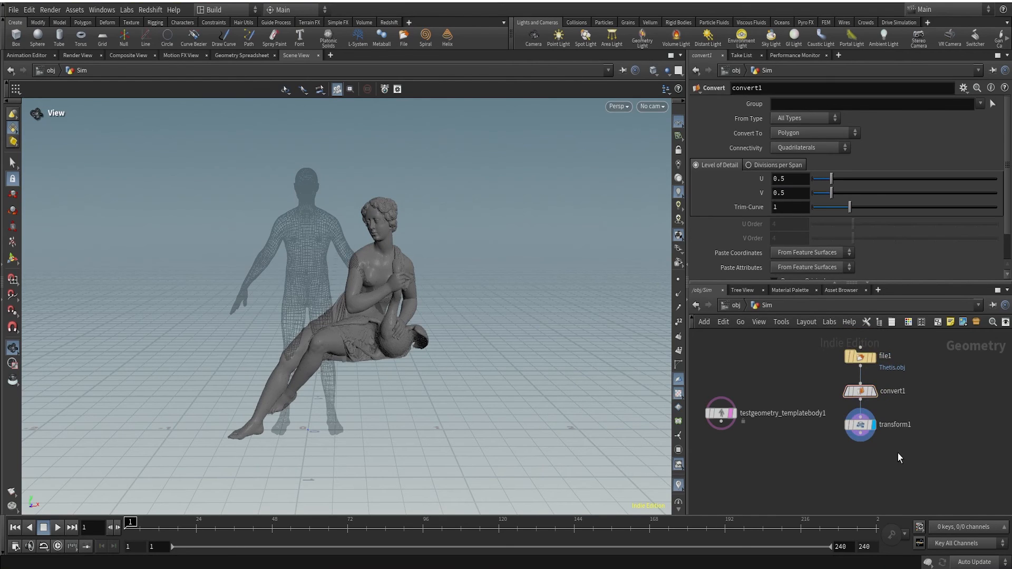
Connect a PolyReduce node to the Transform node's output, placed below the chain
{"action": "middle_click_drag", "start_coordinate": [897, 460], "coordinate": [885, 416]}
{"action": "left_click", "coordinate": [854, 394]}
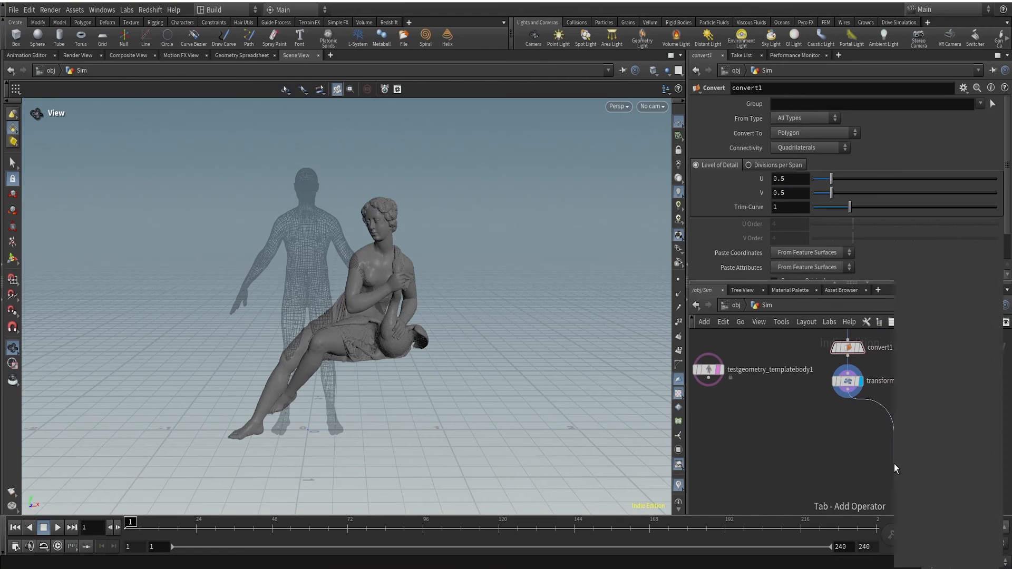
{"action": "key", "text": "Tab"}
{"action": "type", "text": "poly"}
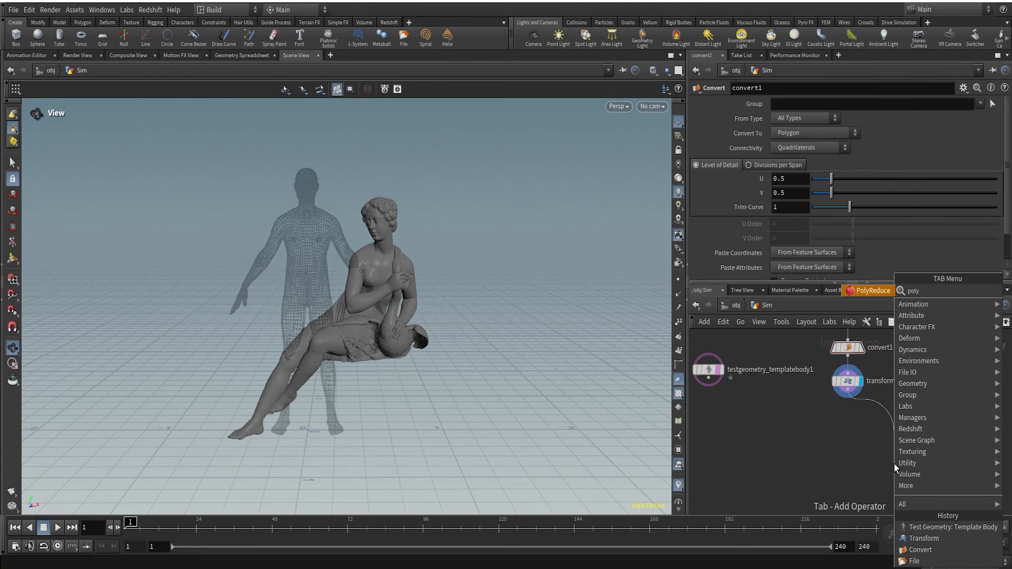
{"action": "key", "text": "Return"}
{"action": "key", "text": "Return"}
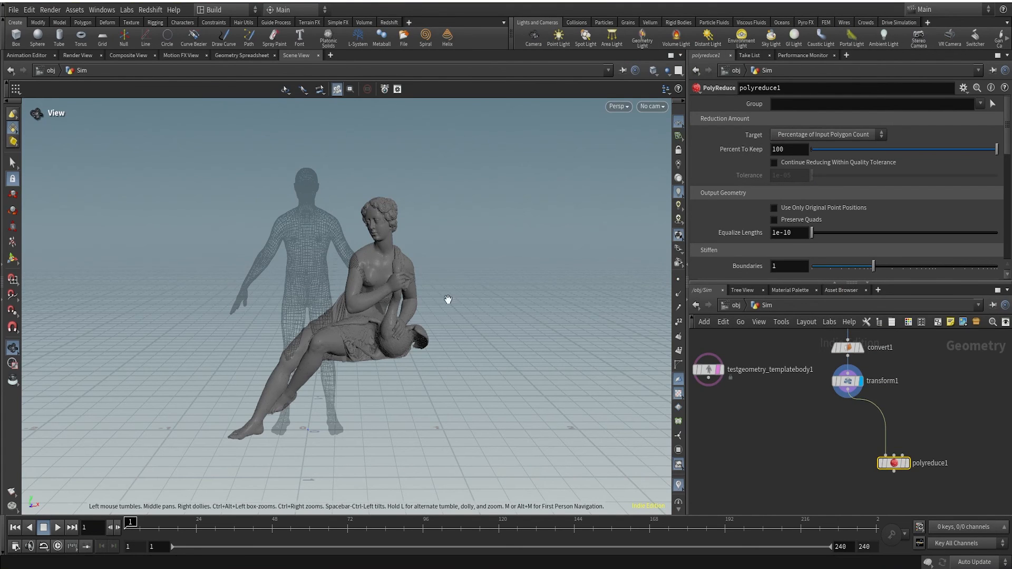
Examine the statue's surface detail up close on the face, head and torso, comparing it with the template body
{"action": "right_click_drag", "start_coordinate": [344, 298], "coordinate": [516, 280]}
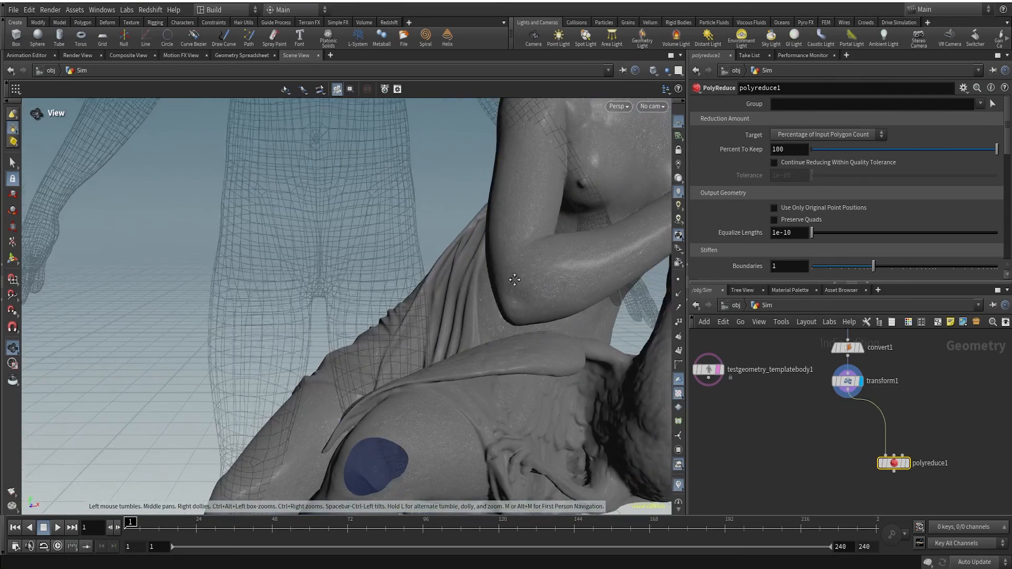
{"action": "middle_click_drag", "start_coordinate": [516, 281], "coordinate": [195, 442]}
{"action": "middle_click_drag", "start_coordinate": [385, 248], "coordinate": [379, 394]}
{"action": "right_click_drag", "start_coordinate": [379, 394], "coordinate": [334, 303]}
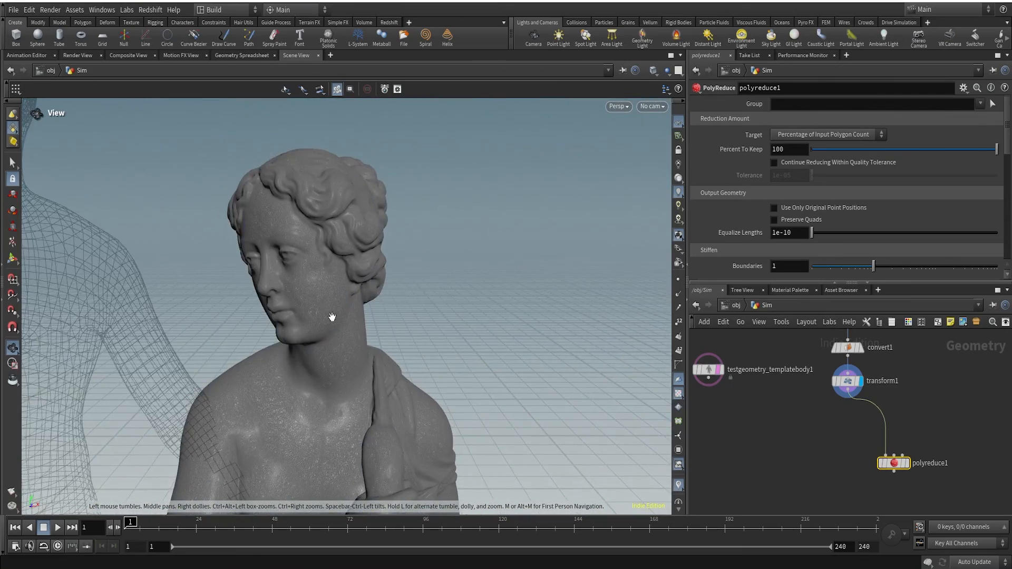
{"action": "key", "text": "g"}
{"action": "left_click_drag", "start_coordinate": [397, 289], "coordinate": [446, 257]}
{"action": "middle_click_drag", "start_coordinate": [462, 233], "coordinate": [399, 367]}
{"action": "right_click_drag", "start_coordinate": [398, 366], "coordinate": [481, 296]}
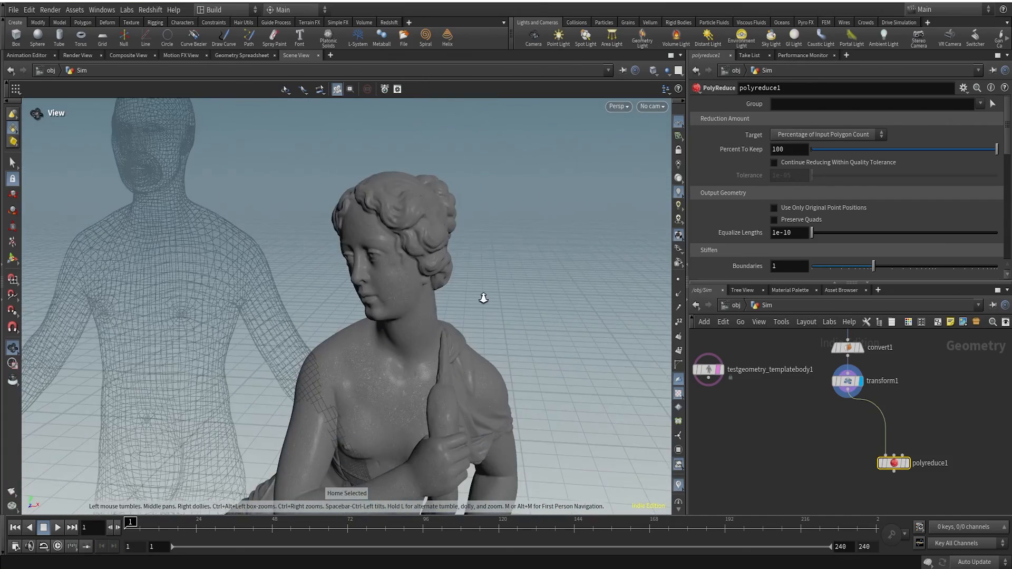
{"action": "left_click", "coordinate": [679, 280]}
{"action": "left_click", "coordinate": [679, 280]}
{"action": "right_click_drag", "start_coordinate": [484, 309], "coordinate": [342, 419]}
{"action": "middle_click_drag", "start_coordinate": [343, 419], "coordinate": [344, 295]}
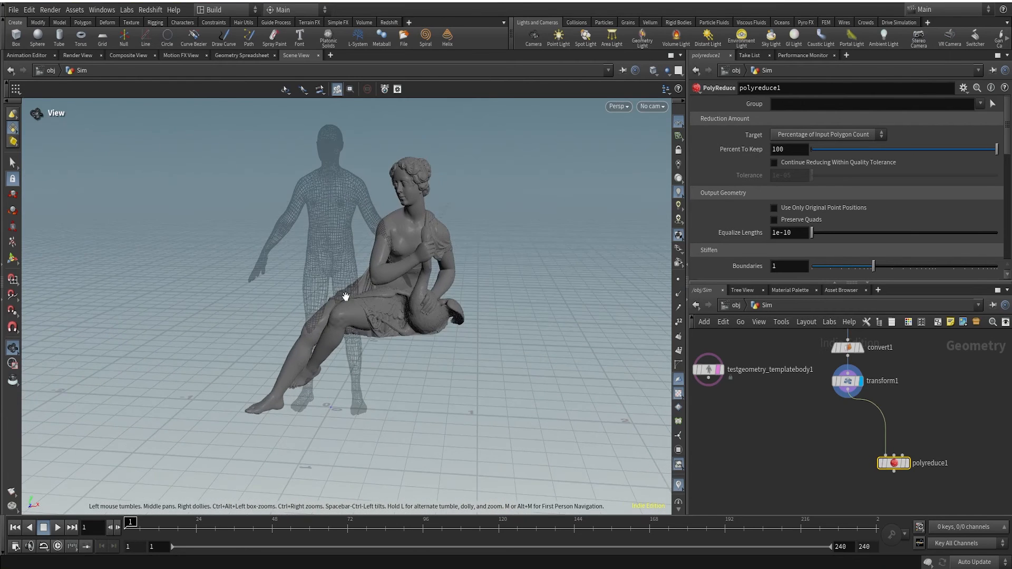
Display the PolyReduce node, set its percent to keep to 10 and check the reduced geometry's point and polygon counts
{"action": "scroll", "coordinate": [910, 471], "scroll_direction": "up", "scroll_amount": 1}
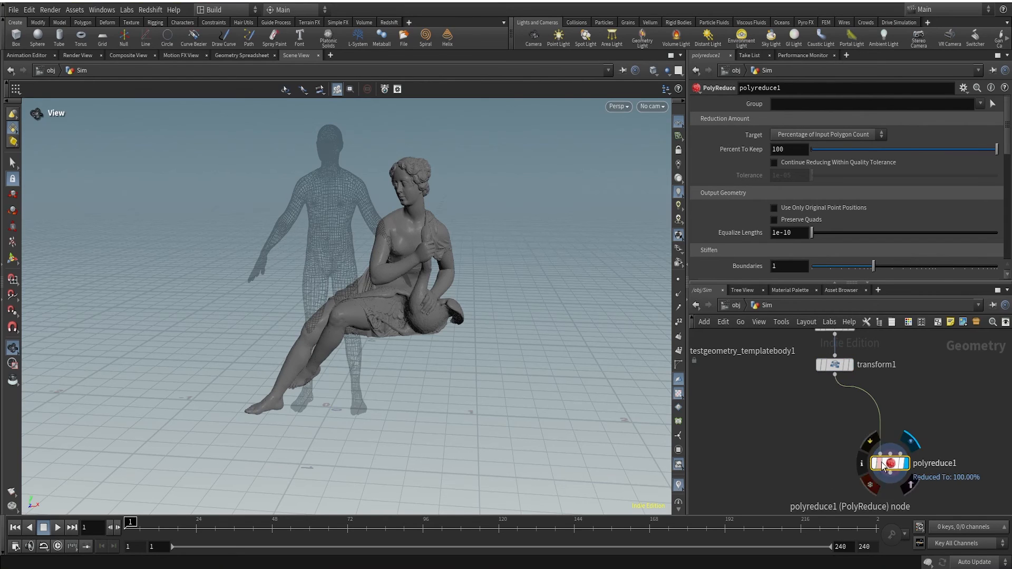
{"action": "left_click", "coordinate": [859, 463]}
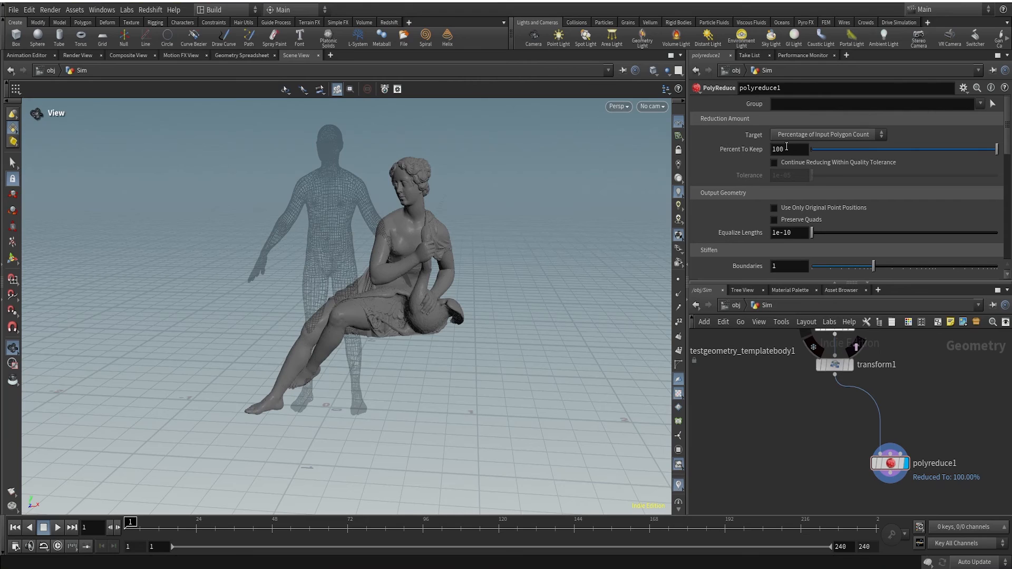
{"action": "key", "text": "BackSpace"}
{"action": "key", "text": "Return"}
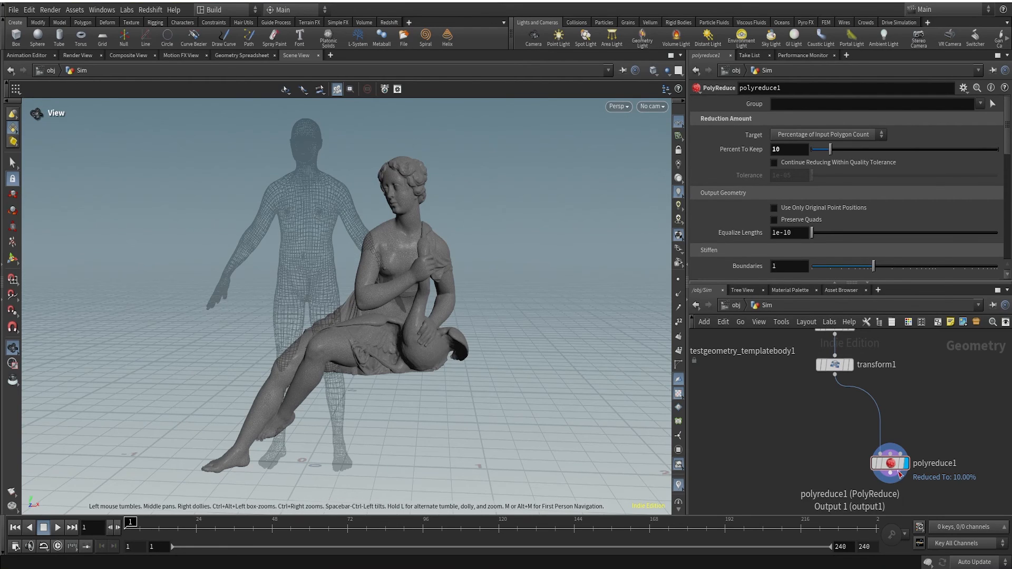
{"action": "left_click", "coordinate": [864, 463]}
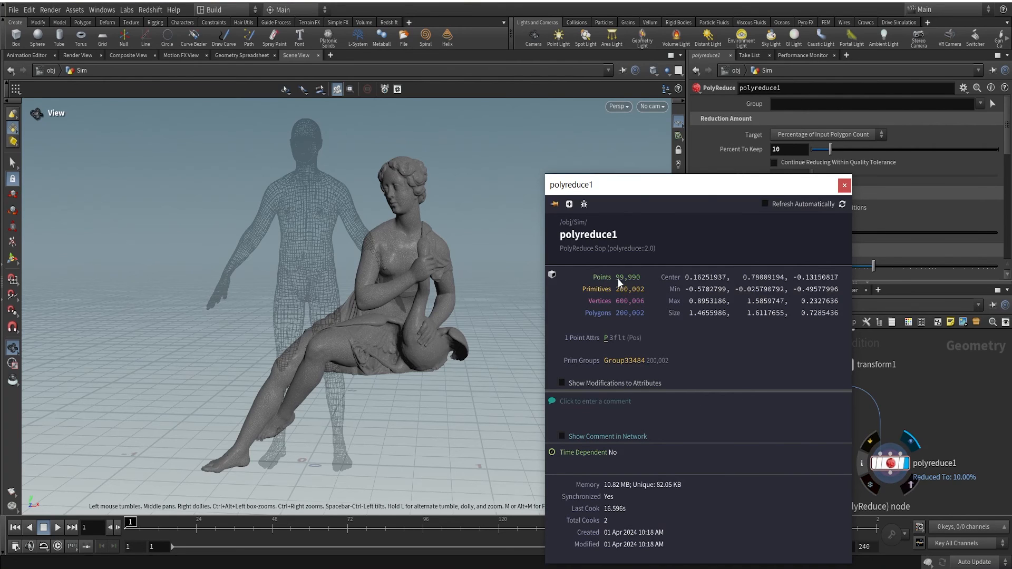
{"action": "left_click", "coordinate": [996, 425]}
Add an Attribute Delete node connected to the PolyReduce node's output, placed below it
{"action": "scroll", "coordinate": [962, 411], "scroll_direction": "down", "scroll_amount": 2}
{"action": "middle_click_drag", "start_coordinate": [957, 407], "coordinate": [916, 343]}
{"action": "scroll", "coordinate": [915, 342], "scroll_direction": "up", "scroll_amount": 3}
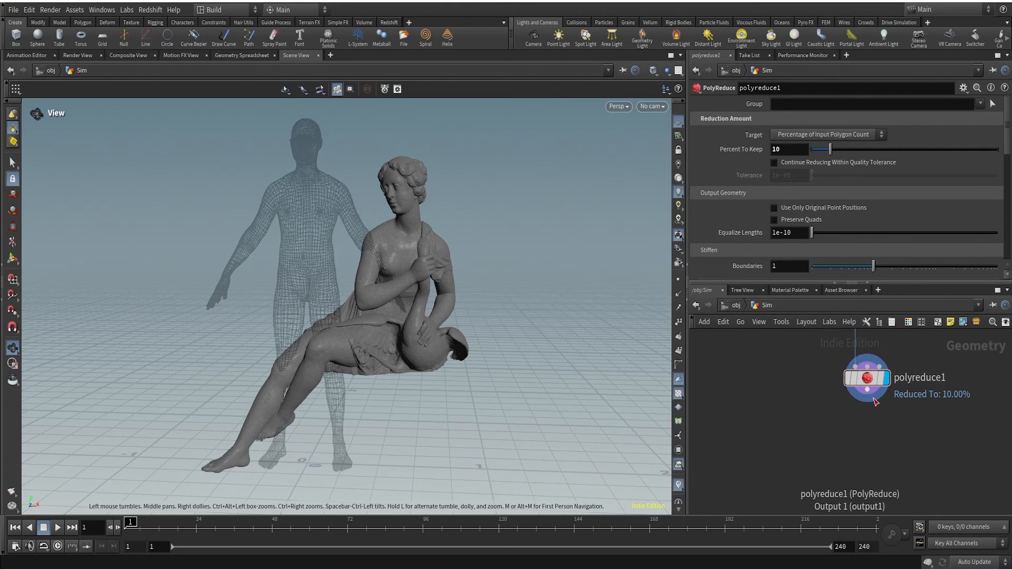
{"action": "left_click", "coordinate": [861, 407]}
{"action": "key", "text": "Tab"}
{"action": "type", "text": "ade"}
{"action": "key", "text": "Return"}
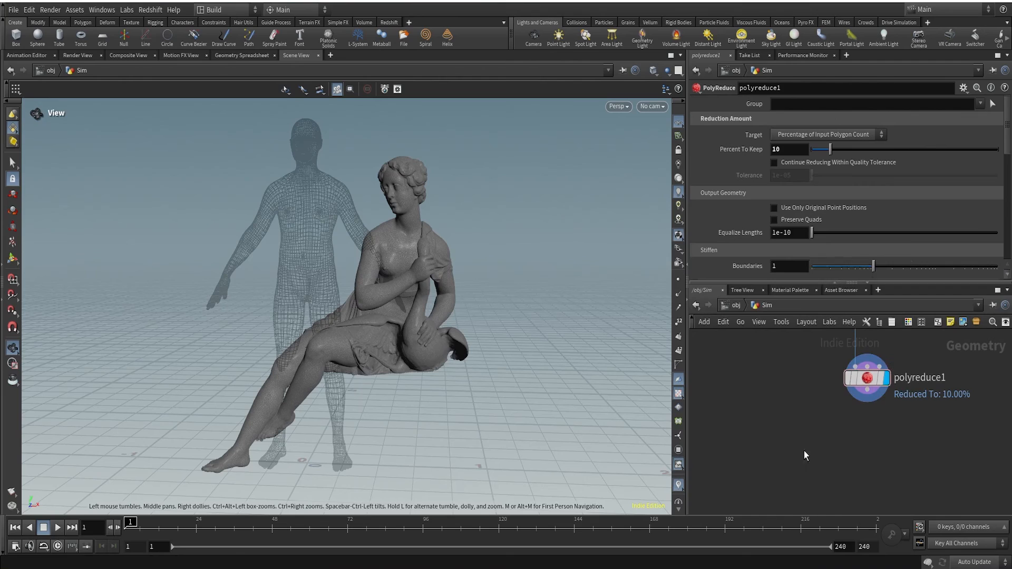
{"action": "left_click", "coordinate": [804, 451]}
Set the point, vertex, primitive and detail attributes to delete to * in the Attribute Delete node
{"action": "left_click", "coordinate": [812, 126]}
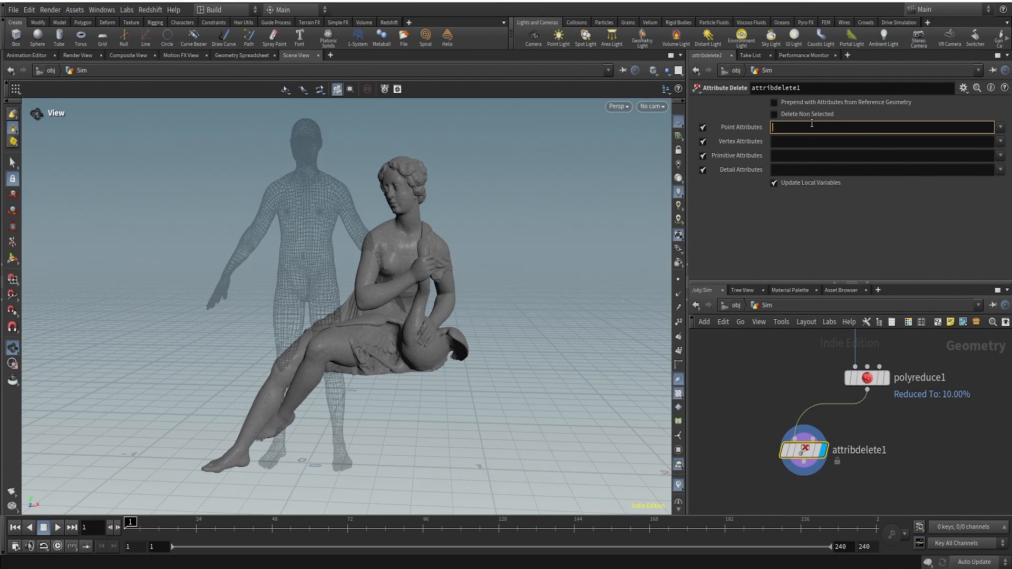
{"action": "key", "text": "Return"}
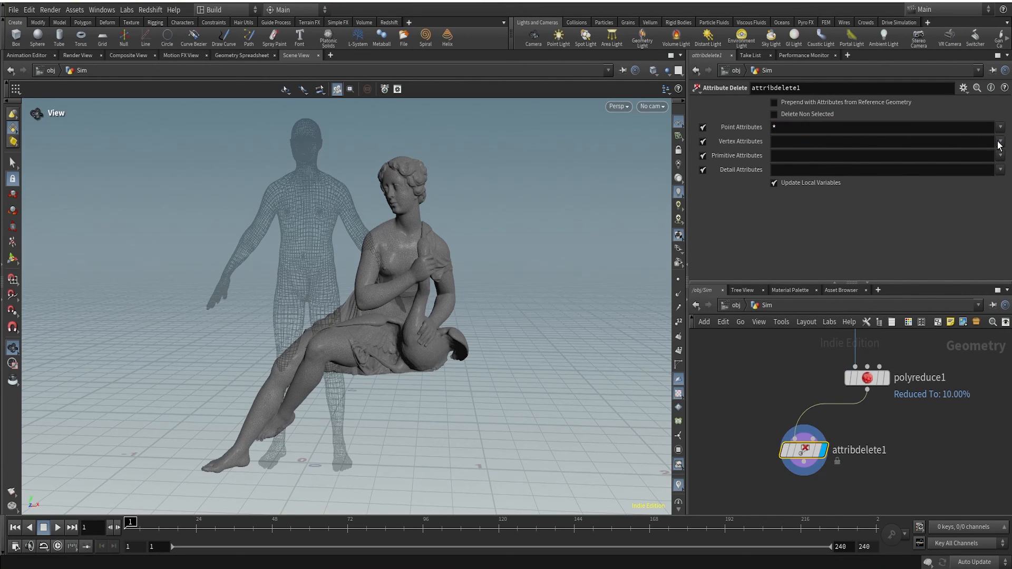
{"action": "left_click", "coordinate": [947, 141]}
{"action": "type", "text": "*"}
{"action": "left_click", "coordinate": [924, 155]}
{"action": "type", "text": "*"}
{"action": "key", "text": "Return"}
{"action": "left_click", "coordinate": [907, 169]}
{"action": "type", "text": "*"}
{"action": "key", "text": "Return"}
Lay out the node chain automatically and turn off the template display of the test geometry body
{"action": "scroll", "coordinate": [957, 470], "scroll_direction": "down", "scroll_amount": 1}
{"action": "key", "text": "l"}
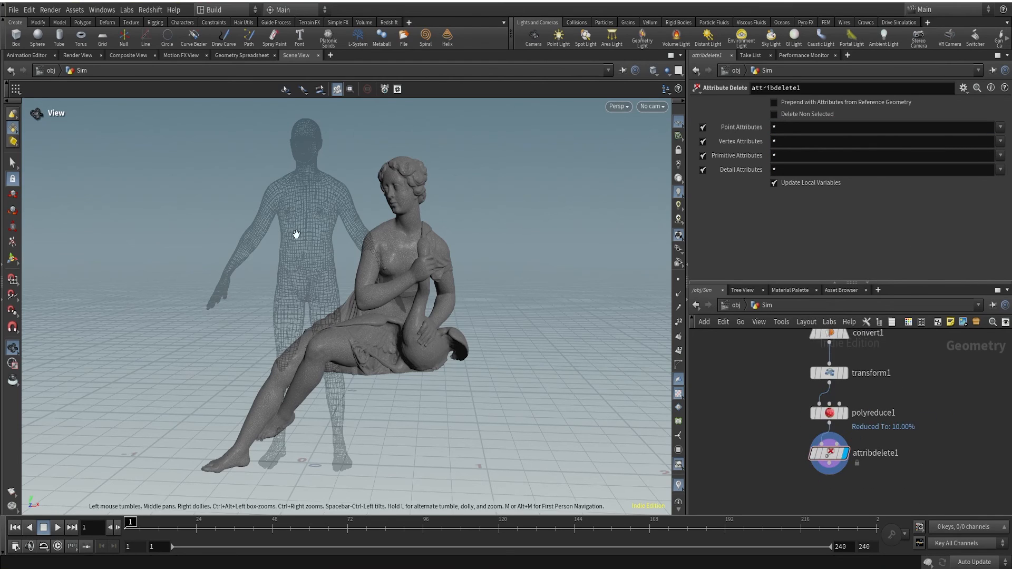
{"action": "key", "text": "h"}
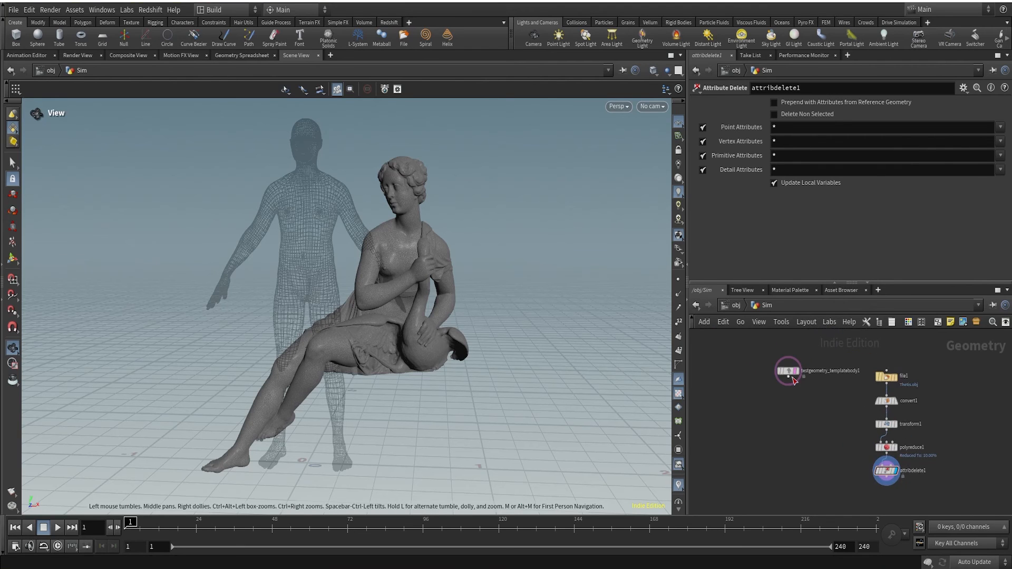
{"action": "left_click", "coordinate": [802, 387]}
{"action": "left_click_drag", "start_coordinate": [358, 313], "coordinate": [374, 254]}
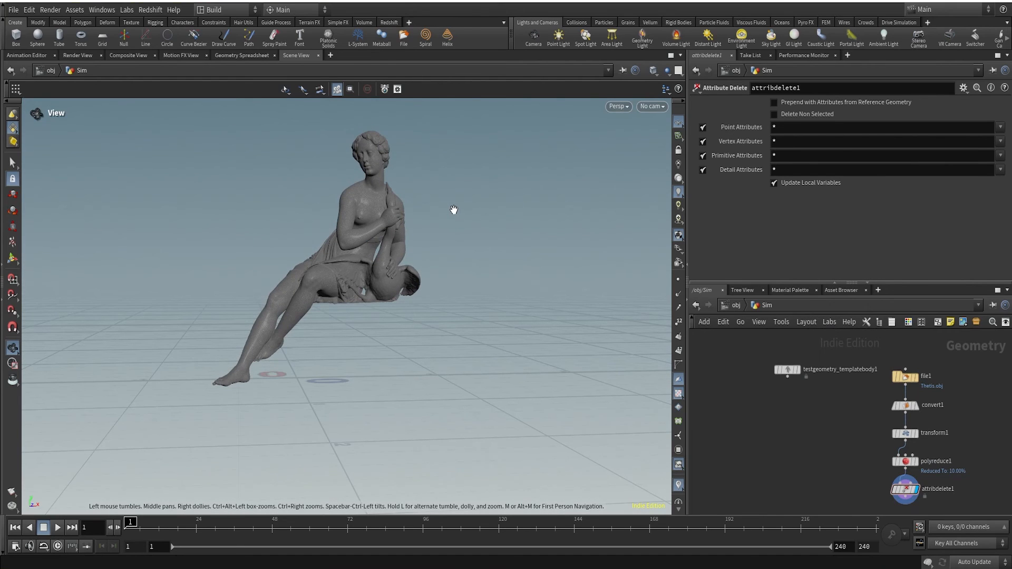
{"action": "left_click_drag", "start_coordinate": [383, 217], "coordinate": [373, 282]}
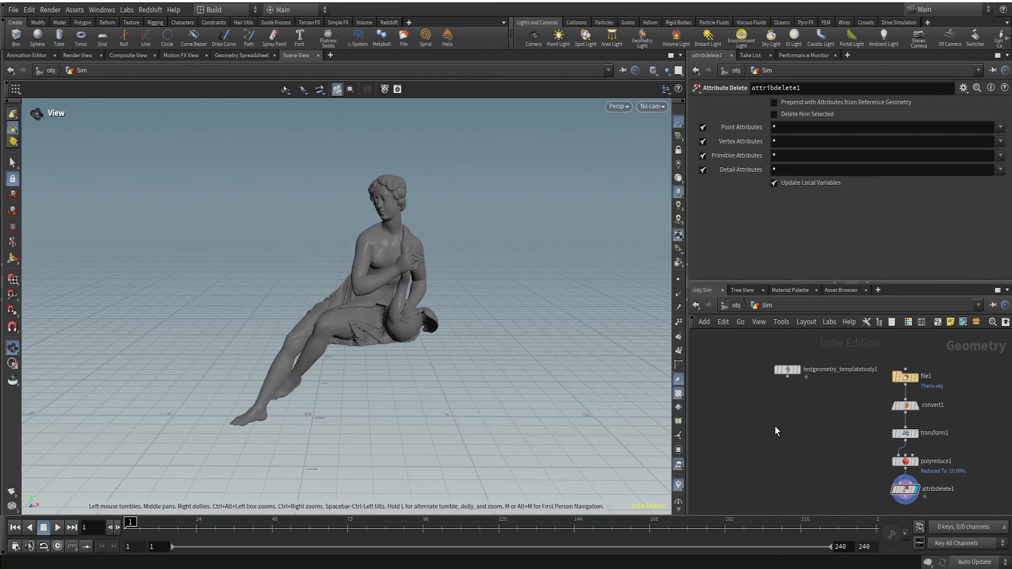
Connect a POP Network to the Attribute Delete node's output and display its result
{"action": "middle_click_drag", "start_coordinate": [996, 484], "coordinate": [912, 408]}
{"action": "middle_click_drag", "start_coordinate": [859, 448], "coordinate": [818, 403]}
{"action": "scroll", "coordinate": [811, 399], "scroll_direction": "up", "scroll_amount": 4}
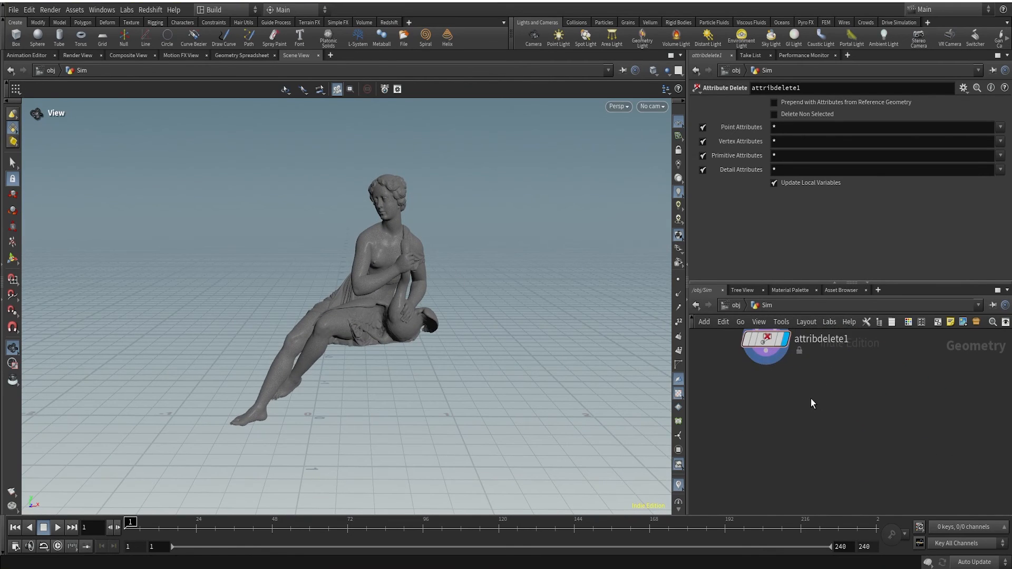
{"action": "left_click_drag", "start_coordinate": [776, 359], "coordinate": [843, 468]}
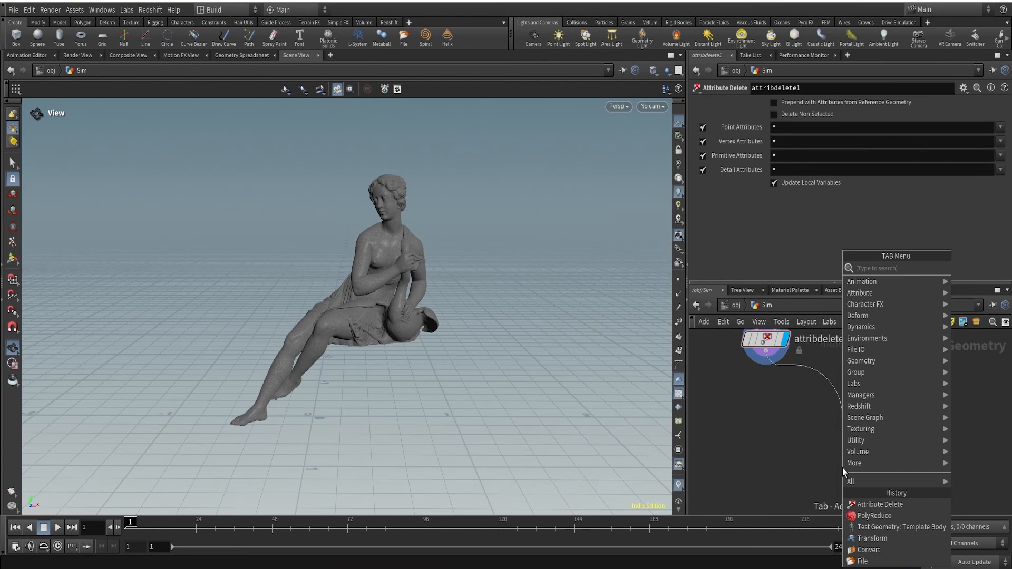
{"action": "type", "text": "popn"}
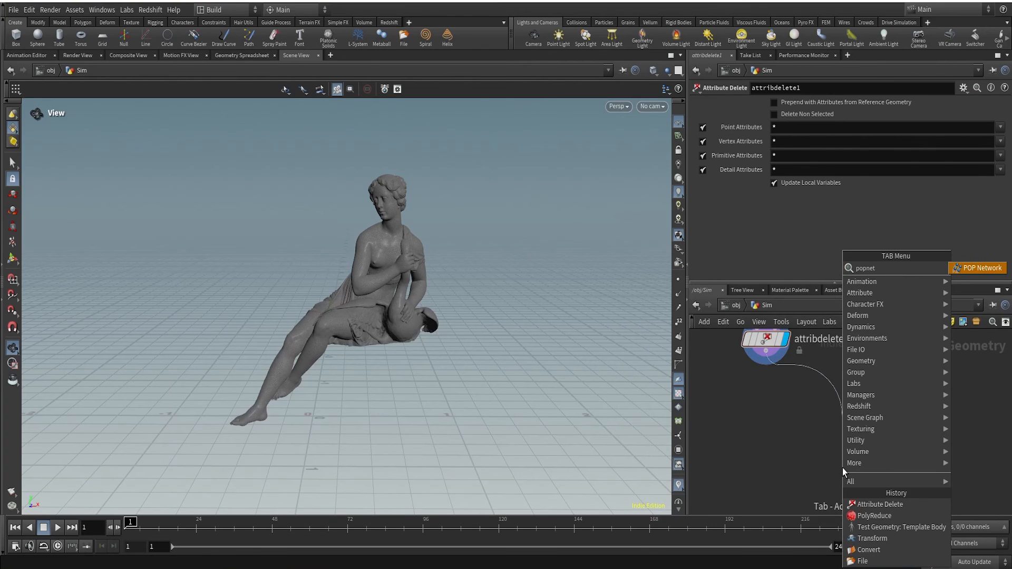
{"action": "type", "text": "et"}
{"action": "key", "text": "Return"}
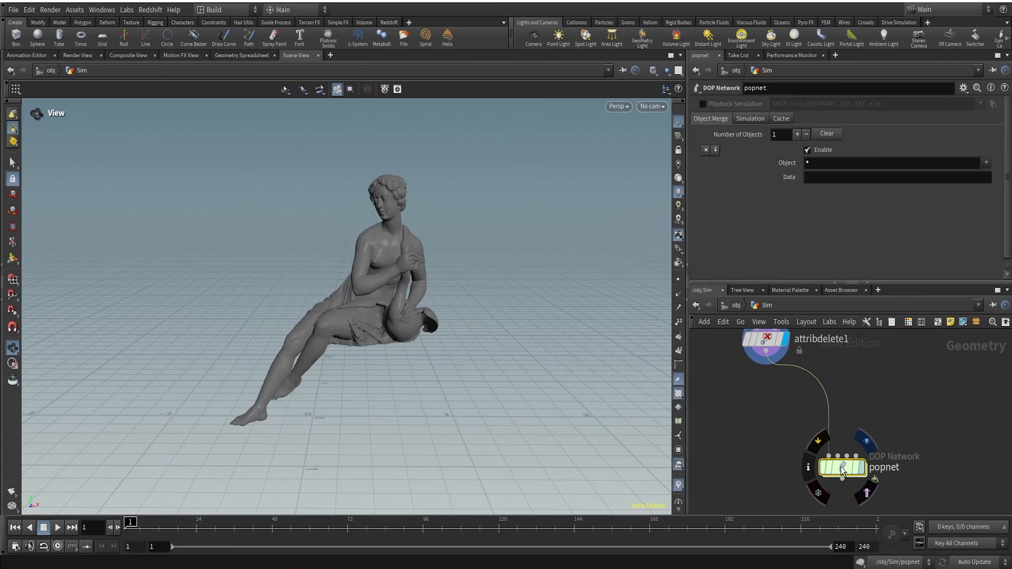
{"action": "key", "text": "r"}
Enter the POP Network and turn off the guide display of the source_first_input POP Source
{"action": "double_click", "coordinate": [842, 468]}
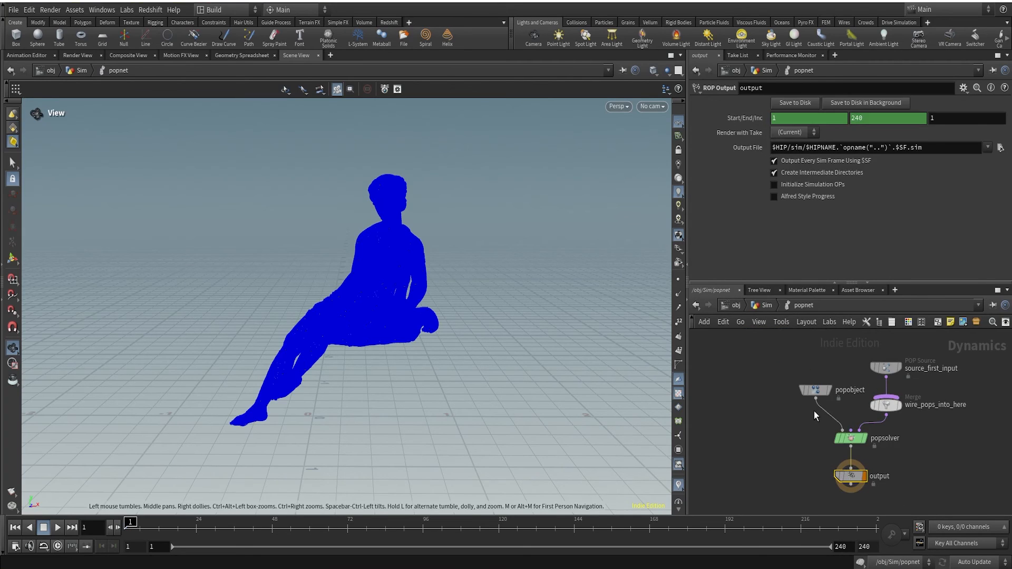
{"action": "left_click", "coordinate": [886, 368]}
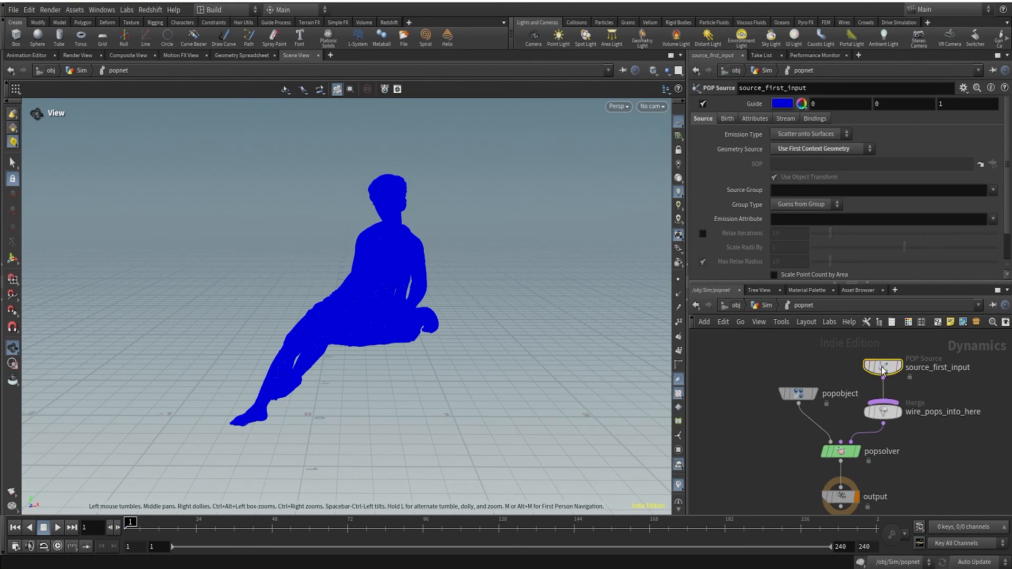
{"action": "left_click", "coordinate": [702, 105]}
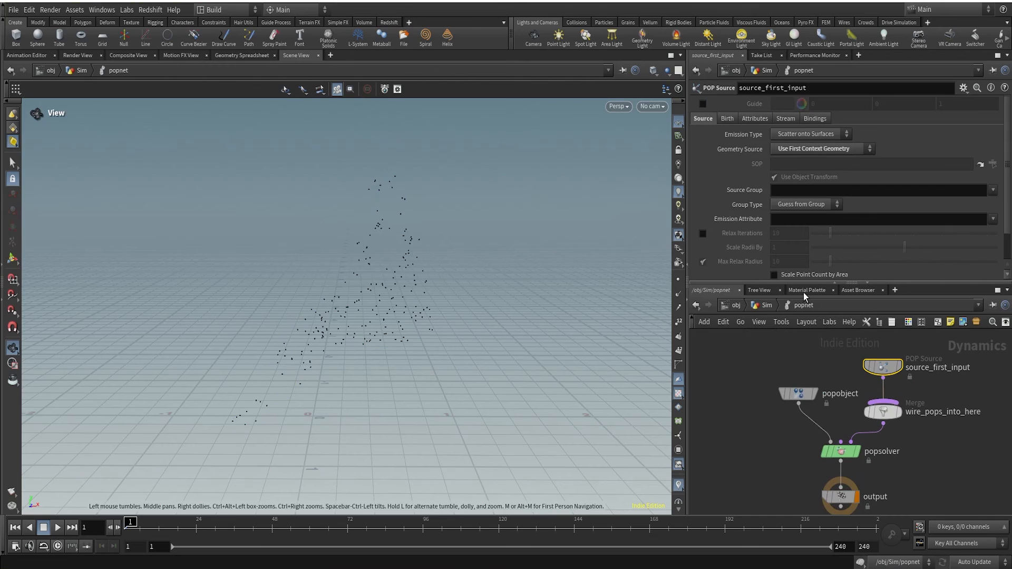
Play the particle simulation to preview the emission on the statue, then return the timeline to frame 1
{"action": "left_click", "coordinate": [982, 472]}
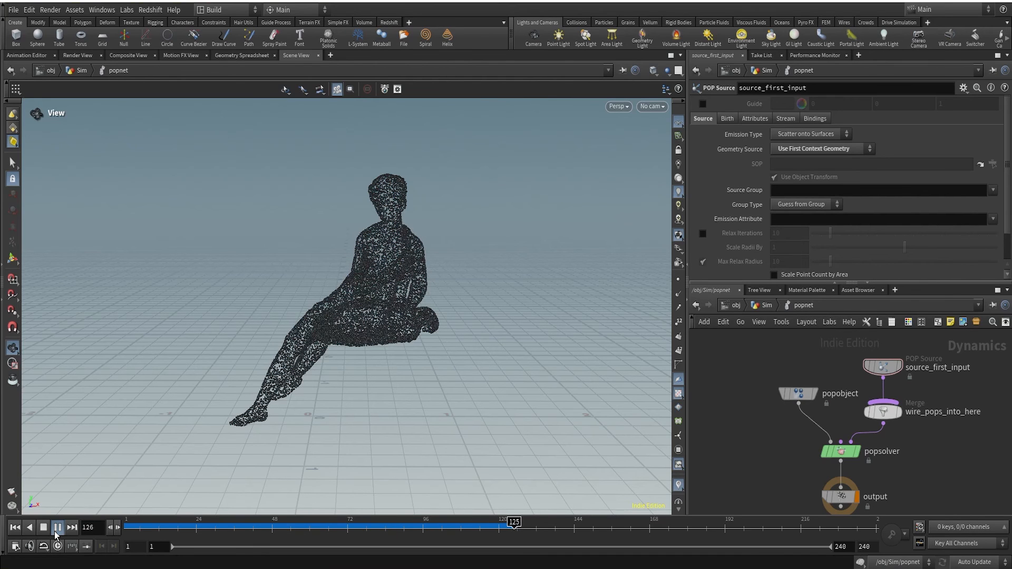
{"action": "left_click", "coordinate": [54, 528]}
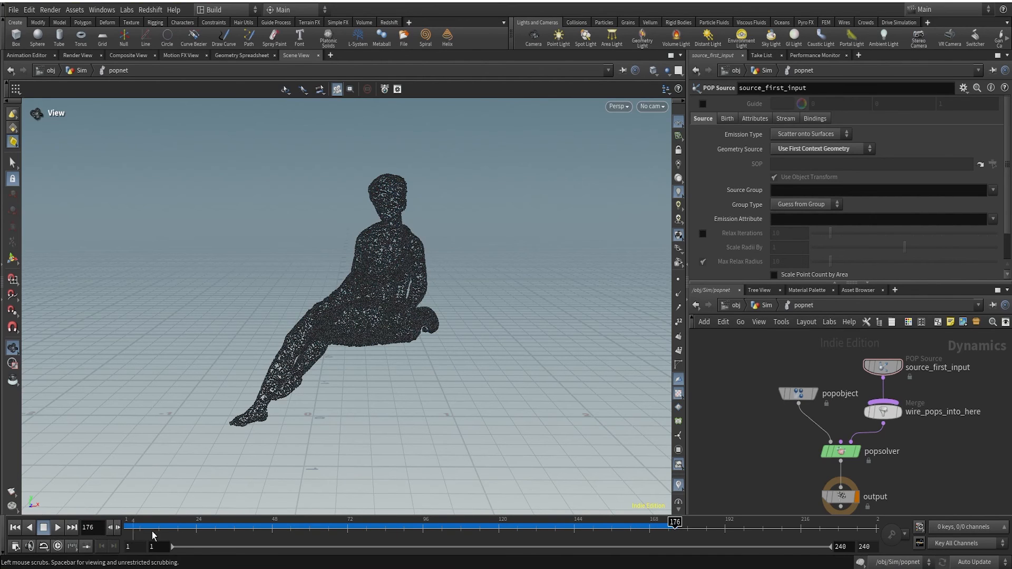
{"action": "left_click_drag", "start_coordinate": [153, 535], "coordinate": [131, 524]}
Move the POP Source node higher above the merge node and switch the network's wire style
{"action": "middle_click_drag", "start_coordinate": [939, 406], "coordinate": [922, 513]}
{"action": "scroll", "coordinate": [922, 513], "scroll_direction": "up", "scroll_amount": 5}
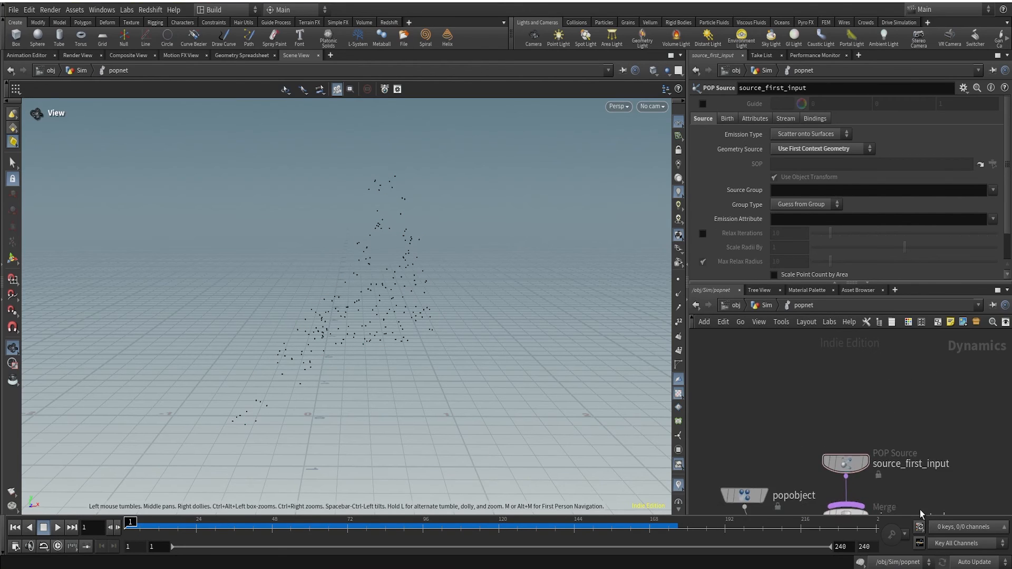
{"action": "left_click_drag", "start_coordinate": [830, 457], "coordinate": [824, 359]}
{"action": "middle_click_drag", "start_coordinate": [879, 398], "coordinate": [883, 467]}
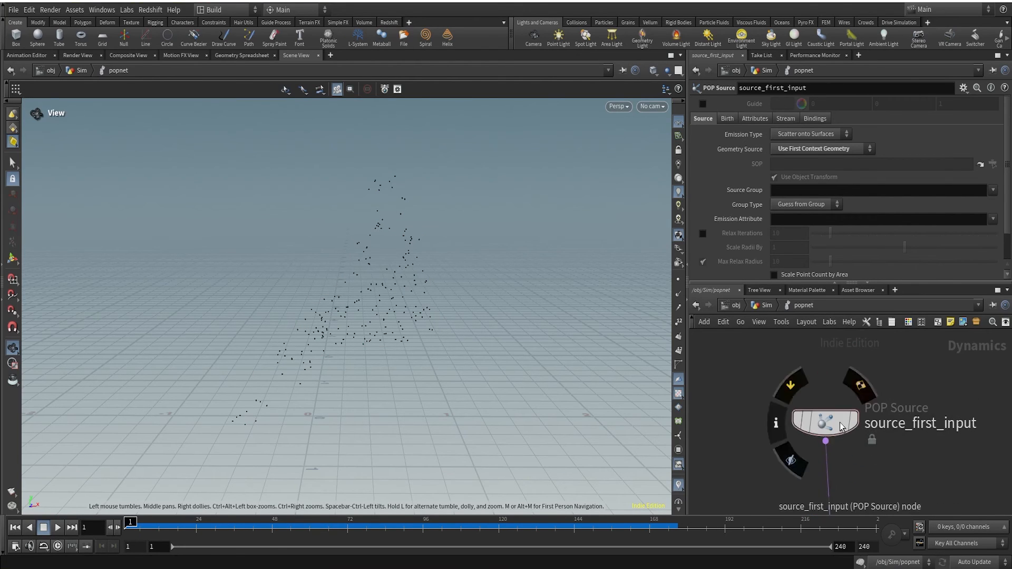
{"action": "left_click_drag", "start_coordinate": [829, 424], "coordinate": [834, 394]}
{"action": "key", "text": "shift+s"}
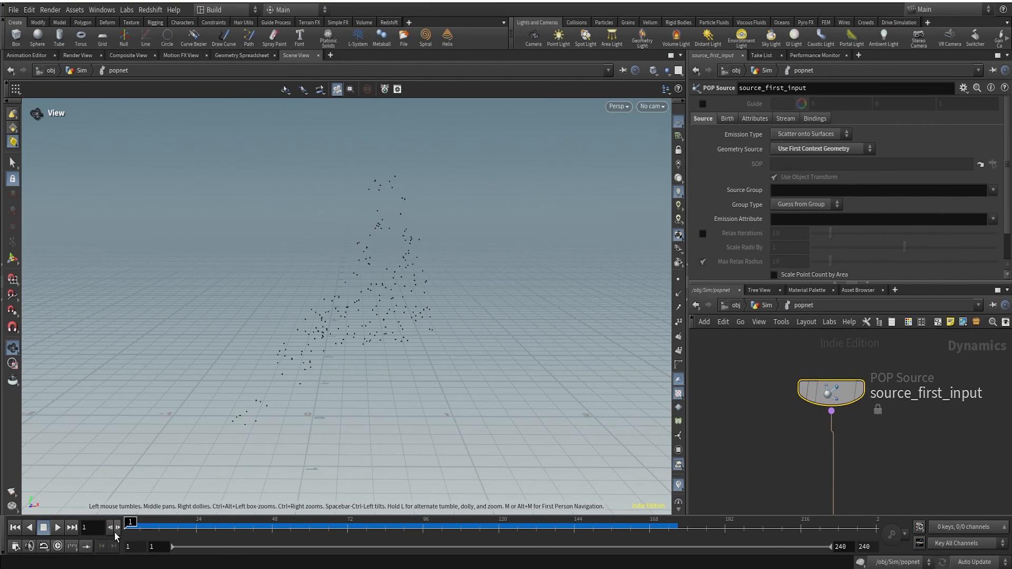
Scrub to frame 95 and examine the POP Source's geometry source, source group and emission attribute options
{"action": "left_click_drag", "start_coordinate": [129, 524], "coordinate": [419, 525]}
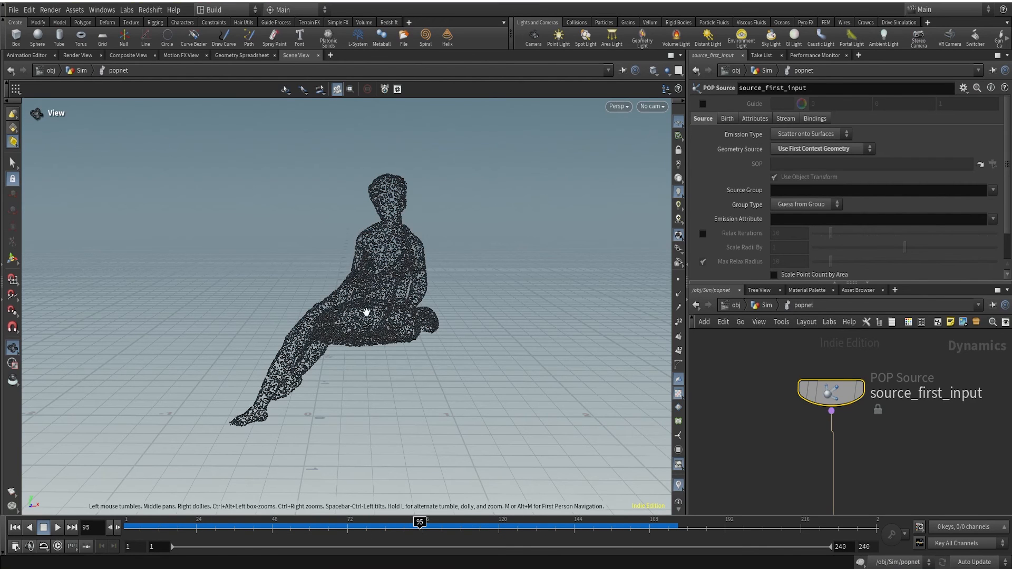
{"action": "left_click", "coordinate": [802, 151]}
{"action": "key", "text": "Escape"}
{"action": "left_click", "coordinate": [767, 305]}
{"action": "double_click", "coordinate": [843, 469]}
{"action": "left_click", "coordinate": [993, 191]}
{"action": "left_click", "coordinate": [993, 193]}
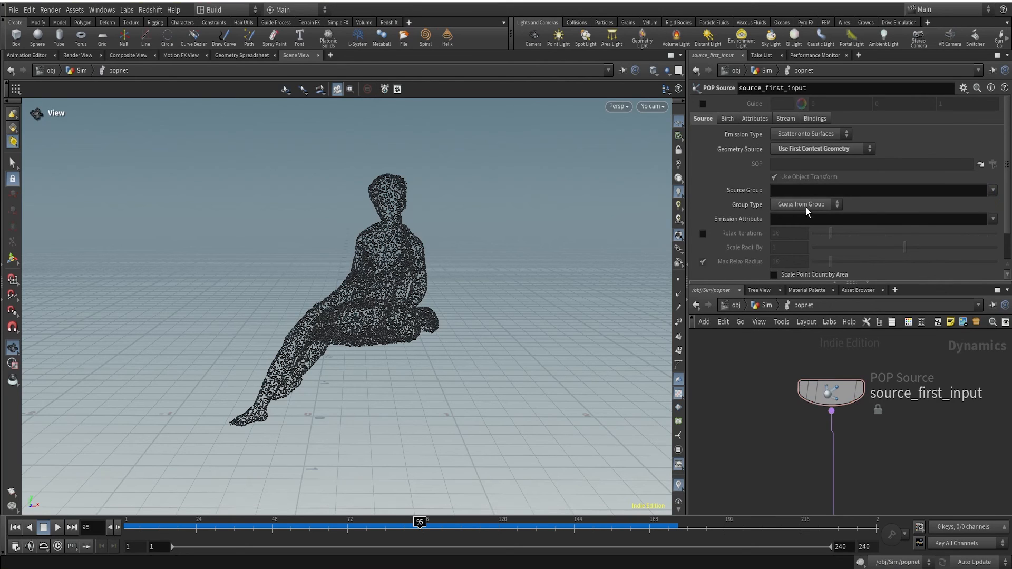
{"action": "left_click", "coordinate": [994, 220]}
Return to the Sim level and insert a Group Create node between the Attribute Delete and POP Network nodes
{"action": "left_click", "coordinate": [770, 306]}
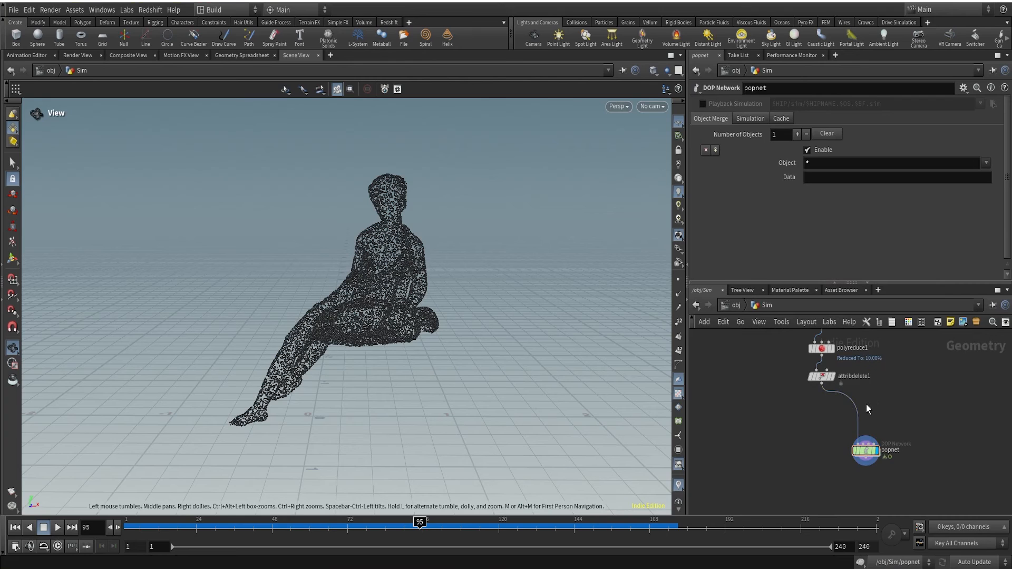
{"action": "key", "text": "Tab"}
{"action": "type", "text": "group"}
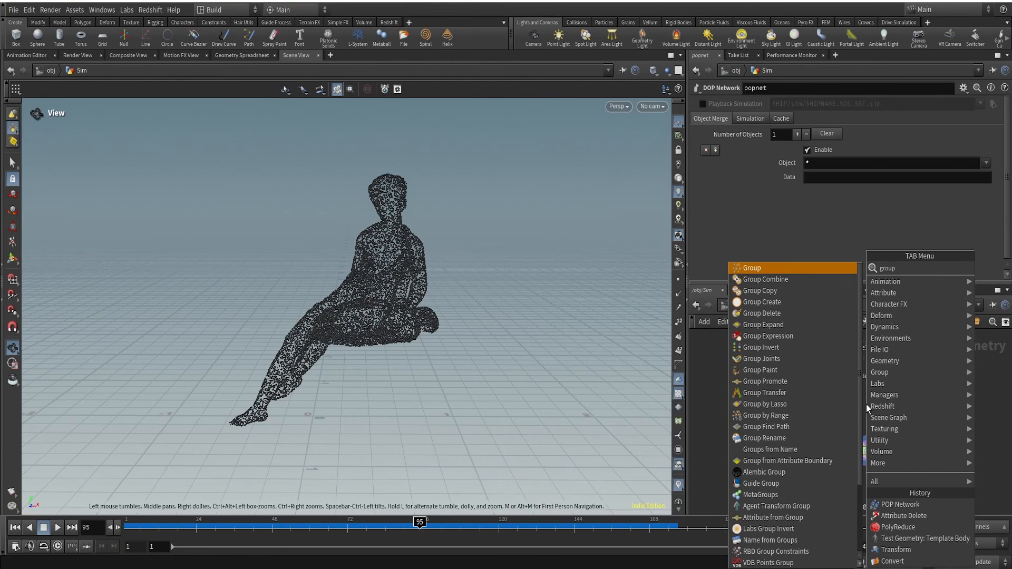
{"action": "key", "text": "Return"}
{"action": "left_click", "coordinate": [860, 412]}
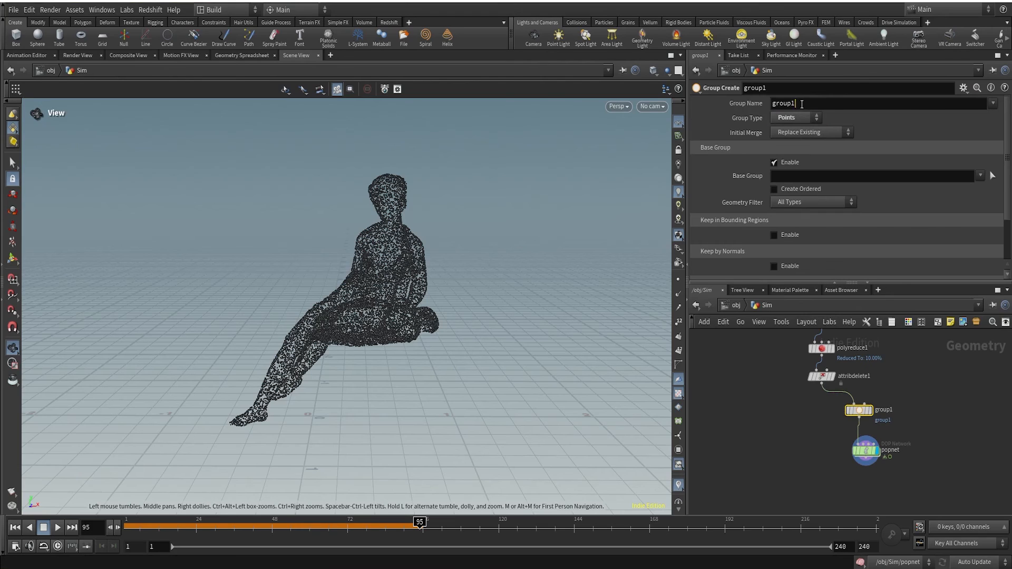
Name the point group EMIT and enable its bounding regions filter in place of the base group
{"action": "left_click_drag", "start_coordinate": [802, 104], "coordinate": [697, 103]}
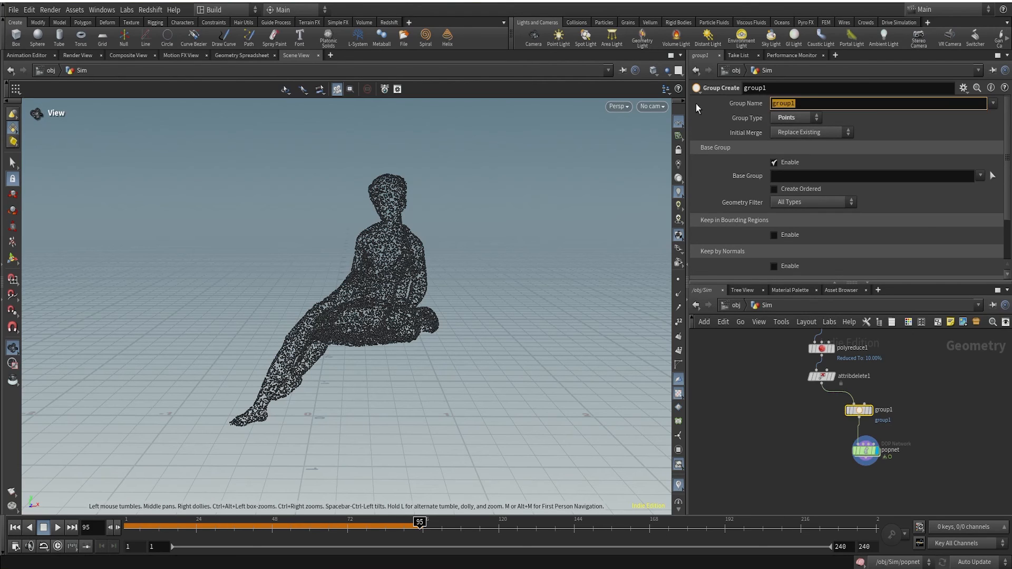
{"action": "type", "text": "EMIT"}
{"action": "key", "text": "Return"}
{"action": "left_click", "coordinate": [773, 161]}
{"action": "left_click", "coordinate": [773, 193]}
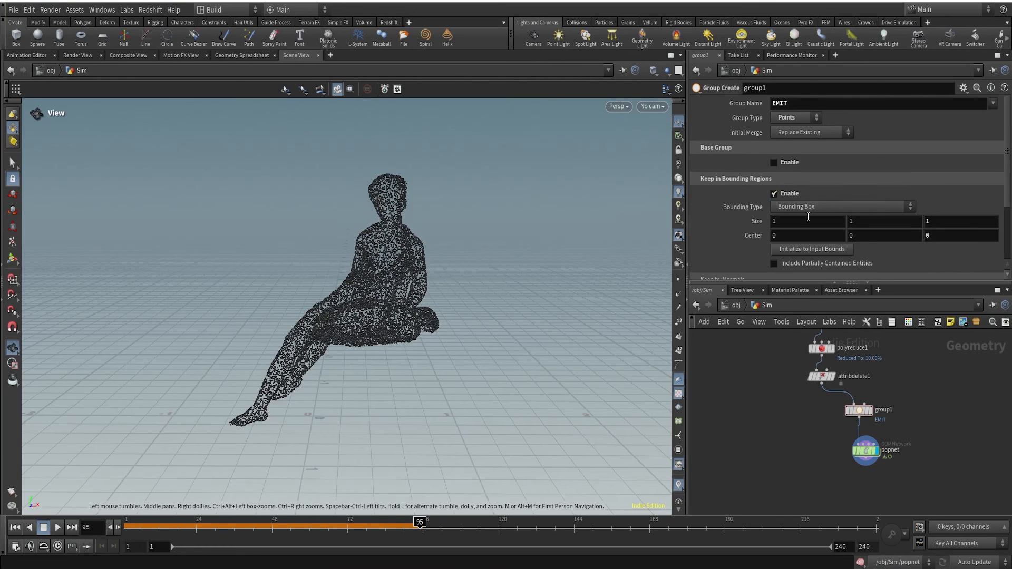
Rewind to frame 1, display the EMIT group node and move its bounding box over the statue's head, centred at about 0.508, 1.773, 0
{"action": "left_click", "coordinate": [13, 258]}
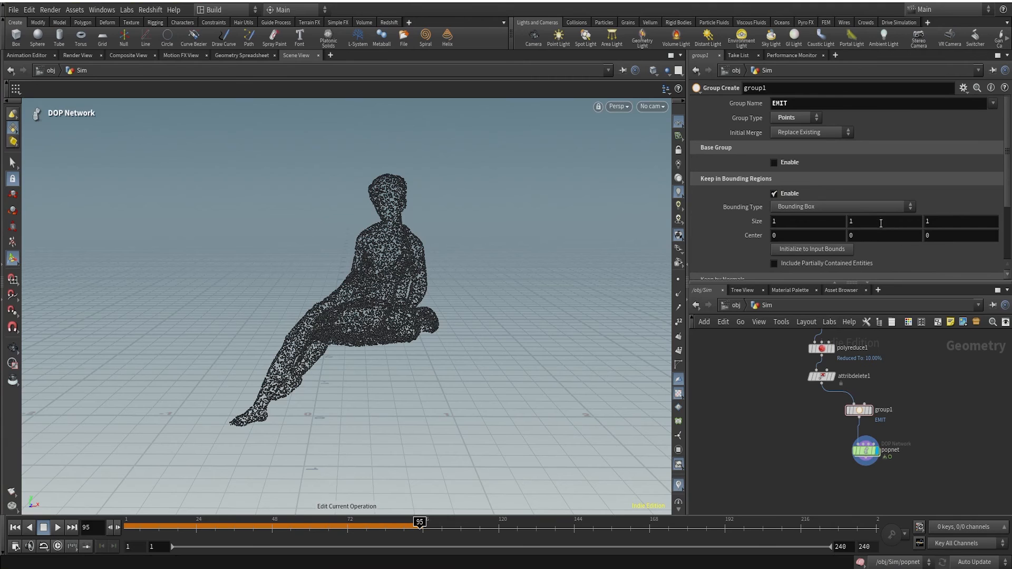
{"action": "middle_click_drag", "start_coordinate": [877, 235], "coordinate": [877, 253]}
{"action": "right_click_drag", "start_coordinate": [460, 335], "coordinate": [156, 477], "text": "alt"}
{"action": "left_click", "coordinate": [15, 528]}
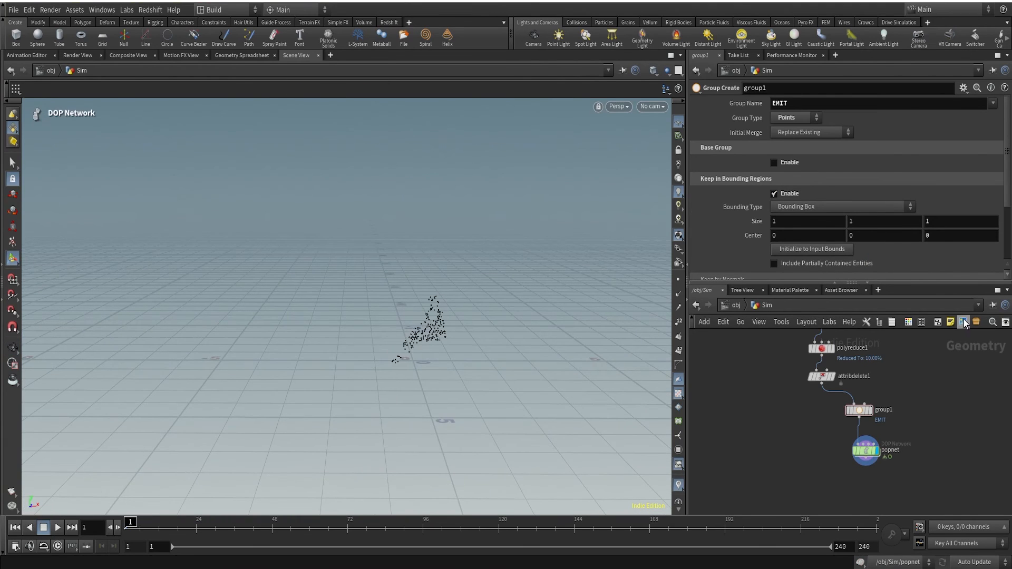
{"action": "scroll", "coordinate": [835, 414], "scroll_direction": "up", "scroll_amount": 3}
{"action": "left_click", "coordinate": [834, 416]}
{"action": "right_click_drag", "start_coordinate": [372, 361], "coordinate": [571, 248], "text": "alt"}
{"action": "middle_click_drag", "start_coordinate": [571, 248], "coordinate": [406, 310], "text": "alt"}
{"action": "left_click_drag", "start_coordinate": [316, 372], "coordinate": [397, 164]}
Enter the POP Network and set the POP Source's source group to EMIT
{"action": "middle_click_drag", "start_coordinate": [949, 434], "coordinate": [951, 372]}
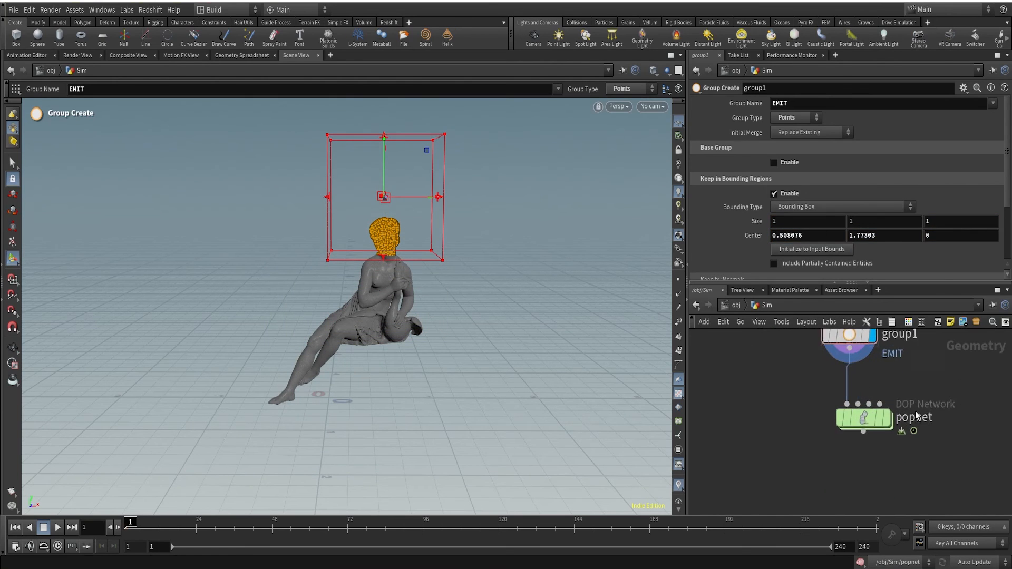
{"action": "left_click", "coordinate": [876, 429]}
{"action": "double_click", "coordinate": [870, 421]}
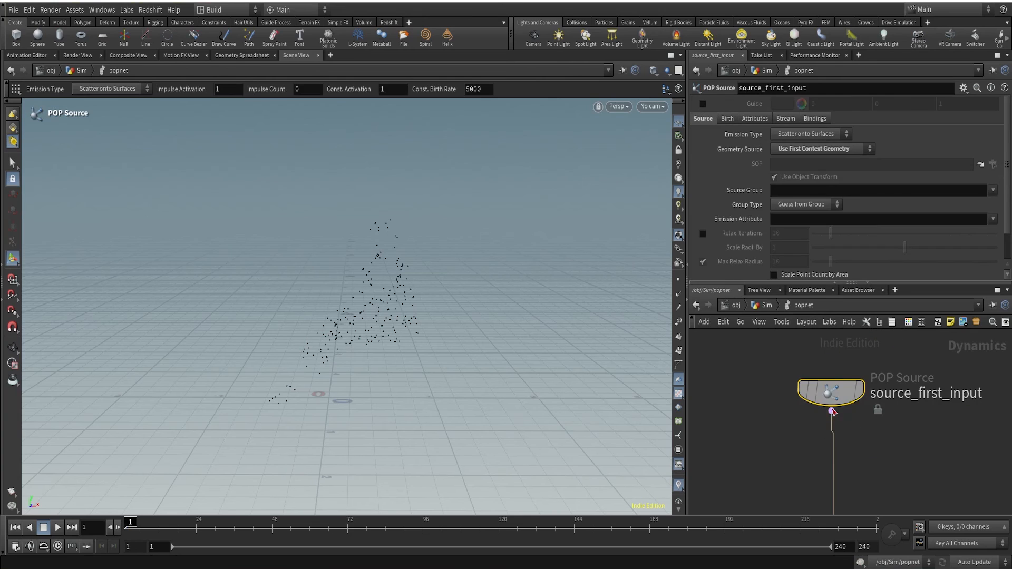
{"action": "left_click", "coordinate": [994, 190]}
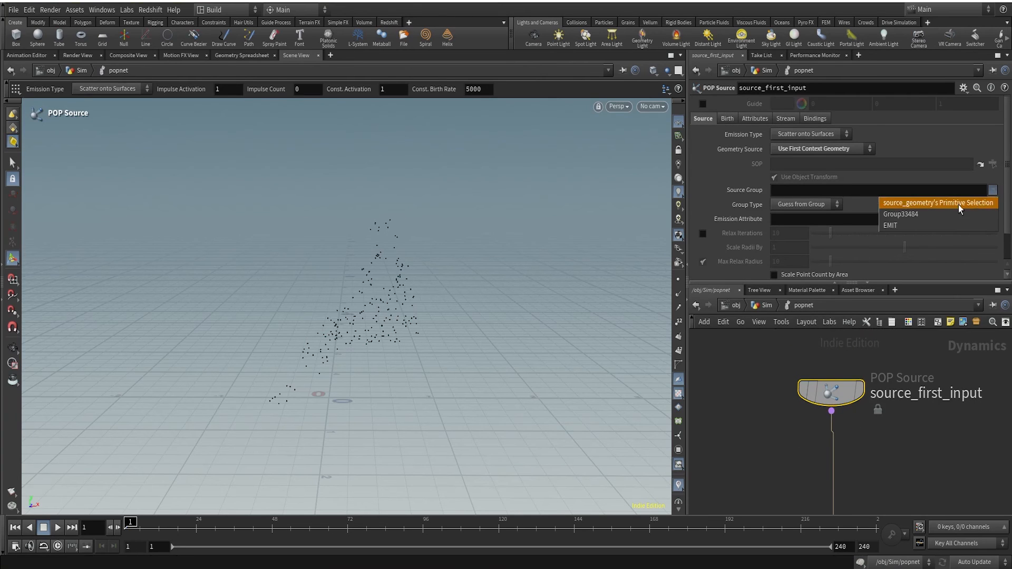
{"action": "left_click", "coordinate": [897, 229]}
{"action": "left_click", "coordinate": [923, 489]}
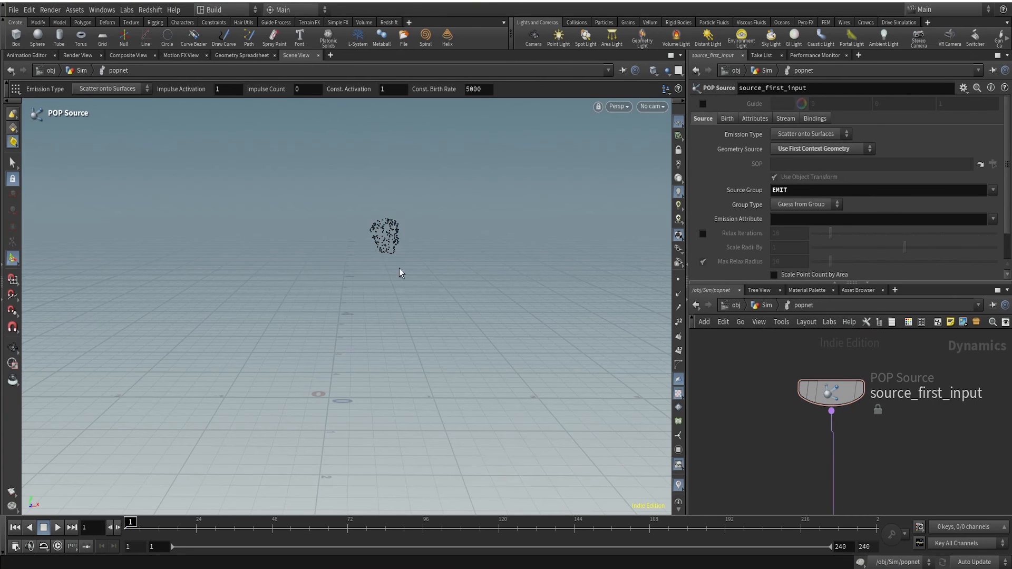
Play the simulation to check the emission from the EMIT group, and scrub back to frame 1
{"action": "left_click_drag", "start_coordinate": [399, 272], "coordinate": [401, 225]}
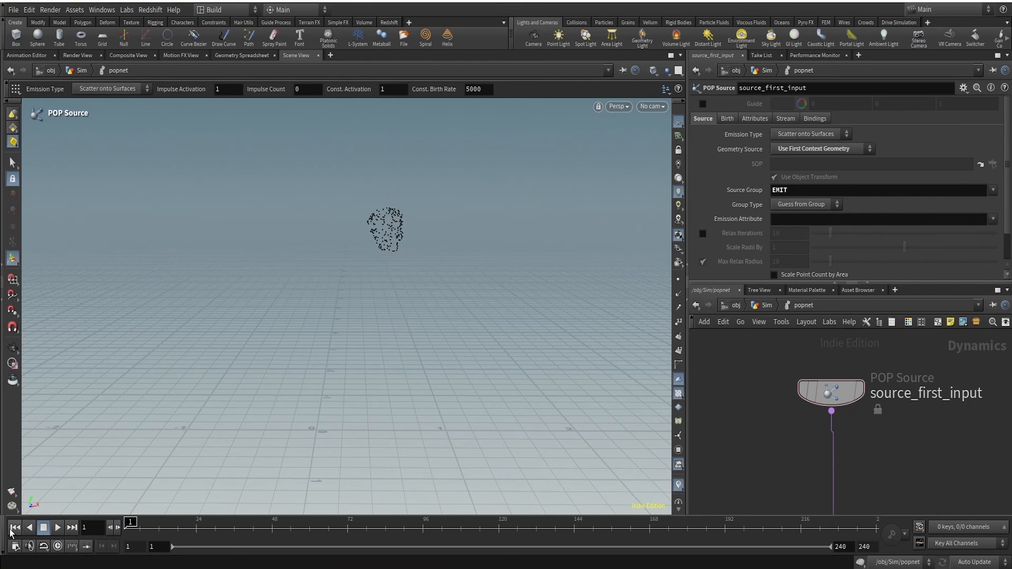
{"action": "left_click", "coordinate": [57, 530]}
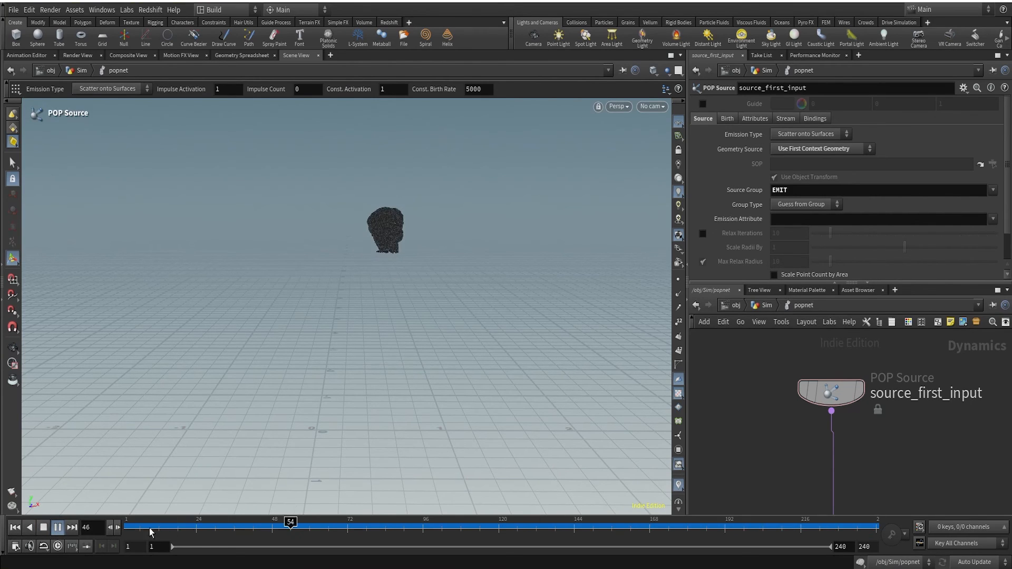
{"action": "mouse_move", "coordinate": [133, 527]}
{"action": "left_mouse_down"}
{"action": "mouse_move", "coordinate": [182, 524]}
{"action": "mouse_move", "coordinate": [126, 524]}
{"action": "left_mouse_up"}
Return to the Sim level and compare the particles with the statue by temporarily templating the group node while scrubbing
{"action": "left_click", "coordinate": [767, 306]}
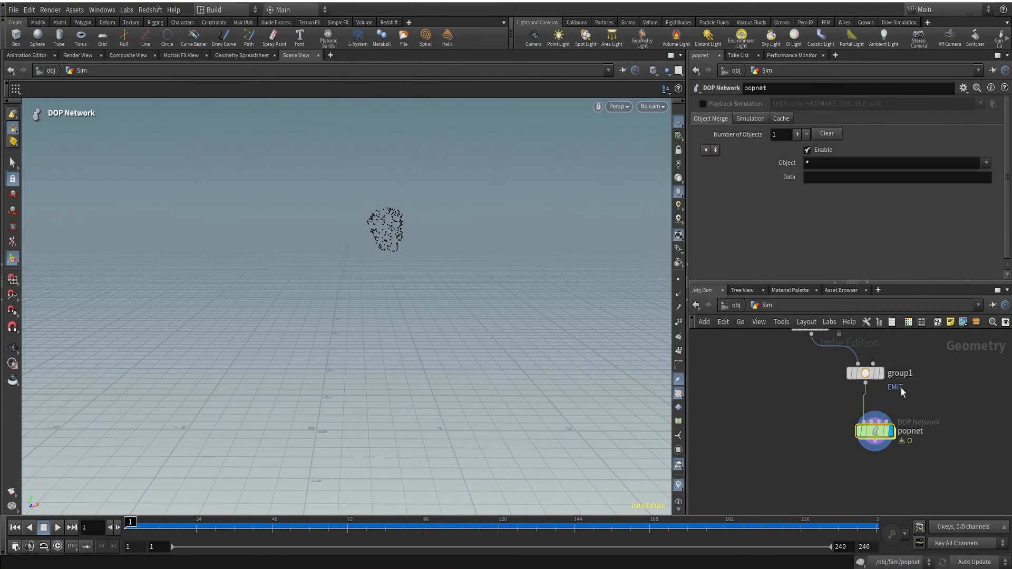
{"action": "left_click", "coordinate": [887, 393]}
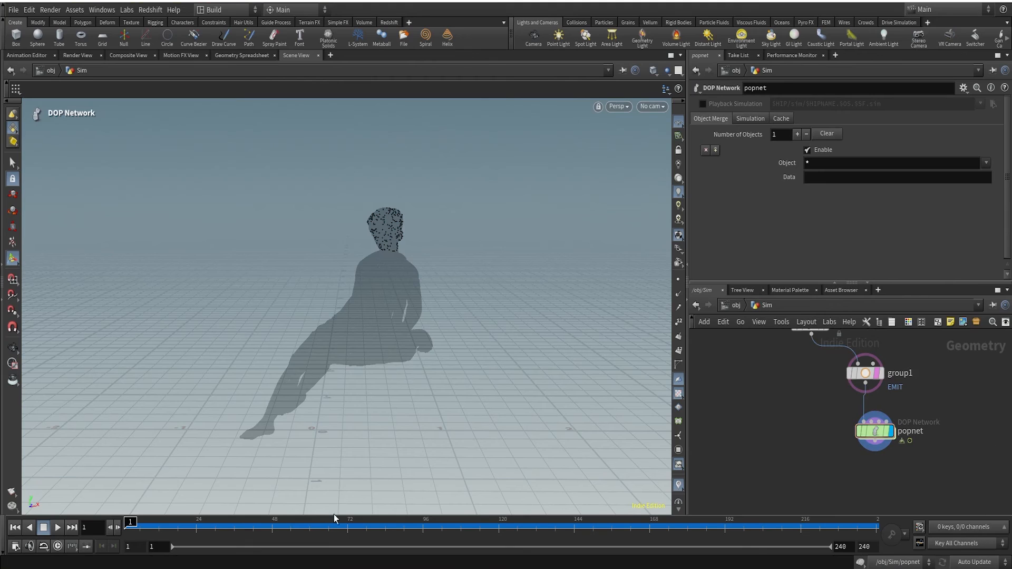
{"action": "left_click", "coordinate": [180, 523]}
{"action": "left_click_drag", "start_coordinate": [272, 526], "coordinate": [6, 546]}
{"action": "scroll", "coordinate": [891, 377], "scroll_direction": "up", "scroll_amount": 3}
{"action": "left_click", "coordinate": [876, 366]}
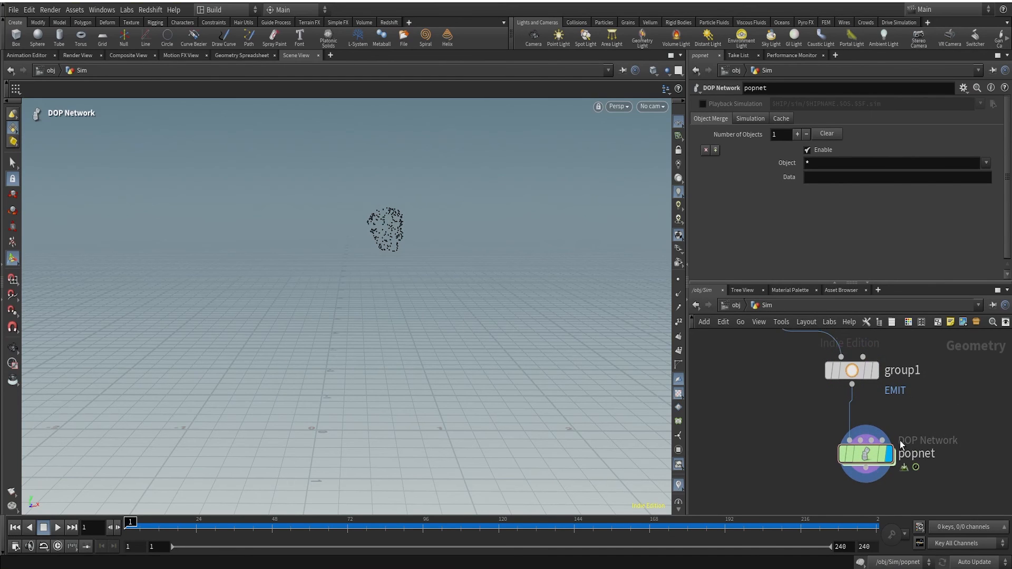
Inside the POP Network, insert a POP Force node below the POP Source and set its noise amplitude to 0.77
{"action": "double_click", "coordinate": [869, 457]}
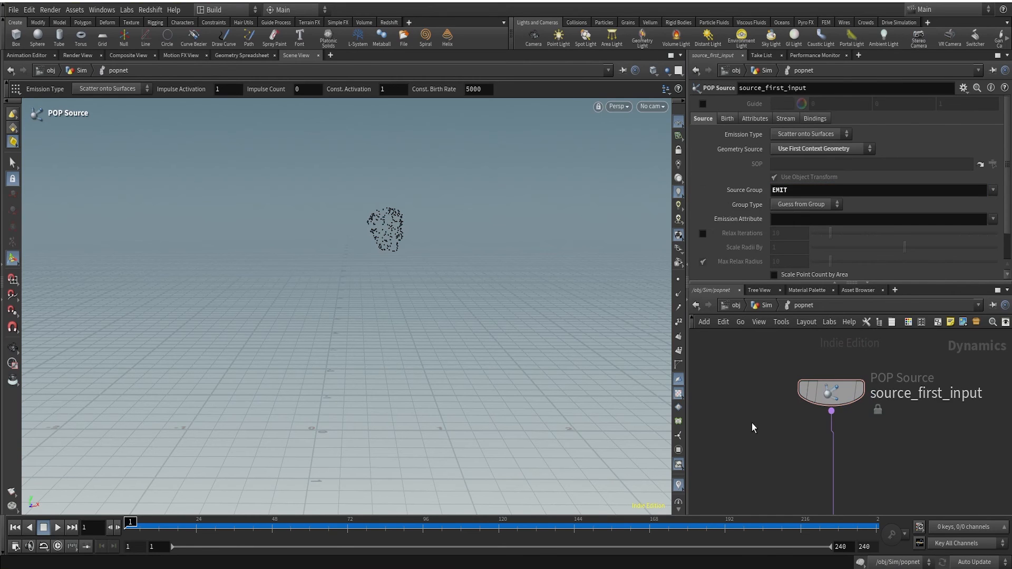
{"action": "middle_click_drag", "start_coordinate": [920, 473], "coordinate": [849, 404]}
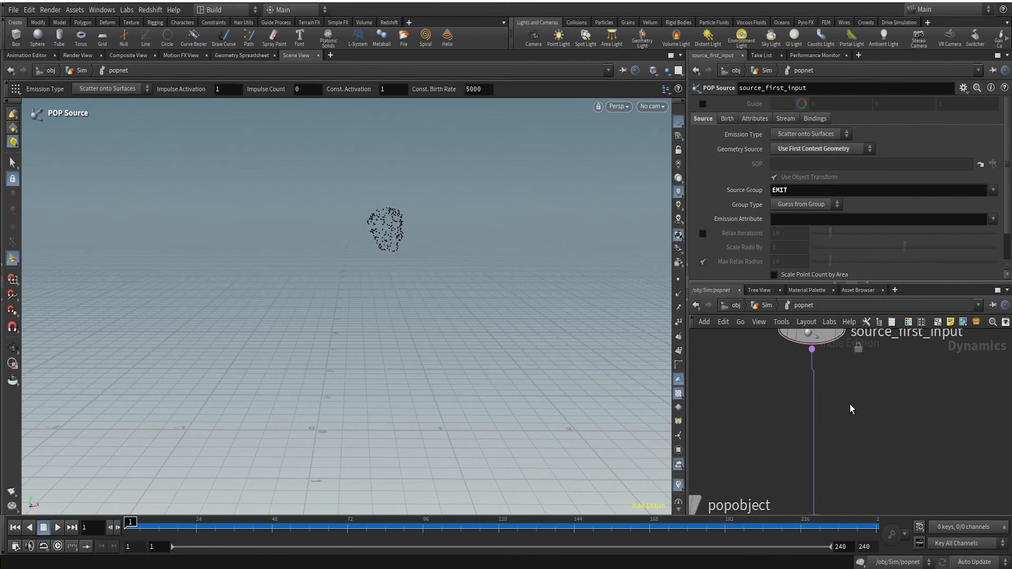
{"action": "key", "text": "Tab"}
{"action": "type", "text": "popfo"}
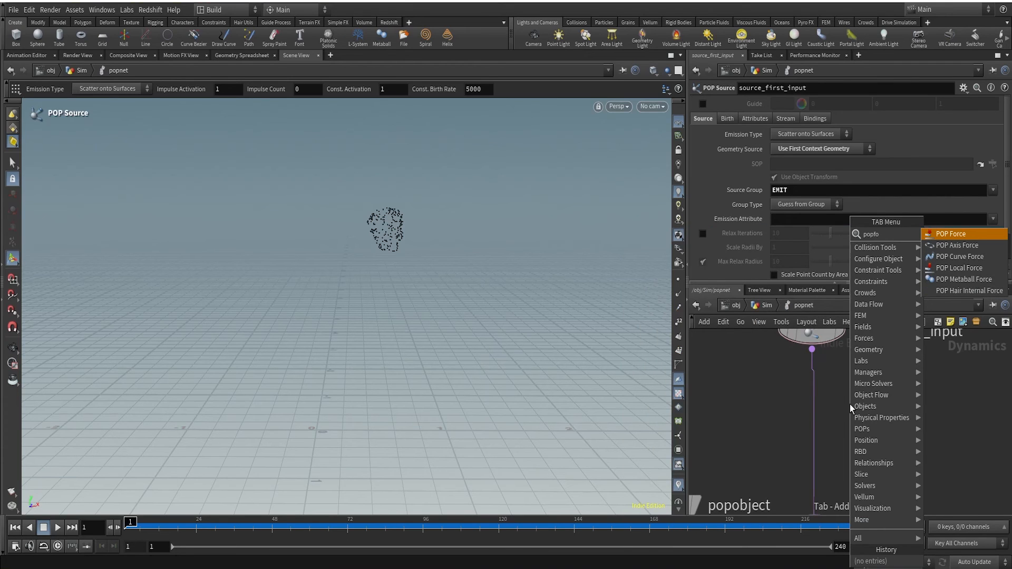
{"action": "key", "text": "Return"}
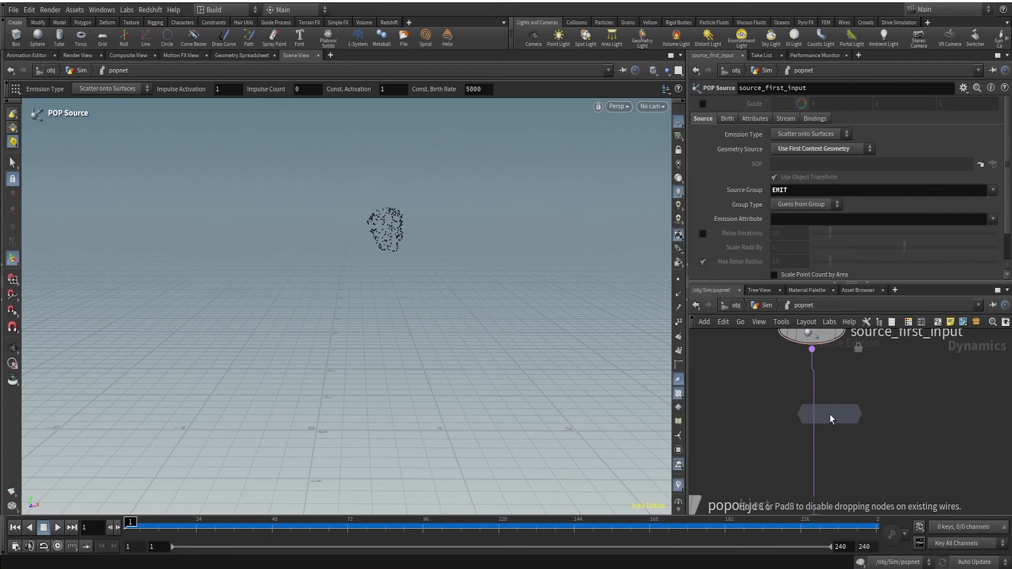
{"action": "left_click", "coordinate": [813, 430]}
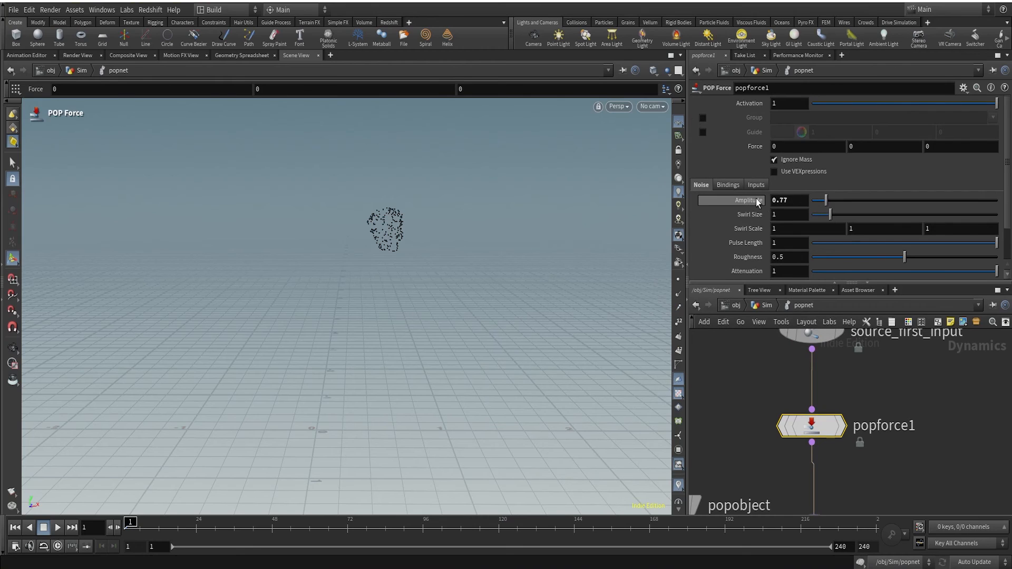
{"action": "left_click", "coordinate": [748, 409]}
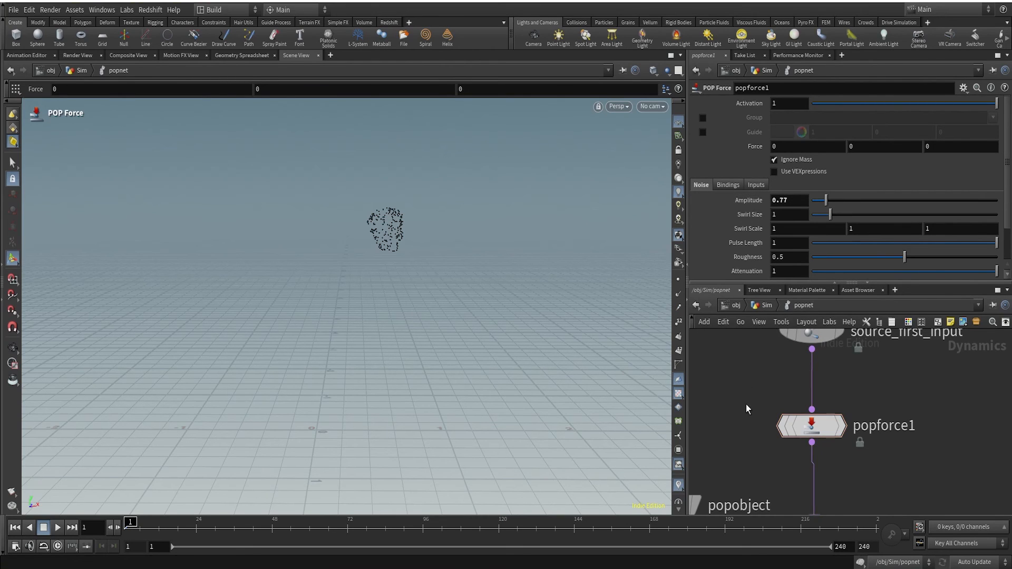
Play the simulation with the noise force and scrub to frame 109 to examine the particle spread
{"action": "left_click", "coordinate": [58, 528]}
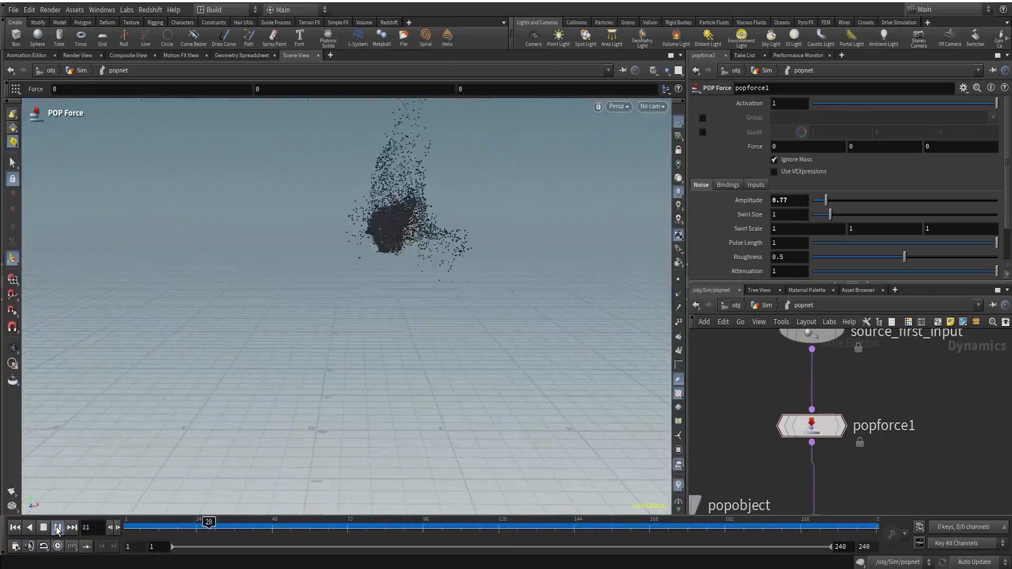
{"action": "left_click", "coordinate": [58, 530]}
{"action": "left_click_drag", "start_coordinate": [127, 529], "coordinate": [471, 479]}
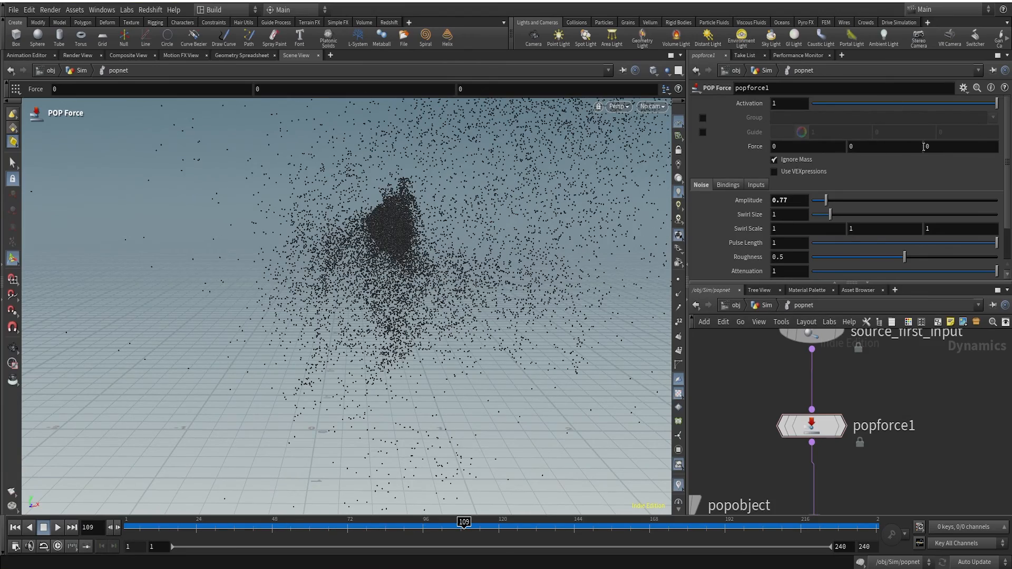
Set the POP Force's X force to 1 and replay the simulation from frame 1, finishing at frame 82
{"action": "double_click", "coordinate": [814, 147]}
{"action": "key", "text": "Return"}
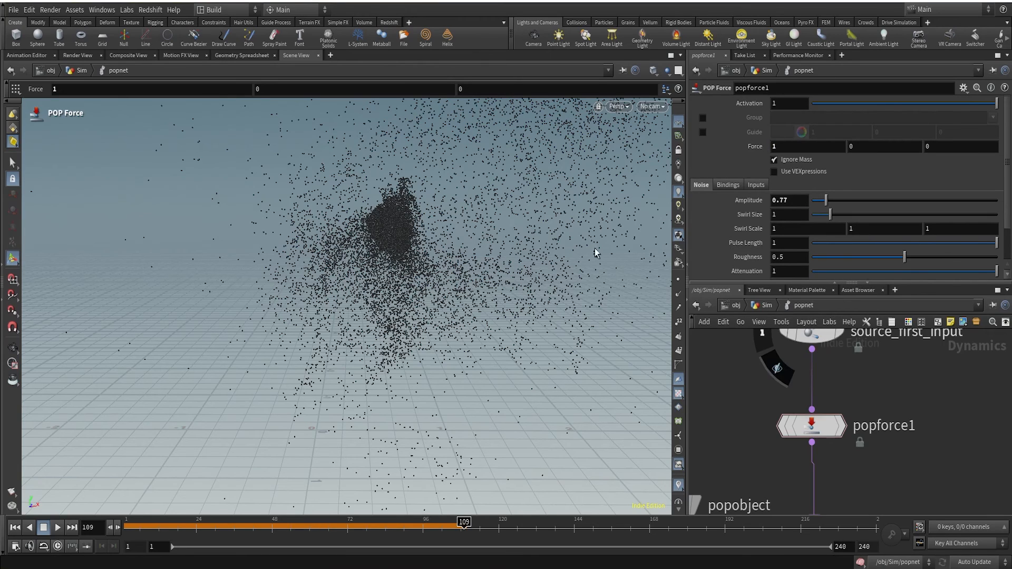
{"action": "left_click", "coordinate": [13, 528]}
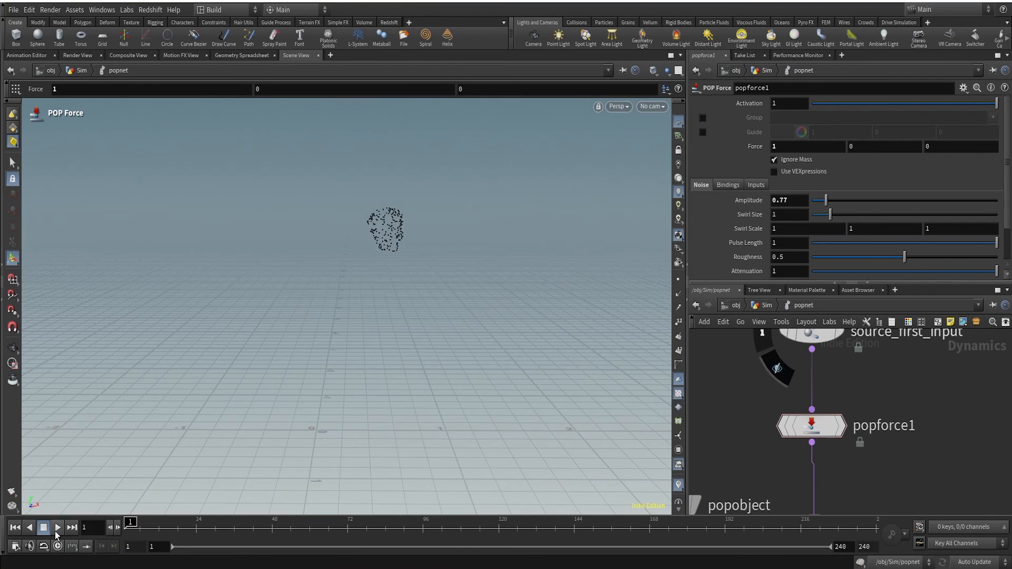
{"action": "left_click", "coordinate": [55, 530]}
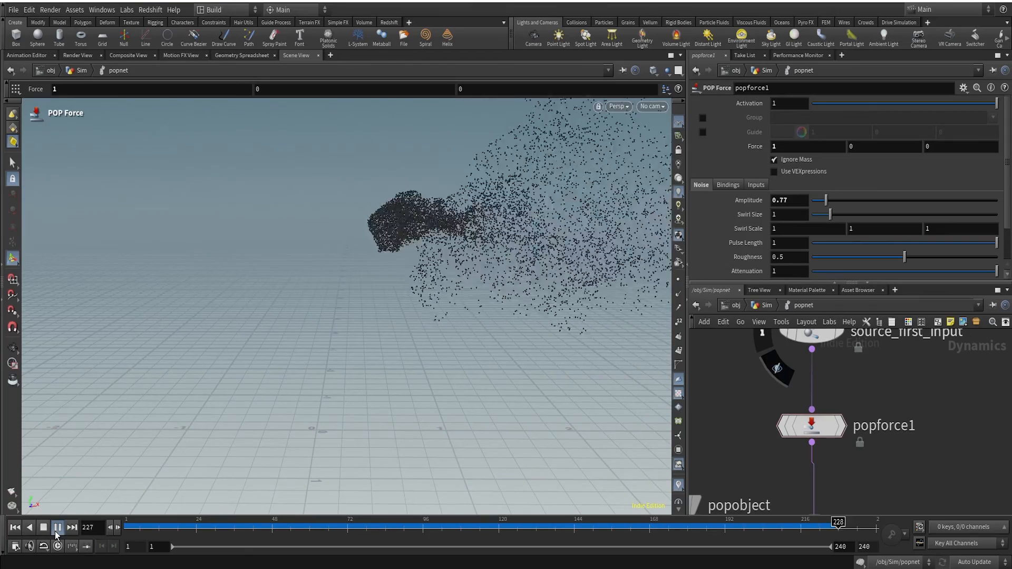
{"action": "left_click", "coordinate": [54, 532]}
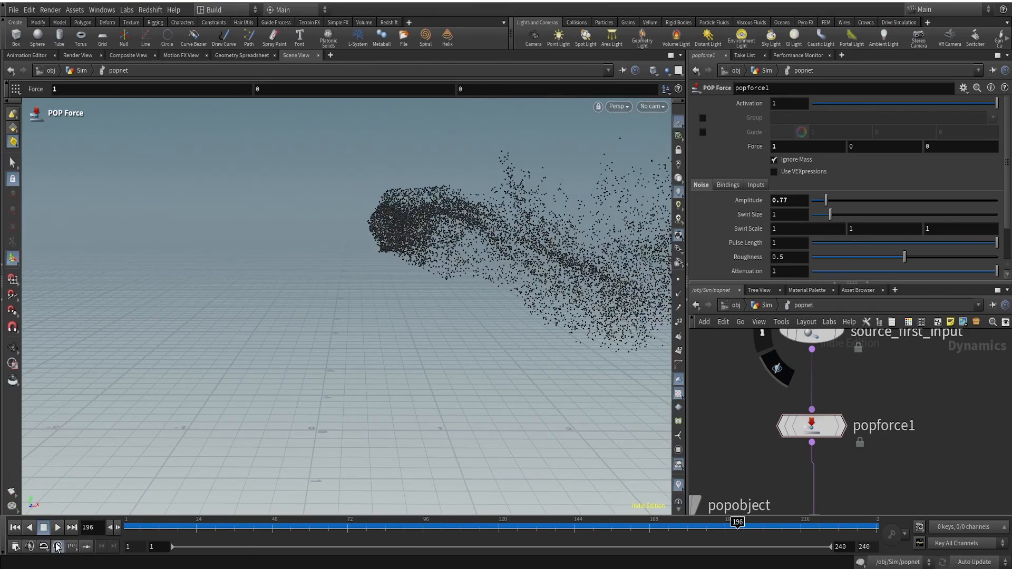
{"action": "left_click", "coordinate": [56, 528]}
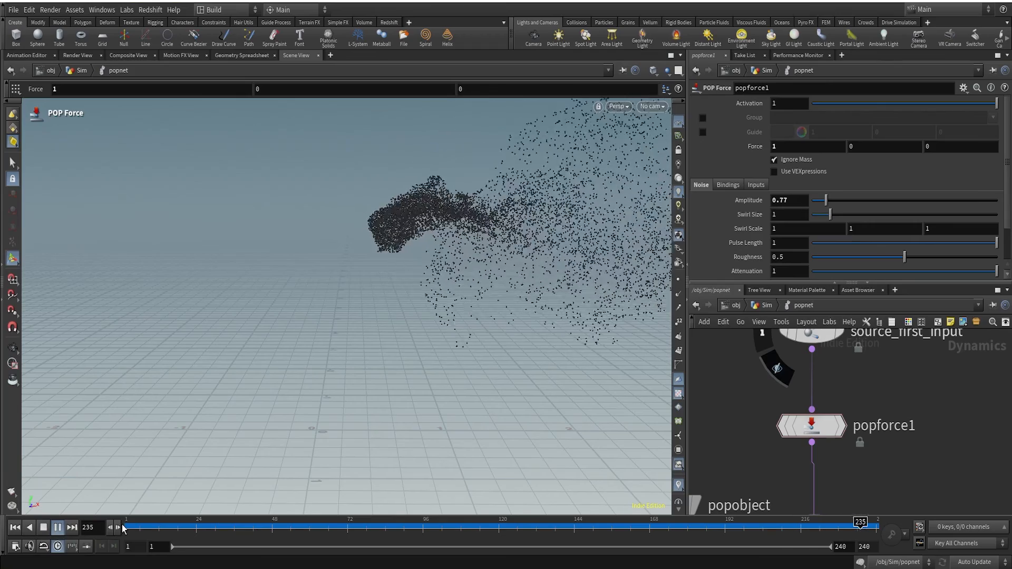
{"action": "left_click_drag", "start_coordinate": [150, 525], "coordinate": [379, 525]}
In the POP Source's birth settings, set constant activation and constant birth rate to 0 and the impulse count to 1
{"action": "scroll", "coordinate": [901, 398], "scroll_direction": "down", "scroll_amount": 2}
{"action": "middle_click_drag", "start_coordinate": [925, 396], "coordinate": [905, 445]}
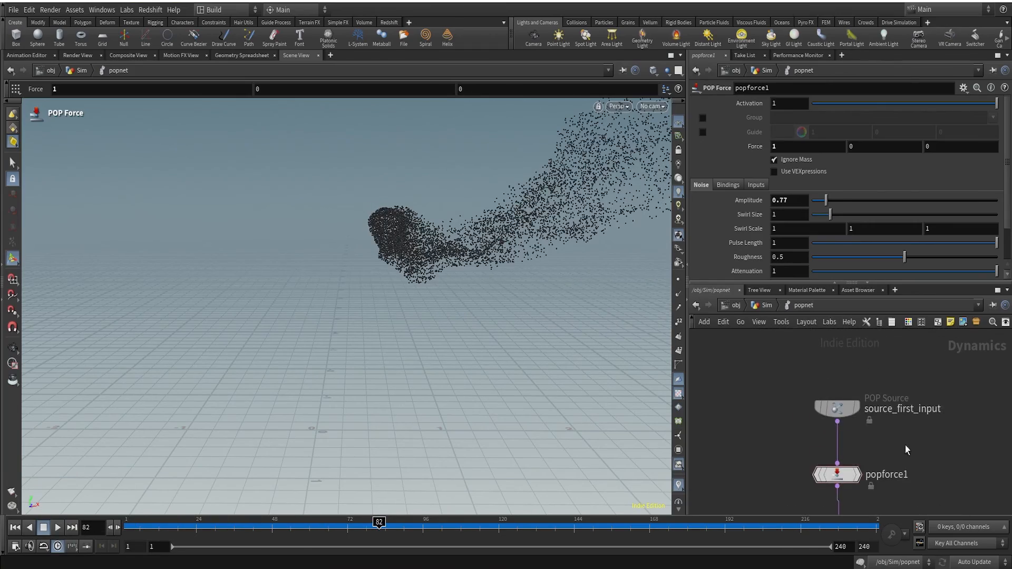
{"action": "left_click", "coordinate": [838, 409]}
{"action": "scroll", "coordinate": [758, 214], "scroll_direction": "down", "scroll_amount": 2}
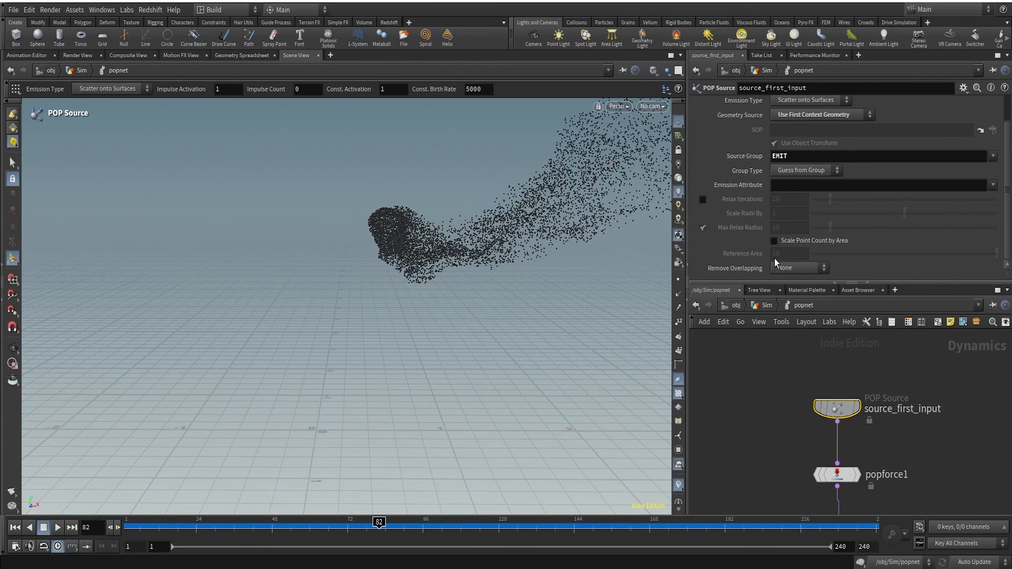
{"action": "scroll", "coordinate": [769, 232], "scroll_direction": "up", "scroll_amount": 2}
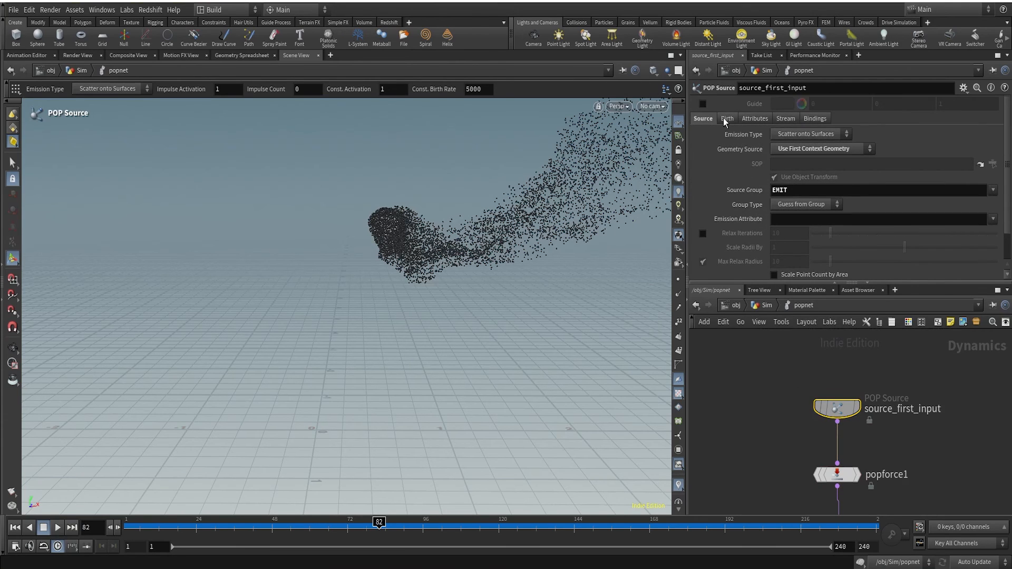
{"action": "scroll", "coordinate": [755, 258], "scroll_direction": "down", "scroll_amount": 2}
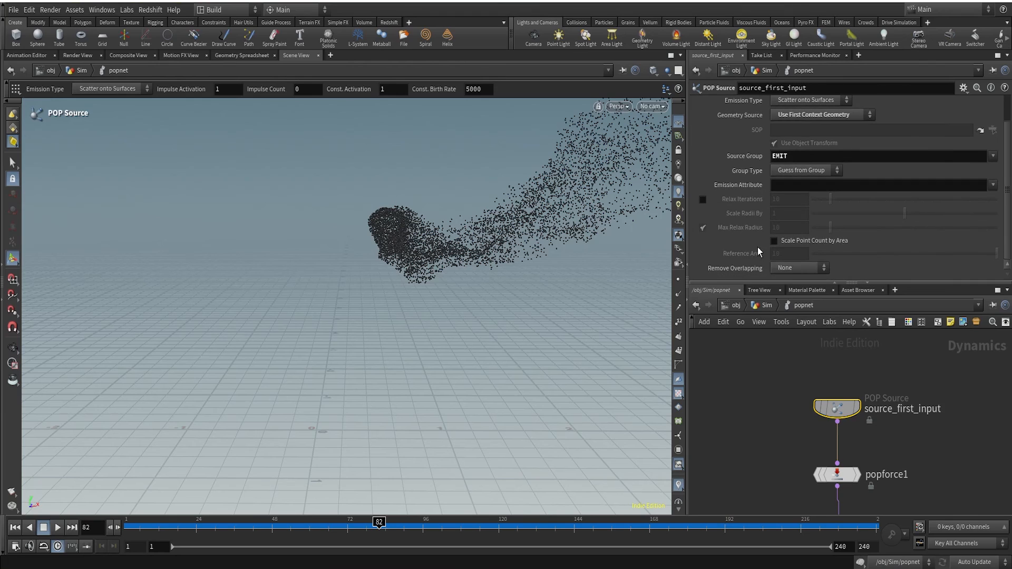
{"action": "scroll", "coordinate": [752, 233], "scroll_direction": "up", "scroll_amount": 2}
{"action": "left_click", "coordinate": [726, 119]}
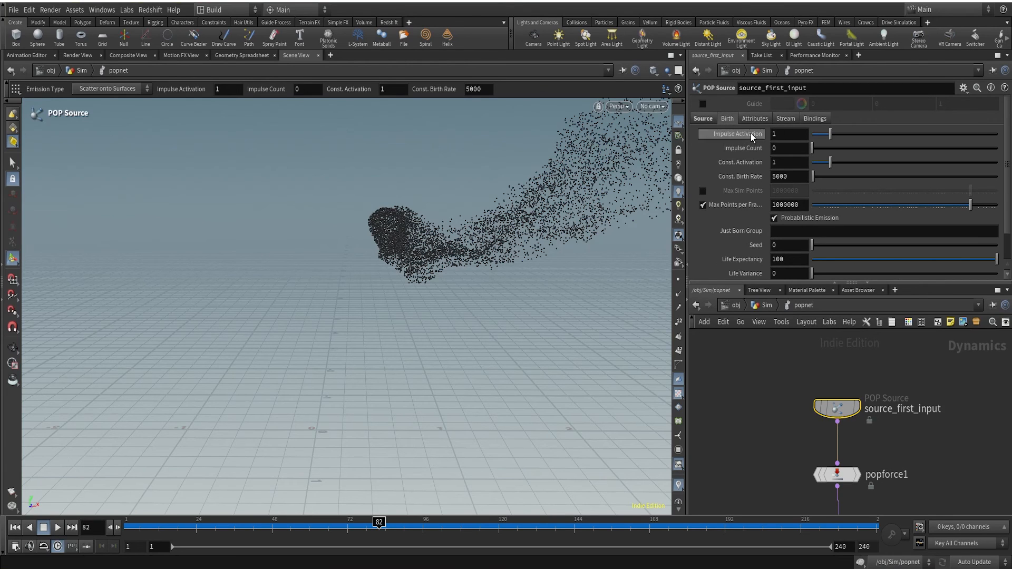
{"action": "mouse_move", "coordinate": [751, 133]}
{"action": "left_click_drag", "start_coordinate": [812, 176], "coordinate": [802, 163]}
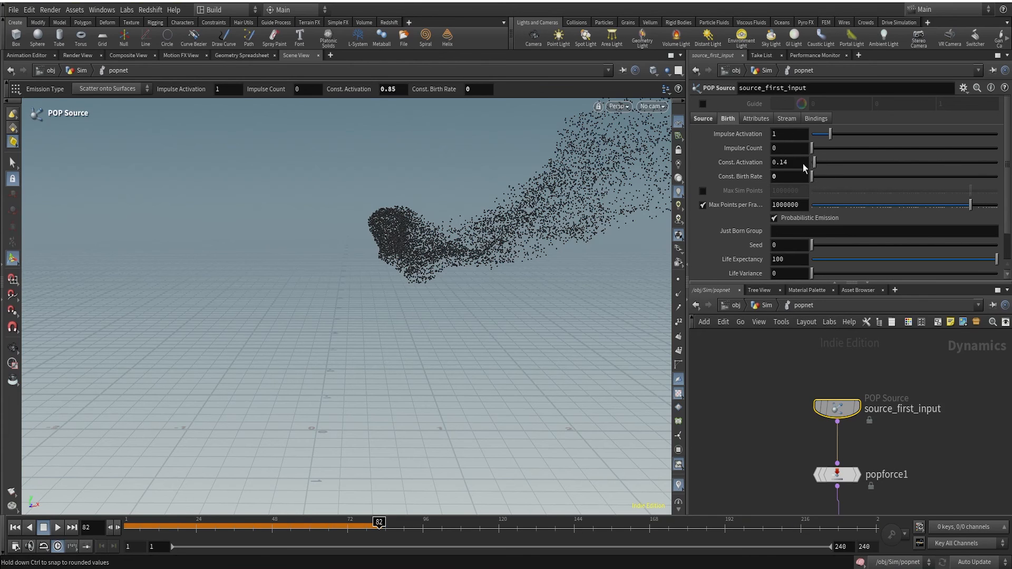
{"action": "type", "text": "1"}
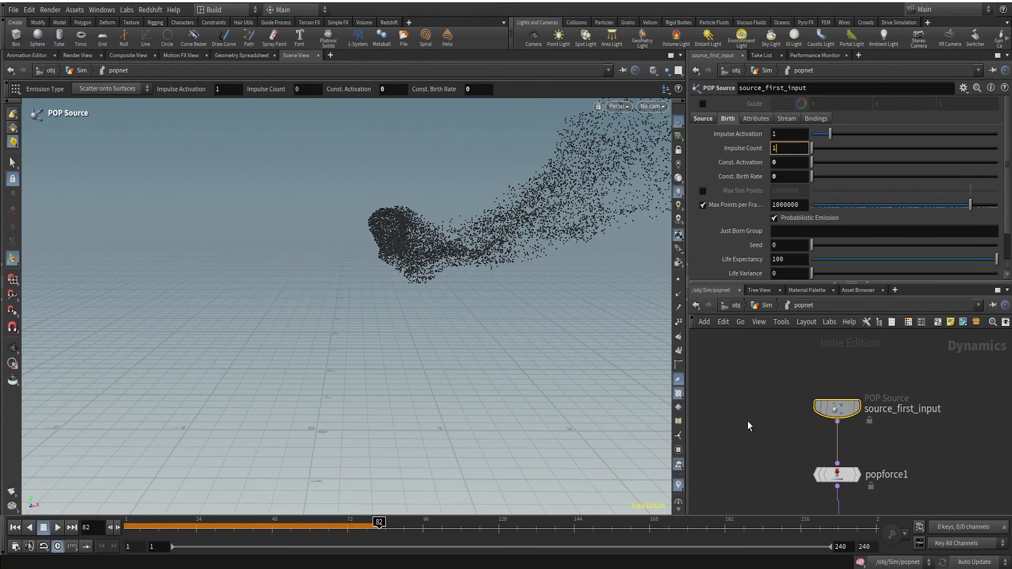
{"action": "left_click", "coordinate": [751, 419]}
Replay the simulation from frame 1, scrub to frame 24 and inspect the POP Source's node information for its point count
{"action": "left_click", "coordinate": [12, 529]}
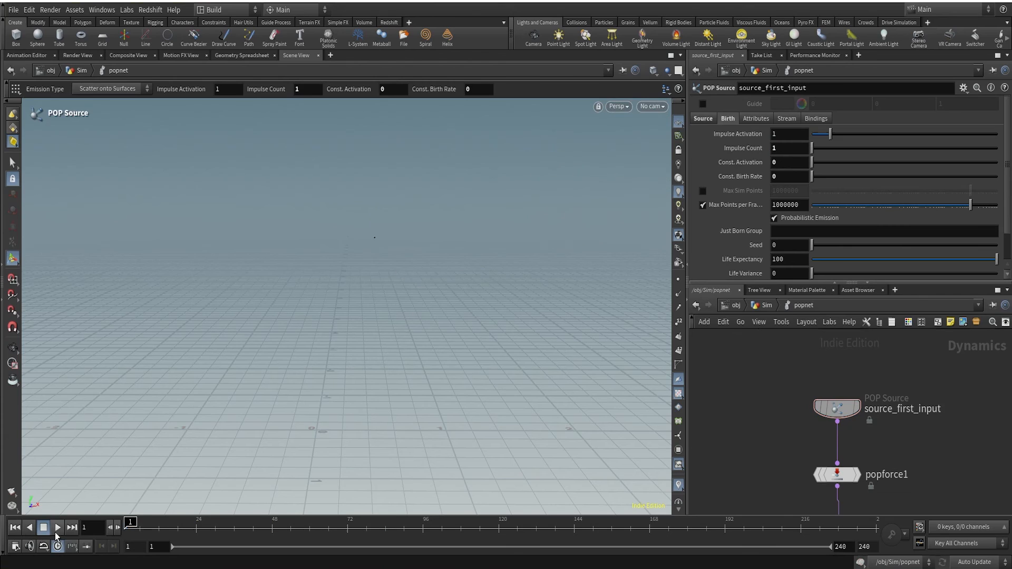
{"action": "left_click", "coordinate": [59, 530]}
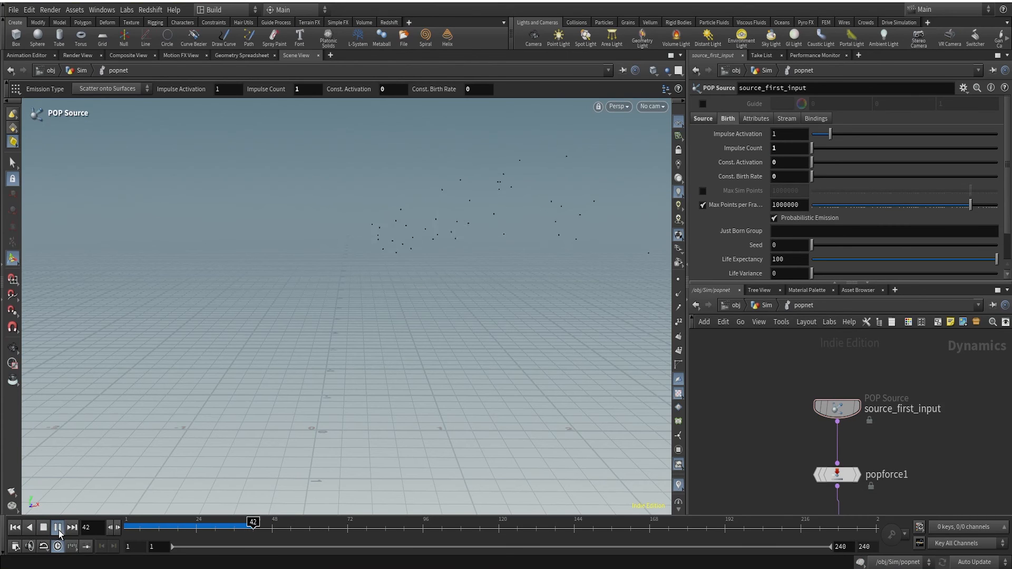
{"action": "left_click", "coordinate": [58, 530]}
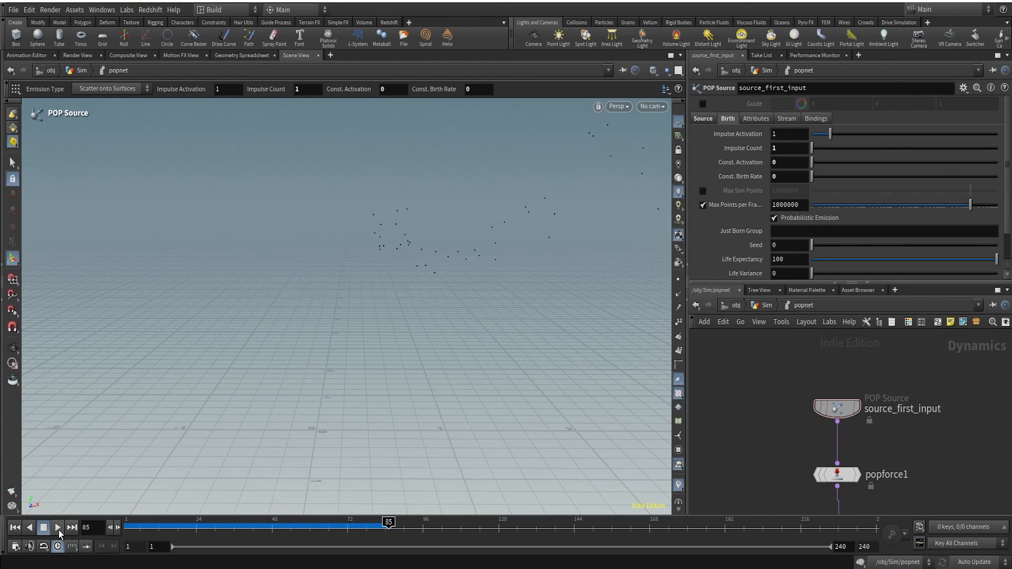
{"action": "left_click_drag", "start_coordinate": [148, 530], "coordinate": [185, 531]}
{"action": "left_click", "coordinate": [805, 409]}
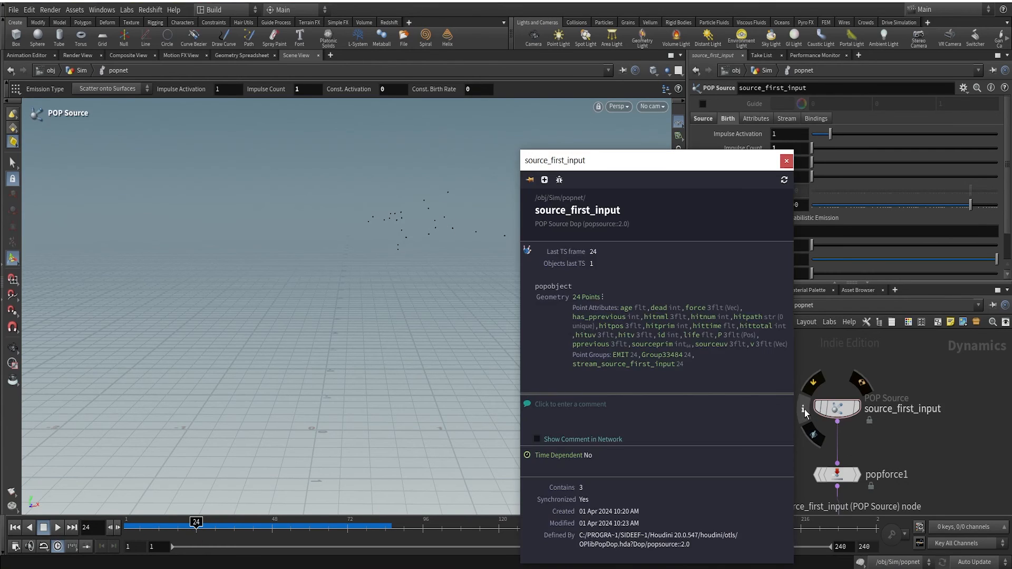
Close the node information, advance to frame 25 and inspect the POP Source's point count again
{"action": "left_click", "coordinate": [978, 464]}
{"action": "scroll", "coordinate": [822, 465], "scroll_direction": "down", "scroll_amount": 4}
{"action": "middle_click_drag", "start_coordinate": [791, 452], "coordinate": [795, 412]}
{"action": "scroll", "coordinate": [837, 408], "scroll_direction": "up", "scroll_amount": 3}
{"action": "scroll", "coordinate": [837, 412], "scroll_direction": "up", "scroll_amount": 1}
{"action": "mouse_move", "coordinate": [835, 392]}
{"action": "left_click", "coordinate": [801, 383]}
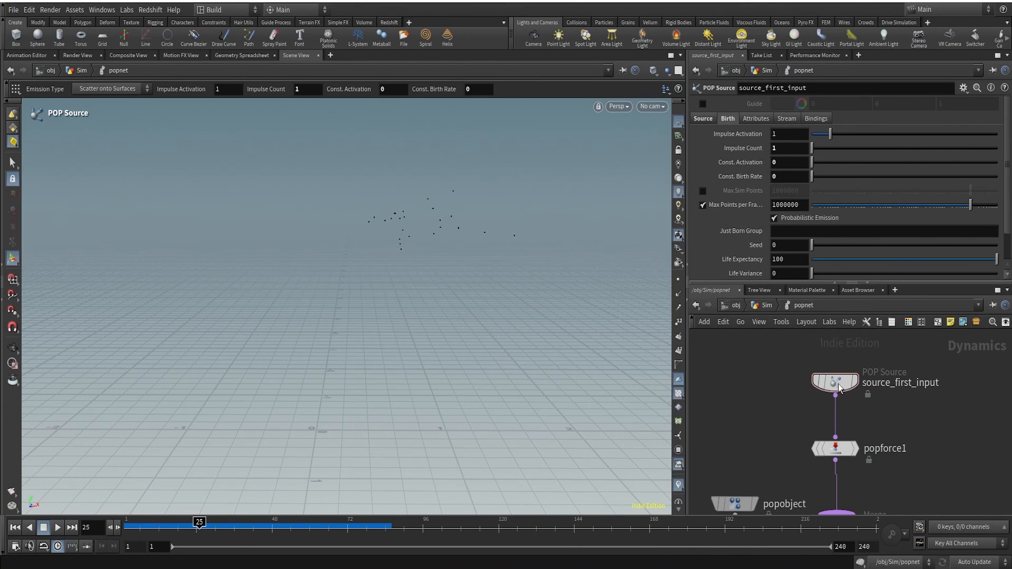
{"action": "mouse_move", "coordinate": [836, 391]}
{"action": "left_click", "coordinate": [802, 383]}
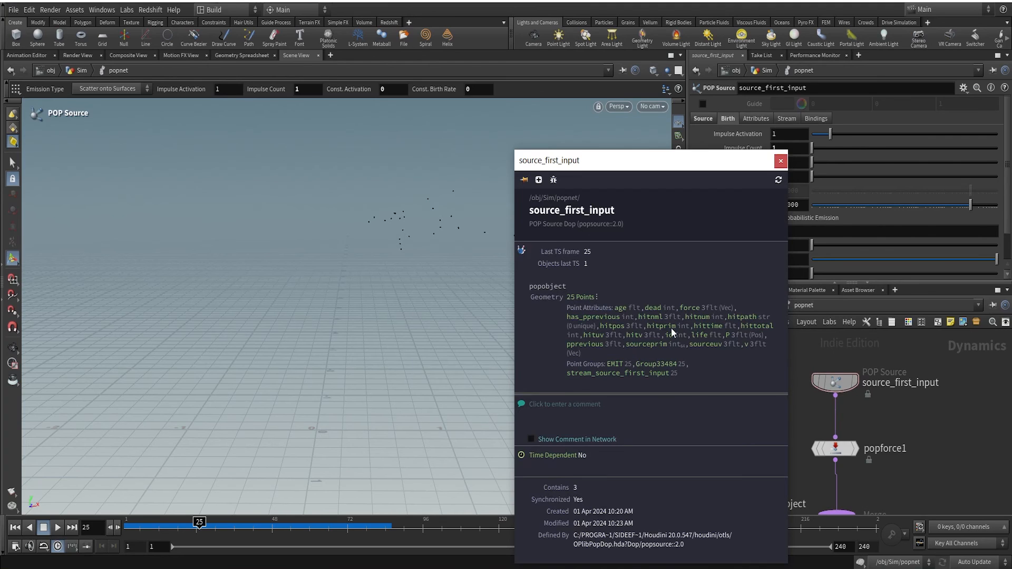
Set the POP Source's impulse count to 2 and replay the simulation from frame 1 to frame 25 to check its point count
{"action": "type", "text": "2"}
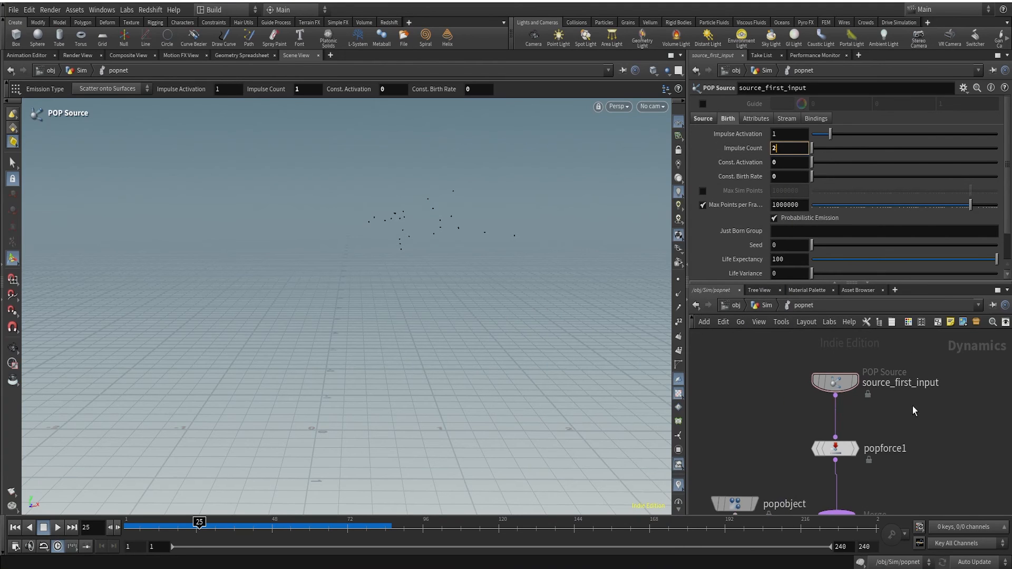
{"action": "left_click", "coordinate": [801, 383]}
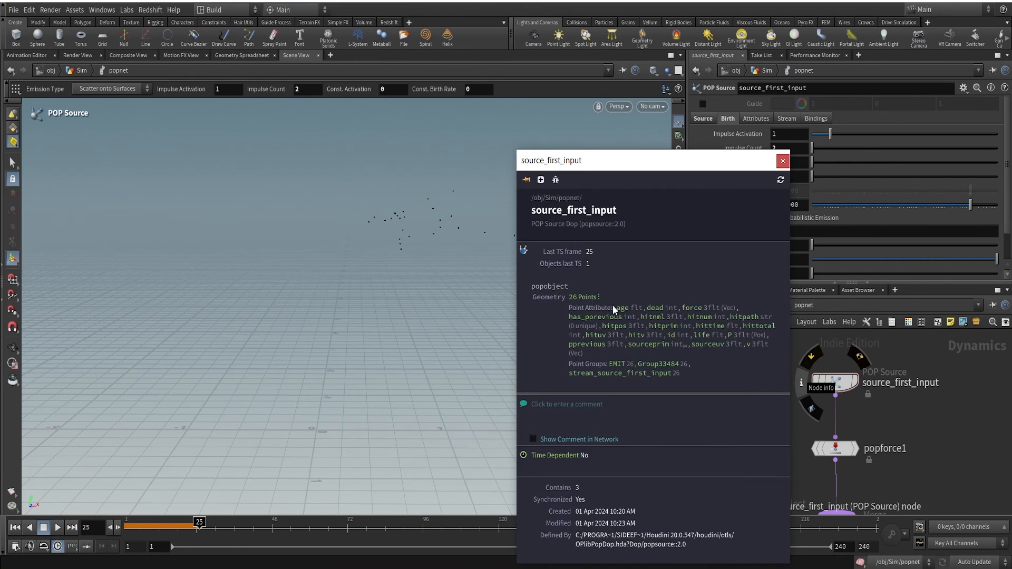
{"action": "left_click", "coordinate": [21, 527]}
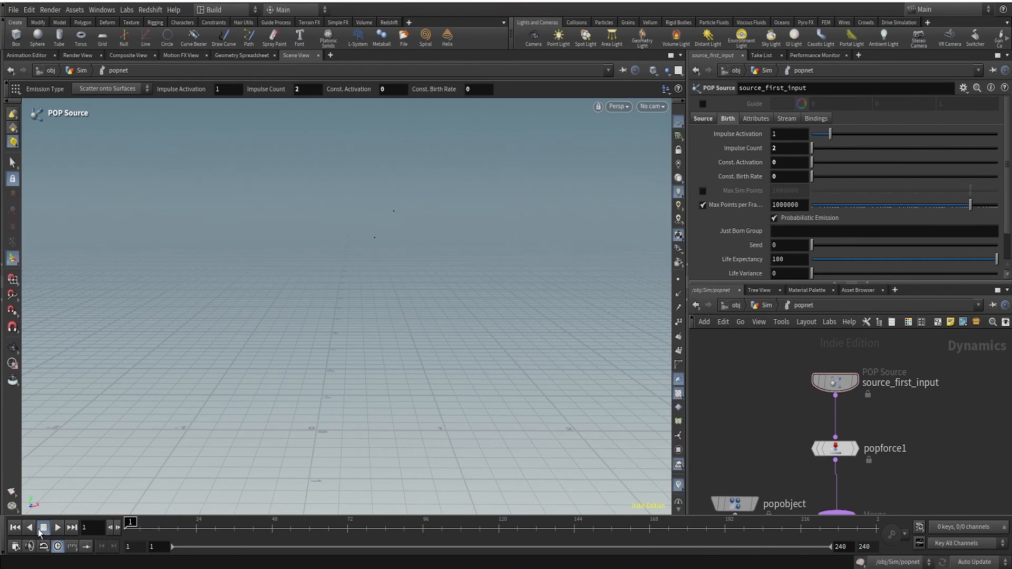
{"action": "left_click", "coordinate": [56, 528]}
{"action": "left_click", "coordinate": [57, 529]}
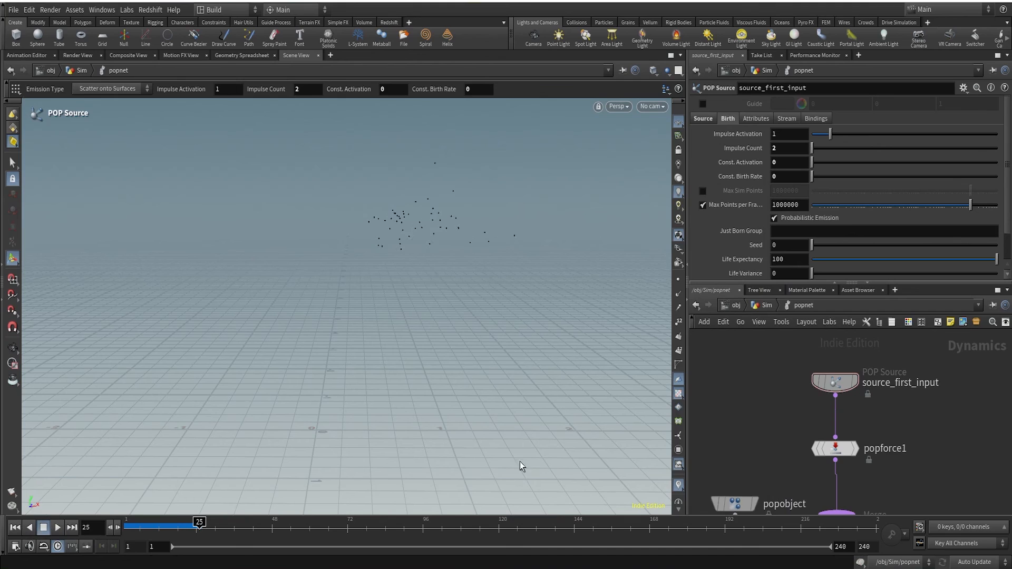
{"action": "left_click", "coordinate": [802, 384]}
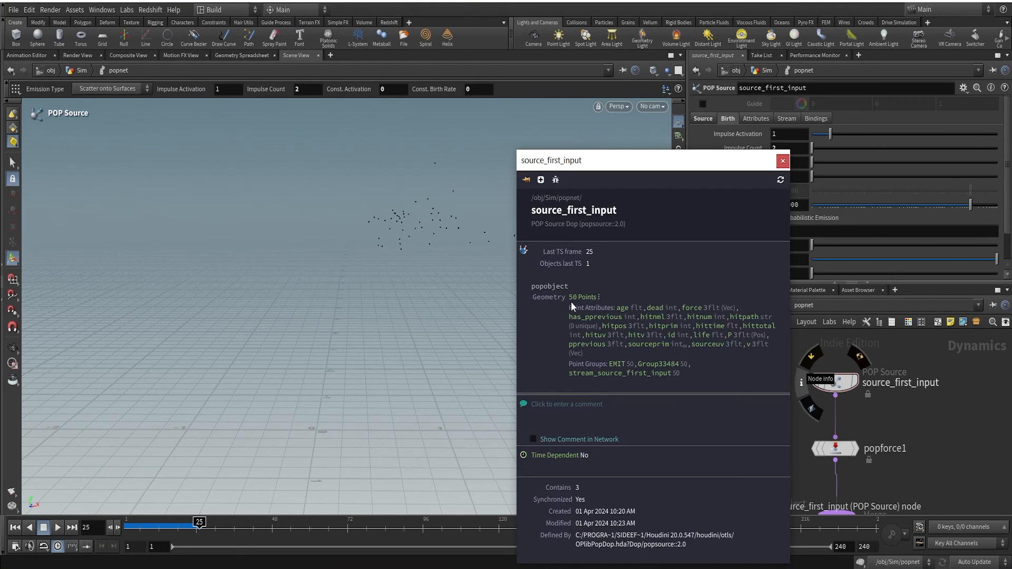
{"action": "left_click", "coordinate": [782, 161]}
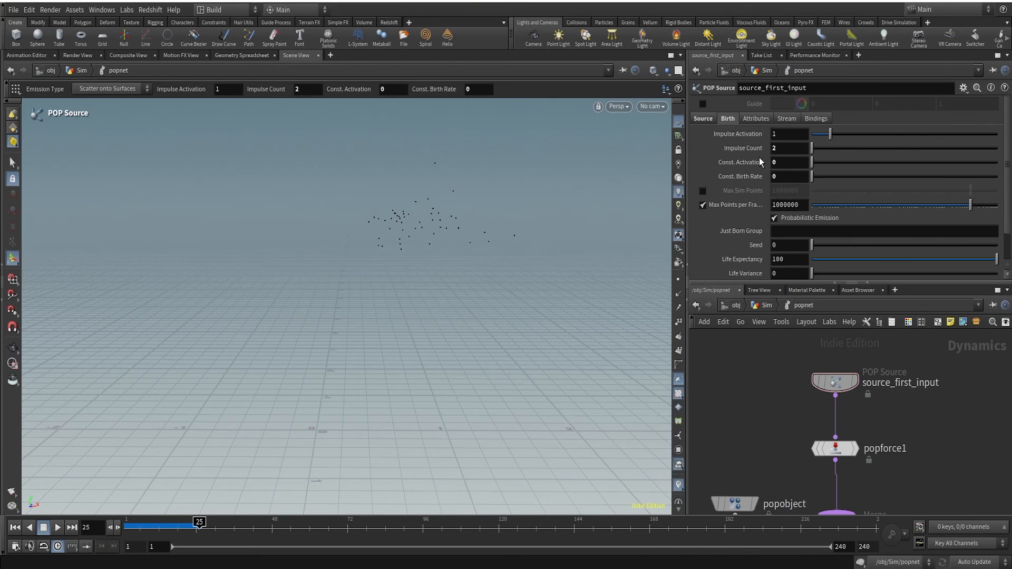
In the POP Source's birth settings, set impulse count and impulse activation to 0, constant activation to 1 and constant birth rate to 100
{"action": "left_click", "coordinate": [780, 148]}
{"action": "type", "text": "0"}
{"action": "key", "text": "Return"}
{"action": "left_click_drag", "start_coordinate": [780, 135], "coordinate": [751, 134]}
{"action": "type", "text": "0"}
{"action": "key", "text": "Return"}
{"action": "left_click", "coordinate": [783, 164]}
{"action": "type", "text": "1"}
{"action": "key", "text": "Tab"}
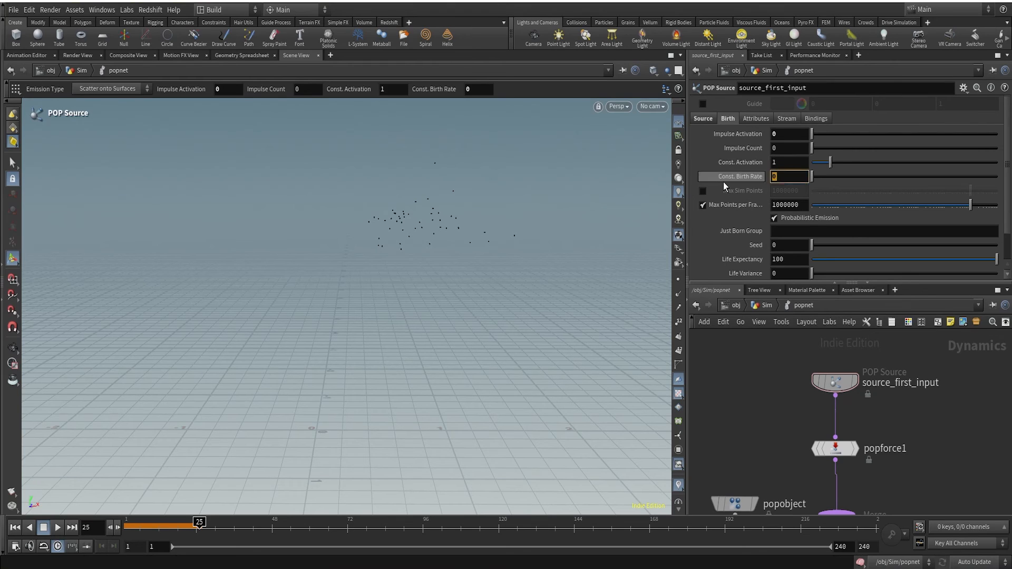
{"action": "type", "text": "100"}
{"action": "key", "text": "Return"}
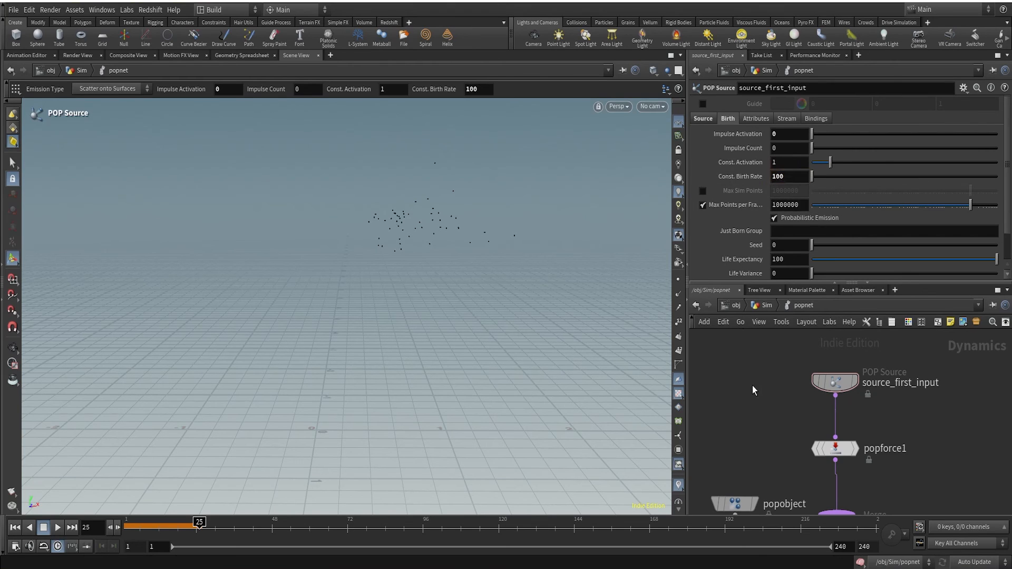
Replay the simulation with constant birth, return to frame 1 and inspect the POP Source's point count in its node information
{"action": "left_click", "coordinate": [15, 527]}
{"action": "left_click", "coordinate": [57, 527]}
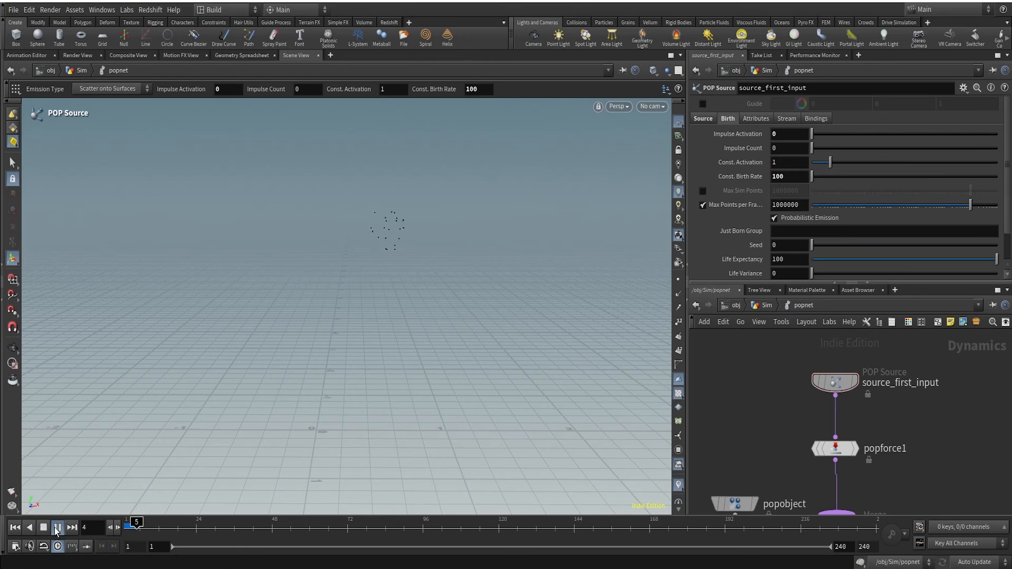
{"action": "left_click", "coordinate": [57, 528]}
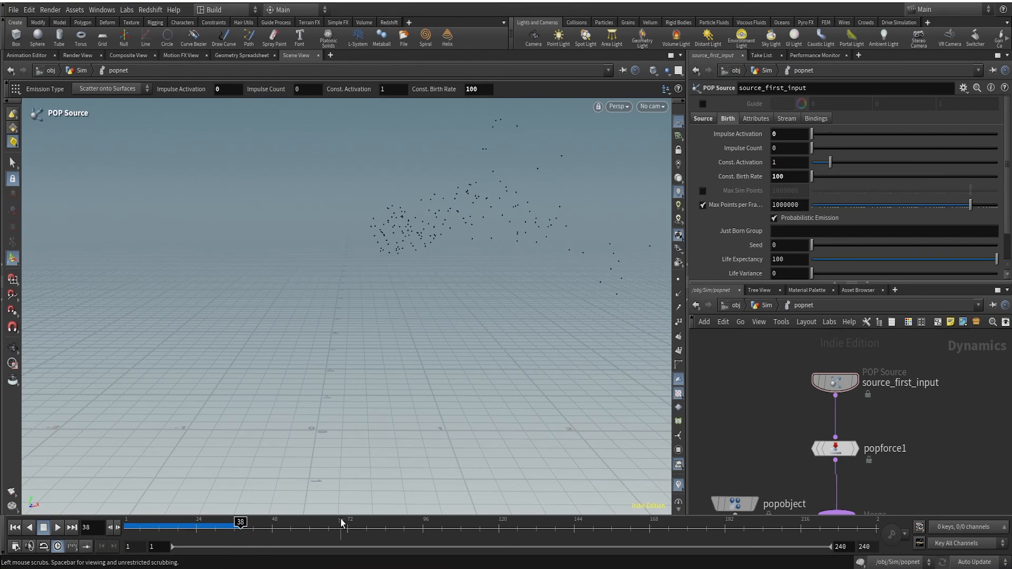
{"action": "left_click", "coordinate": [130, 524]}
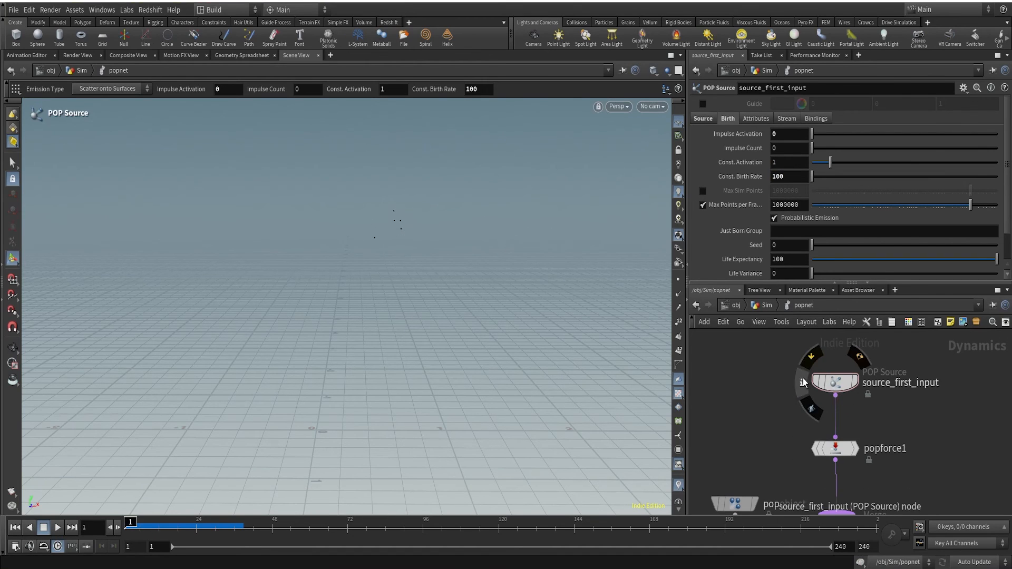
{"action": "left_click", "coordinate": [803, 383]}
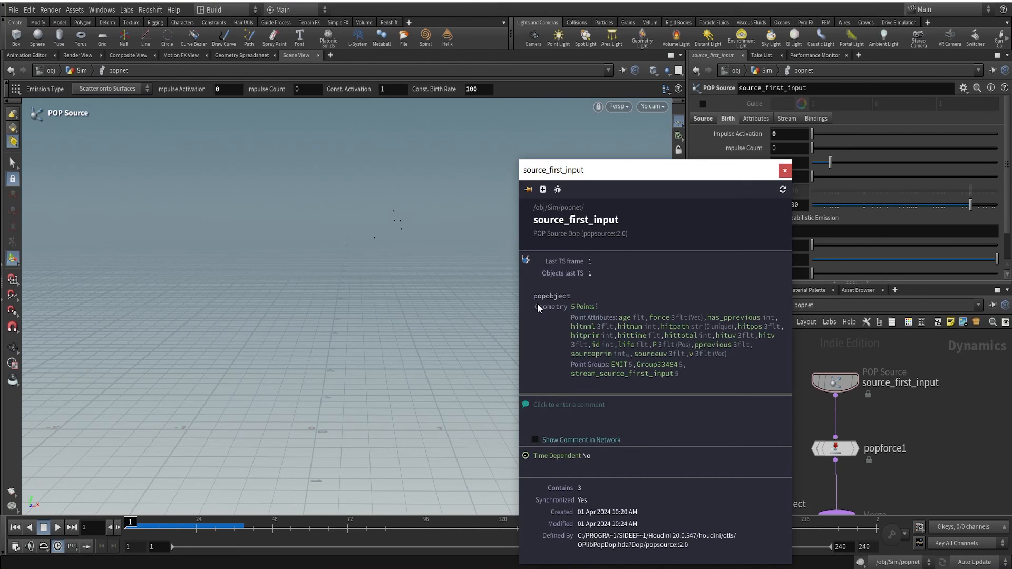
{"action": "left_click_drag", "start_coordinate": [651, 159], "coordinate": [722, 320]}
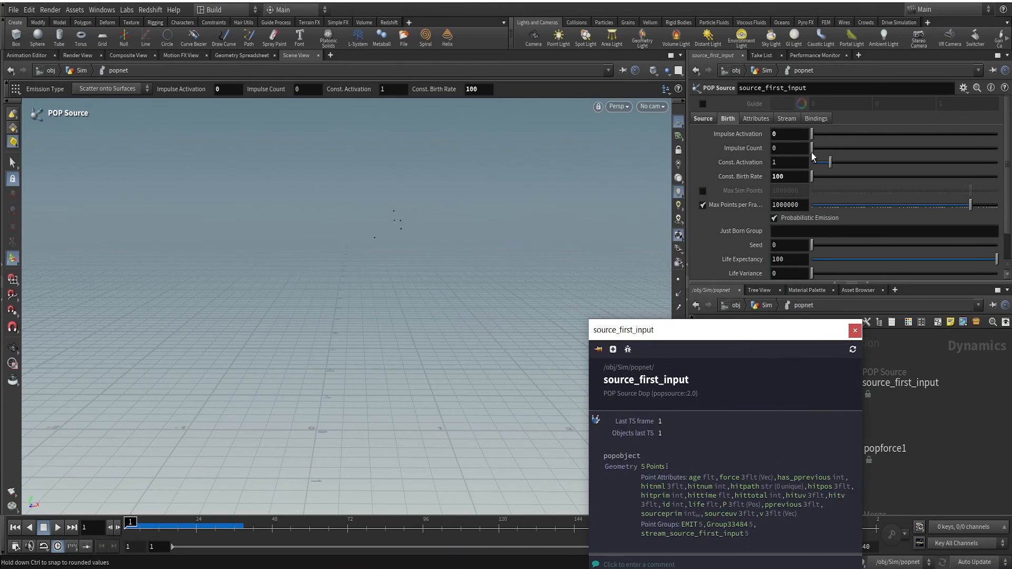
Scrub to frame 24 and examine the POP Source's point count in its node information
{"action": "left_click_drag", "start_coordinate": [133, 526], "coordinate": [210, 529]}
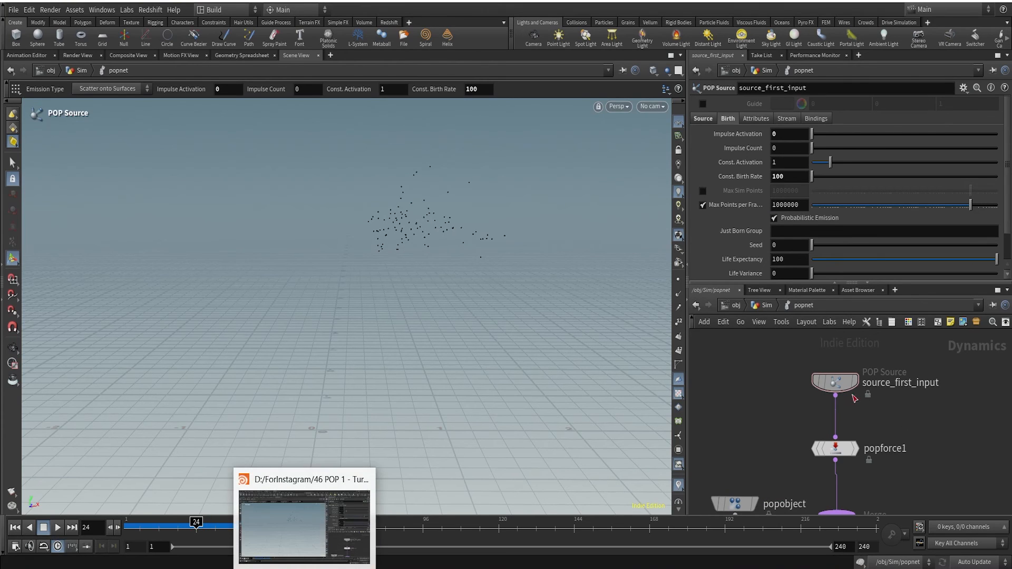
{"action": "left_click", "coordinate": [802, 381]}
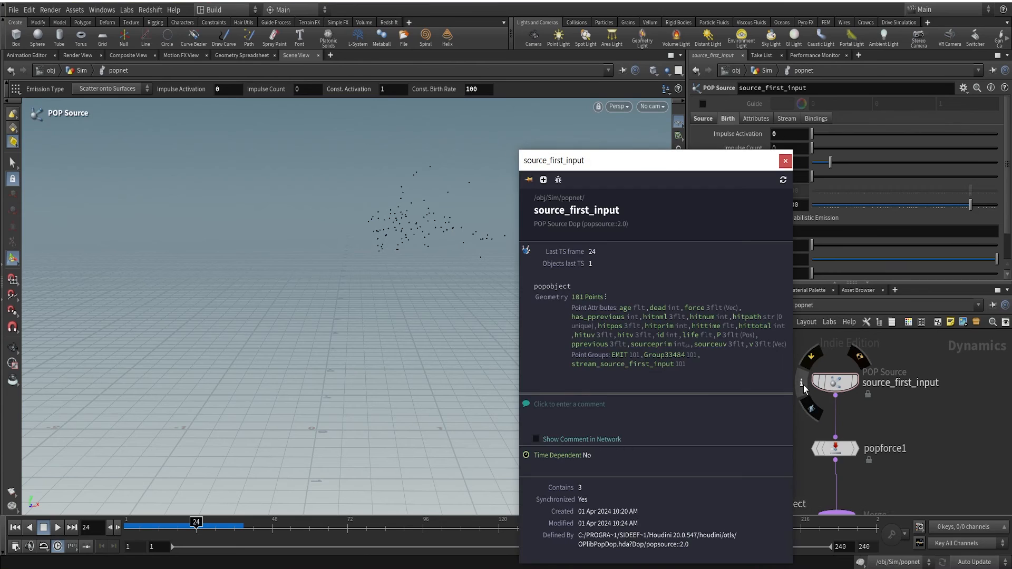
{"action": "left_click_drag", "start_coordinate": [645, 160], "coordinate": [336, 109]}
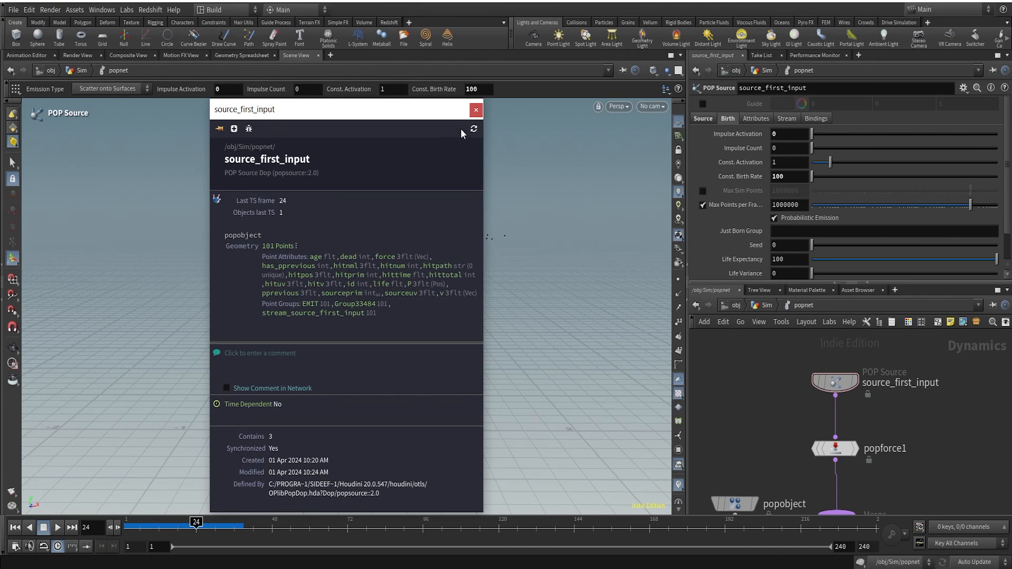
{"action": "left_click", "coordinate": [476, 110]}
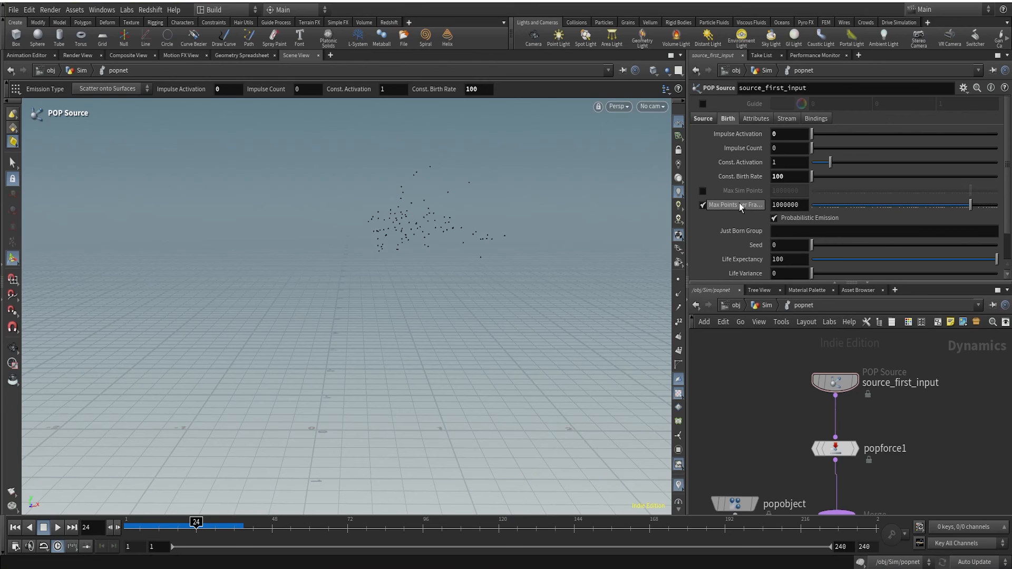
Limit the POP Source's maximum points per frame to 1
{"action": "mouse_move", "coordinate": [739, 205]}
{"action": "double_click", "coordinate": [796, 207]}
{"action": "type", "text": "1"}
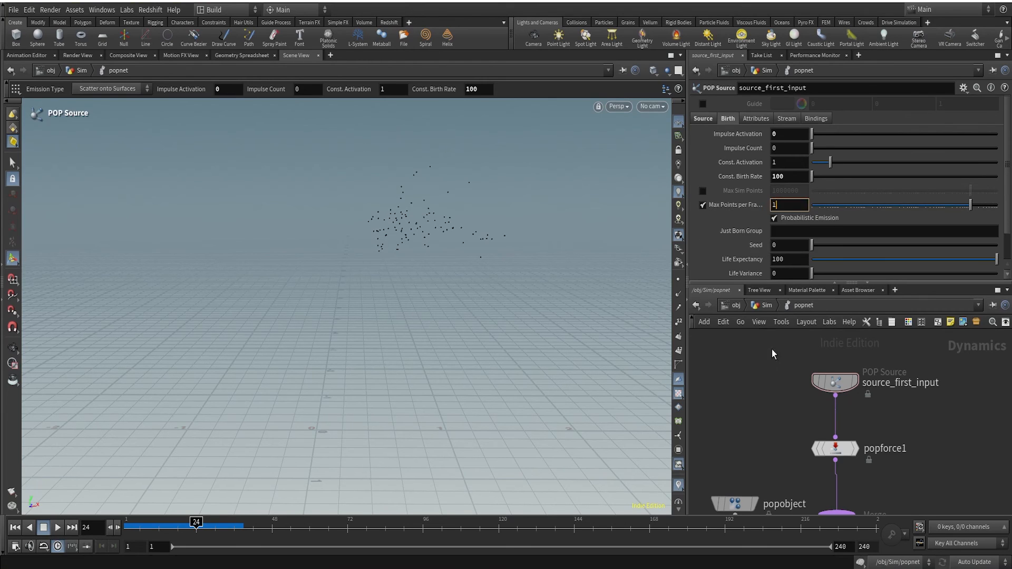
{"action": "key", "text": "Return"}
Replay the simulation with the per-frame limit, scrub to frame 24 and check the POP Source's point count
{"action": "left_click", "coordinate": [14, 527]}
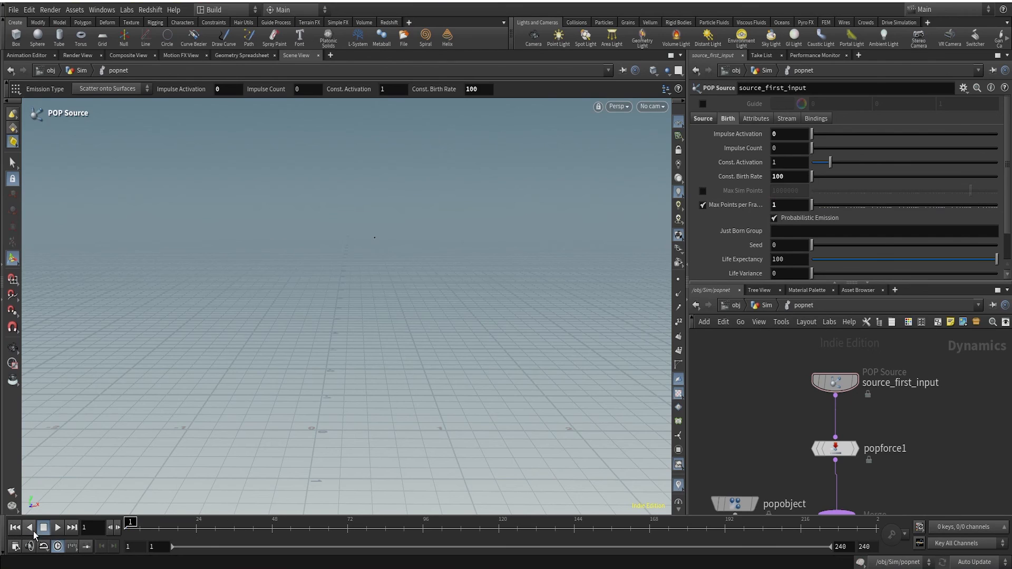
{"action": "left_click", "coordinate": [58, 527]}
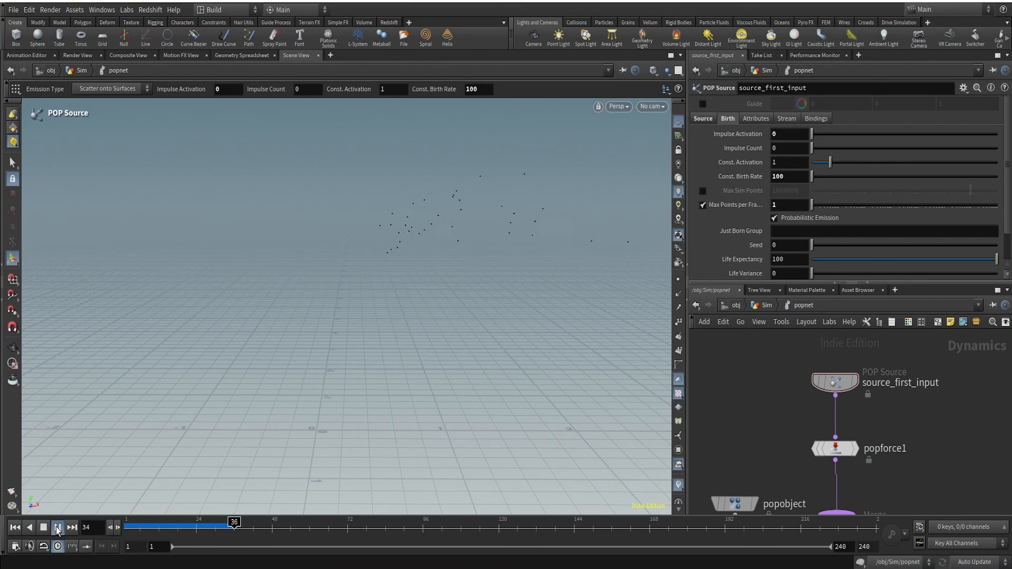
{"action": "left_click", "coordinate": [59, 528]}
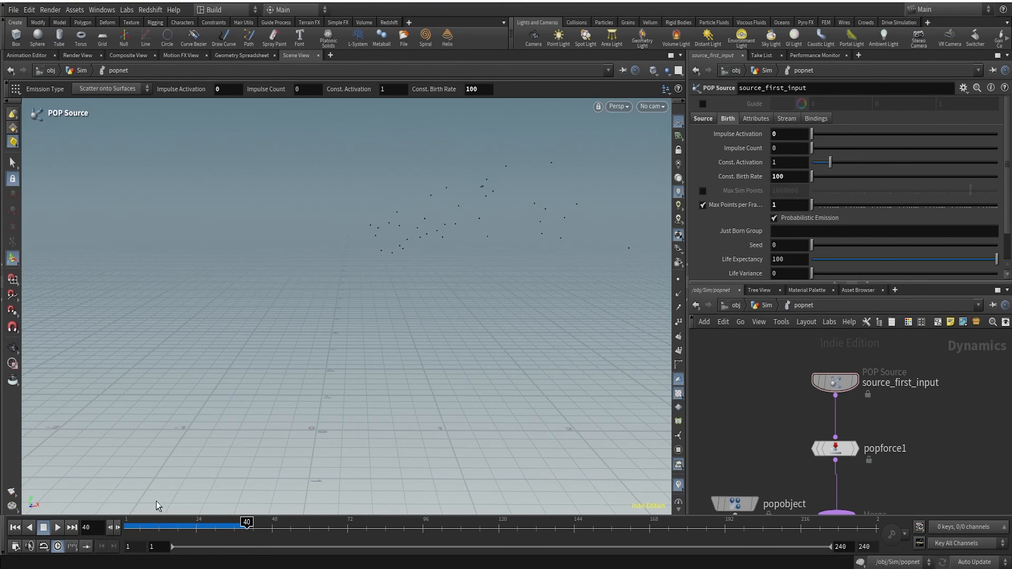
{"action": "left_click_drag", "start_coordinate": [143, 523], "coordinate": [196, 538]}
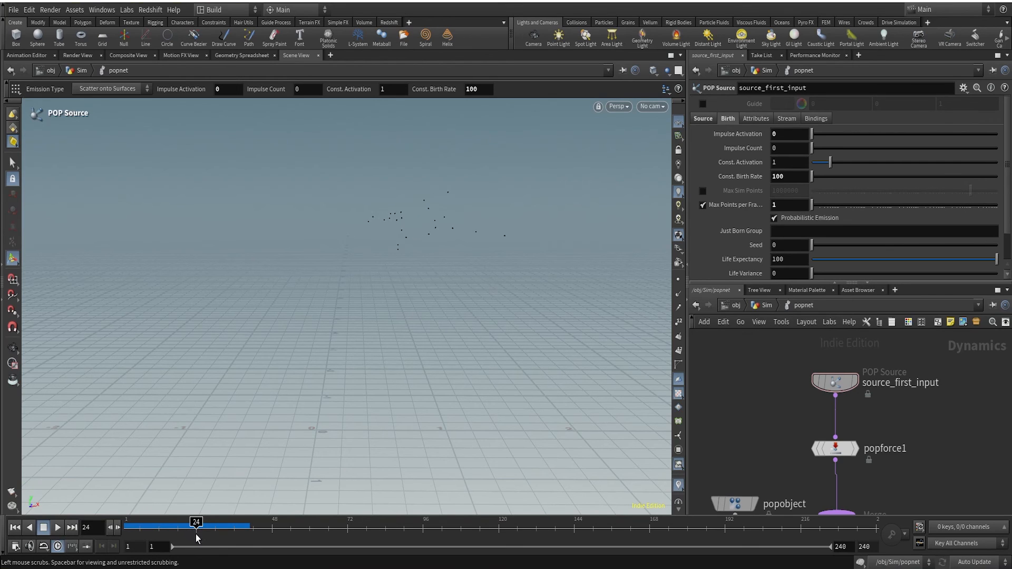
{"action": "mouse_move", "coordinate": [836, 382]}
{"action": "left_click", "coordinate": [802, 382]}
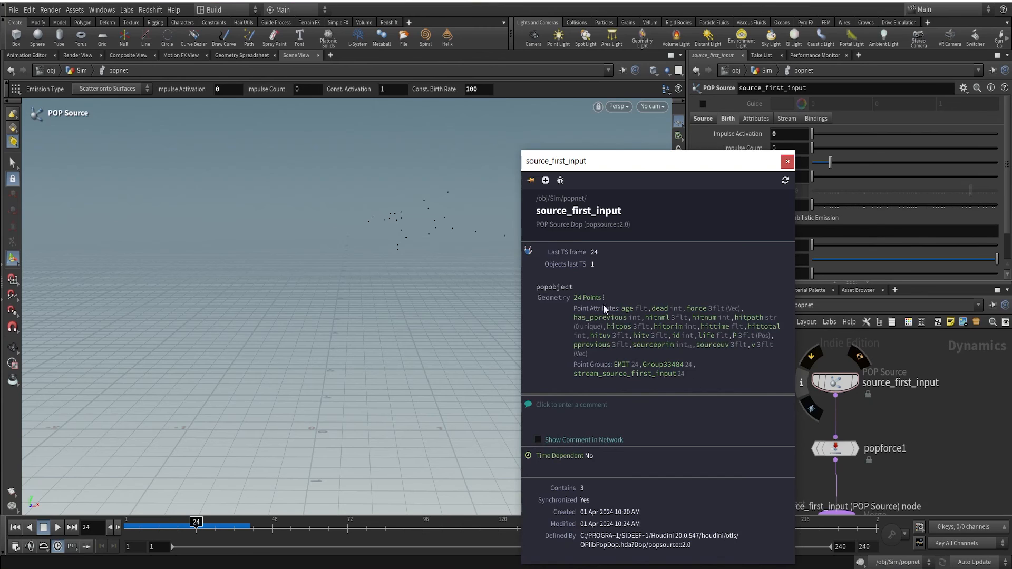
{"action": "left_click", "coordinate": [787, 161]}
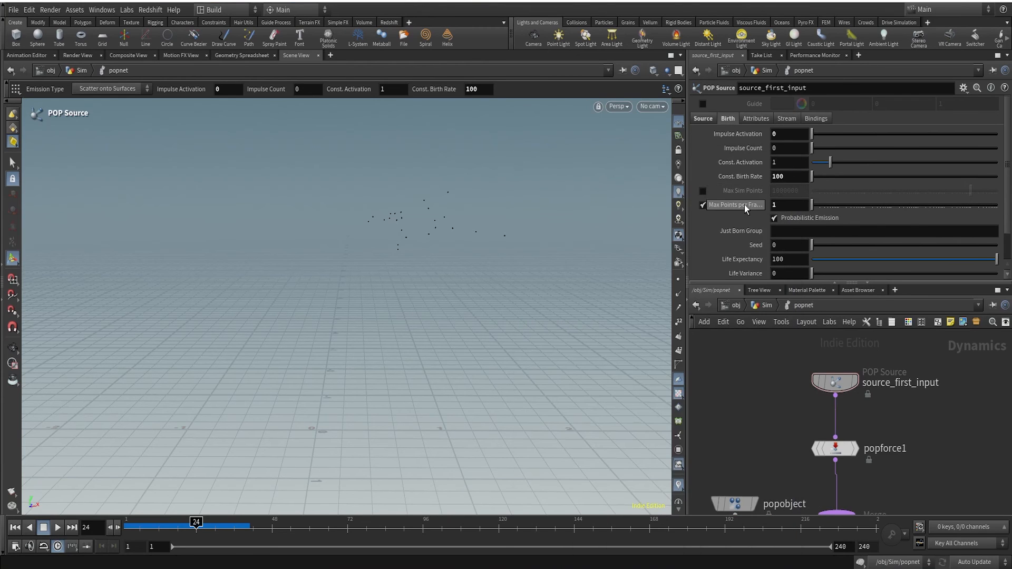
Revert the POP Source's maximum points per frame to its default and replay the simulation from frame 1 to frame 28
{"action": "right_click", "coordinate": [744, 206]}
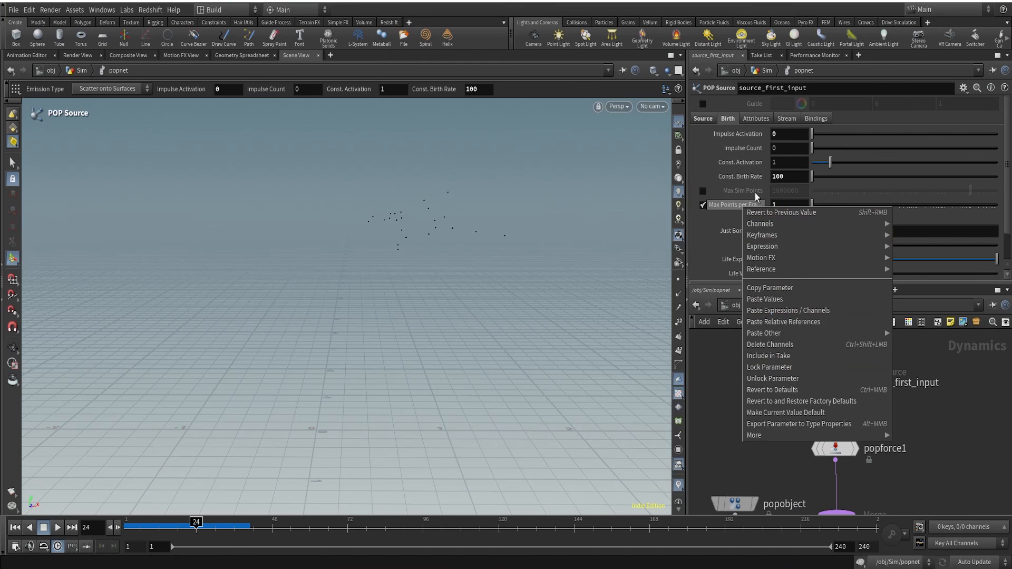
{"action": "left_click", "coordinate": [771, 390]}
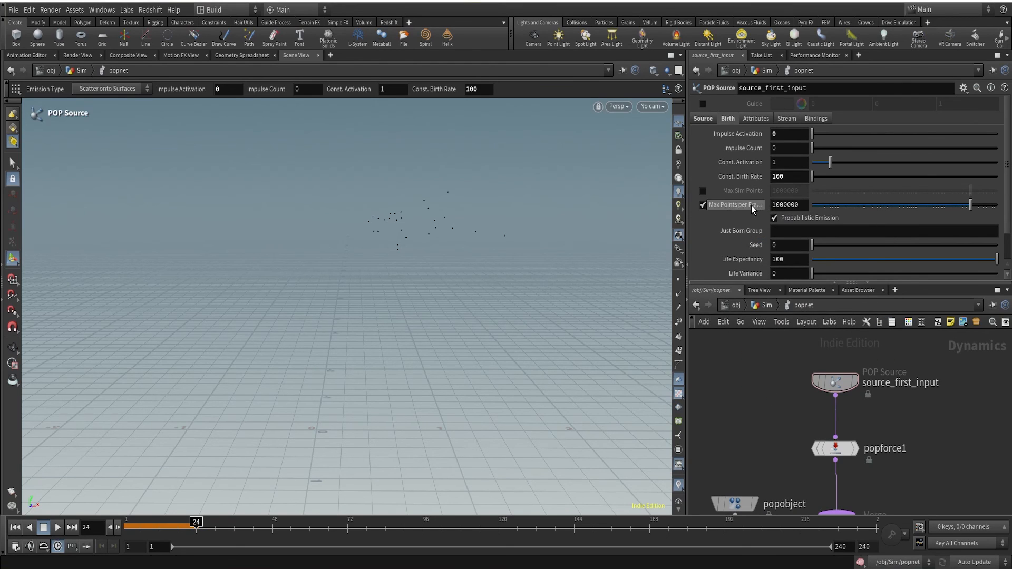
{"action": "scroll", "coordinate": [757, 246], "scroll_direction": "down", "scroll_amount": 2}
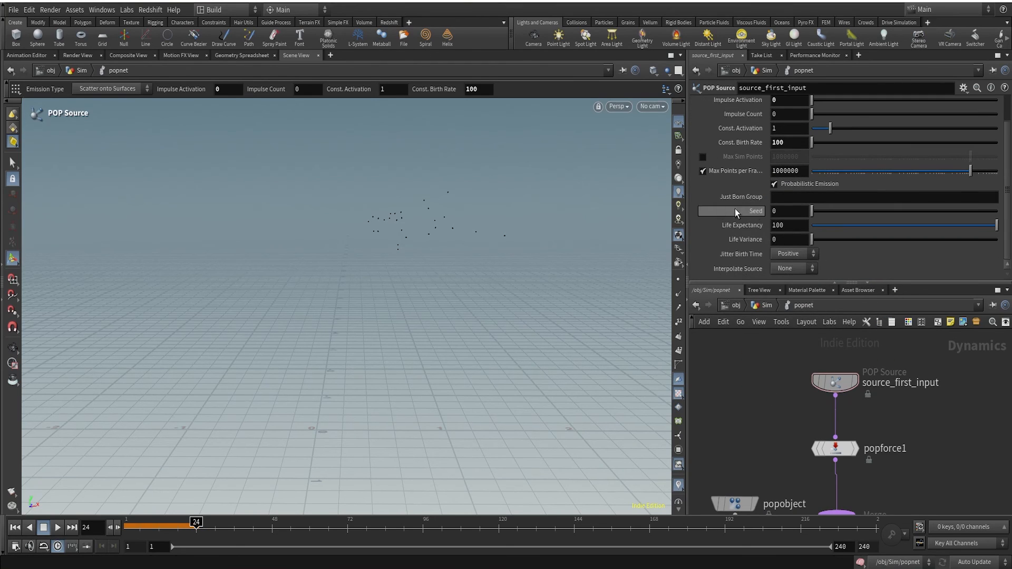
{"action": "left_click", "coordinate": [13, 527]}
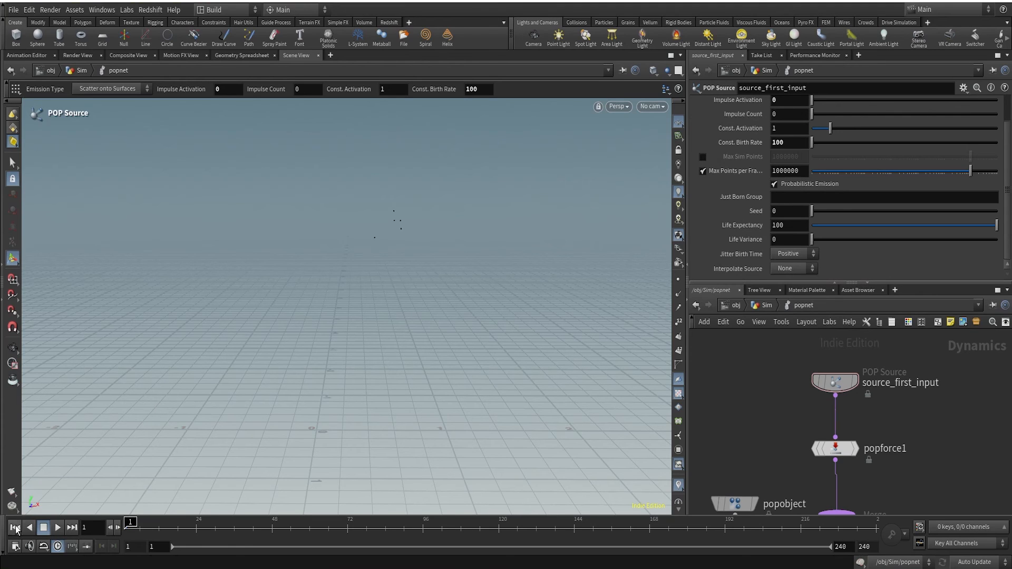
{"action": "left_click", "coordinate": [58, 528]}
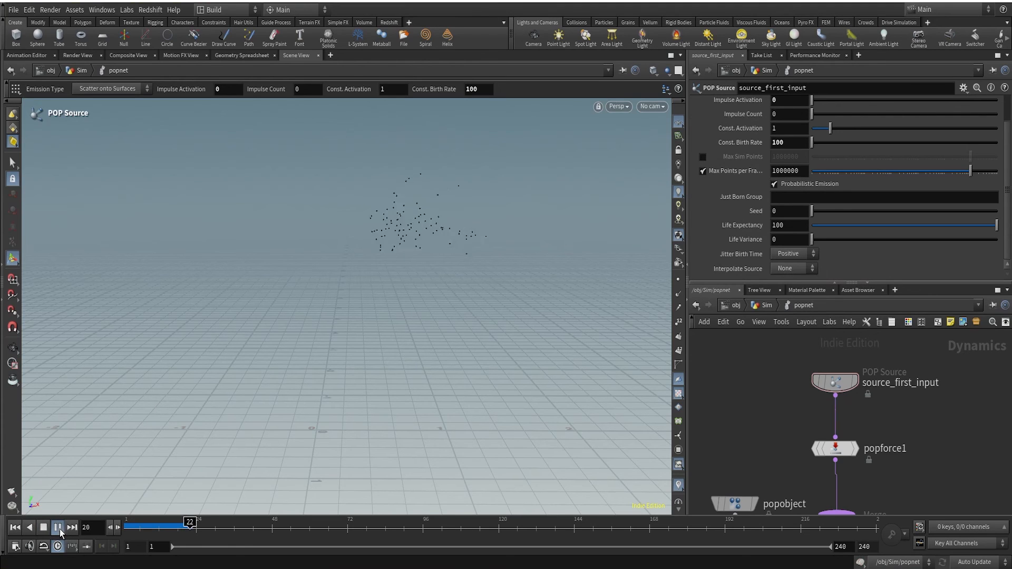
{"action": "left_click", "coordinate": [60, 529]}
Check the POP Source's life expectancy value and play the simulation on from frame 28 to frame 109
{"action": "left_click_drag", "start_coordinate": [794, 227], "coordinate": [725, 227]}
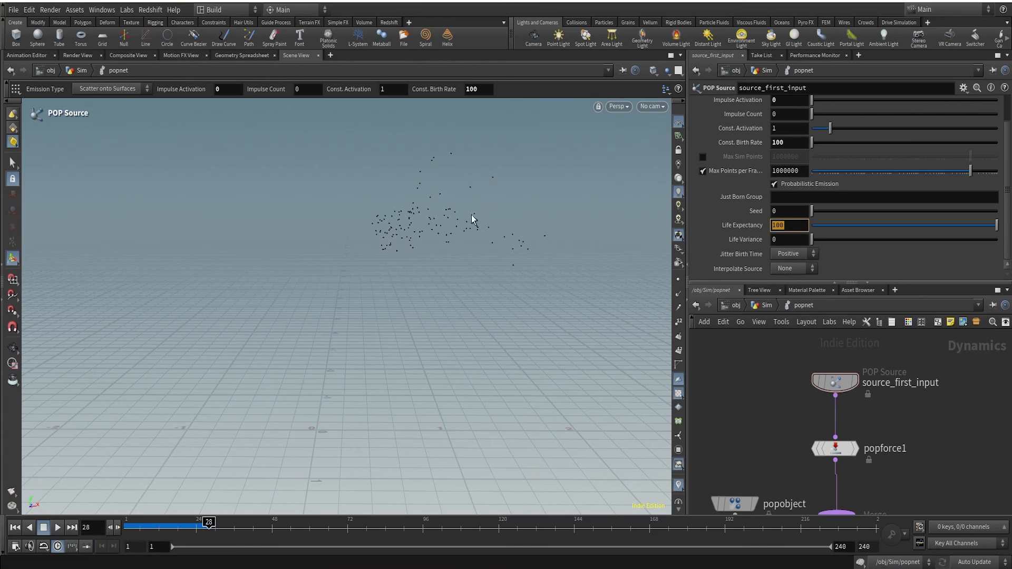
{"action": "left_click", "coordinate": [780, 390]}
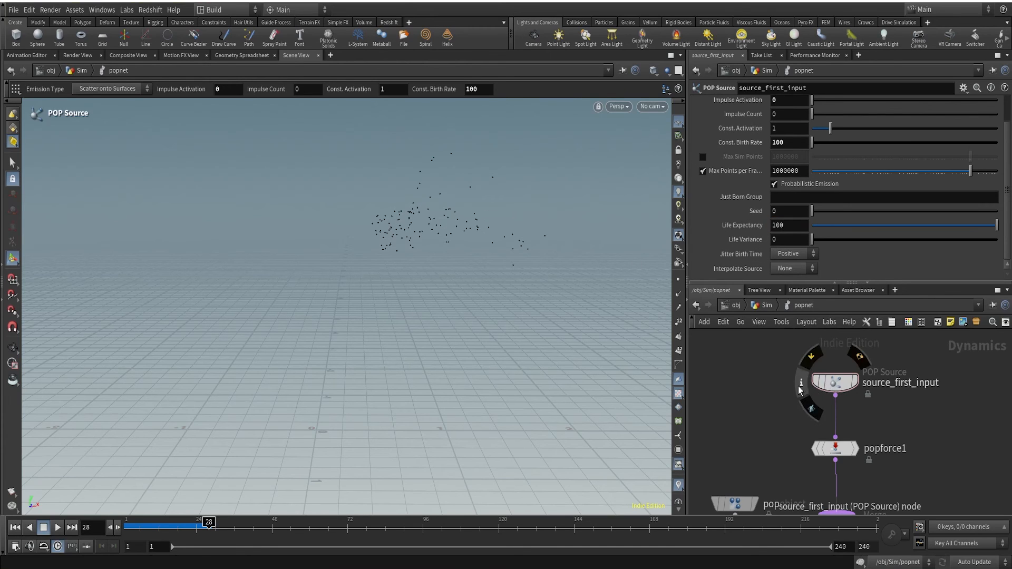
{"action": "left_click", "coordinate": [800, 385]}
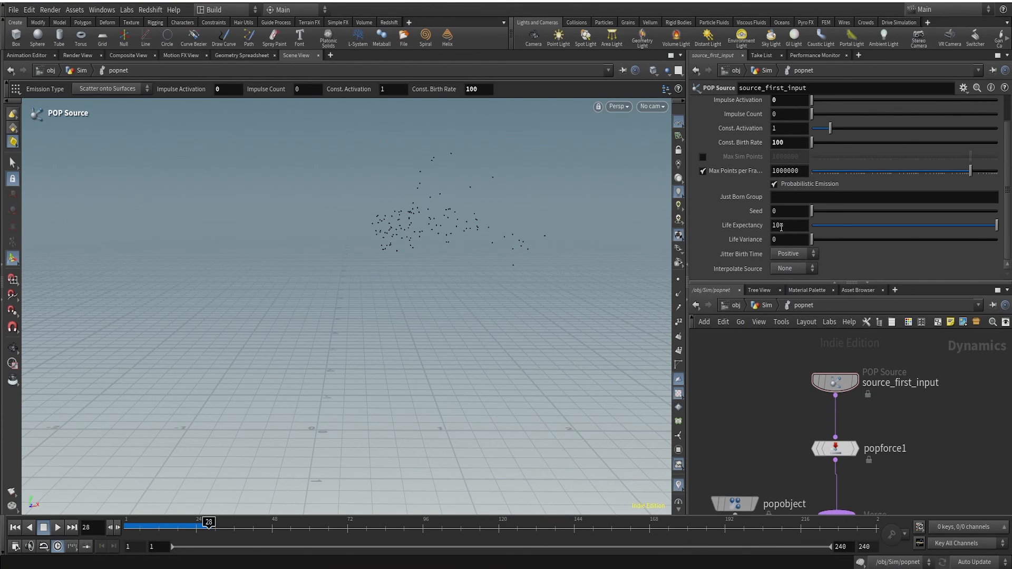
{"action": "mouse_move", "coordinate": [175, 529]}
{"action": "left_mouse_down"}
{"action": "mouse_move", "coordinate": [127, 529]}
{"action": "mouse_move", "coordinate": [177, 530]}
{"action": "left_mouse_up"}
{"action": "left_click", "coordinate": [59, 529]}
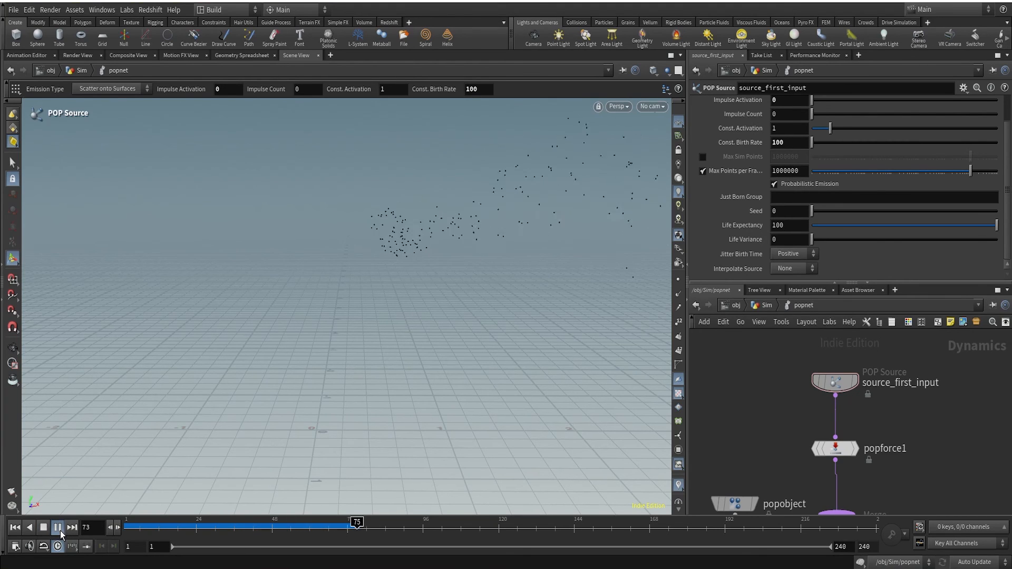
{"action": "left_click", "coordinate": [58, 528]}
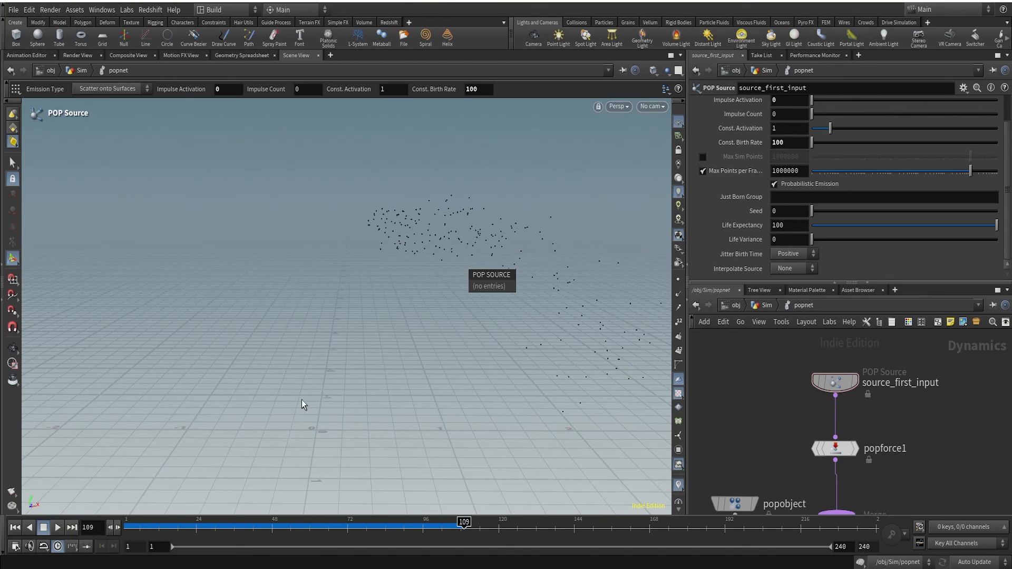
Display point numbers in the viewport and scrub from frame 22 to frame 105 to follow individual particles
{"action": "key", "text": "Escape"}
{"action": "left_click_drag", "start_coordinate": [490, 306], "coordinate": [519, 296]}
{"action": "scroll", "coordinate": [519, 296], "scroll_direction": "down", "scroll_amount": 5}
{"action": "middle_click_drag", "start_coordinate": [519, 296], "coordinate": [362, 330]}
{"action": "left_click_drag", "start_coordinate": [362, 330], "coordinate": [422, 304]}
{"action": "key", "text": "Return"}
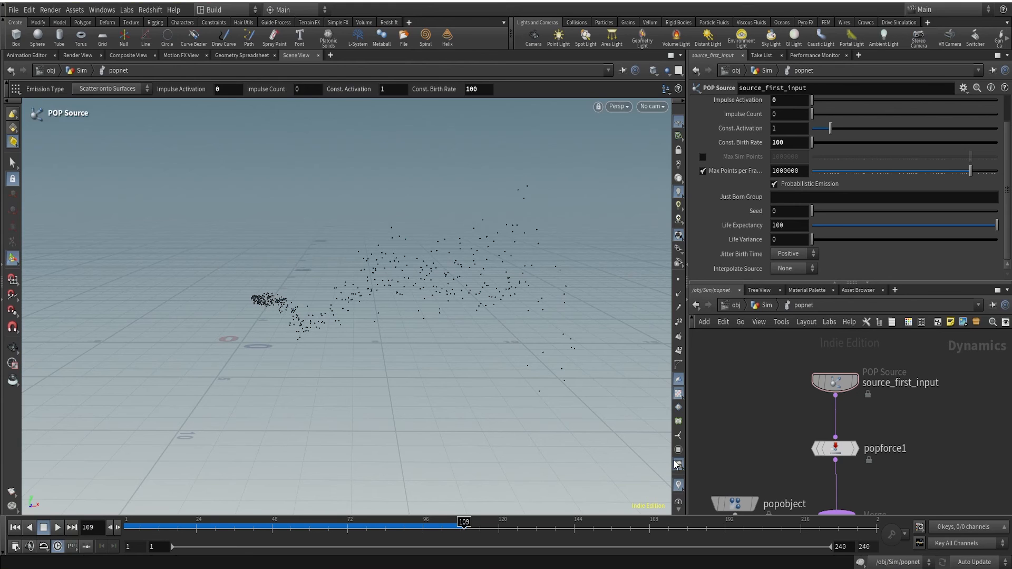
{"action": "left_click", "coordinate": [680, 323]}
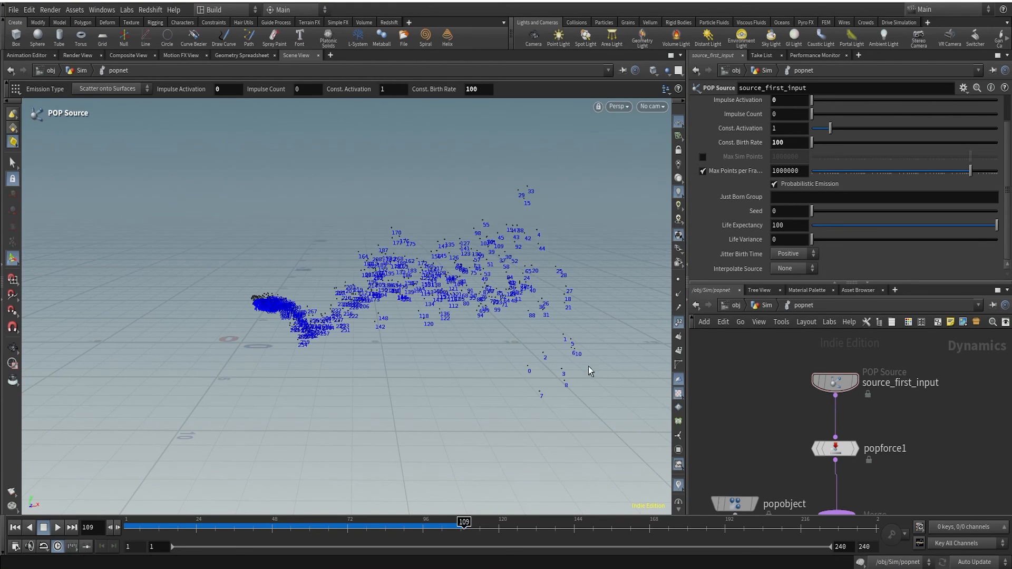
{"action": "left_click", "coordinate": [189, 522]}
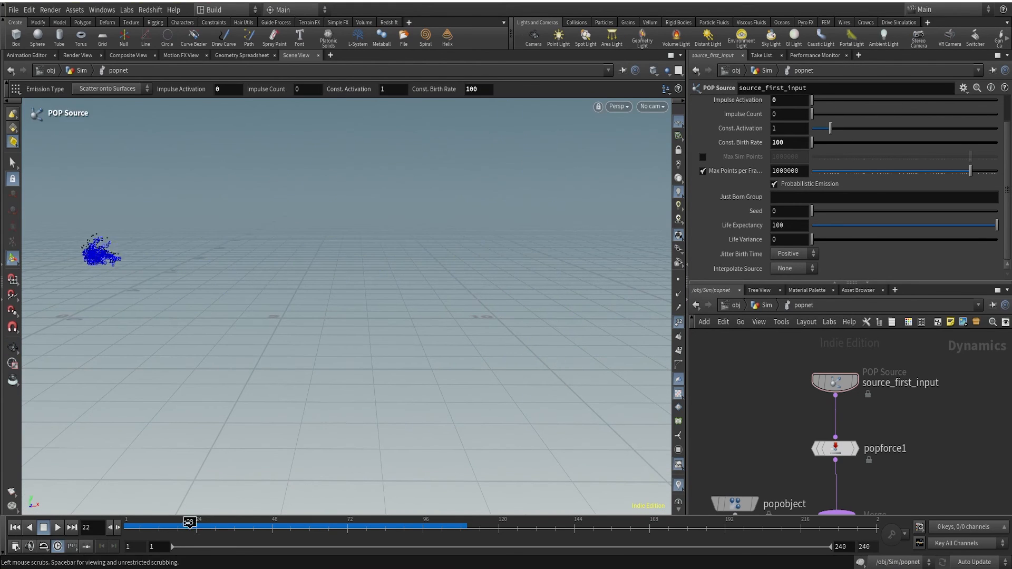
{"action": "left_click_drag", "start_coordinate": [189, 522], "coordinate": [451, 522]}
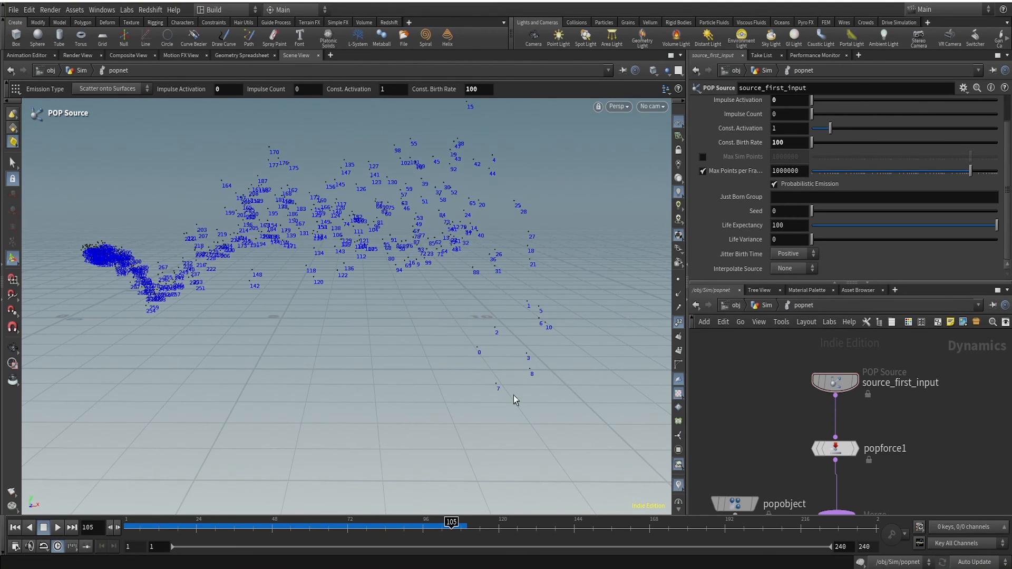
Play the simulation on in short stretches to frame 195, following the leading particles and their point numbers
{"action": "left_click", "coordinate": [59, 534]}
{"action": "left_click", "coordinate": [59, 533]}
{"action": "scroll", "coordinate": [604, 319], "scroll_direction": "down", "scroll_amount": 2}
{"action": "middle_click_drag", "start_coordinate": [606, 319], "coordinate": [219, 355], "text": "alt"}
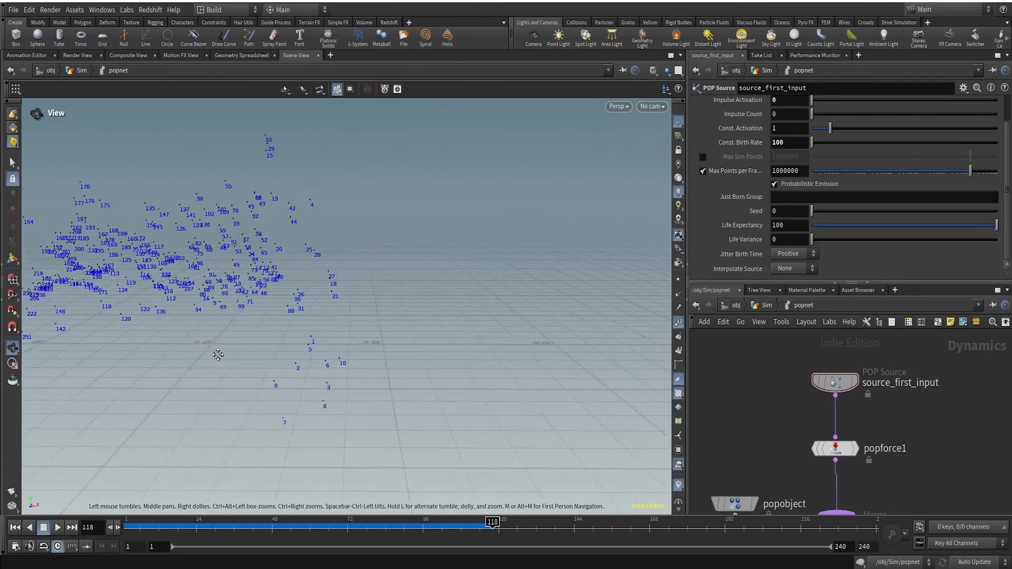
{"action": "key", "text": "Return"}
{"action": "left_click", "coordinate": [58, 528]}
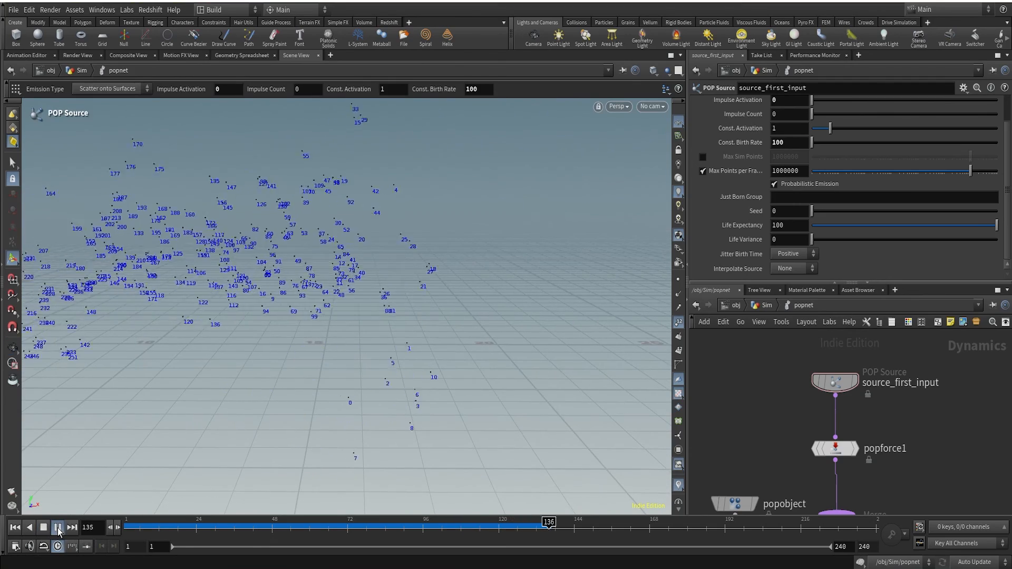
{"action": "left_click", "coordinate": [58, 532]}
{"action": "scroll", "coordinate": [607, 329], "scroll_direction": "down", "scroll_amount": 2}
{"action": "middle_click_drag", "start_coordinate": [610, 330], "coordinate": [211, 328], "text": "alt"}
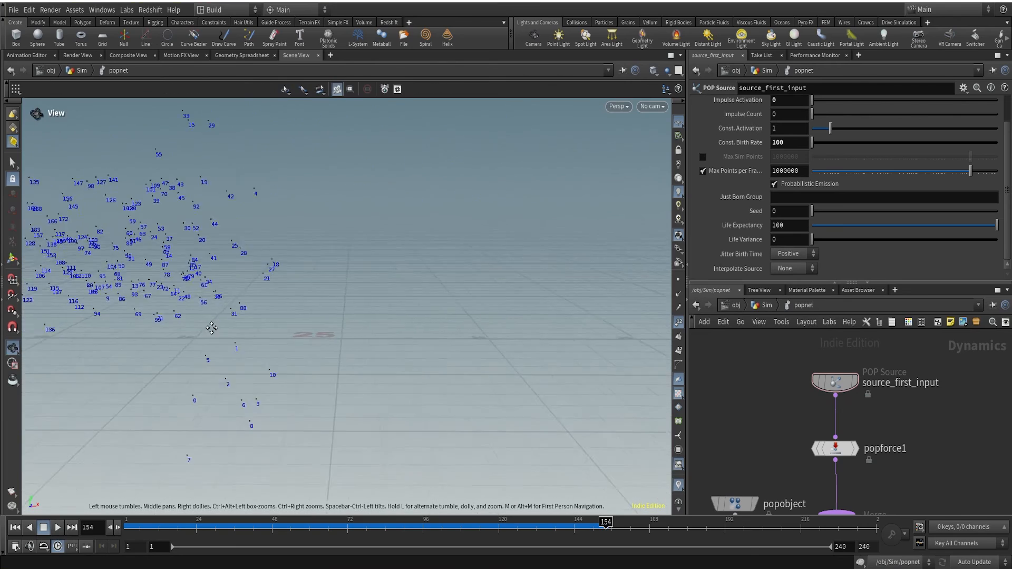
{"action": "key", "text": "Return"}
{"action": "left_click", "coordinate": [58, 528]}
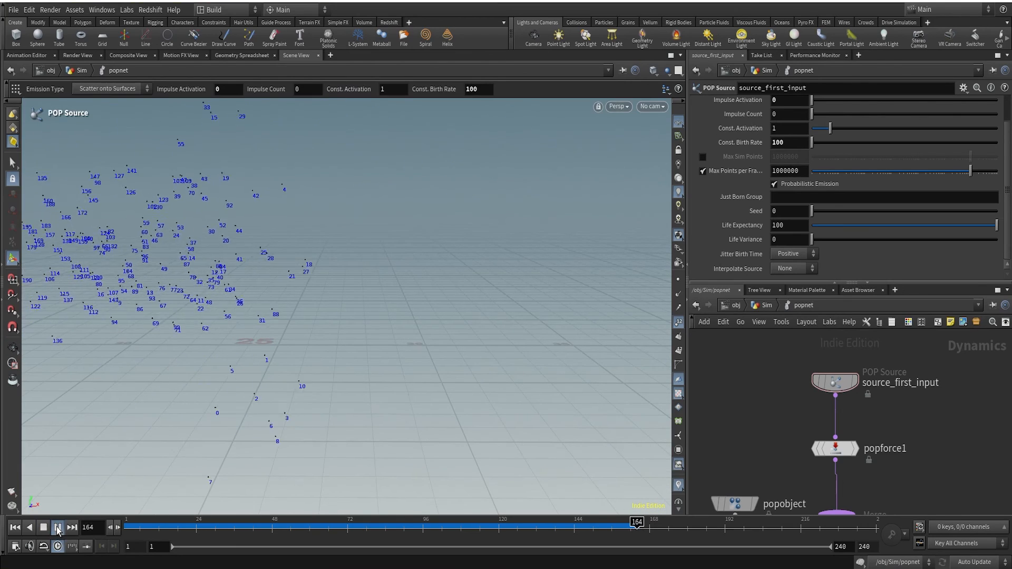
{"action": "left_click", "coordinate": [58, 529]}
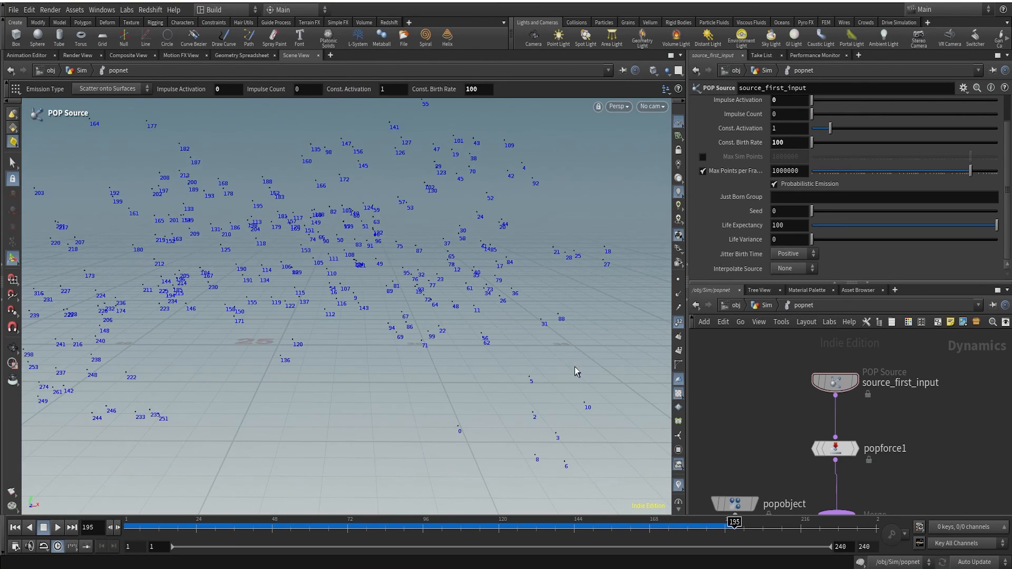
Return to frame 1 and set the POP Source's life expectancy to 1
{"action": "right_click_drag", "start_coordinate": [575, 367], "coordinate": [495, 400], "text": "alt"}
{"action": "middle_click_drag", "start_coordinate": [495, 400], "coordinate": [625, 389], "text": "alt"}
{"action": "left_click_drag", "start_coordinate": [139, 527], "coordinate": [94, 518]}
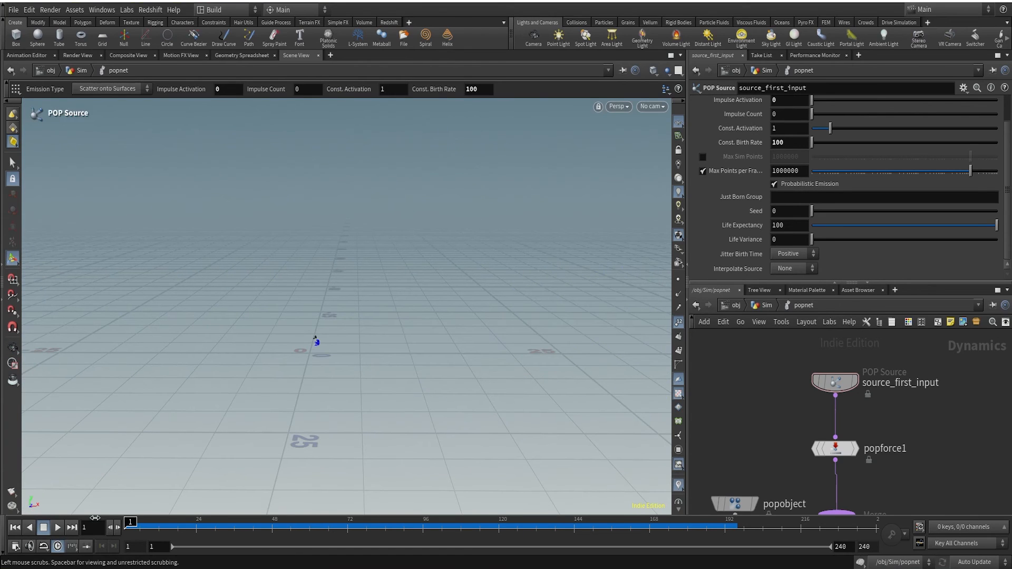
{"action": "left_click_drag", "start_coordinate": [793, 226], "coordinate": [718, 224]}
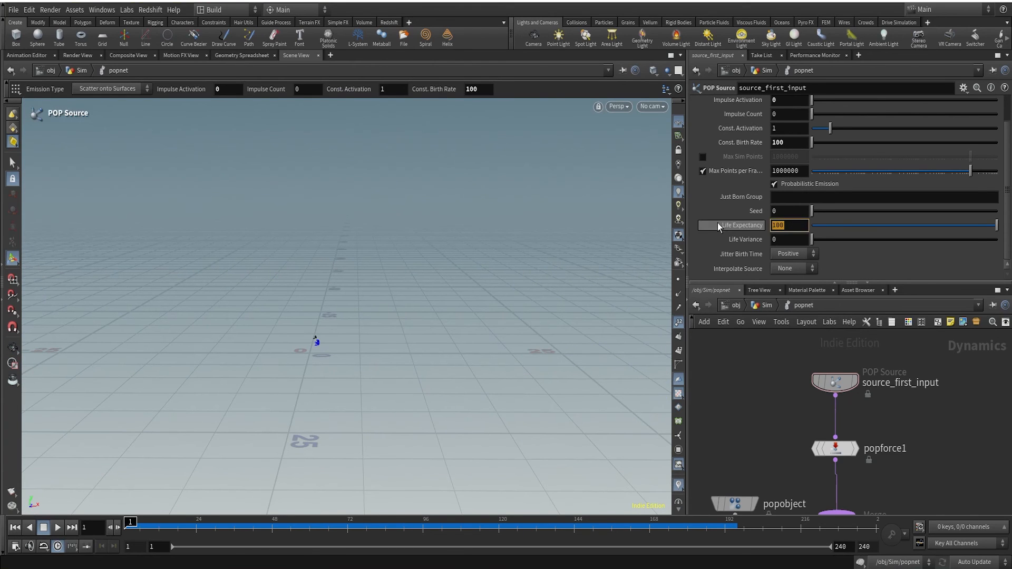
{"action": "type", "text": "1"}
{"action": "key", "text": "Return"}
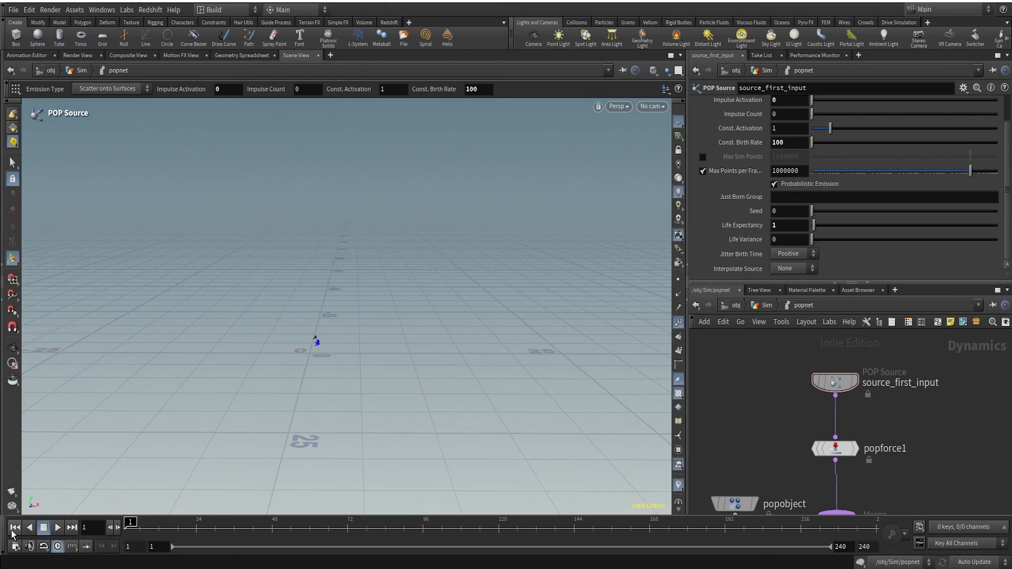
Play the simulation with the shortened particle life to frame 47 and examine the numbered particles up close
{"action": "right_click_drag", "start_coordinate": [397, 332], "coordinate": [607, 168], "text": "alt"}
{"action": "middle_click_drag", "start_coordinate": [366, 342], "coordinate": [443, 326], "text": "alt"}
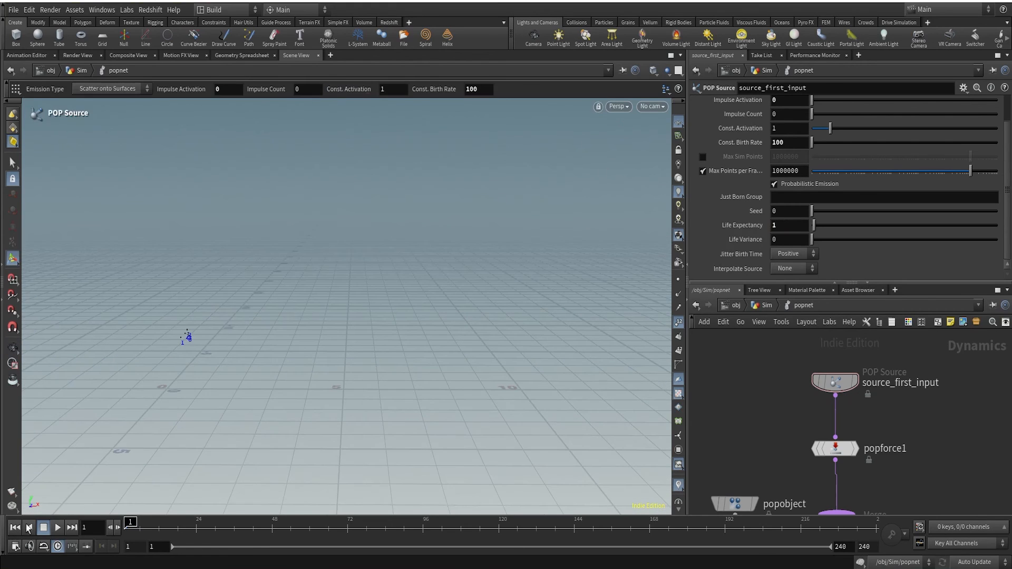
{"action": "left_click", "coordinate": [57, 527]}
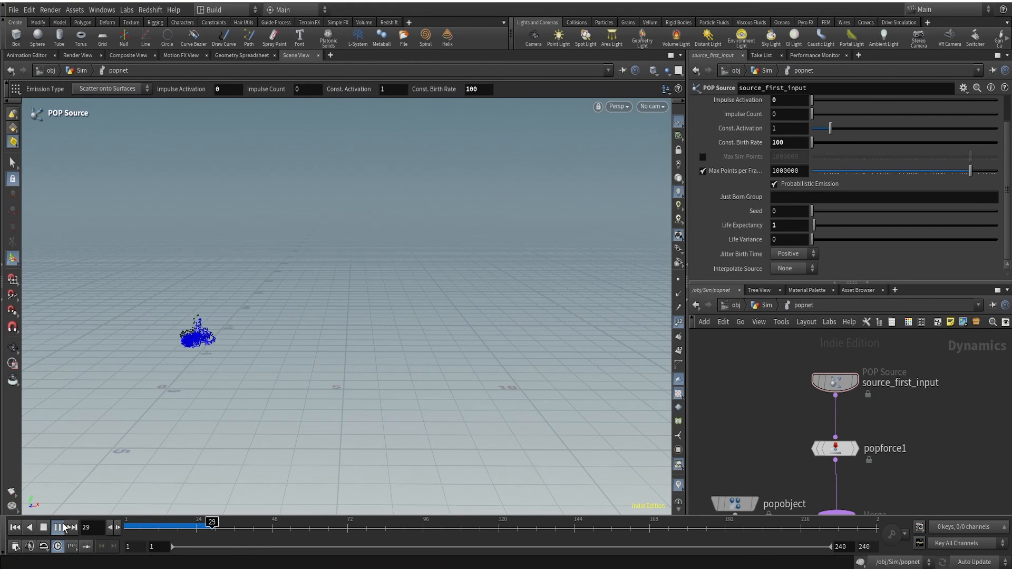
{"action": "left_click", "coordinate": [59, 528]}
{"action": "key", "text": "Escape"}
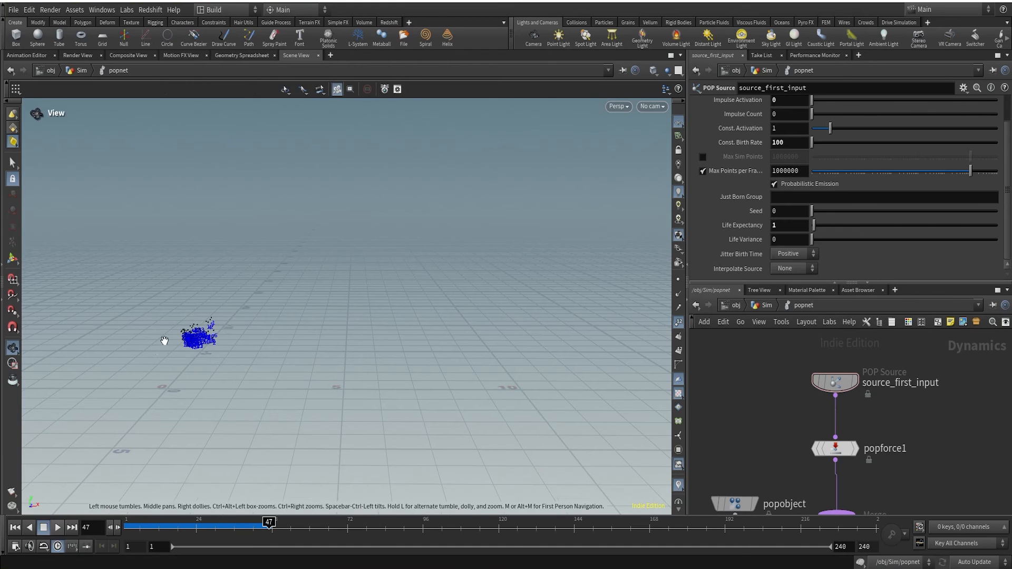
{"action": "right_click_drag", "start_coordinate": [164, 341], "coordinate": [366, 242], "text": "alt"}
{"action": "middle_click_drag", "start_coordinate": [385, 277], "coordinate": [369, 278], "text": "alt"}
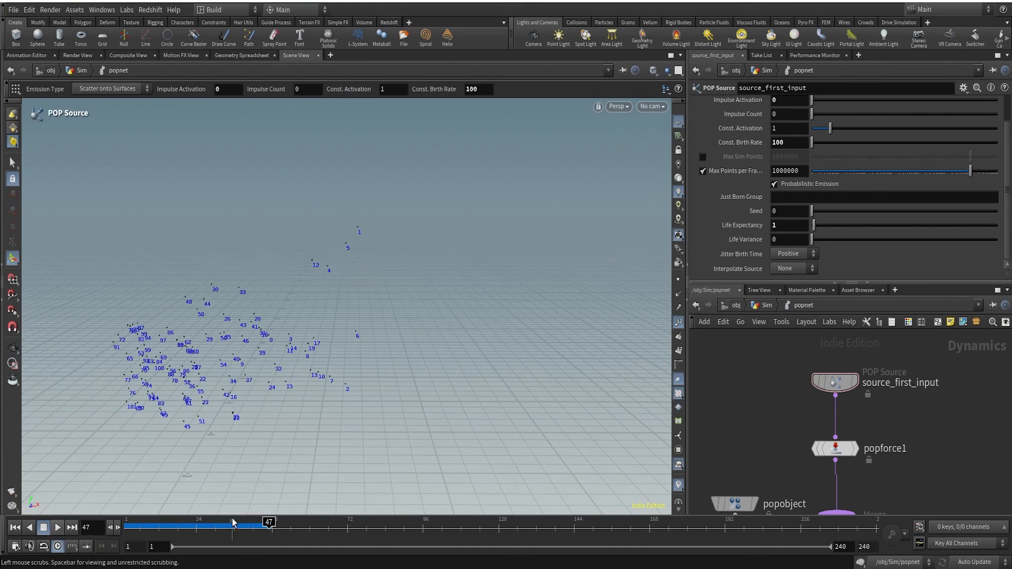
Scrub from frame 1 to frame 43 and examine how the particles' point numbers behave as particles die
{"action": "left_click", "coordinate": [121, 525]}
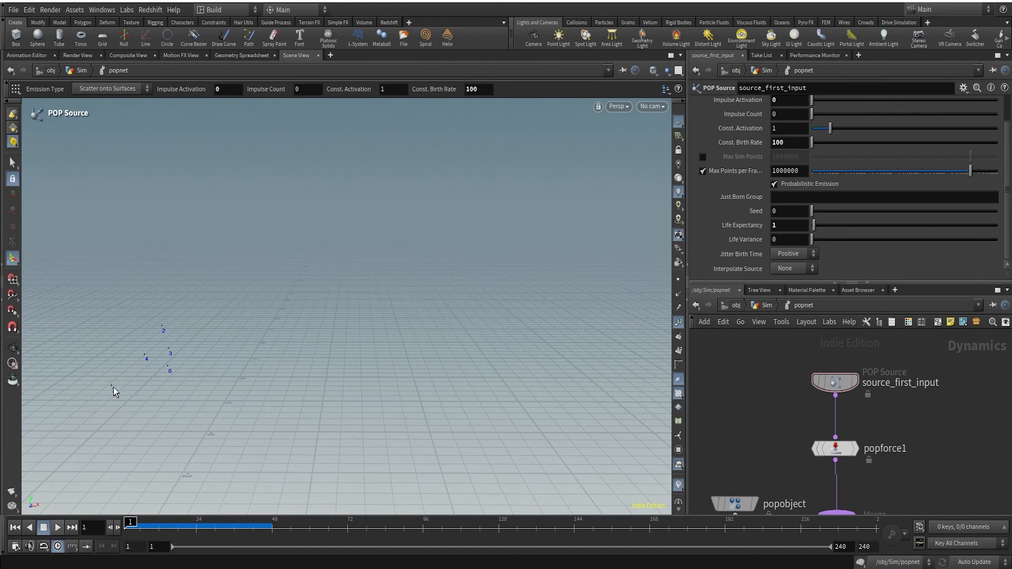
{"action": "left_click_drag", "start_coordinate": [136, 522], "coordinate": [218, 518]}
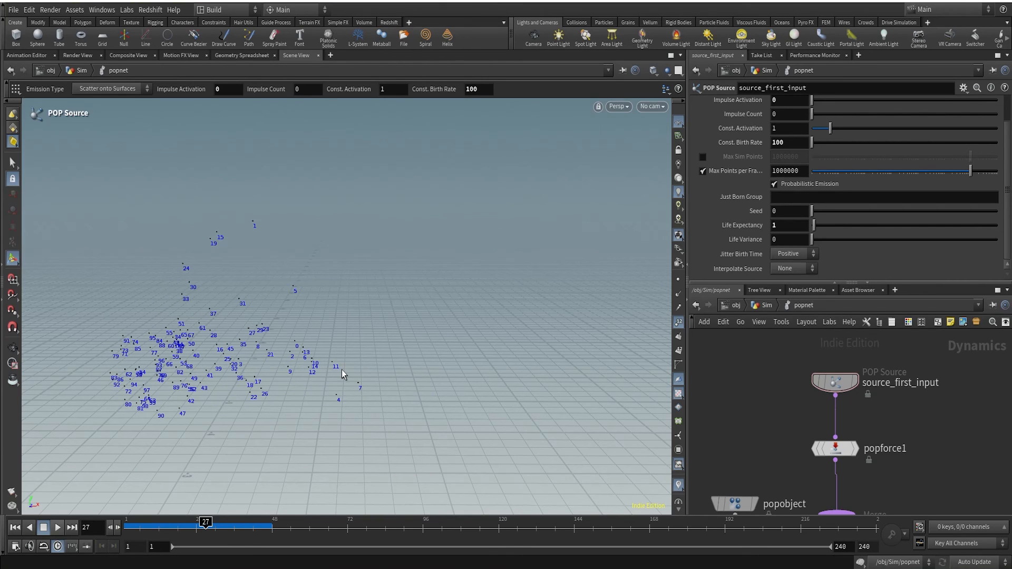
{"action": "left_click_drag", "start_coordinate": [133, 520], "coordinate": [180, 520]}
{"action": "left_click_drag", "start_coordinate": [199, 521], "coordinate": [256, 526]}
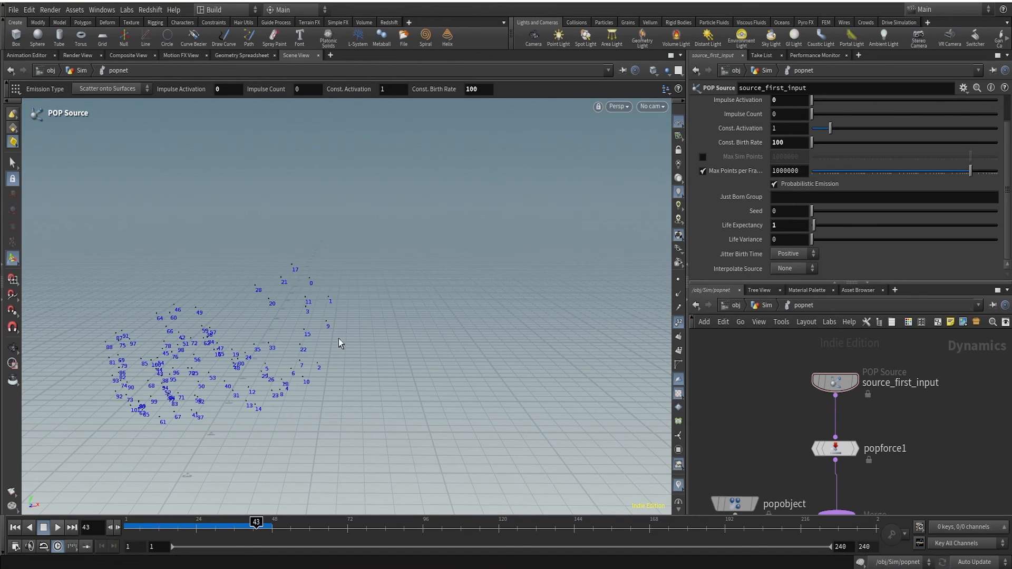
Add a sticky note in the empty area beside the POP nodes and open its text for editing
{"action": "middle_click_drag", "start_coordinate": [841, 407], "coordinate": [822, 433]}
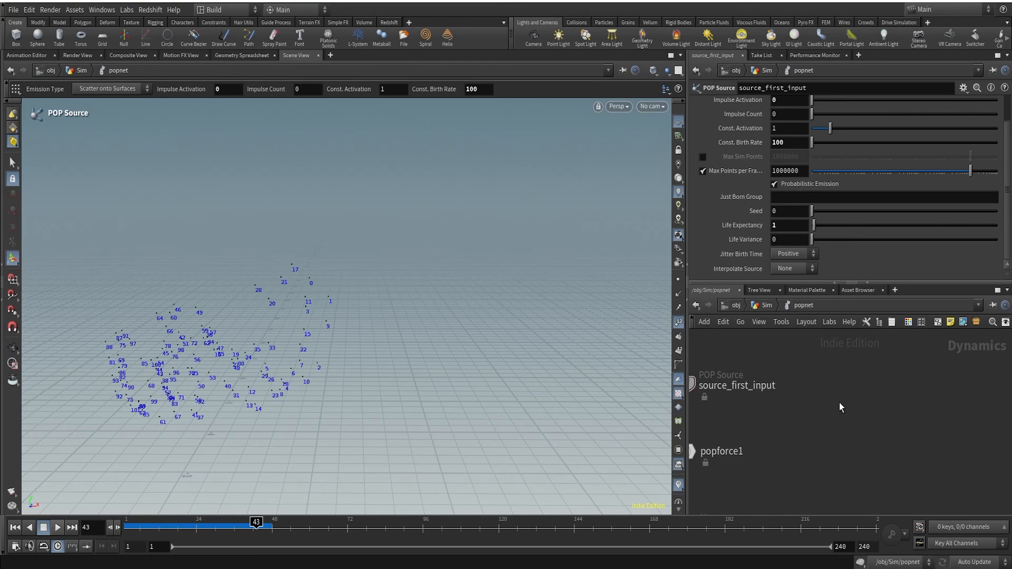
{"action": "left_click", "coordinate": [938, 323]}
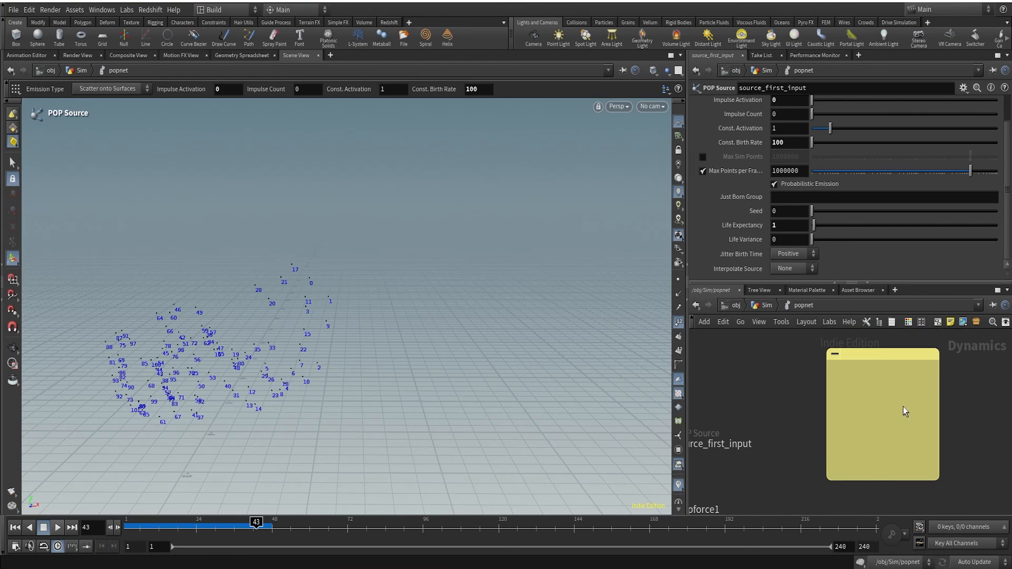
{"action": "left_click_drag", "start_coordinate": [885, 351], "coordinate": [896, 423]}
{"action": "left_click", "coordinate": [886, 456]}
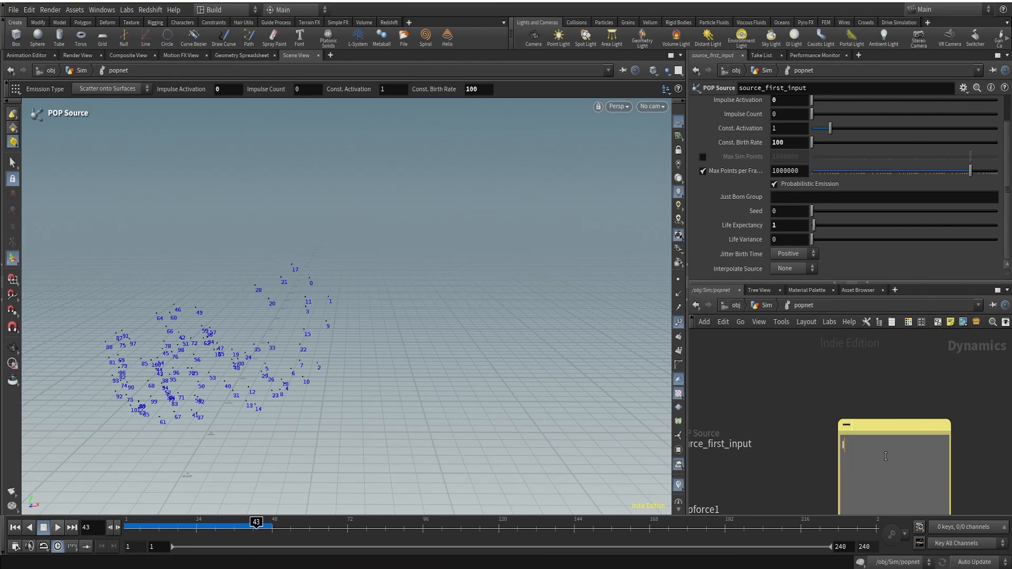
{"action": "type", "text": "In Pop"}
{"action": "type", "text": "for"}
{"action": "key", "text": "BackSpace"}
{"action": "key", "text": "BackSpace"}
{"action": "key", "text": "BackSpace"}
{"action": "type", "text": "netow"}
{"action": "key", "text": "BackSpace"}
{"action": "key", "text": "BackSpace"}
{"action": "type", "text": "work @ptnum keeps cha"}
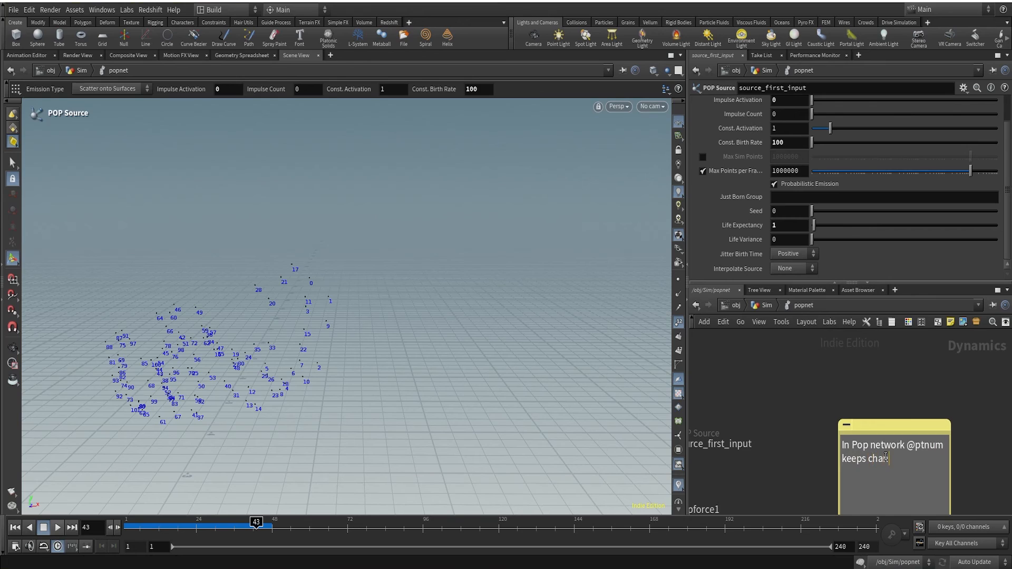
{"action": "type", "text": "nging for the particles. I"}
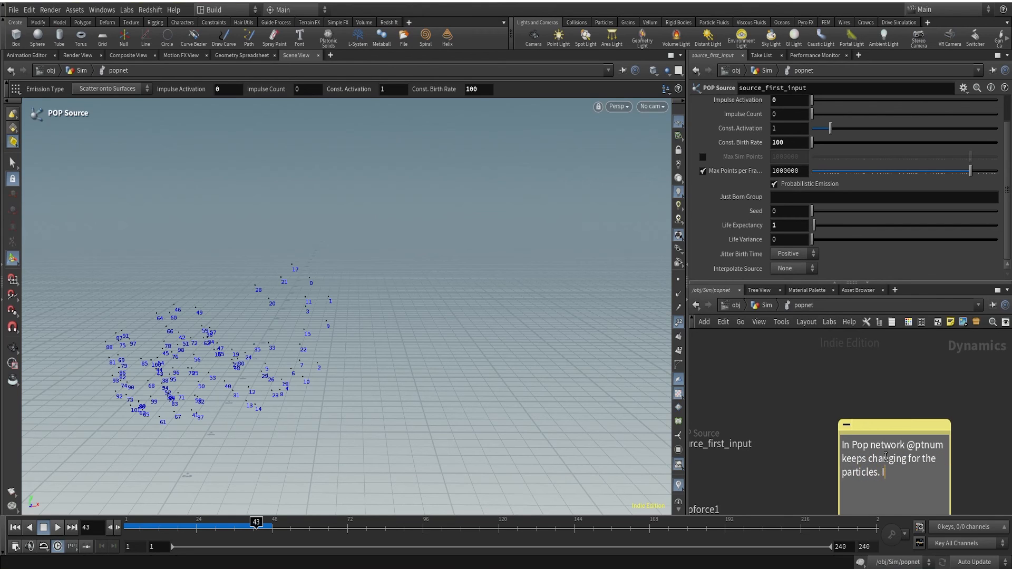
{"action": "type", "text": "t is not permanent. It can be"}
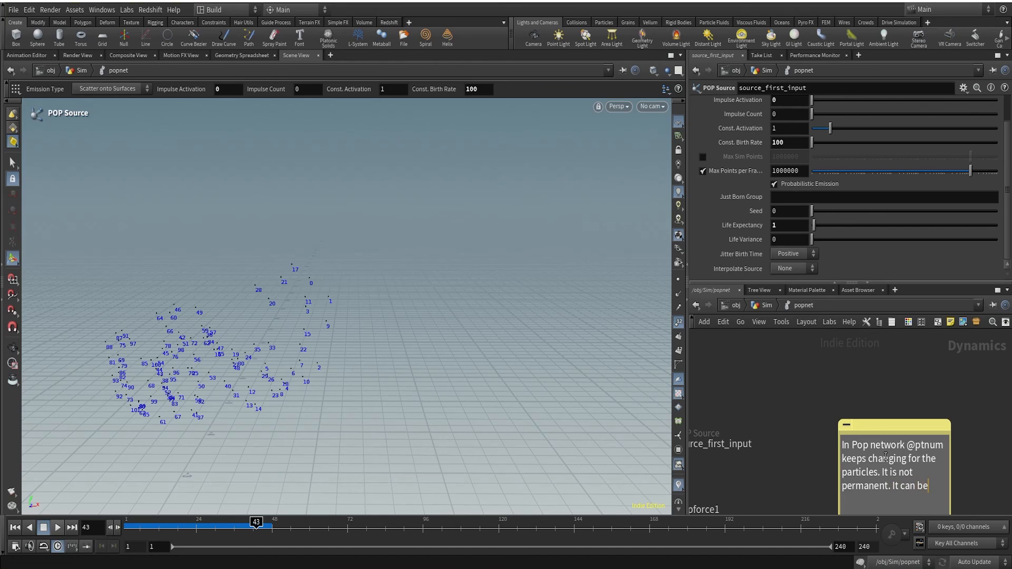
{"action": "type", "text": " assigned to different particles"}
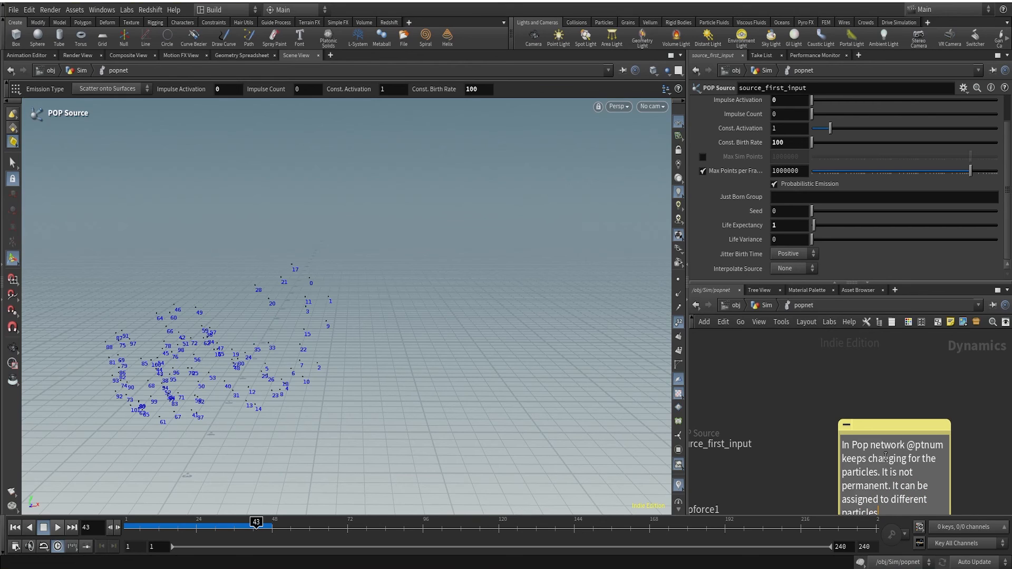
{"action": "type", "text": "."}
{"action": "left_click", "coordinate": [814, 368]}
{"action": "middle_click_drag", "start_coordinate": [869, 407], "coordinate": [865, 335]}
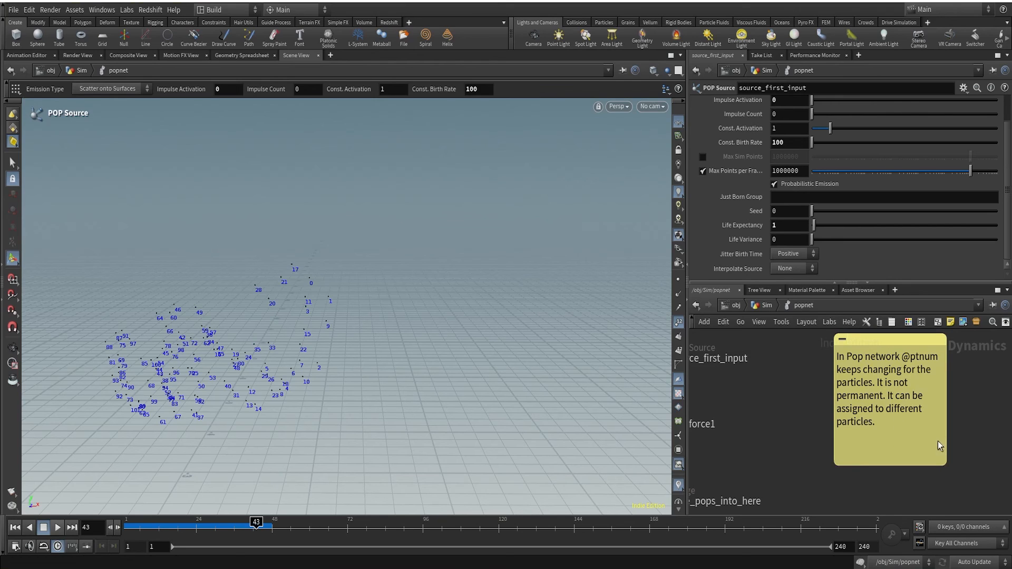
Bring the POP Source node back into view and hide the point numbers in the viewport
{"action": "middle_click_drag", "start_coordinate": [938, 441], "coordinate": [954, 413]}
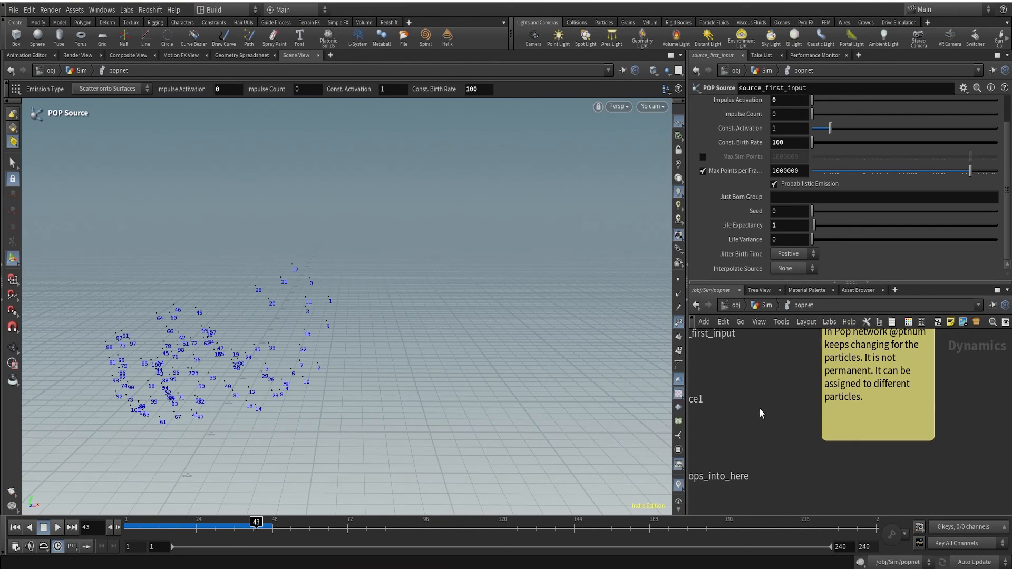
{"action": "middle_click_drag", "start_coordinate": [754, 381], "coordinate": [950, 455]}
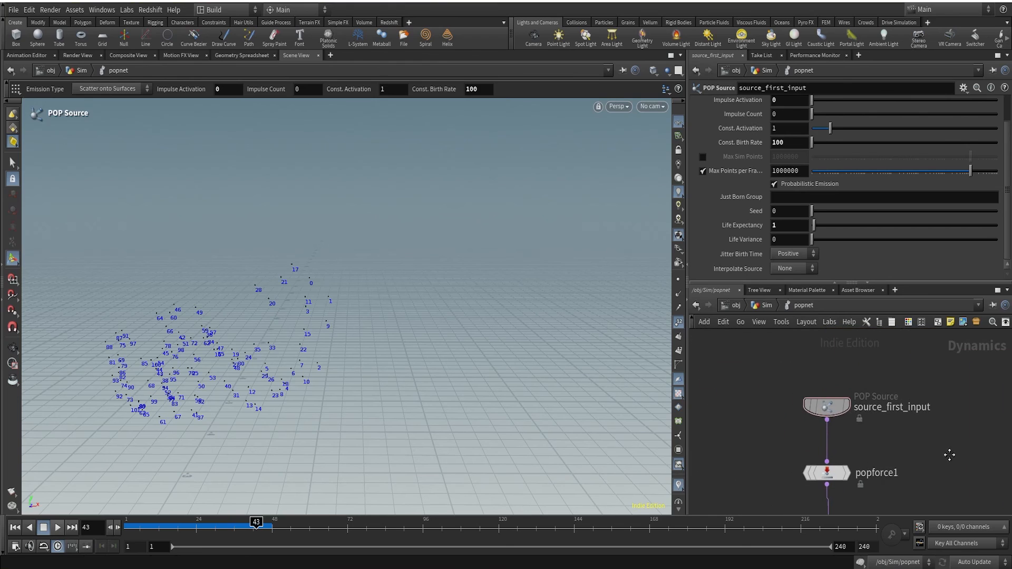
{"action": "mouse_move", "coordinate": [827, 407]}
{"action": "left_click", "coordinate": [792, 407]}
{"action": "left_click", "coordinate": [679, 323]}
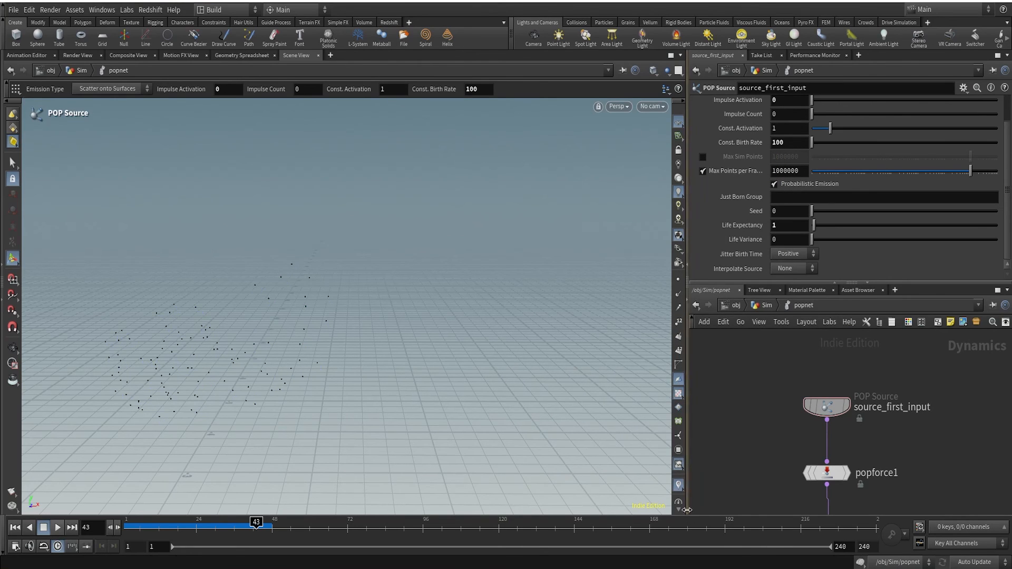
Open the popnet node's information at the Sim level and visualize its id point attribute
{"action": "mouse_move", "coordinate": [825, 411]}
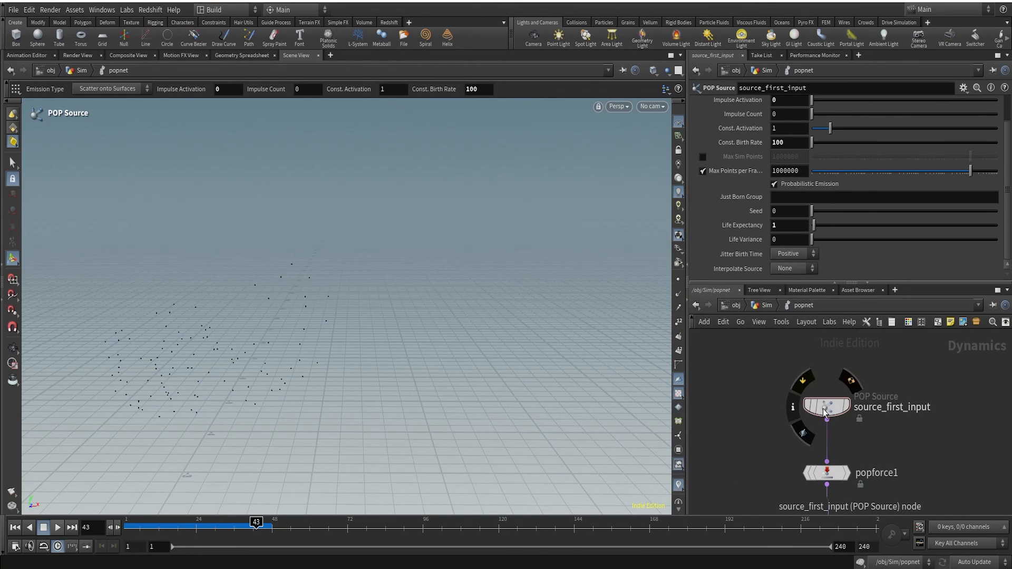
{"action": "left_click", "coordinate": [793, 409]}
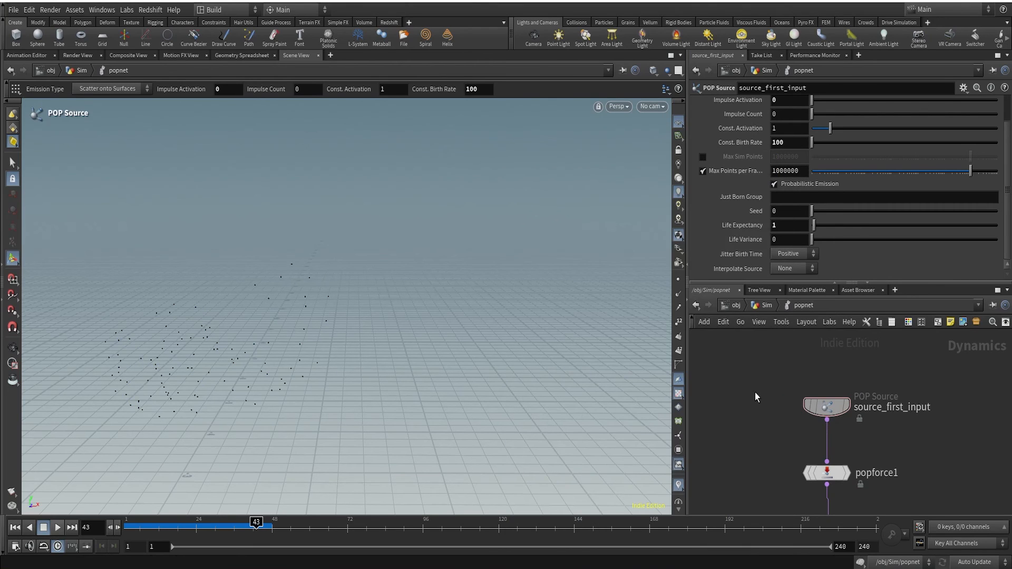
{"action": "left_click", "coordinate": [762, 308]}
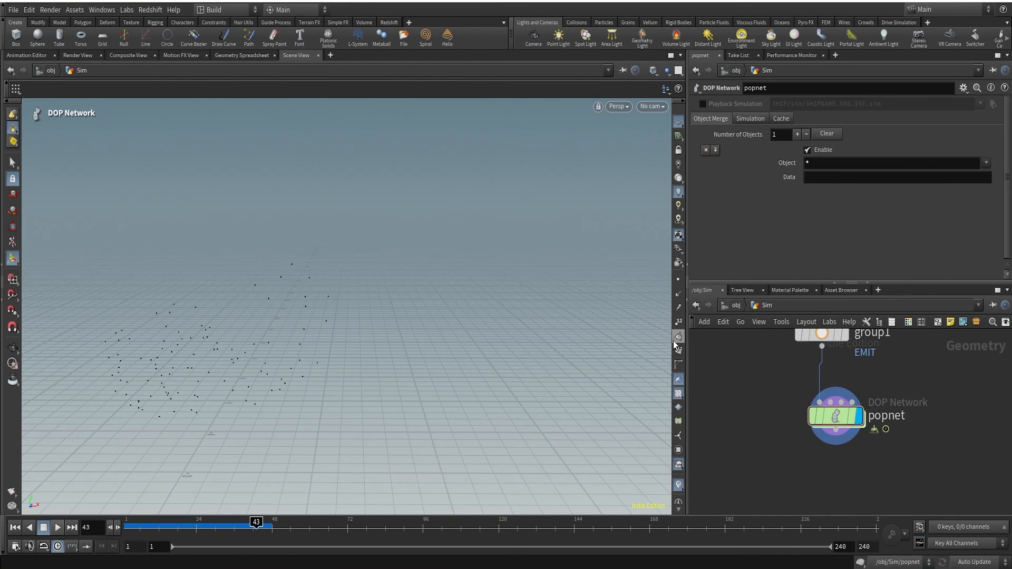
{"action": "left_click", "coordinate": [802, 420]}
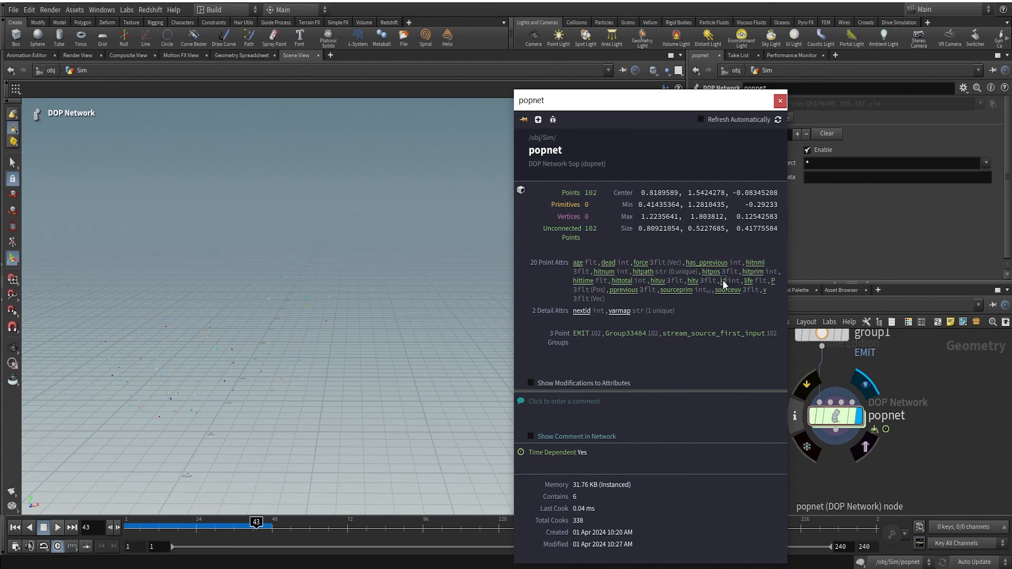
{"action": "left_click", "coordinate": [780, 101]}
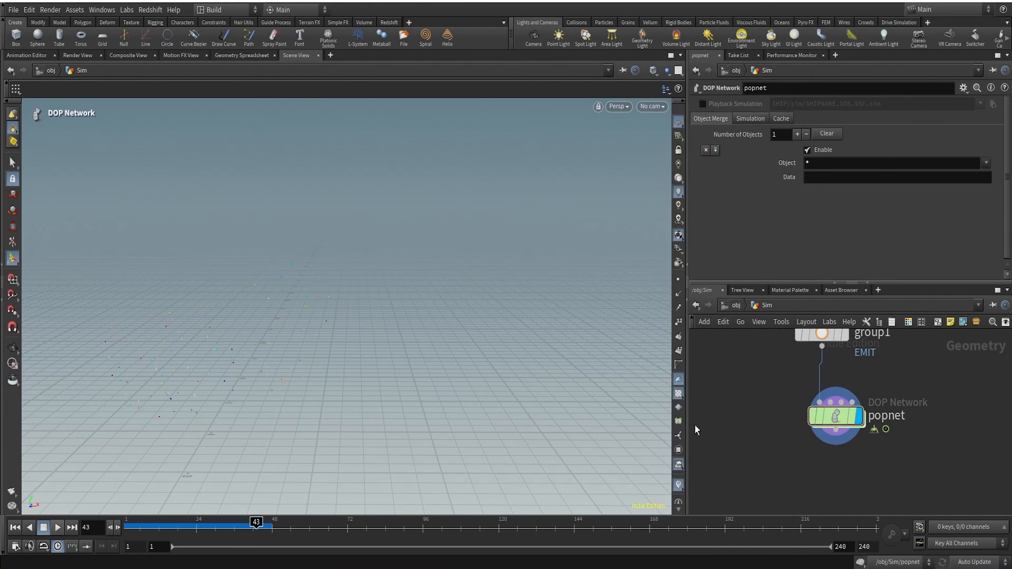
Change the id visualizer's type from Color to Marker and close its settings
{"action": "right_click", "coordinate": [681, 486]}
{"action": "left_click", "coordinate": [776, 472]}
{"action": "left_click", "coordinate": [694, 201]}
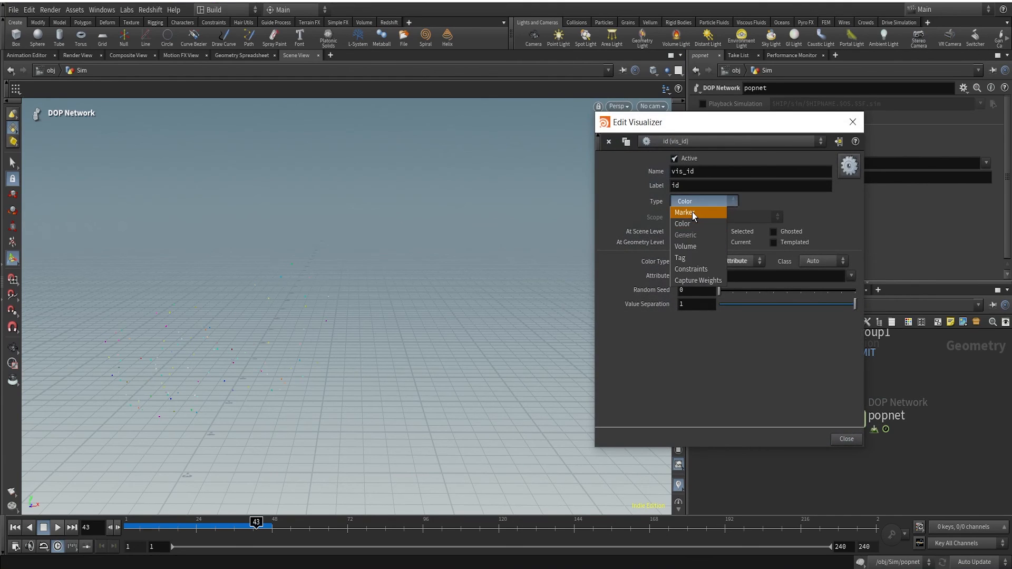
{"action": "left_click", "coordinate": [692, 213]}
{"action": "left_click", "coordinate": [852, 121]}
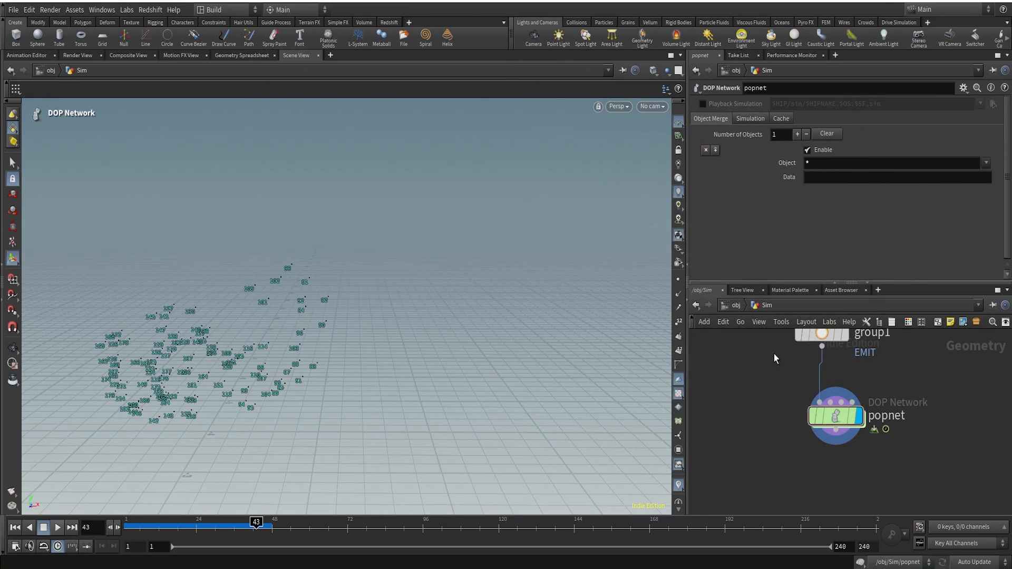
Scrub the timeline between frames 19 and 25 and examine the particles' id markers up close
{"action": "mouse_move", "coordinate": [203, 526]}
{"action": "left_mouse_down"}
{"action": "mouse_move", "coordinate": [125, 525]}
{"action": "mouse_move", "coordinate": [203, 528]}
{"action": "left_mouse_up"}
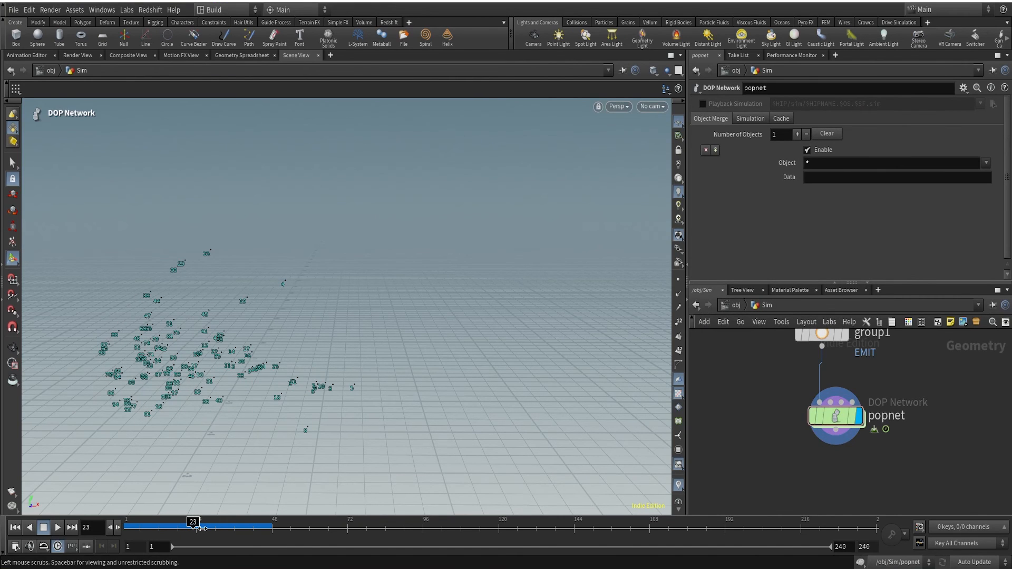
{"action": "mouse_move", "coordinate": [222, 389]}
{"action": "right_mouse_down", "text": "alt"}
{"action": "mouse_move", "coordinate": [260, 332]}
{"action": "mouse_move", "coordinate": [235, 391]}
{"action": "right_mouse_up", "text": "alt"}
{"action": "middle_click_drag", "start_coordinate": [235, 391], "coordinate": [303, 389], "text": "alt"}
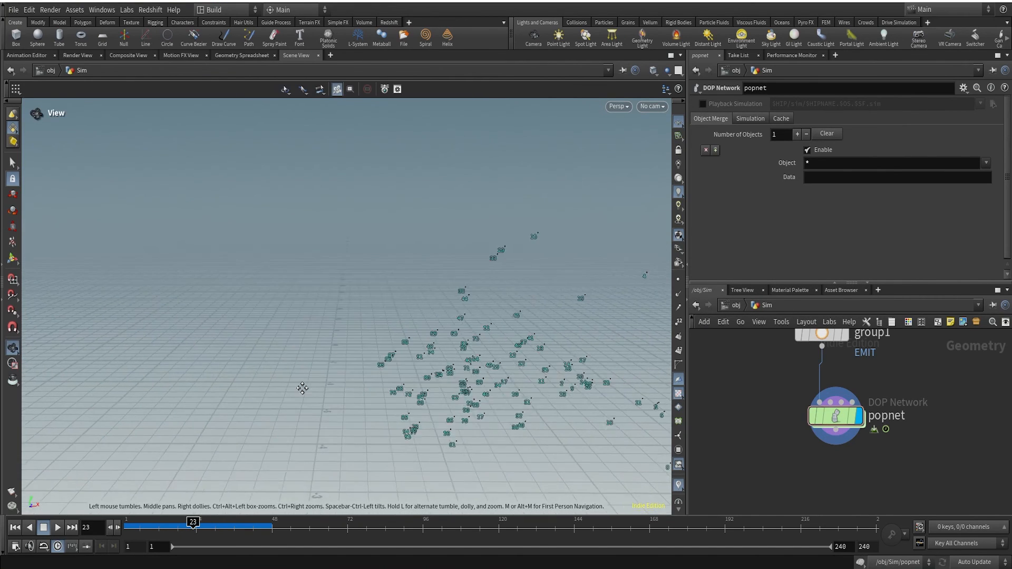
{"action": "left_click_drag", "start_coordinate": [302, 389], "coordinate": [276, 379], "text": "alt"}
{"action": "scroll", "coordinate": [293, 353], "scroll_direction": "up", "scroll_amount": 2, "text": "alt"}
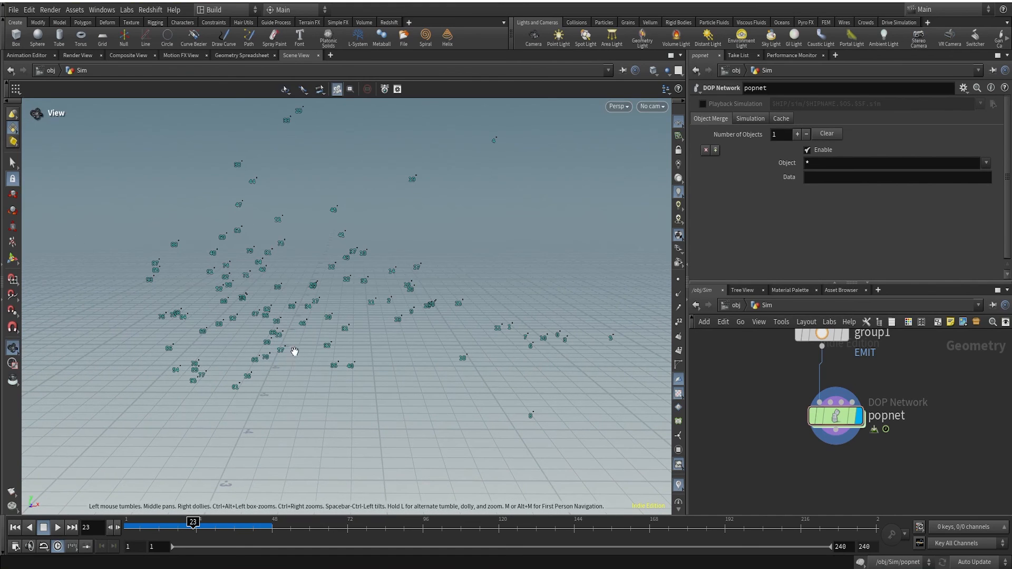
{"action": "key", "text": "Escape"}
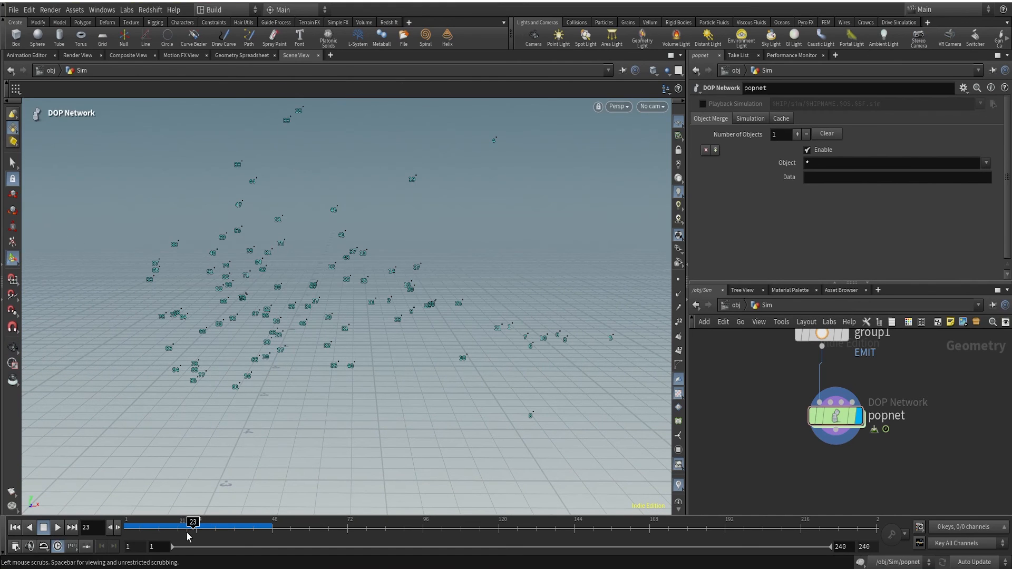
{"action": "mouse_move", "coordinate": [187, 532]}
{"action": "left_mouse_down"}
{"action": "mouse_move", "coordinate": [108, 527]}
{"action": "mouse_move", "coordinate": [180, 523]}
{"action": "left_mouse_up"}
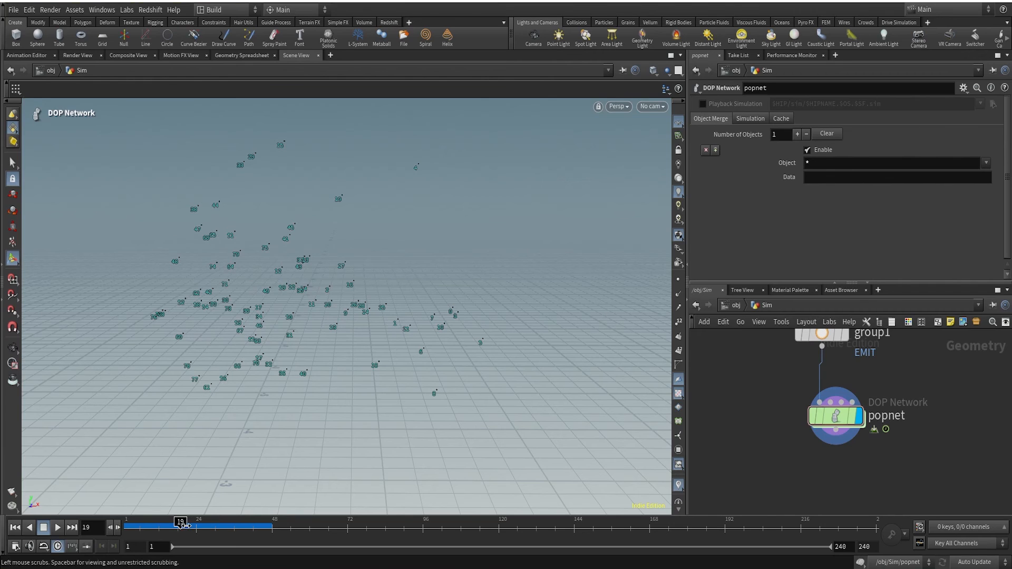
{"action": "left_click_drag", "start_coordinate": [185, 525], "coordinate": [191, 525]}
{"action": "middle_click_drag", "start_coordinate": [623, 332], "coordinate": [473, 314], "text": "alt"}
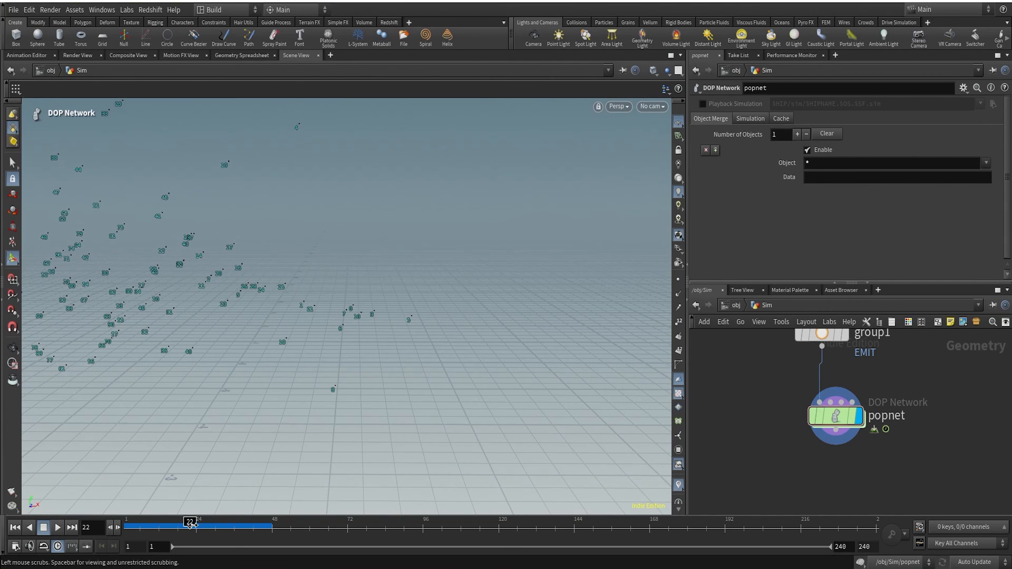
{"action": "left_click_drag", "start_coordinate": [190, 525], "coordinate": [200, 525]}
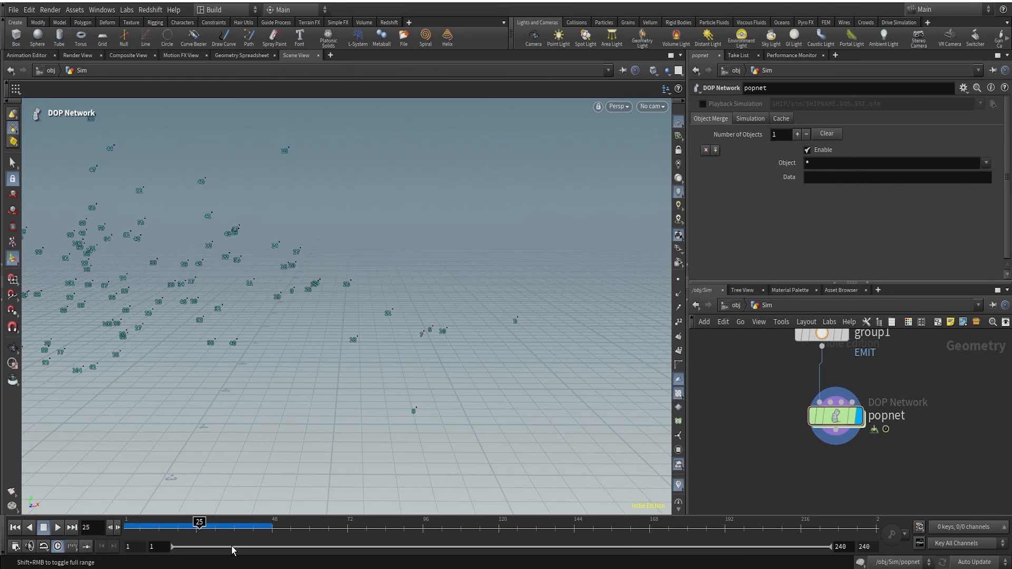
Step frame by frame between frames 22 and 29 and check whether each particle keeps its id as others die
{"action": "key", "text": "Left"}
{"action": "key", "text": "Left"}
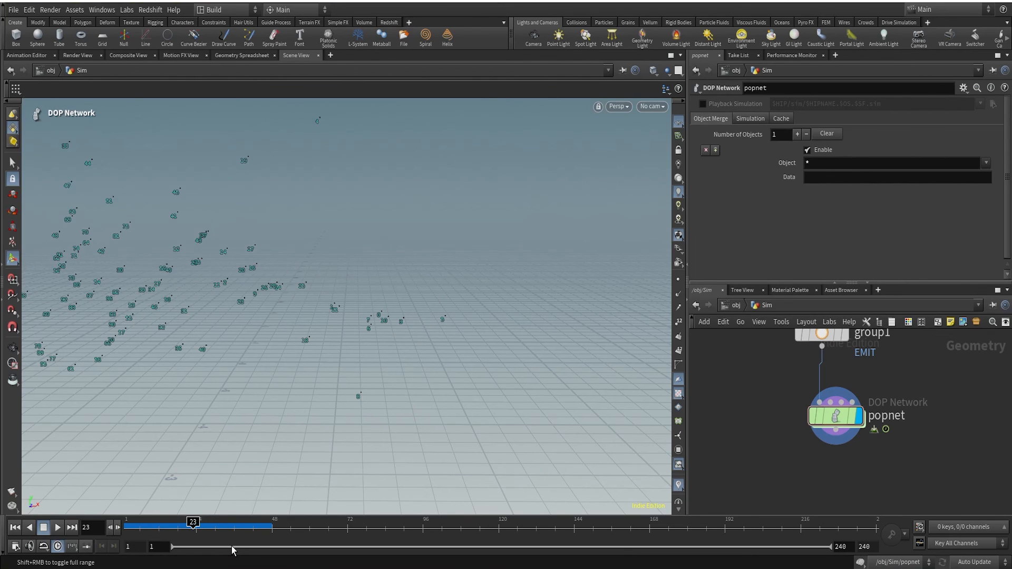
{"action": "key", "text": "Right"}
{"action": "key", "text": "Left"}
{"action": "key", "text": "Left"}
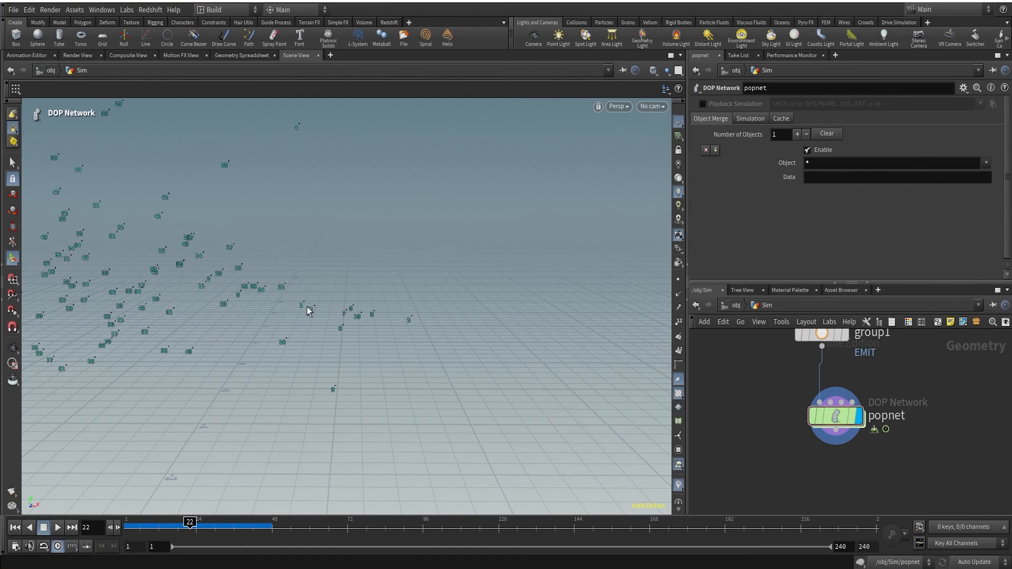
{"action": "key", "text": "Right"}
{"action": "key", "text": "Right"}
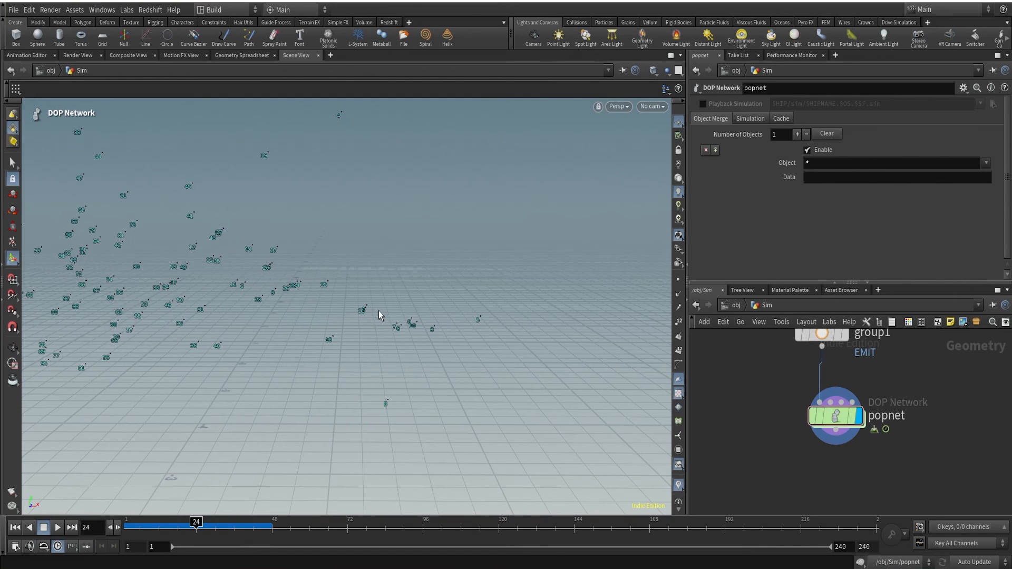
{"action": "key", "text": "Right"}
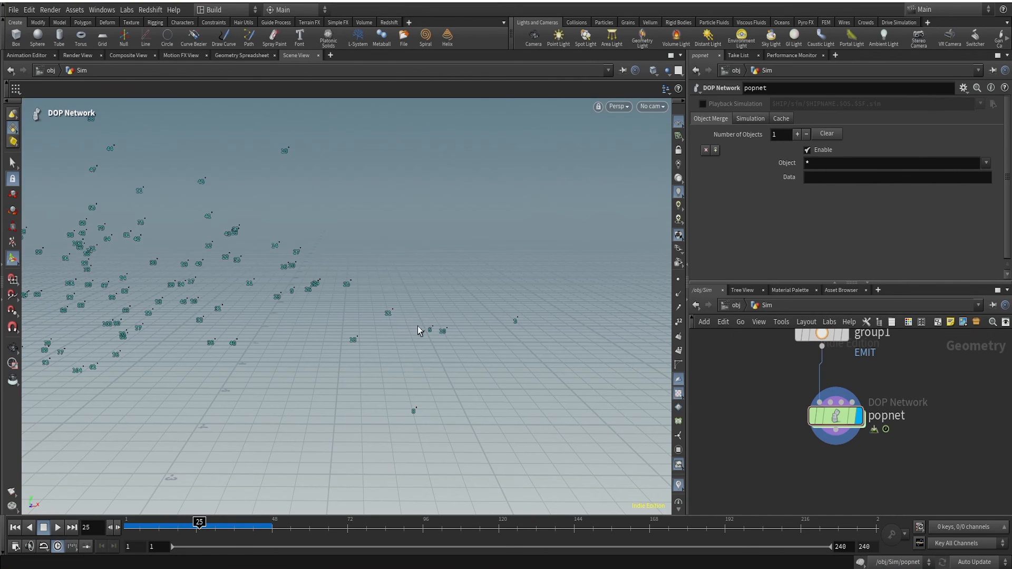
{"action": "key", "text": "Right"}
{"action": "key", "text": "Right"}
{"action": "key", "text": "Right"}
{"action": "key", "text": "Right"}
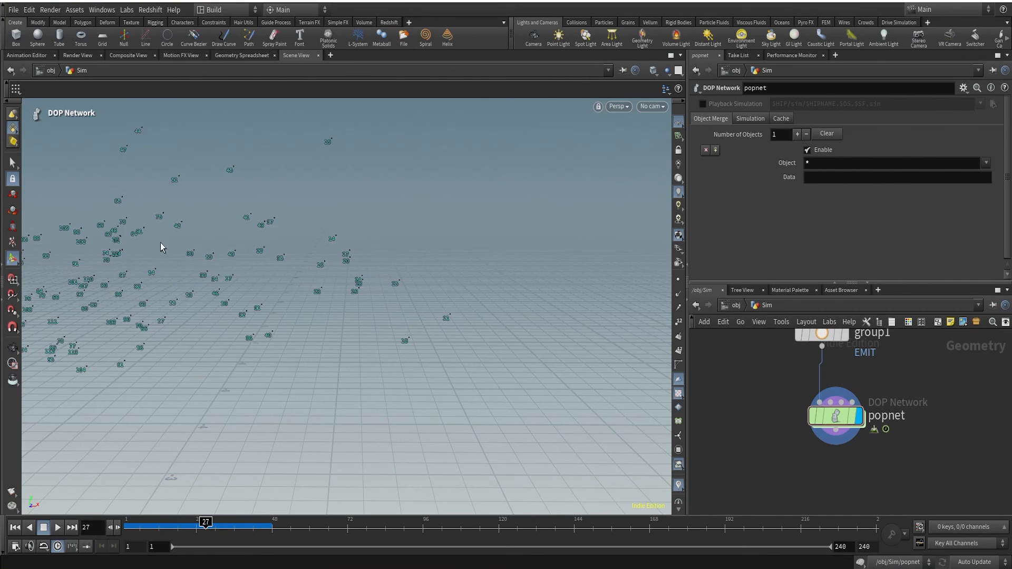
{"action": "right_click_drag", "start_coordinate": [203, 268], "coordinate": [198, 300], "text": "alt"}
{"action": "middle_click_drag", "start_coordinate": [197, 300], "coordinate": [246, 307], "text": "alt"}
{"action": "right_click_drag", "start_coordinate": [246, 307], "coordinate": [255, 292], "text": "alt"}
{"action": "middle_click_drag", "start_coordinate": [277, 301], "coordinate": [278, 287], "text": "alt"}
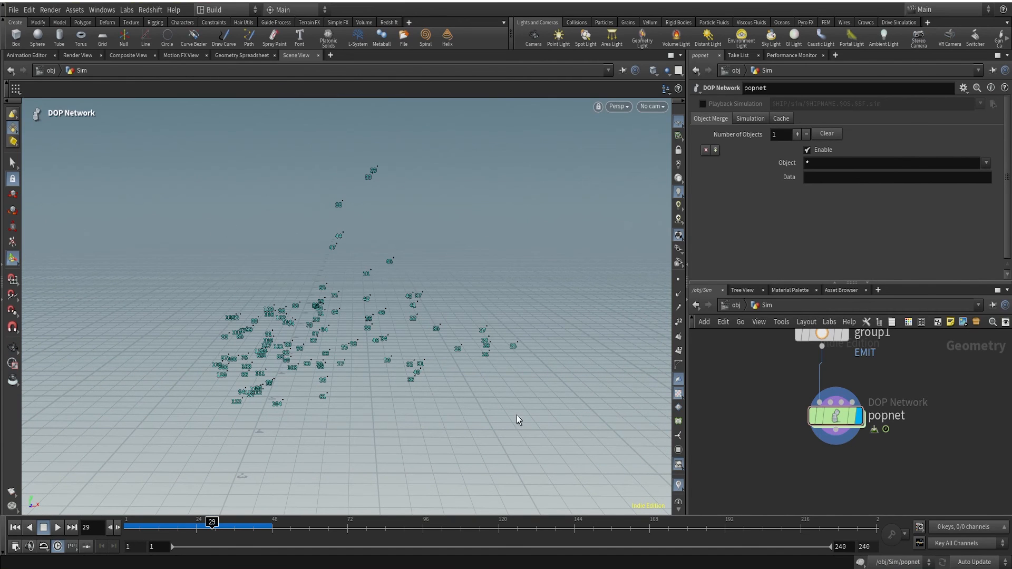
Try to cut the sticky note from inside popnet and paste it into the Sim network, undoing the unwanted pastes
{"action": "scroll", "coordinate": [973, 436], "scroll_direction": "down", "scroll_amount": 5}
{"action": "middle_click_drag", "start_coordinate": [980, 391], "coordinate": [785, 490]}
{"action": "scroll", "coordinate": [859, 425], "scroll_direction": "down", "scroll_amount": 4}
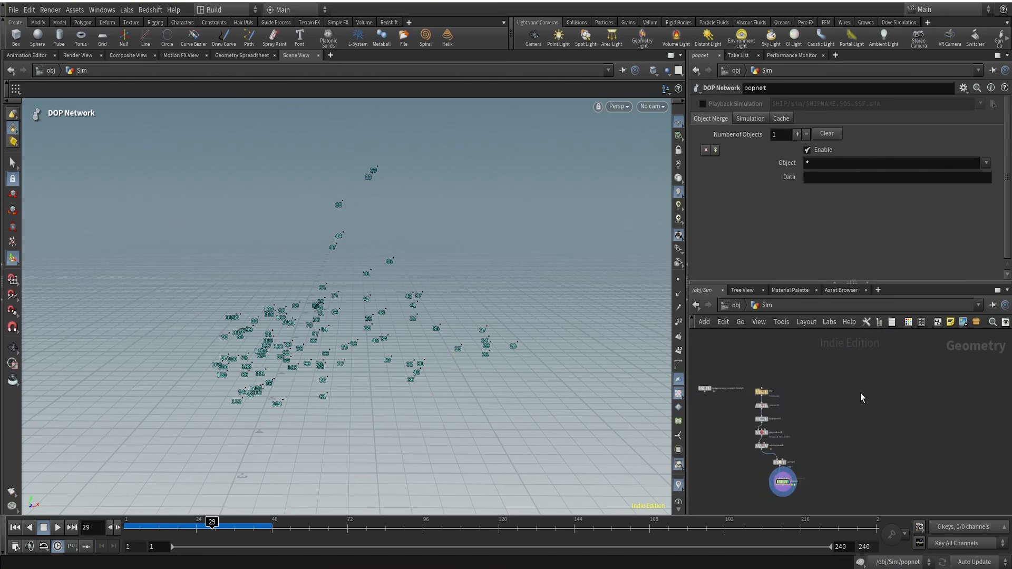
{"action": "middle_click_drag", "start_coordinate": [835, 398], "coordinate": [861, 382]}
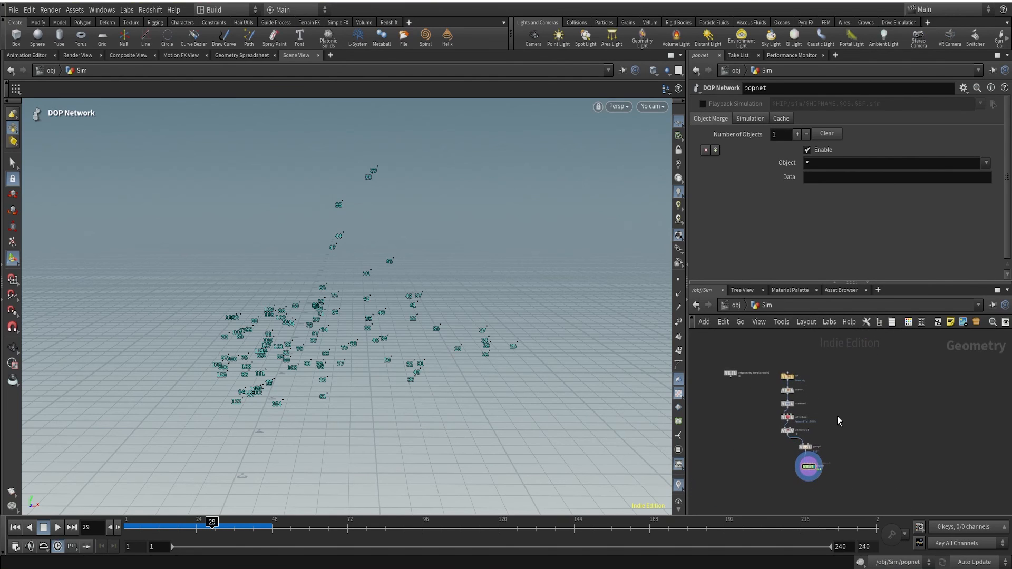
{"action": "scroll", "coordinate": [838, 417], "scroll_direction": "up", "scroll_amount": 3}
{"action": "scroll", "coordinate": [837, 417], "scroll_direction": "down", "scroll_amount": 4}
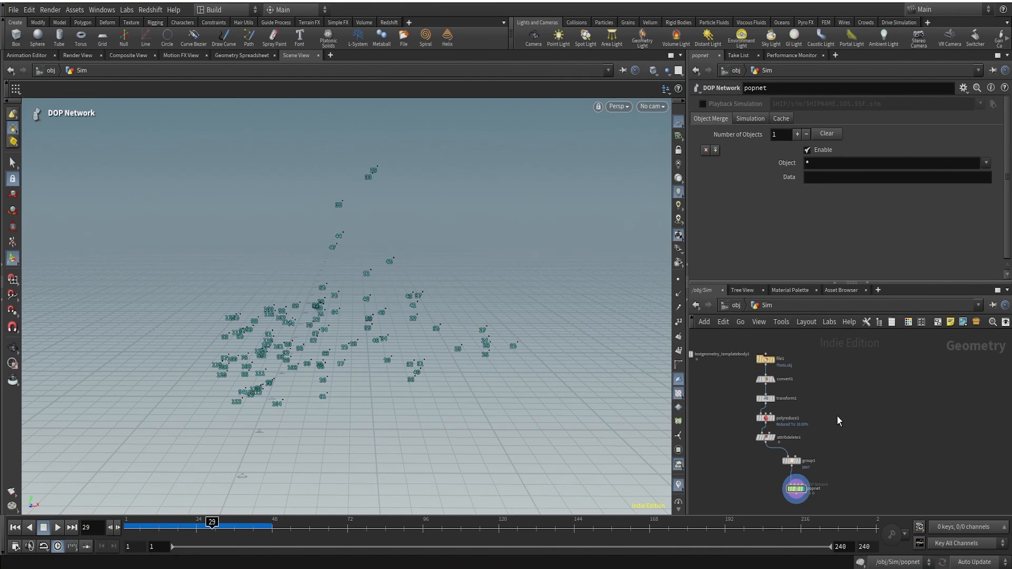
{"action": "scroll", "coordinate": [837, 417], "scroll_direction": "up", "scroll_amount": 3}
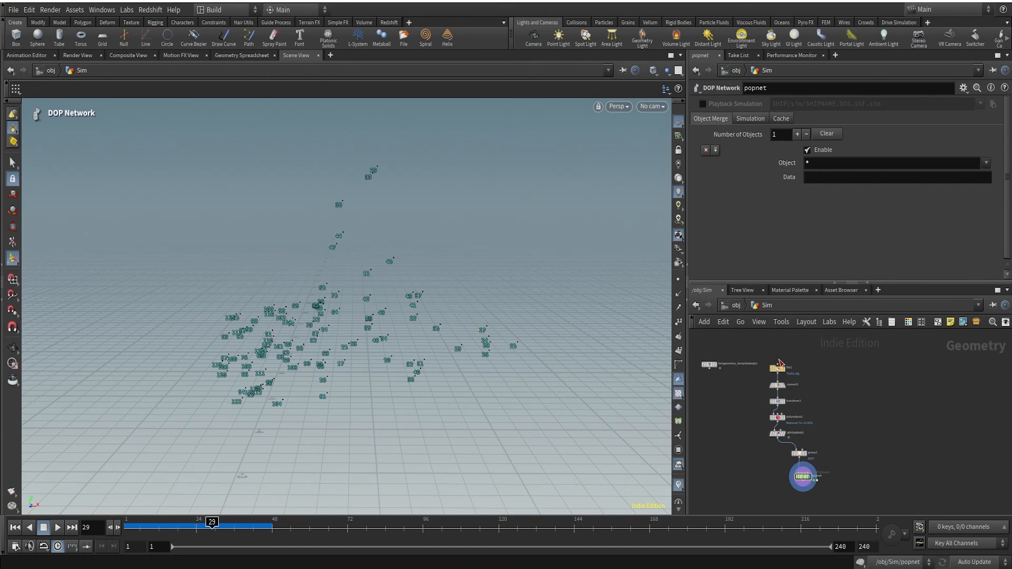
{"action": "double_click", "coordinate": [803, 478]}
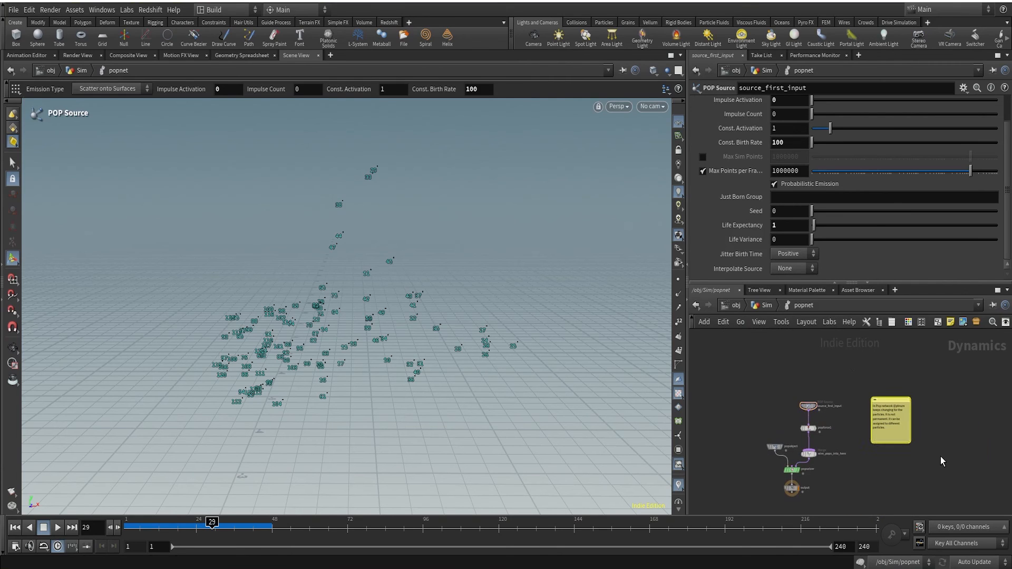
{"action": "key", "text": "ctrl+x"}
{"action": "left_click", "coordinate": [761, 309]}
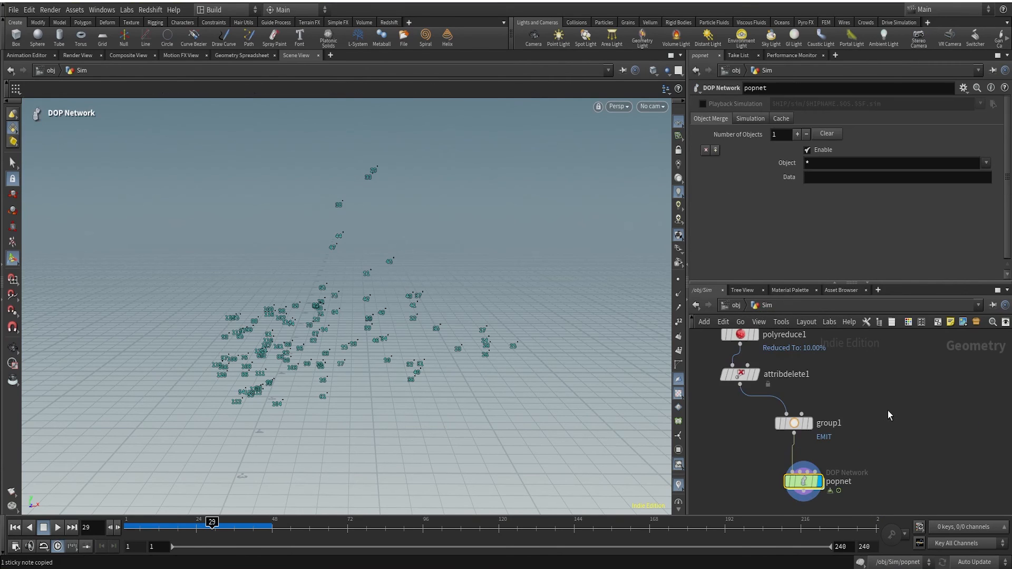
{"action": "key", "text": "ctrl+v"}
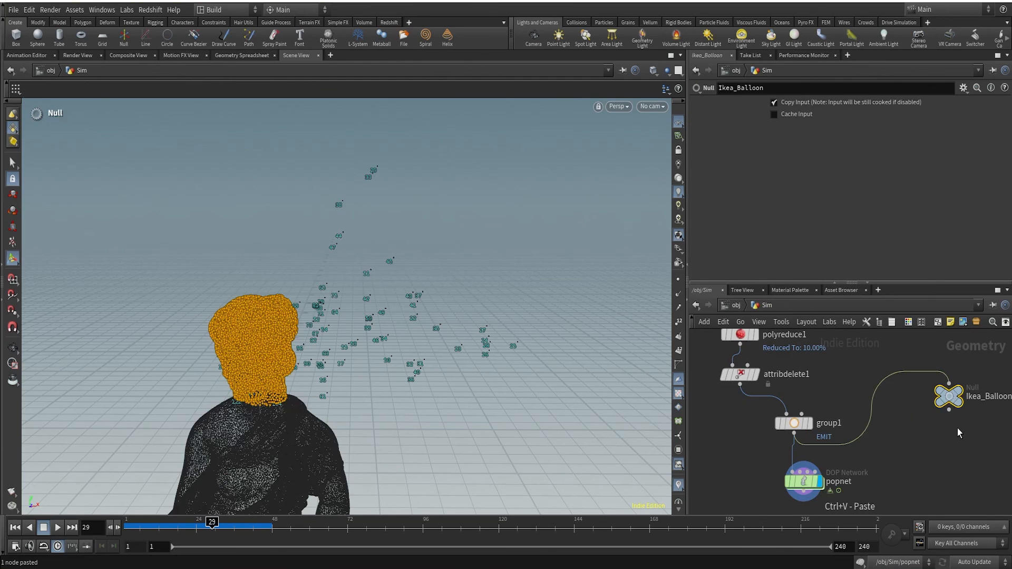
{"action": "key", "text": "ctrl+z"}
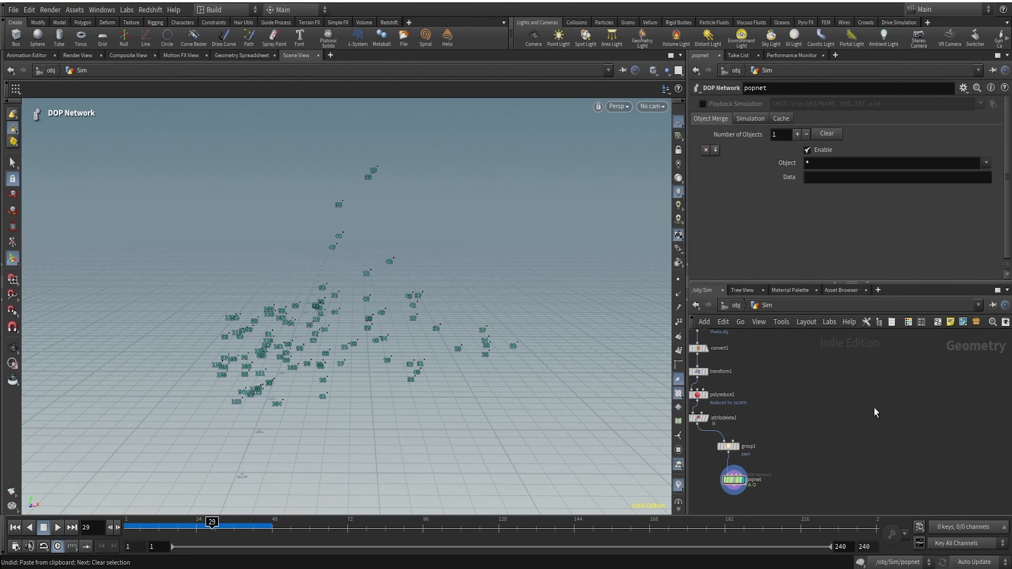
{"action": "key", "text": "ctrl+v"}
{"action": "key", "text": "ctrl+z"}
Undo the cut of the sticky note inside popnet
{"action": "middle_click_drag", "start_coordinate": [810, 451], "coordinate": [888, 397]}
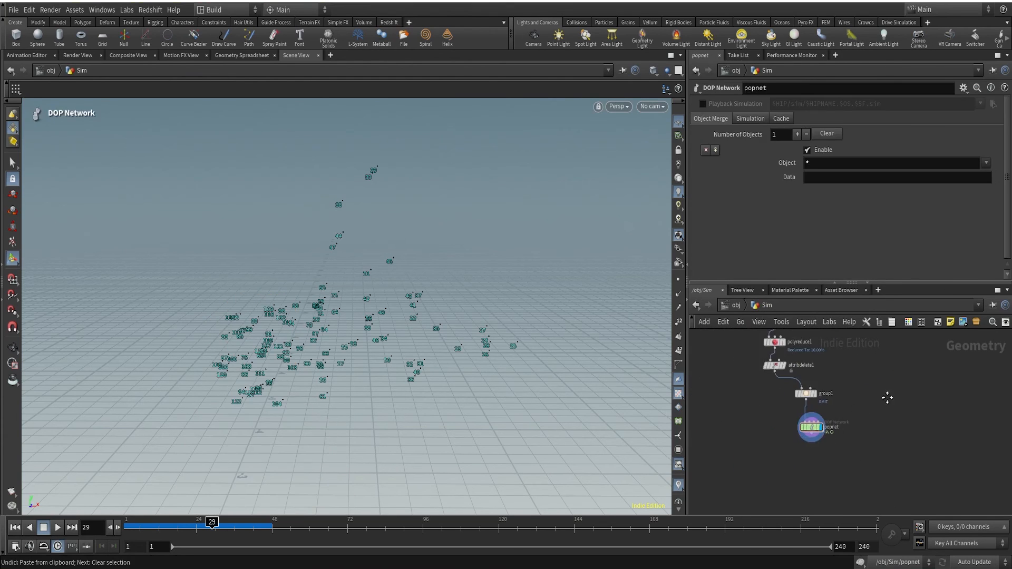
{"action": "scroll", "coordinate": [806, 434], "scroll_direction": "up", "scroll_amount": 4}
{"action": "double_click", "coordinate": [819, 417]}
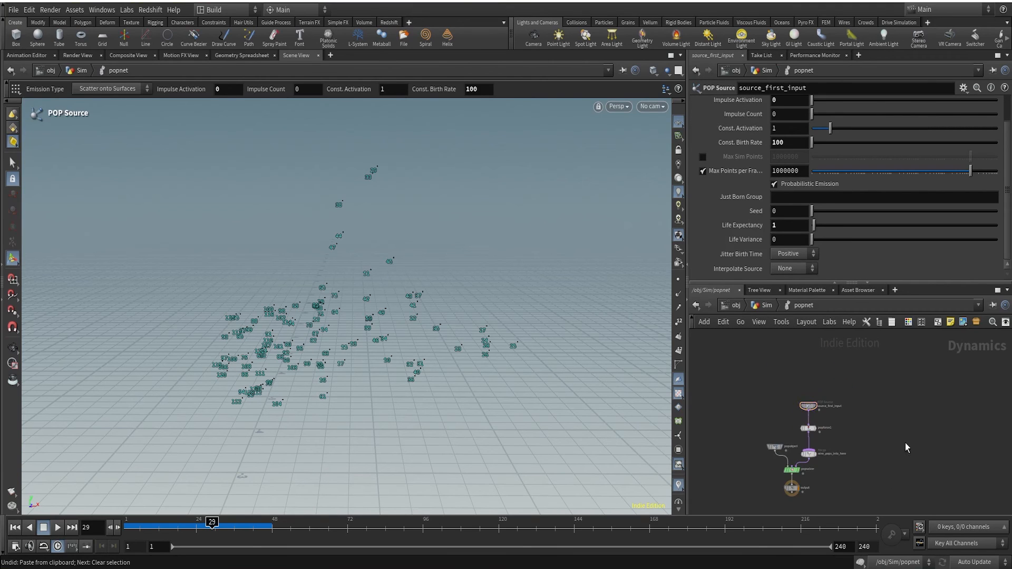
{"action": "key", "text": "ctrl+z"}
{"action": "key", "text": "ctrl+z"}
{"action": "key", "text": "ctrl+z"}
{"action": "key", "text": "ctrl+z"}
{"action": "key", "text": "ctrl+z"}
{"action": "key", "text": "ctrl+z"}
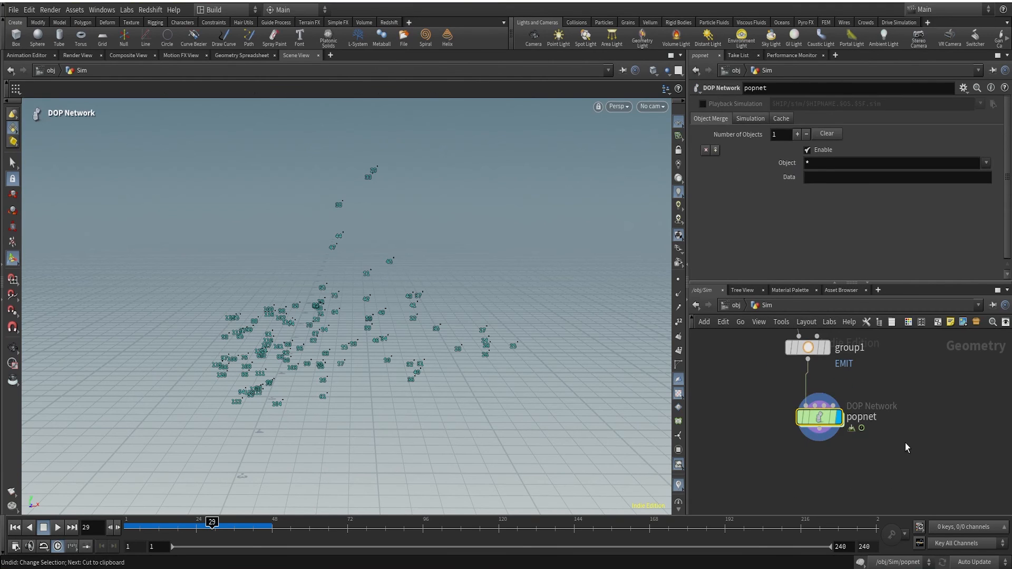
{"action": "key", "text": "ctrl+z"}
{"action": "key", "text": "ctrl+z"}
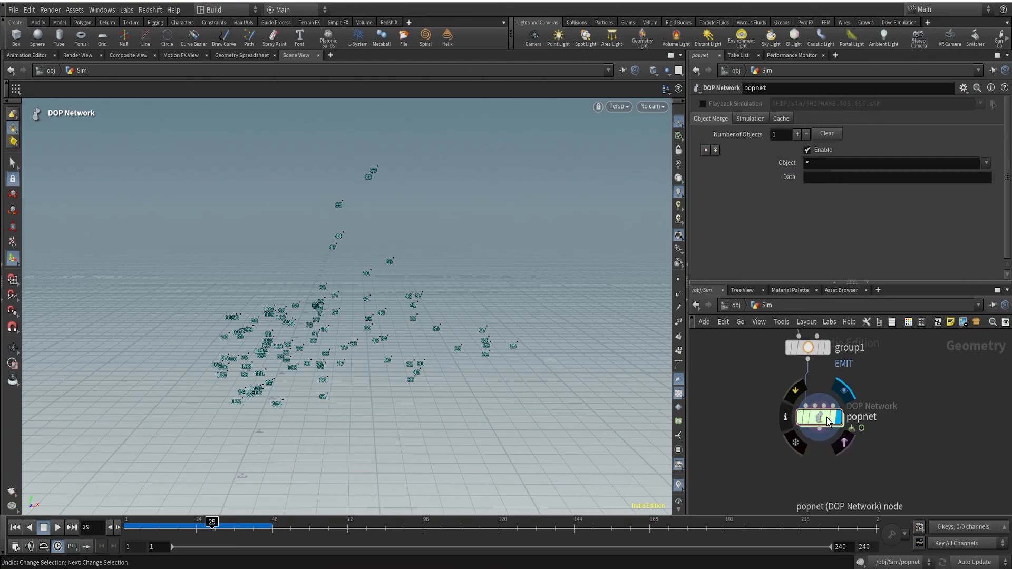
Try to copy the sticky note from inside popnet into the Sim network, deleting the unwanted paste
{"action": "double_click", "coordinate": [820, 417]}
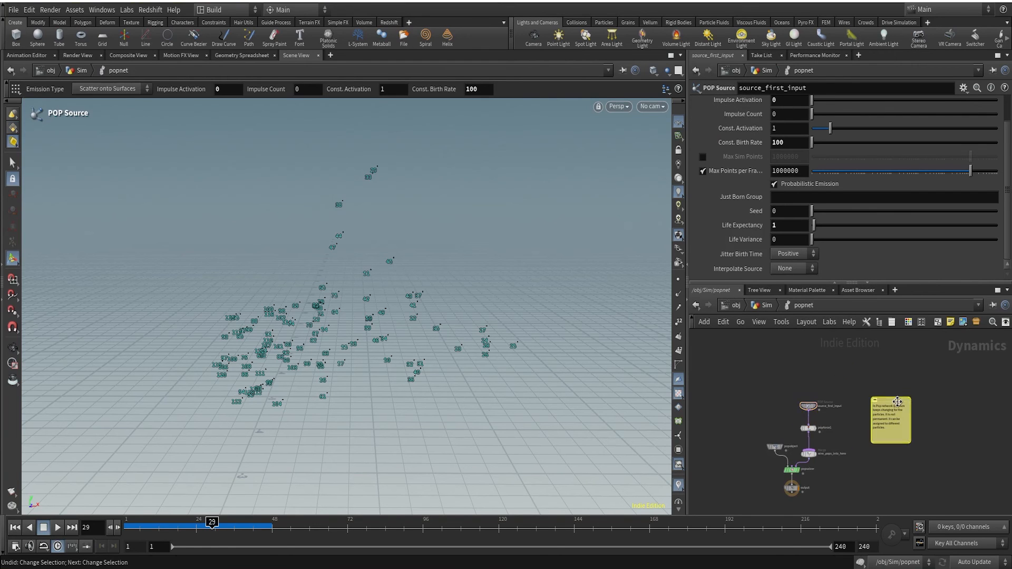
{"action": "scroll", "coordinate": [925, 419], "scroll_direction": "up", "scroll_amount": 3}
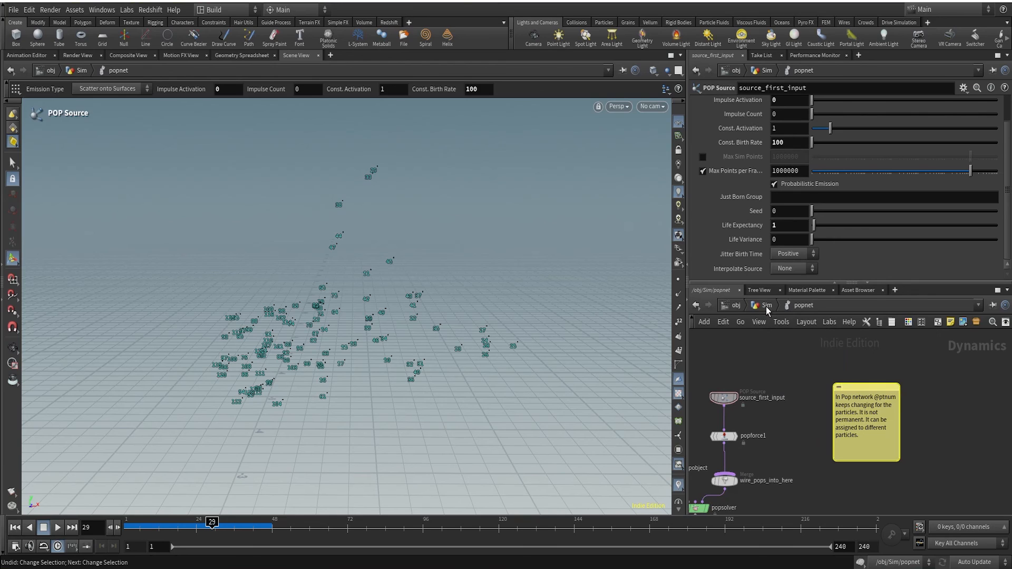
{"action": "left_click", "coordinate": [867, 386]}
{"action": "key", "text": "ctrl+c"}
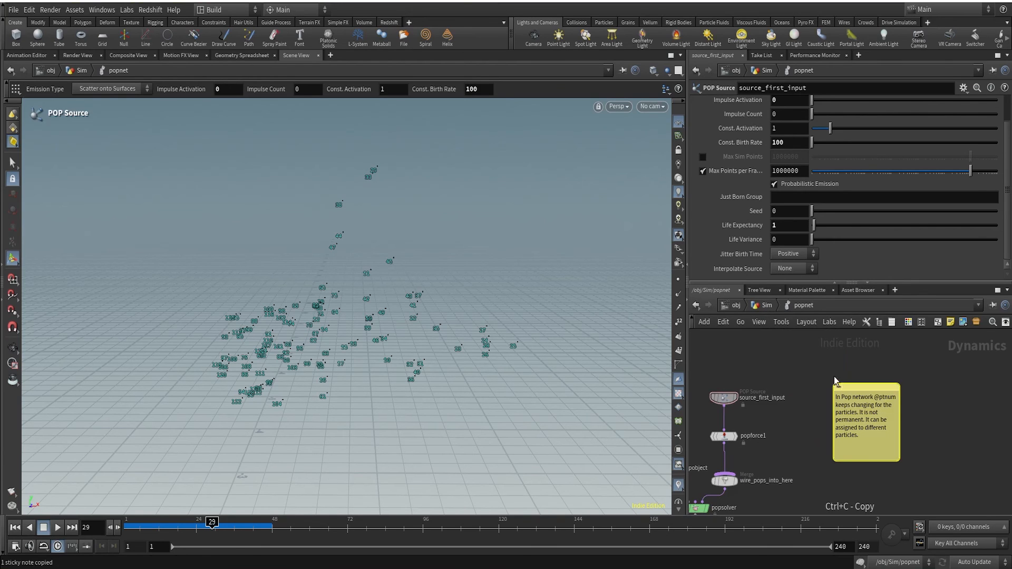
{"action": "left_click", "coordinate": [767, 305]}
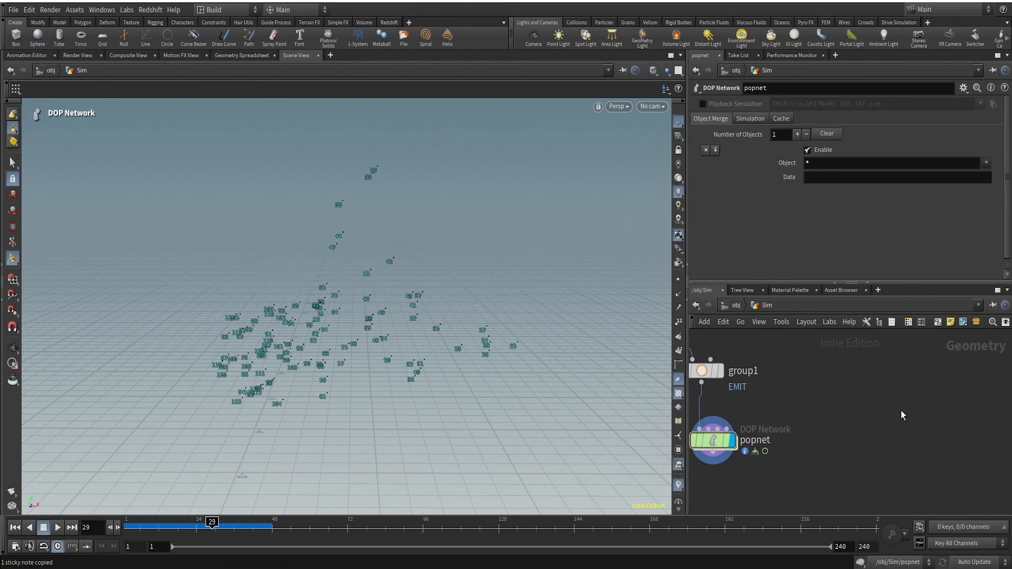
{"action": "key", "text": "ctrl+v"}
{"action": "key", "text": "Delete"}
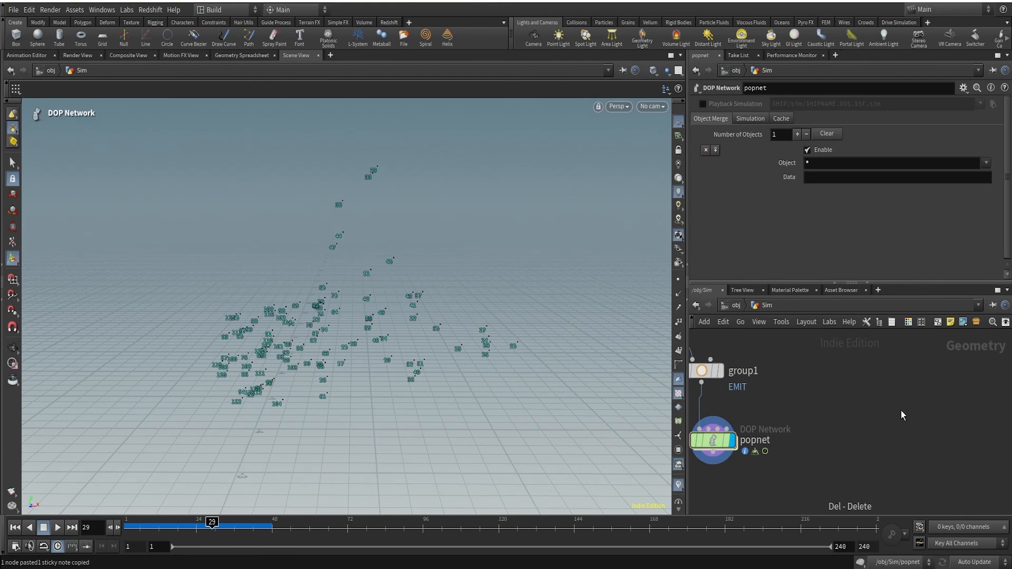
Copy the sticky note's text inside popnet and delete that note
{"action": "double_click", "coordinate": [764, 432]}
{"action": "double_click", "coordinate": [869, 435]}
{"action": "key", "text": "ctrl+c"}
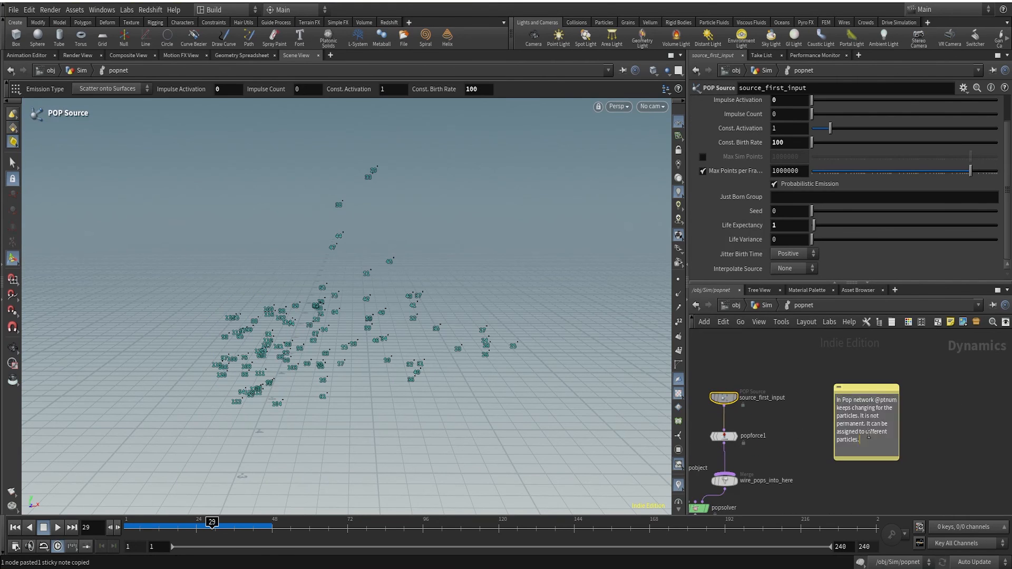
{"action": "left_click", "coordinate": [867, 388]}
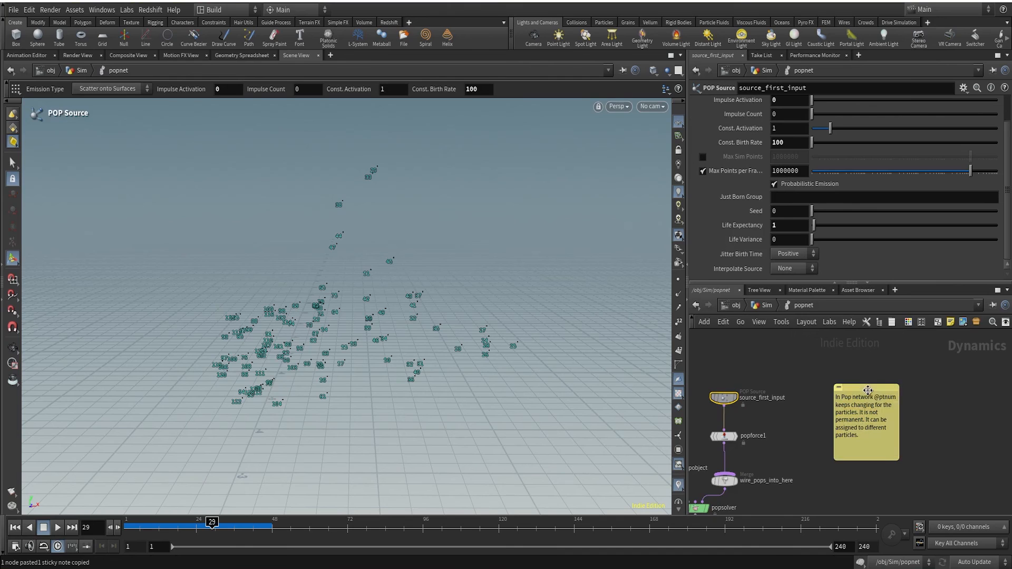
{"action": "key", "text": "Delete"}
{"action": "left_click", "coordinate": [758, 308]}
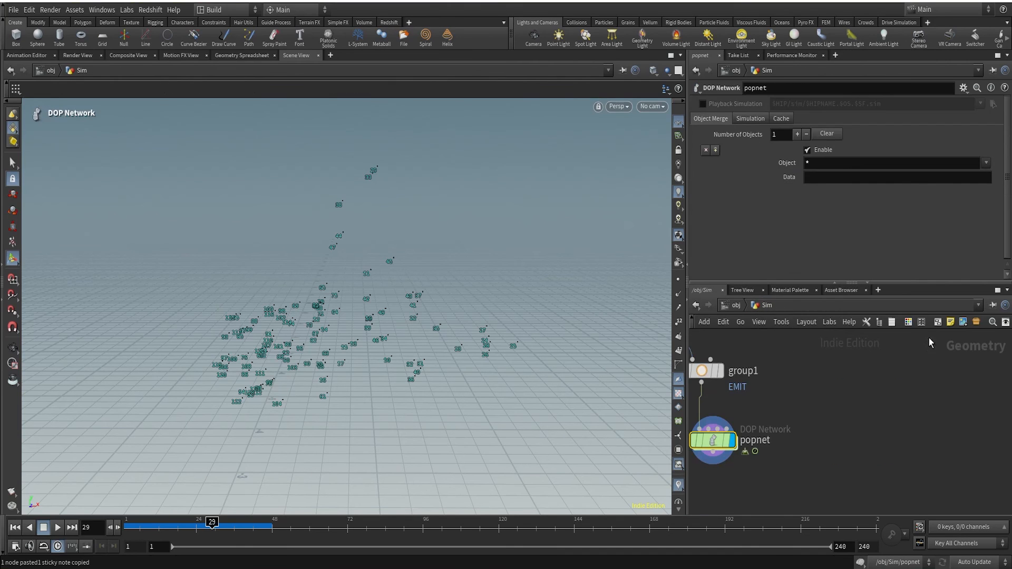
{"action": "left_click", "coordinate": [951, 322]}
{"action": "middle_click_drag", "start_coordinate": [957, 430], "coordinate": [922, 507]}
{"action": "left_click", "coordinate": [882, 437]}
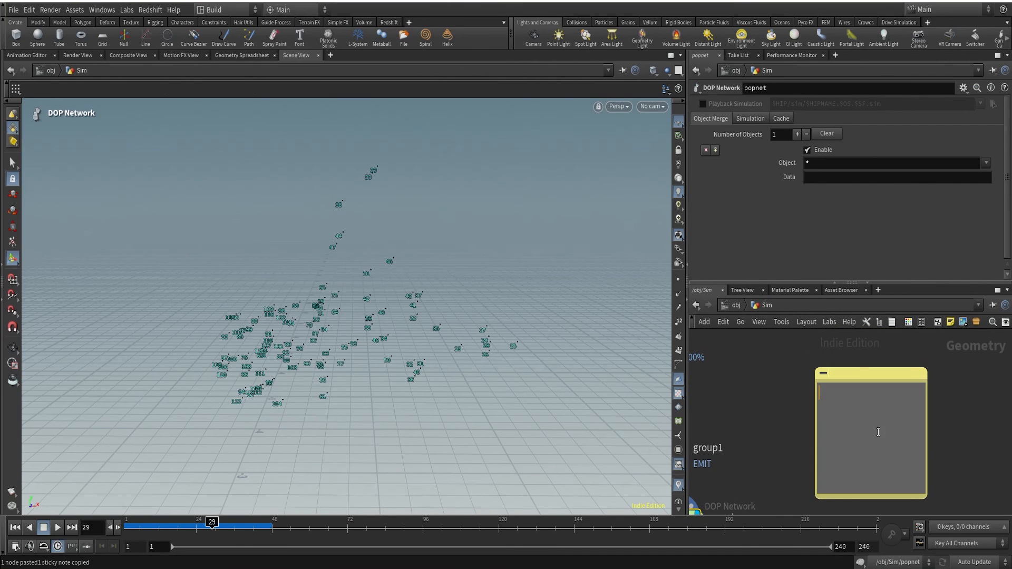
{"action": "key", "text": "ctrl+v"}
{"action": "middle_click_drag", "start_coordinate": [892, 436], "coordinate": [883, 377]}
{"action": "double_click", "coordinate": [853, 397]}
{"action": "left_click", "coordinate": [871, 404]}
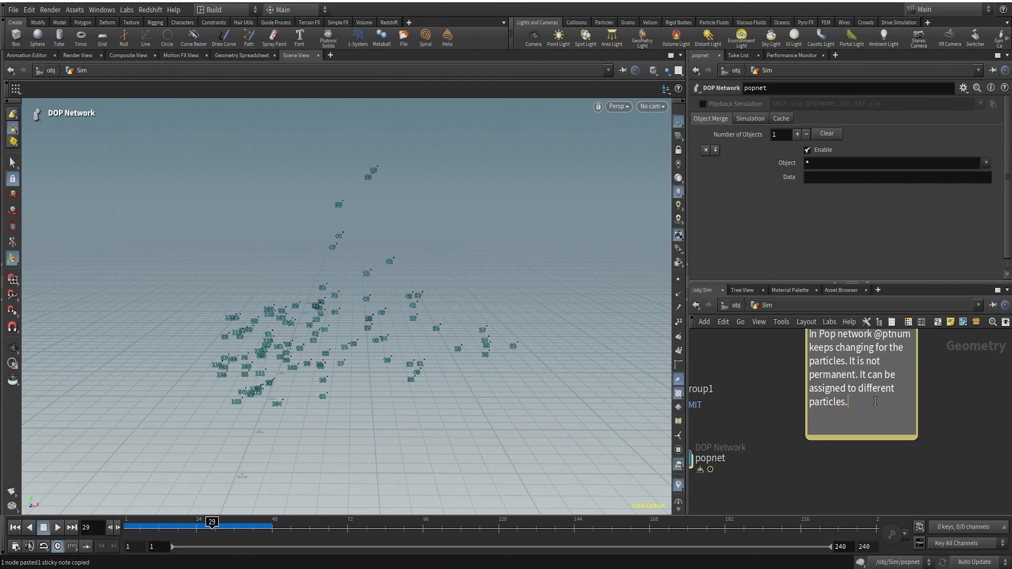
{"action": "type", "text": "When we create particles"}
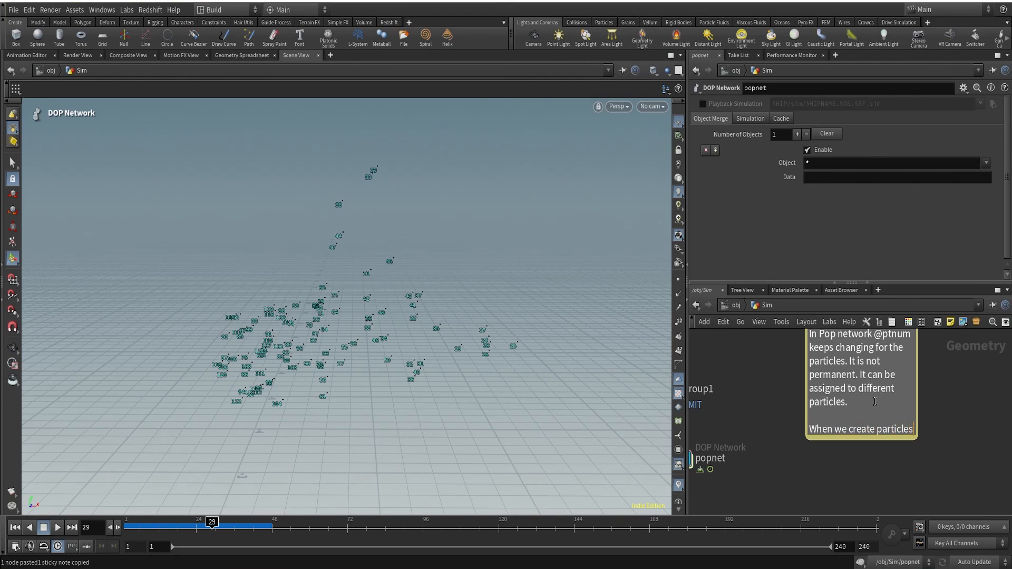
{"action": "type", "text": ","}
{"action": "key", "text": "Return"}
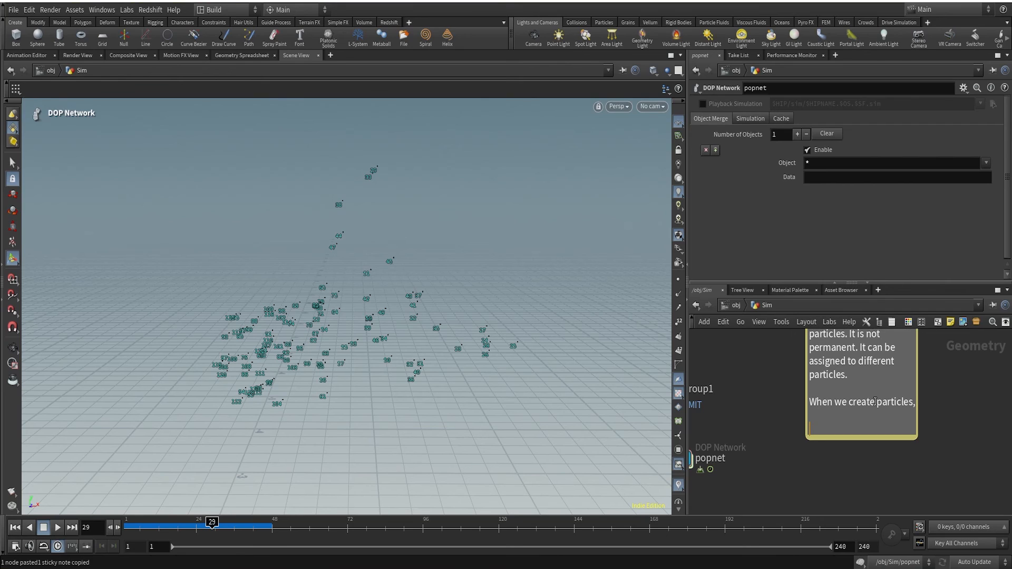
{"action": "type", "text": "@id at"}
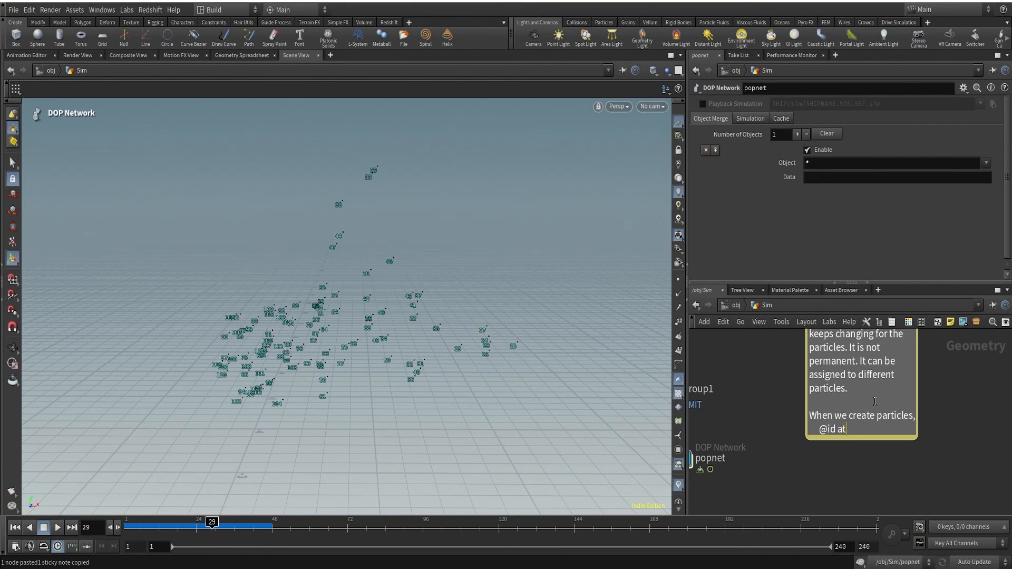
{"action": "type", "text": "tribute is unique an"}
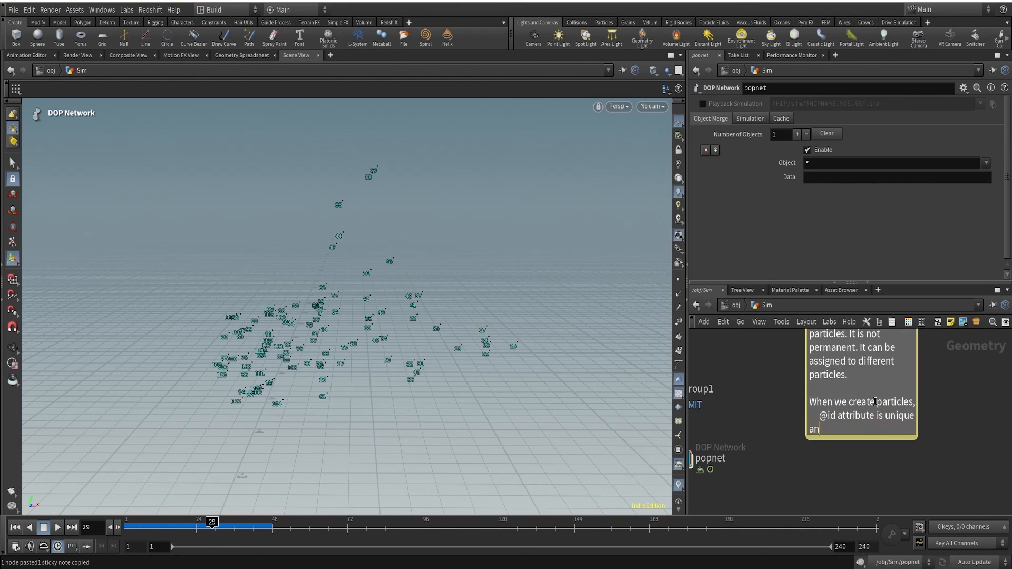
{"action": "type", "text": "d permanent, cannot be assi"}
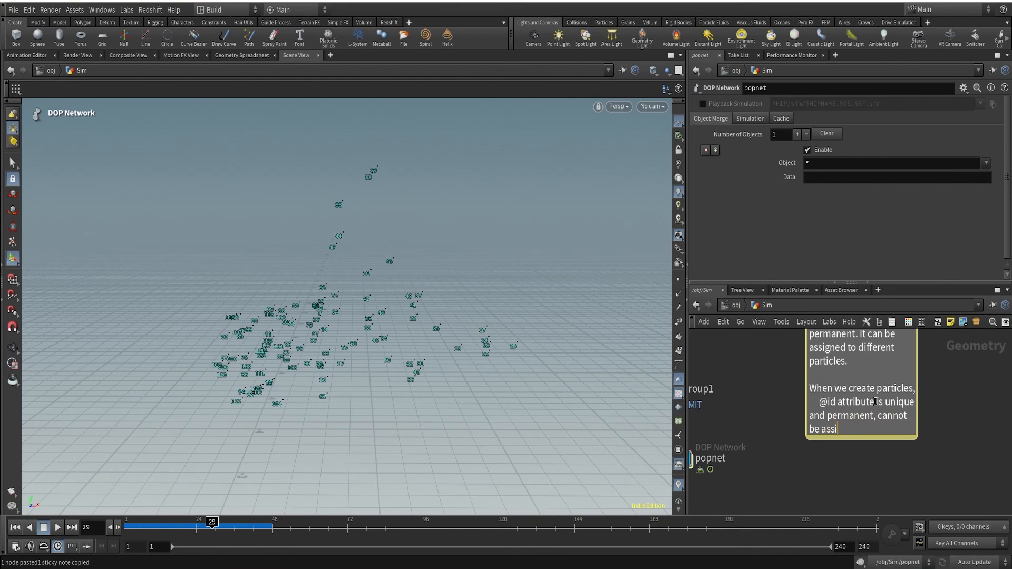
{"action": "type", "text": "gned to multiple par"}
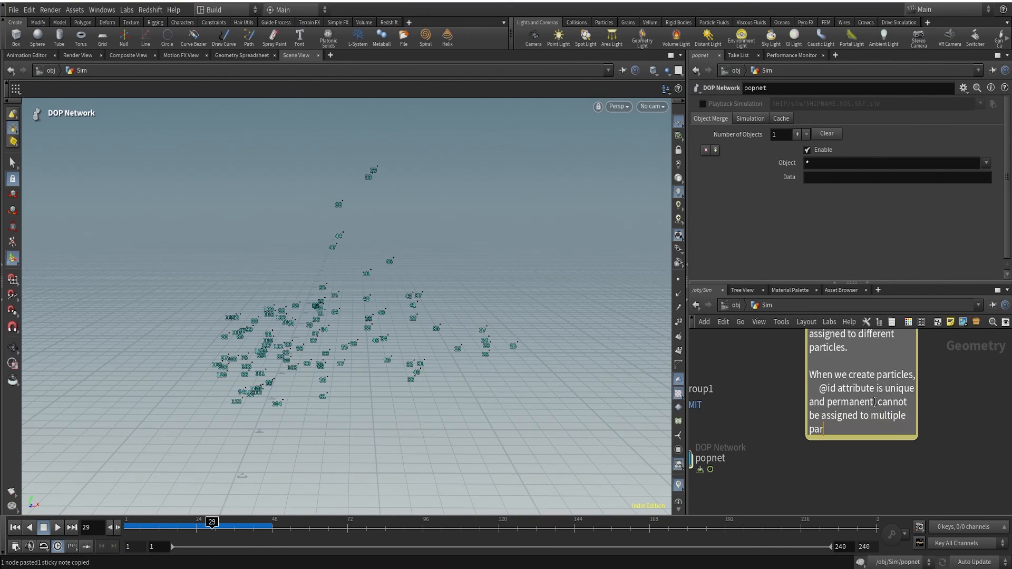
{"action": "type", "text": "ticles."}
{"action": "left_click", "coordinate": [949, 384]}
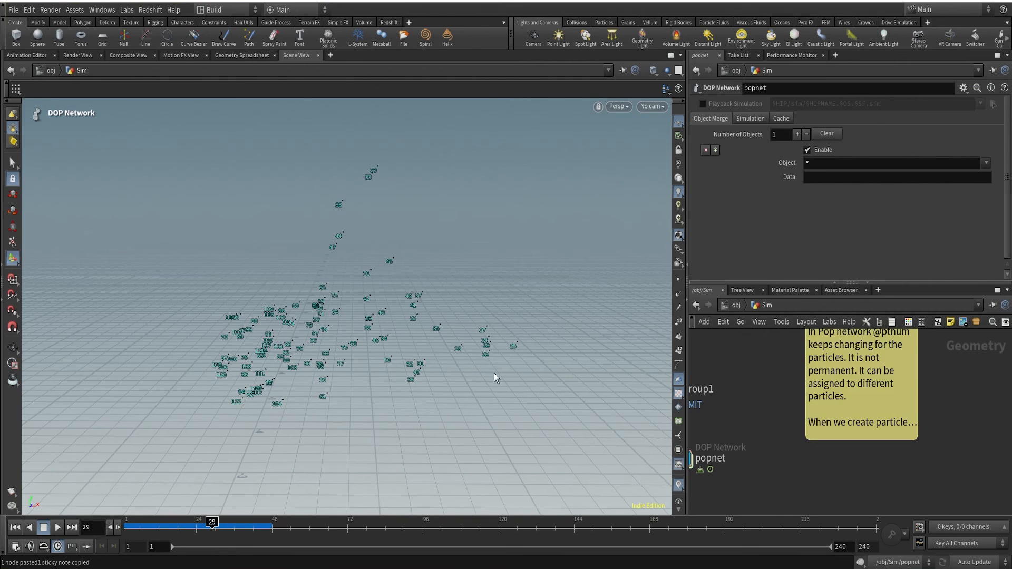
Show point numbers beside the id markers and step back from frame 29 to 17, comparing both on the particles
{"action": "left_click", "coordinate": [678, 322]}
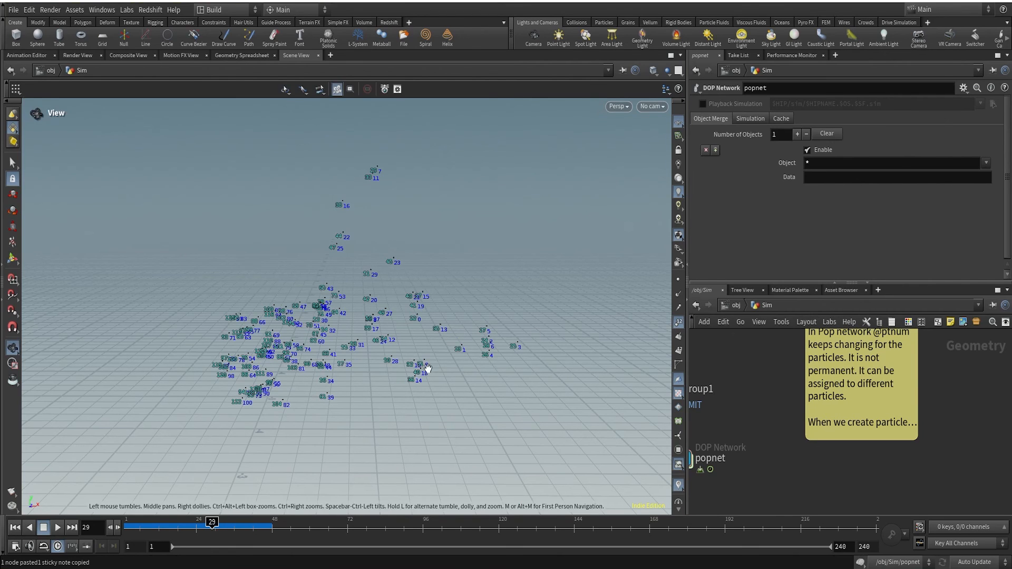
{"action": "right_click_drag", "start_coordinate": [423, 366], "coordinate": [434, 352], "text": "alt"}
{"action": "key", "text": "Escape"}
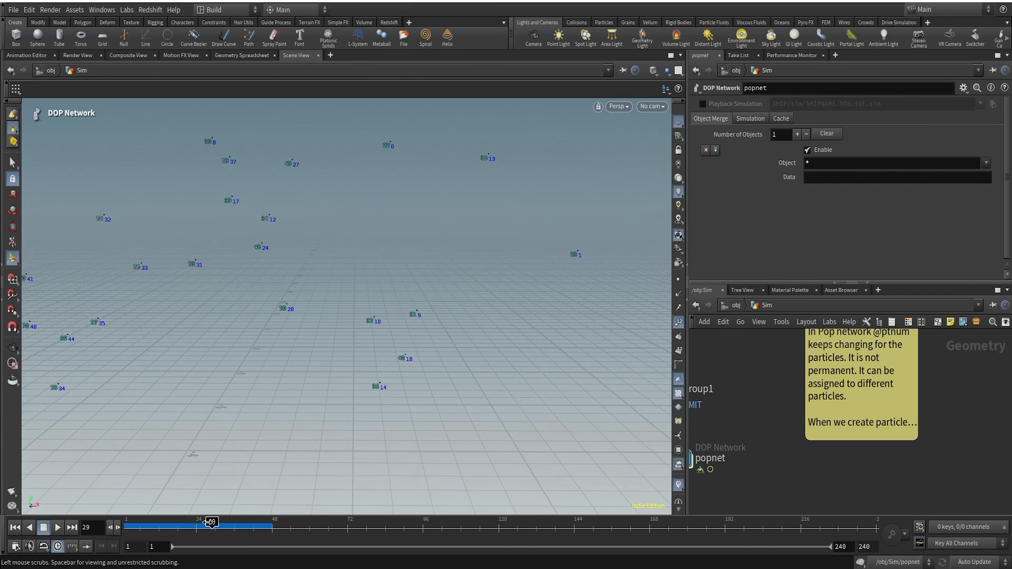
{"action": "left_click_drag", "start_coordinate": [212, 521], "coordinate": [209, 520]}
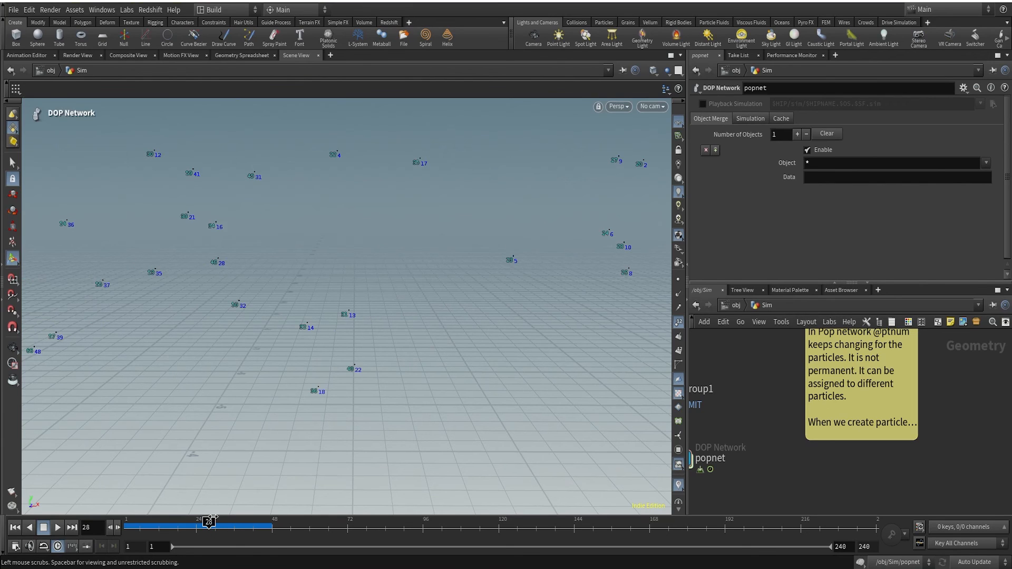
{"action": "key", "text": "Left"}
{"action": "key", "text": "Left"}
{"action": "key", "text": "Left"}
{"action": "key", "text": "Left"}
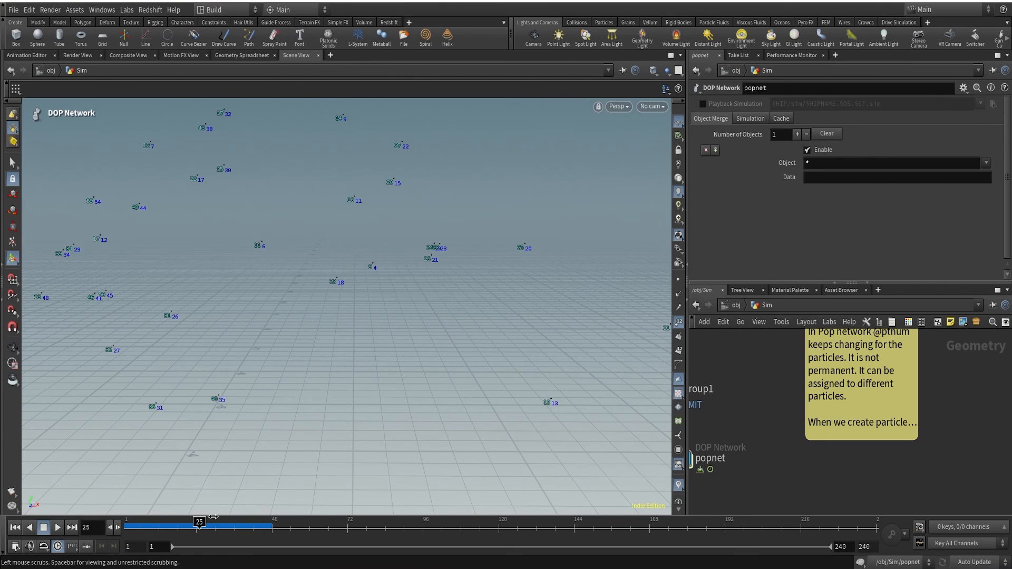
{"action": "key", "text": "Left"}
{"action": "key", "text": "Left"}
{"action": "key", "text": "Left"}
{"action": "key", "text": "Left"}
{"action": "key", "text": "Left"}
{"action": "key", "text": "Left"}
{"action": "key", "text": "Left"}
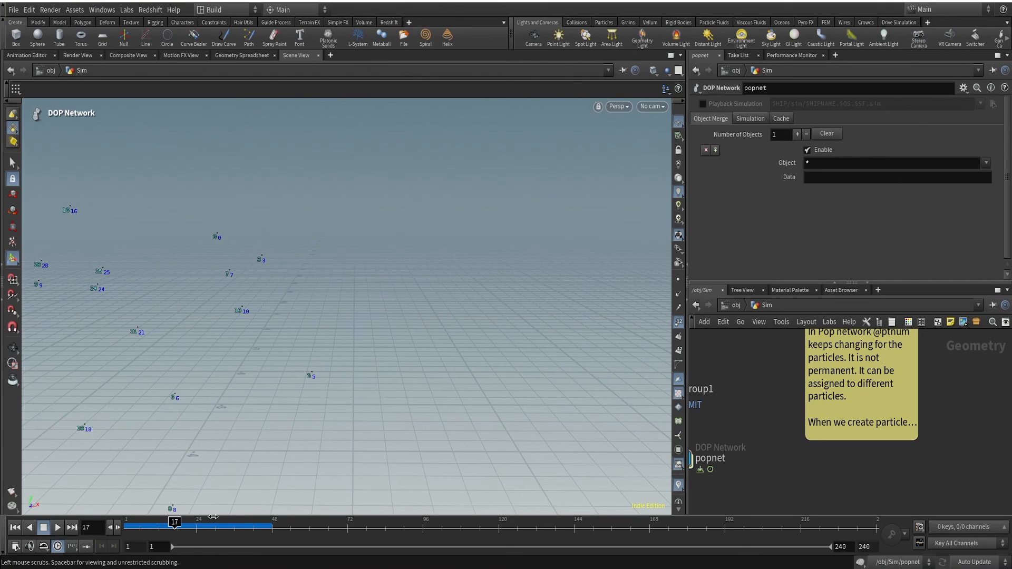
Hide the point numbers and frame the particles with only their id markers displayed
{"action": "right_click_drag", "start_coordinate": [346, 292], "coordinate": [246, 317], "text": "alt"}
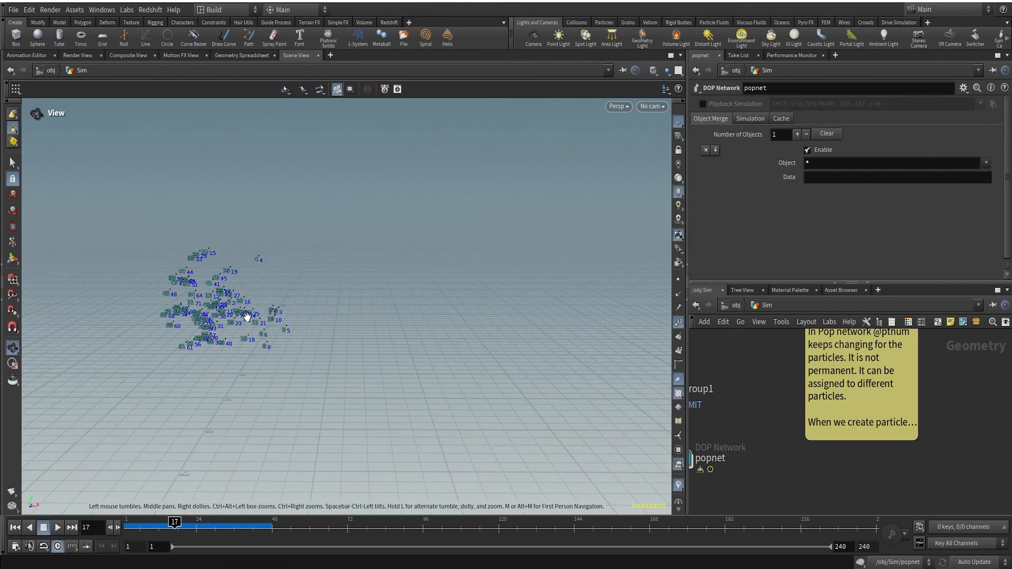
{"action": "left_click_drag", "start_coordinate": [246, 317], "coordinate": [293, 315], "text": "alt"}
{"action": "right_click_drag", "start_coordinate": [395, 299], "coordinate": [414, 281], "text": "alt"}
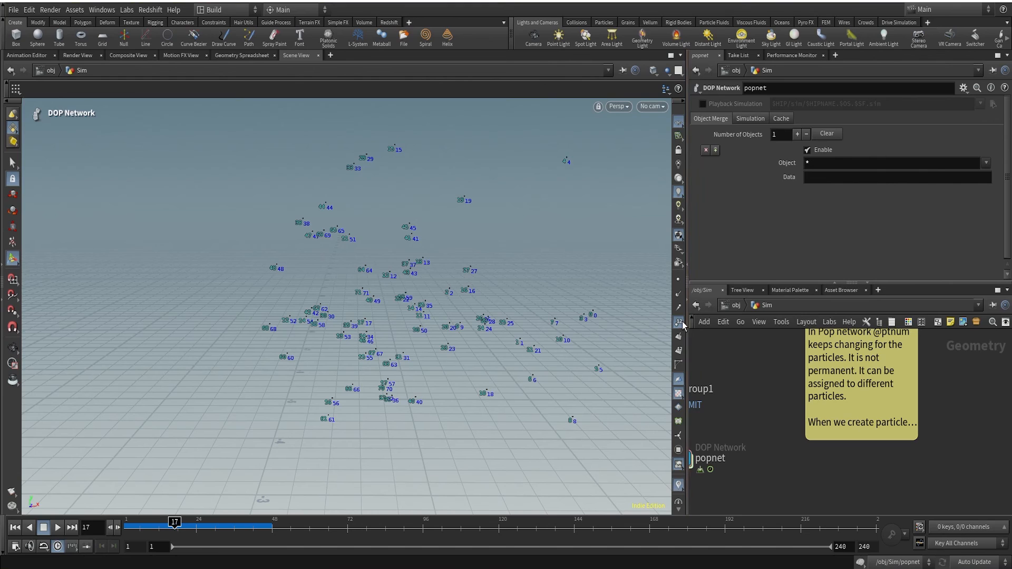
{"action": "key", "text": "Escape"}
{"action": "middle_click_drag", "start_coordinate": [540, 338], "coordinate": [529, 336], "text": "alt"}
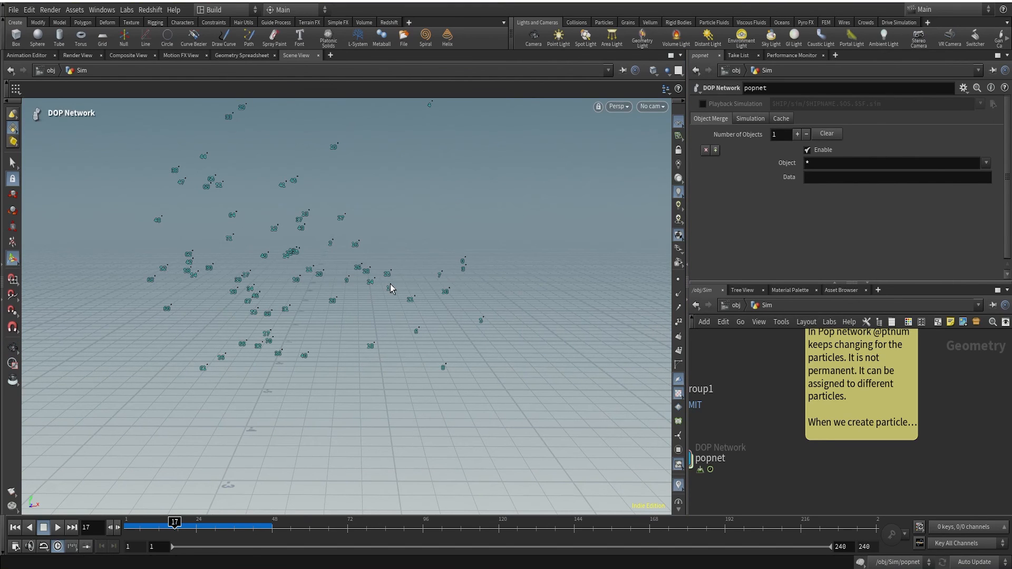
Step through frames 16 to 24 and examine closely whether individual particles keep their ids
{"action": "key", "text": "Left"}
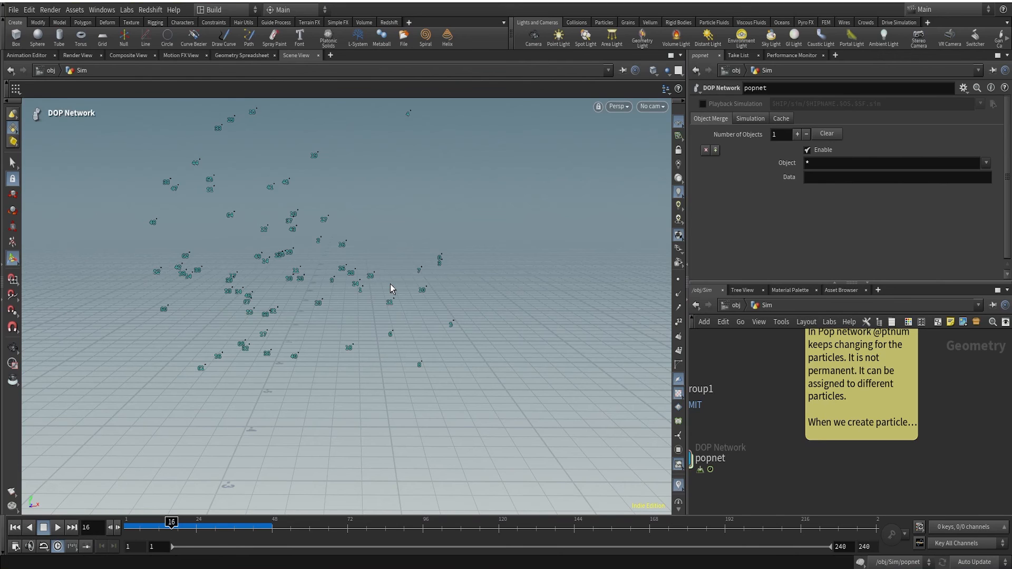
{"action": "key", "text": "Right"}
{"action": "key", "text": "Right"}
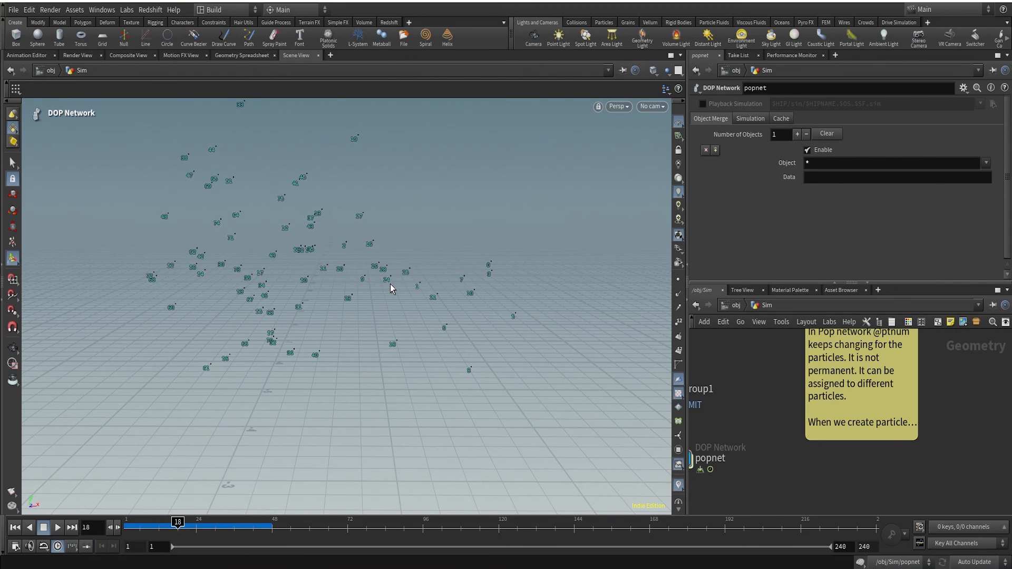
{"action": "key", "text": "Right"}
{"action": "key", "text": "Right"}
{"action": "key", "text": "Right"}
{"action": "key", "text": "Right"}
{"action": "key", "text": "Right"}
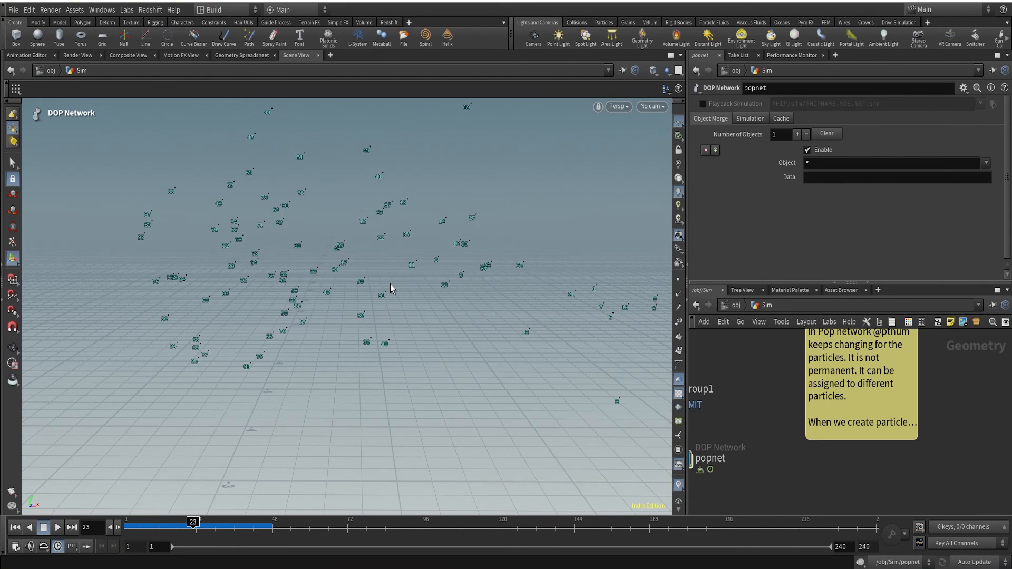
{"action": "key", "text": "Right"}
{"action": "key", "text": "Escape"}
{"action": "mouse_move", "coordinate": [576, 263]}
{"action": "left_mouse_down"}
{"action": "mouse_move", "coordinate": [557, 276]}
{"action": "mouse_move", "coordinate": [583, 274]}
{"action": "left_mouse_up"}
{"action": "left_click_drag", "start_coordinate": [499, 284], "coordinate": [503, 277]}
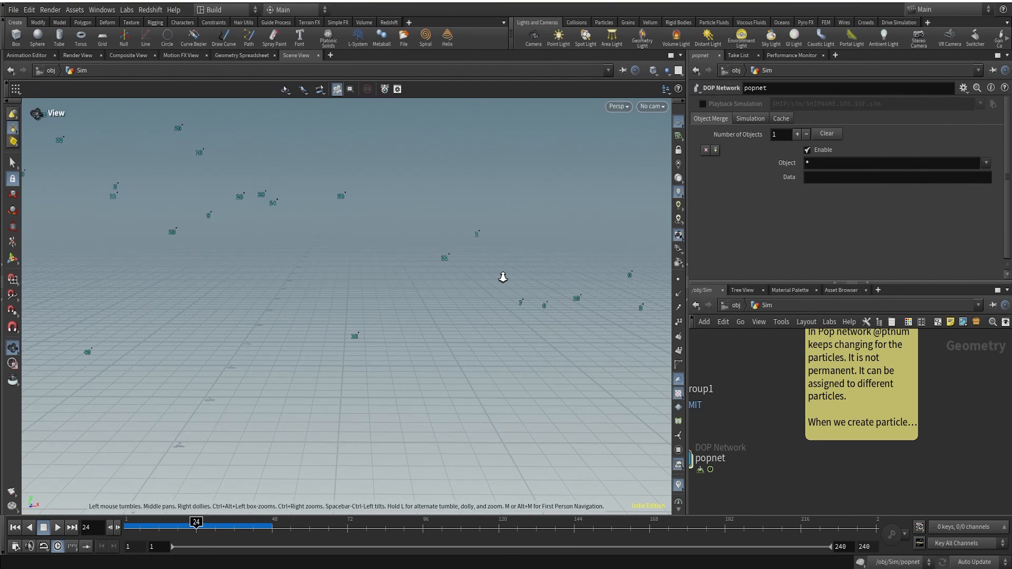
{"action": "key", "text": "Return"}
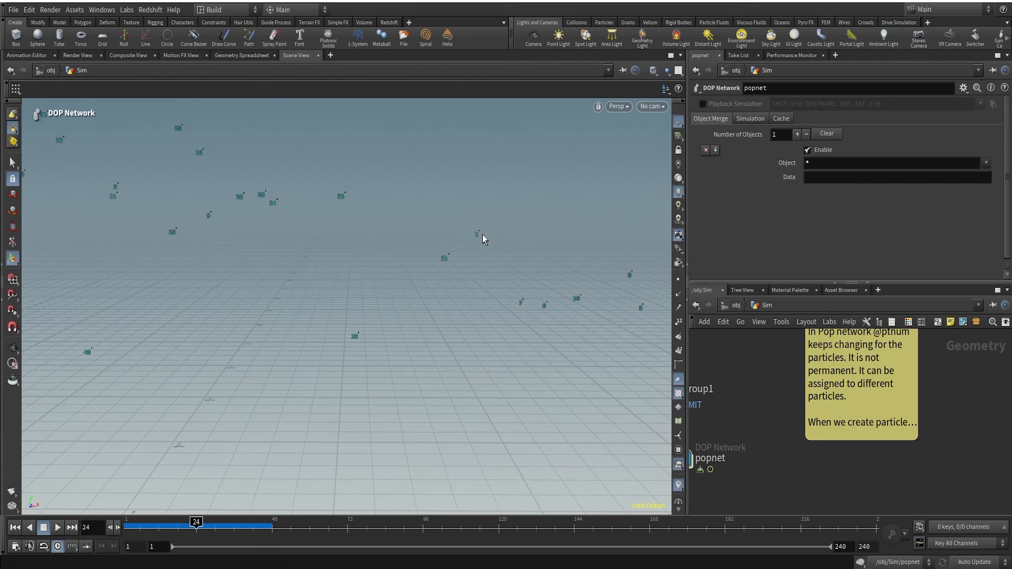
Show the point numbers beside the ids again and compare them on the particles at frame 25
{"action": "left_click", "coordinate": [679, 322]}
{"action": "key", "text": "Right"}
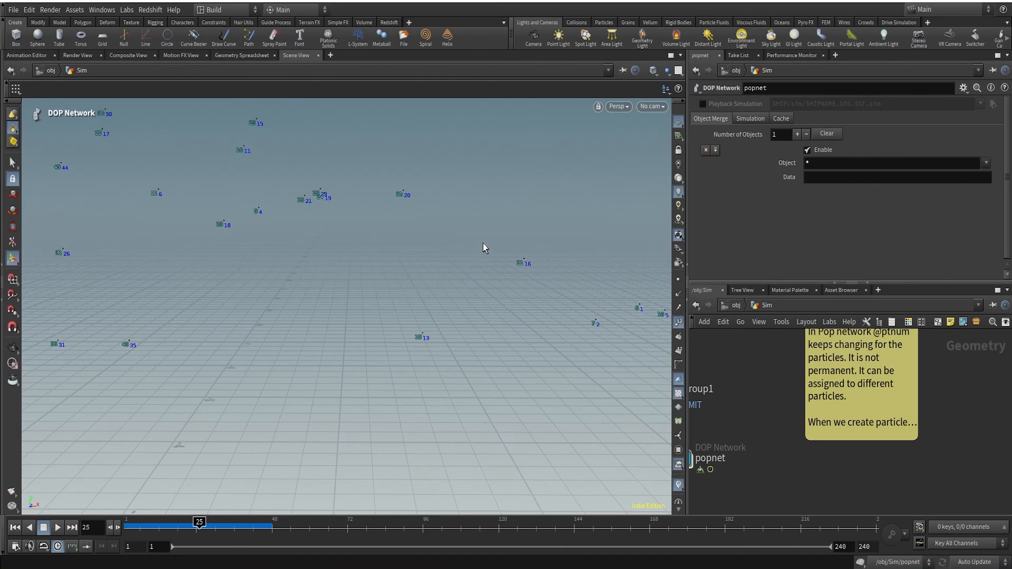
{"action": "mouse_move", "coordinate": [616, 299]}
{"action": "middle_mouse_down", "text": "alt"}
{"action": "mouse_move", "coordinate": [604, 301]}
{"action": "mouse_move", "coordinate": [615, 297]}
{"action": "middle_mouse_up", "text": "alt"}
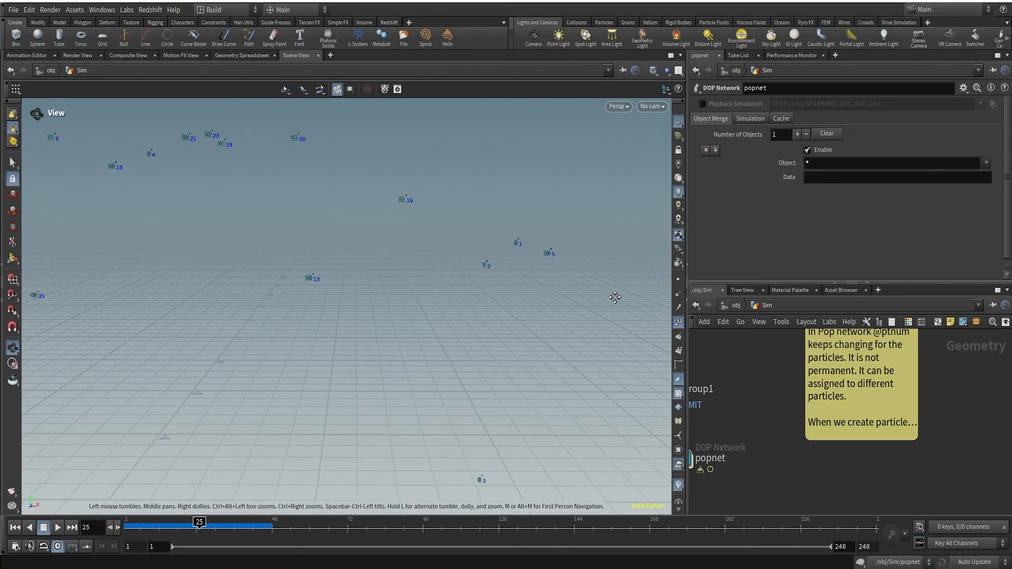
{"action": "key", "text": "Escape"}
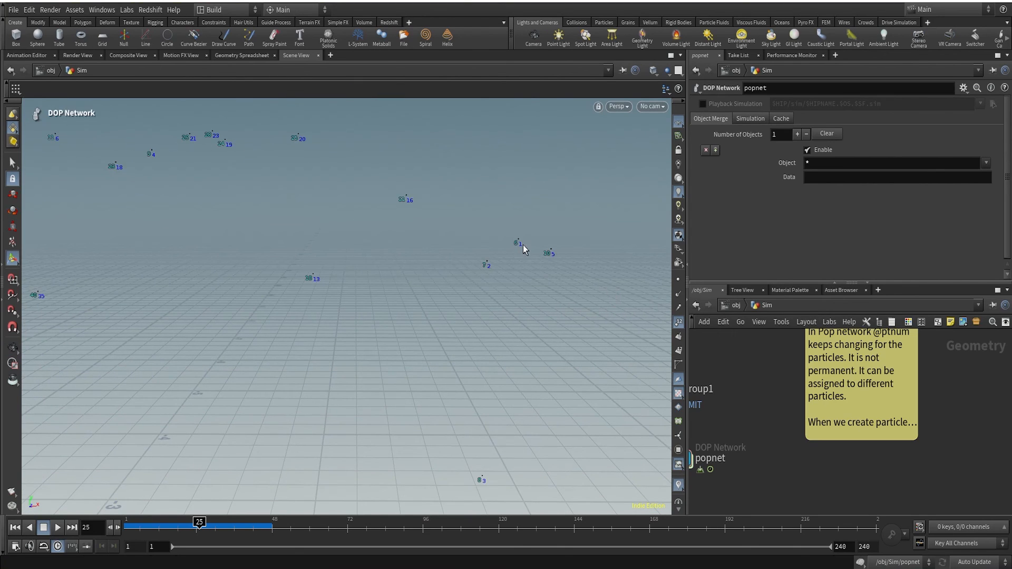
Hide the id markers and step between frames 25 and 24, examining the particles' point numbers alone
{"action": "left_click", "coordinate": [678, 485]}
{"action": "key", "text": "Left"}
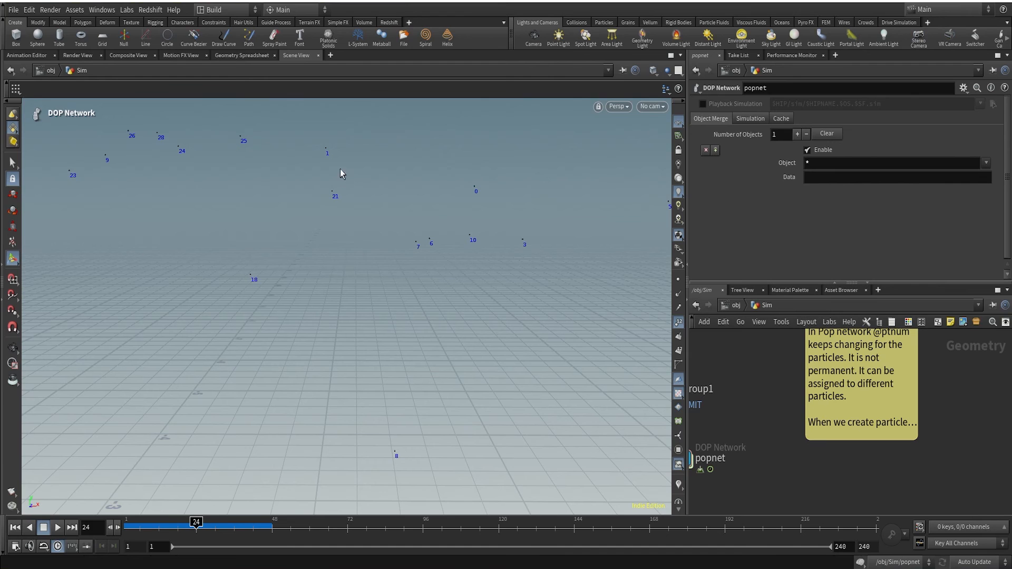
{"action": "left_click_drag", "start_coordinate": [362, 204], "coordinate": [366, 216], "text": "alt"}
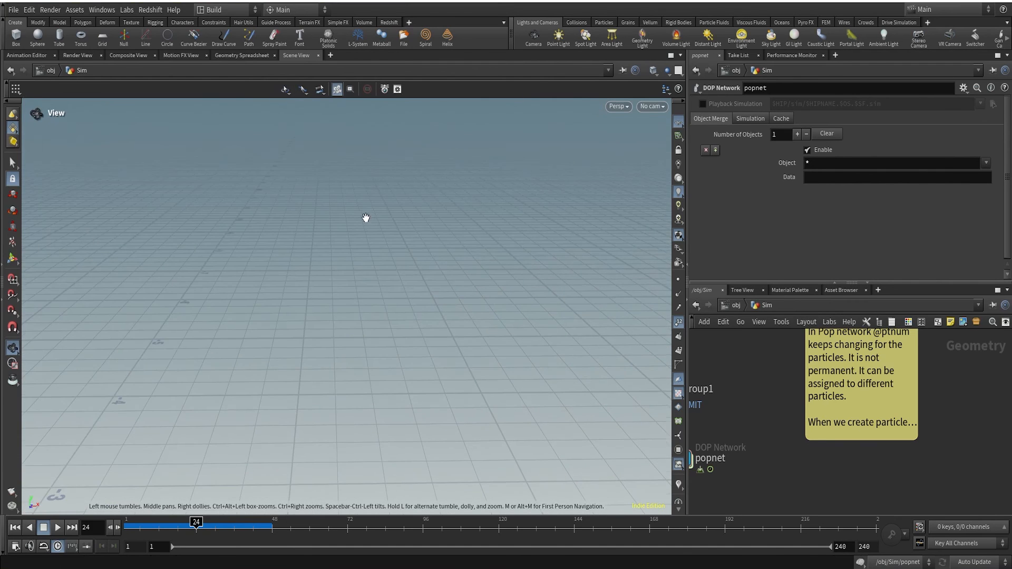
{"action": "right_click_drag", "start_coordinate": [366, 217], "coordinate": [386, 223], "text": "alt"}
{"action": "middle_click_drag", "start_coordinate": [402, 204], "coordinate": [395, 206], "text": "alt"}
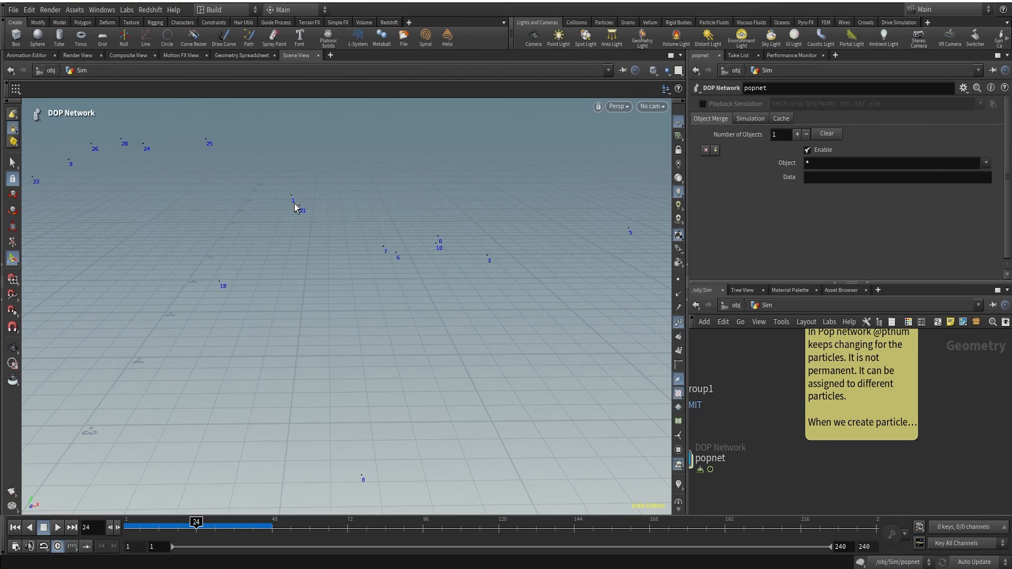
{"action": "key", "text": "Right"}
Display only the id markers and step through frames 24 to 27, checking whether each particle keeps its id
{"action": "left_click", "coordinate": [678, 485]}
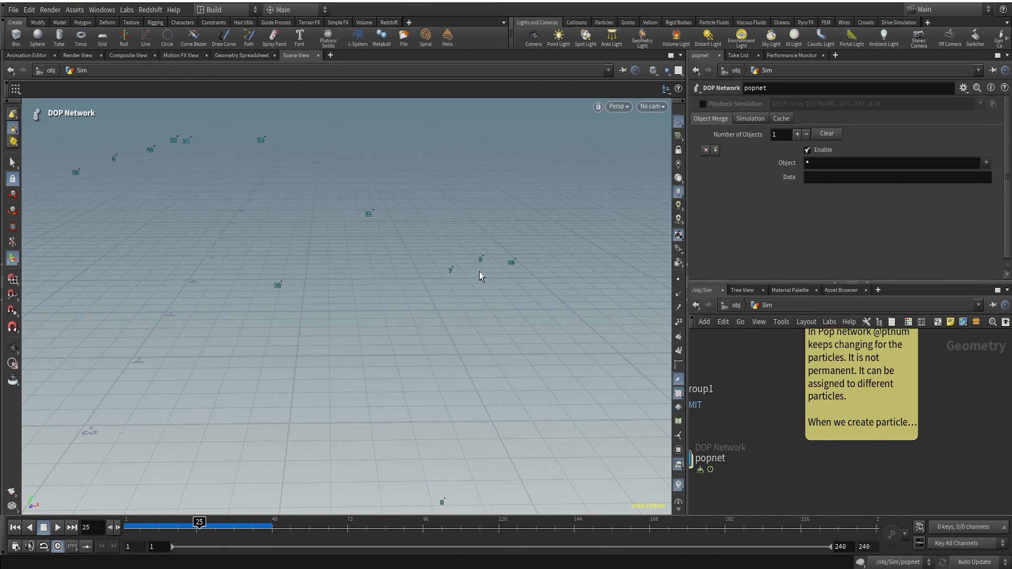
{"action": "key", "text": "Left"}
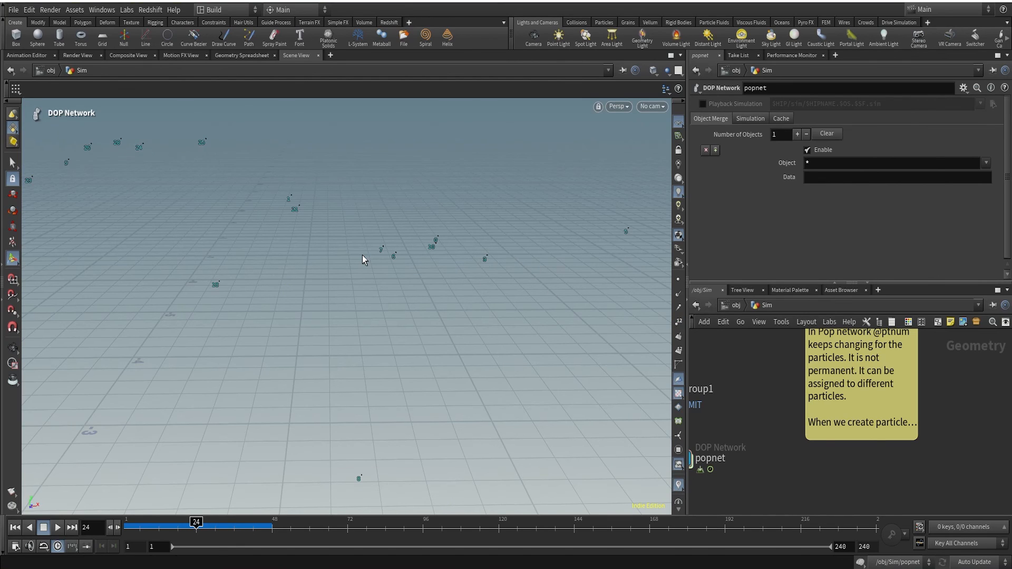
{"action": "key", "text": "Right"}
{"action": "key", "text": "Right"}
{"action": "key", "text": "Right"}
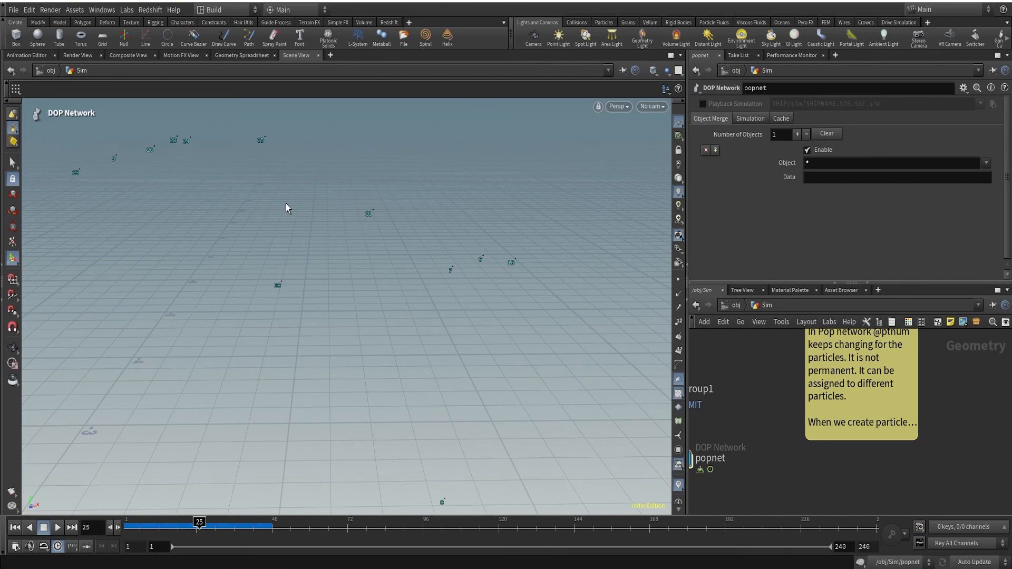
{"action": "key", "text": "Escape"}
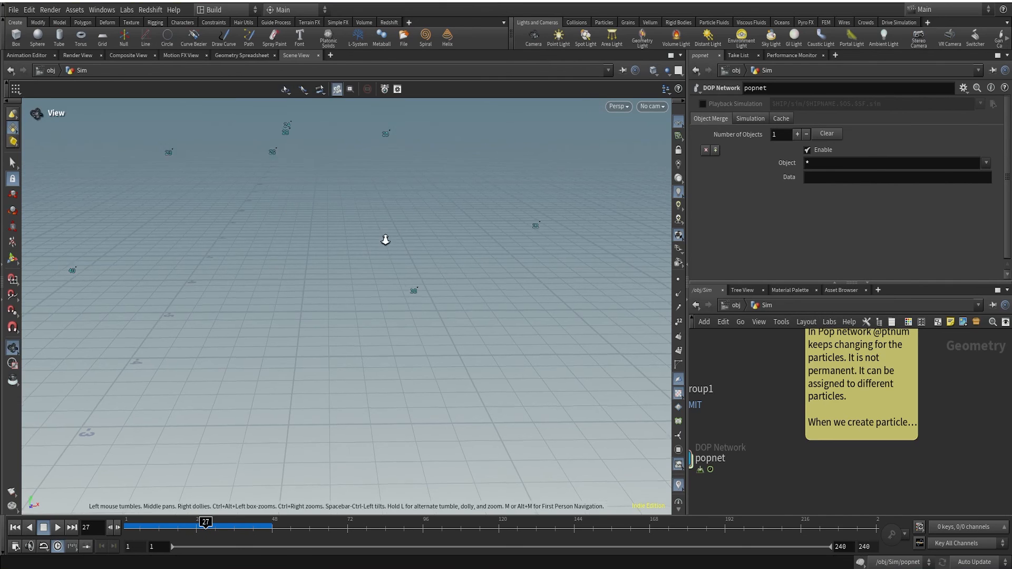
{"action": "left_click_drag", "start_coordinate": [384, 239], "coordinate": [372, 266]}
{"action": "key", "text": "Return"}
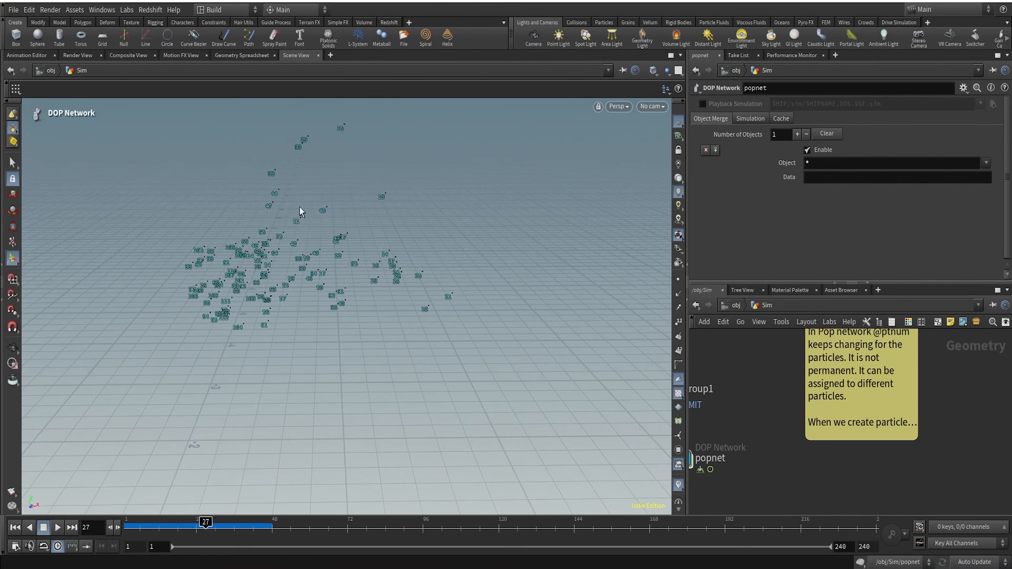
Hide the particle id markers and go inside the popnet DOP network
{"action": "left_click", "coordinate": [678, 486]}
{"action": "middle_click_drag", "start_coordinate": [764, 431], "coordinate": [881, 395]}
{"action": "double_click", "coordinate": [782, 420]}
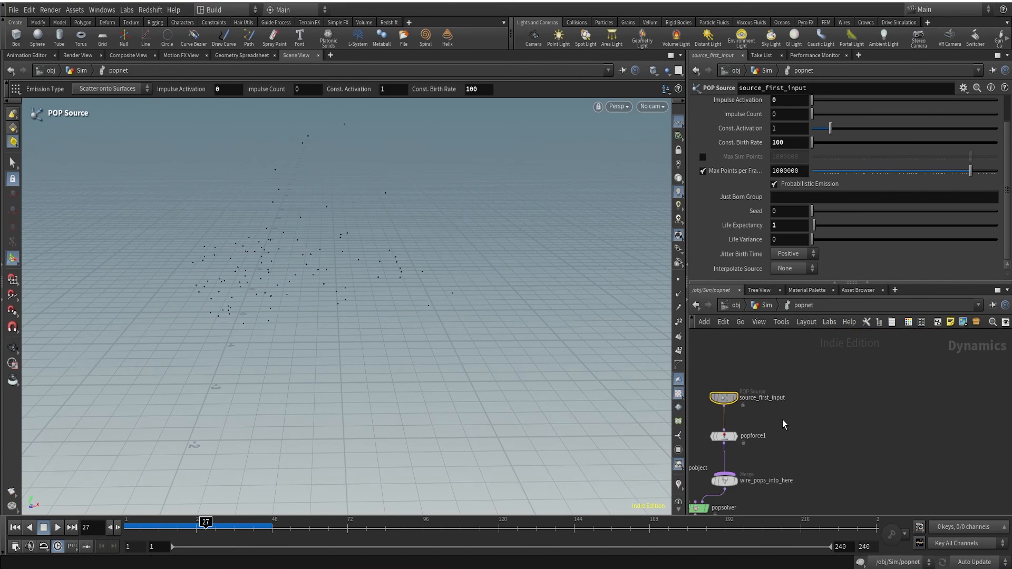
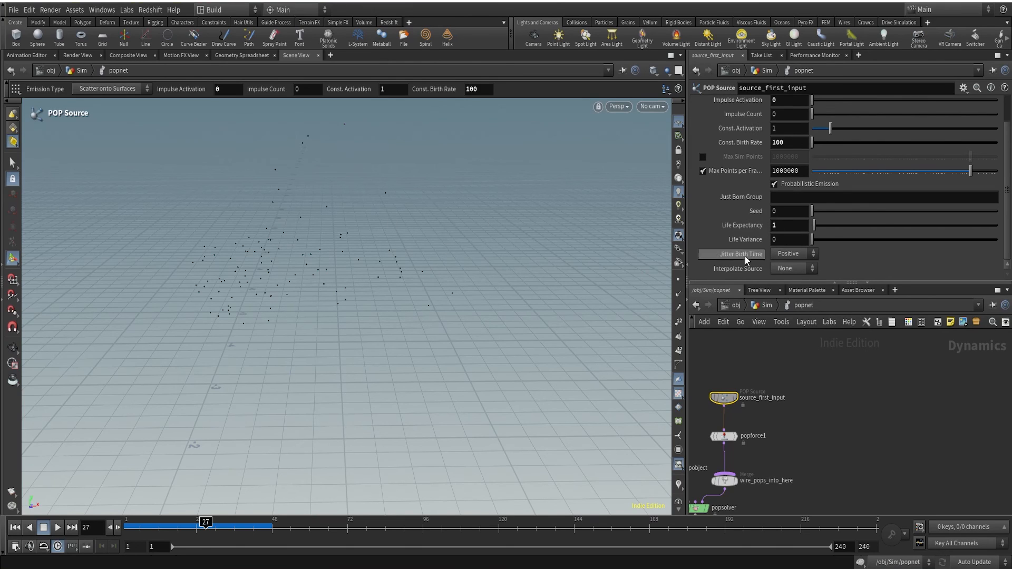
Set the source_first_input node's Life Expectancy to 2 and Life Variance to 1, and return to frame 1
{"action": "left_click", "coordinate": [834, 391]}
{"action": "left_click_drag", "start_coordinate": [783, 226], "coordinate": [735, 238]}
{"action": "type", "text": "2"}
{"action": "key", "text": "Return"}
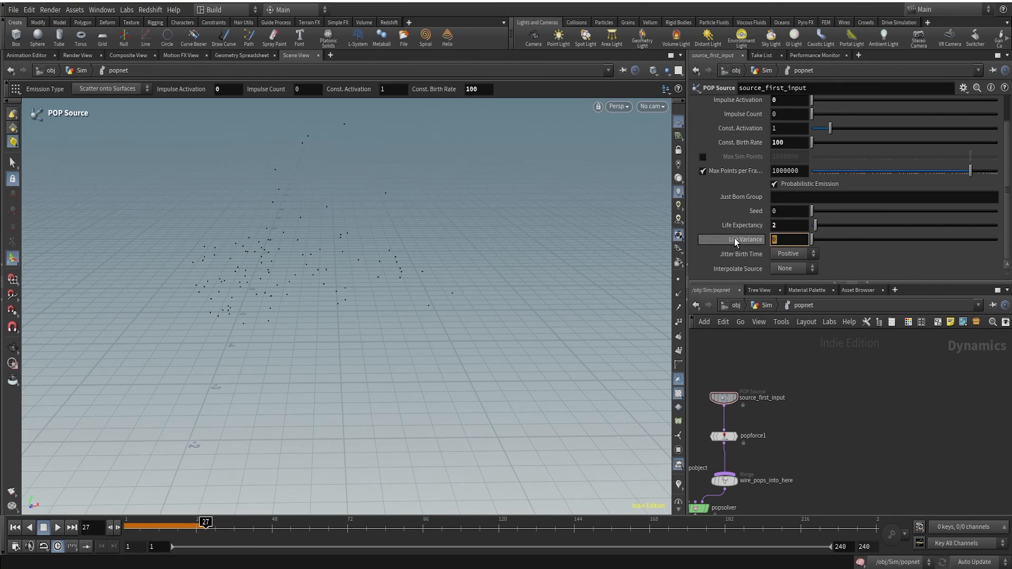
{"action": "type", "text": "1"}
{"action": "key", "text": "Return"}
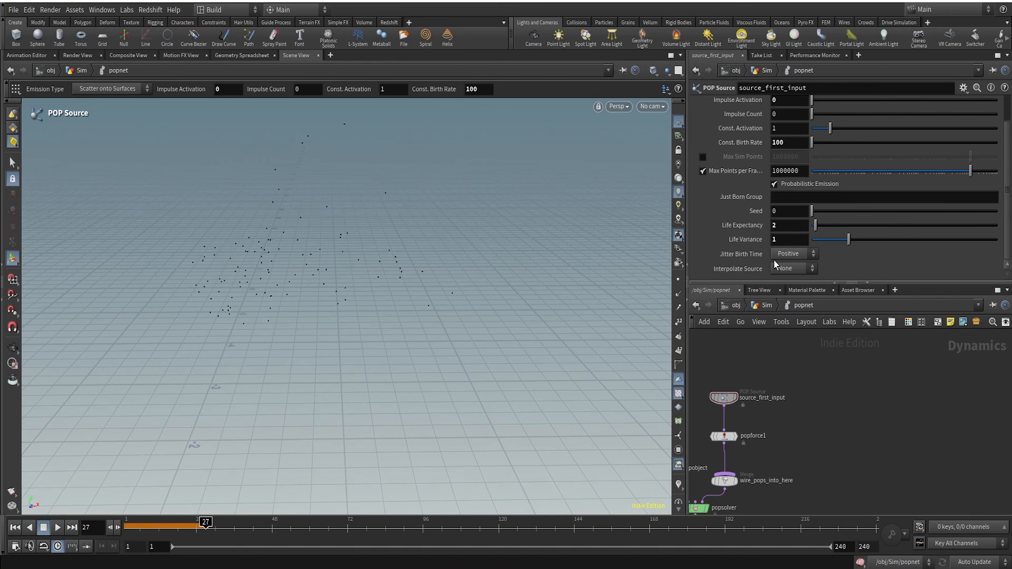
{"action": "left_click", "coordinate": [15, 528]}
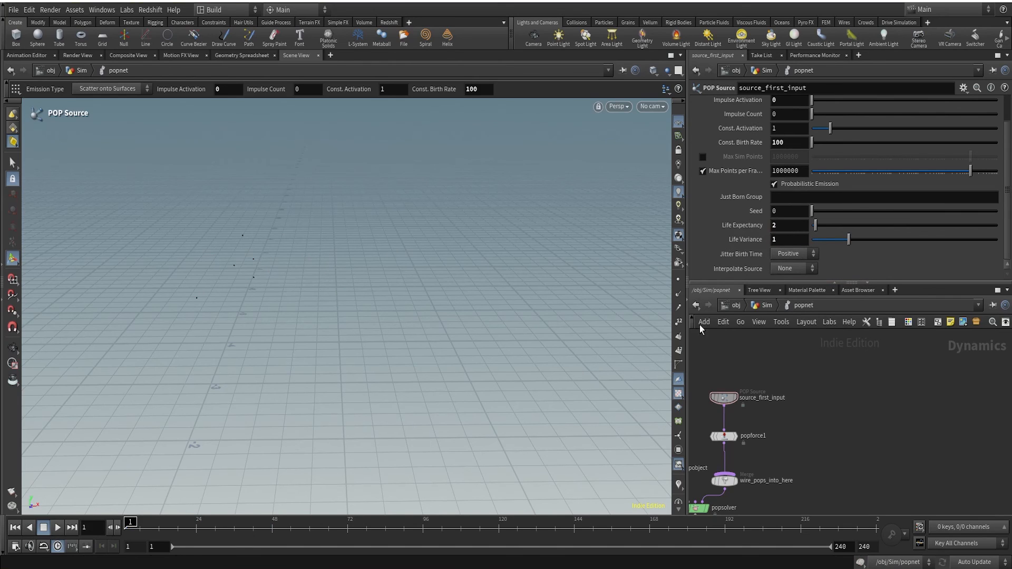
Set the POP source's Life Variance to 0 and play the simulation up to frame 67
{"action": "left_click", "coordinate": [794, 231]}
{"action": "left_click_drag", "start_coordinate": [791, 239], "coordinate": [725, 247]}
{"action": "type", "text": "0"}
{"action": "key", "text": "Return"}
{"action": "left_click", "coordinate": [56, 527]}
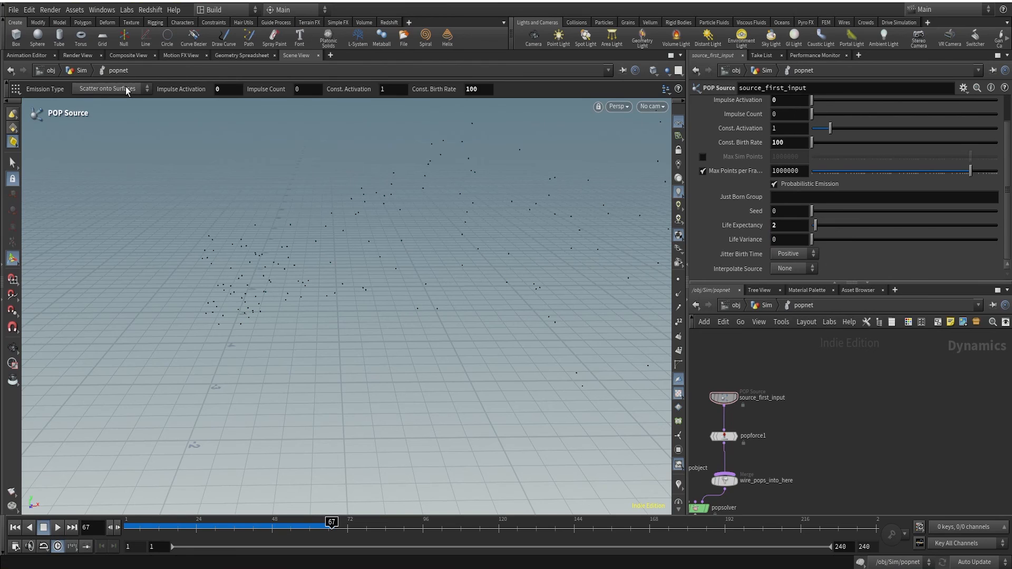
Open the popobject's Geometry data in the Geometry Spreadsheet and look through the particle attributes as far as id and life
{"action": "left_click", "coordinate": [229, 59]}
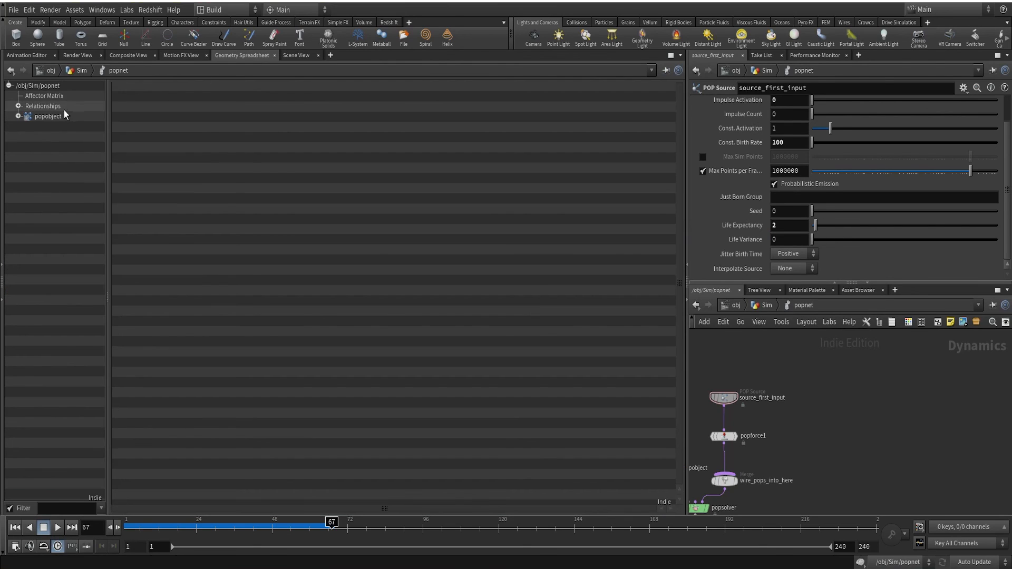
{"action": "left_click", "coordinate": [32, 118]}
{"action": "left_click", "coordinate": [18, 116]}
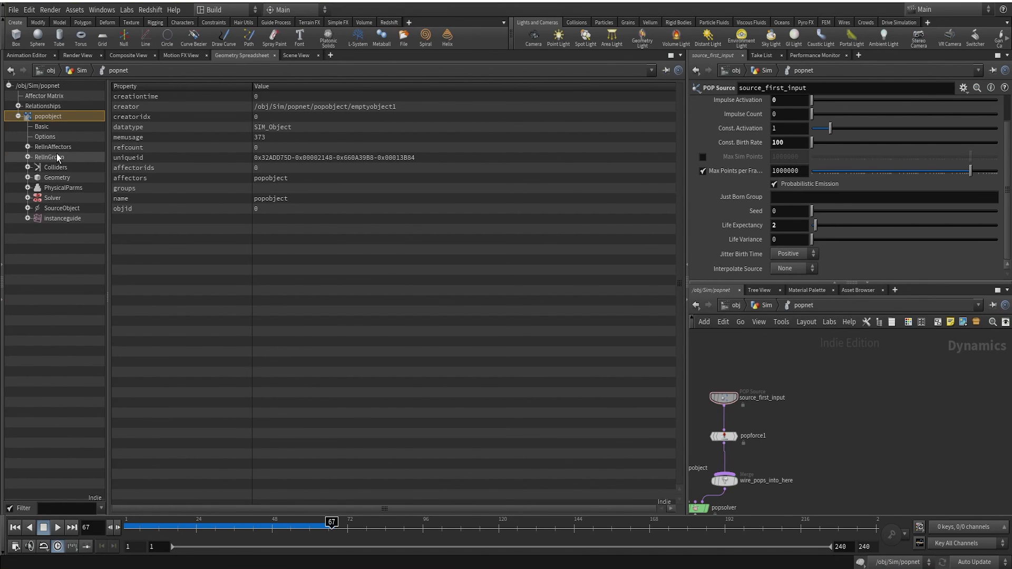
{"action": "left_click", "coordinate": [55, 177]}
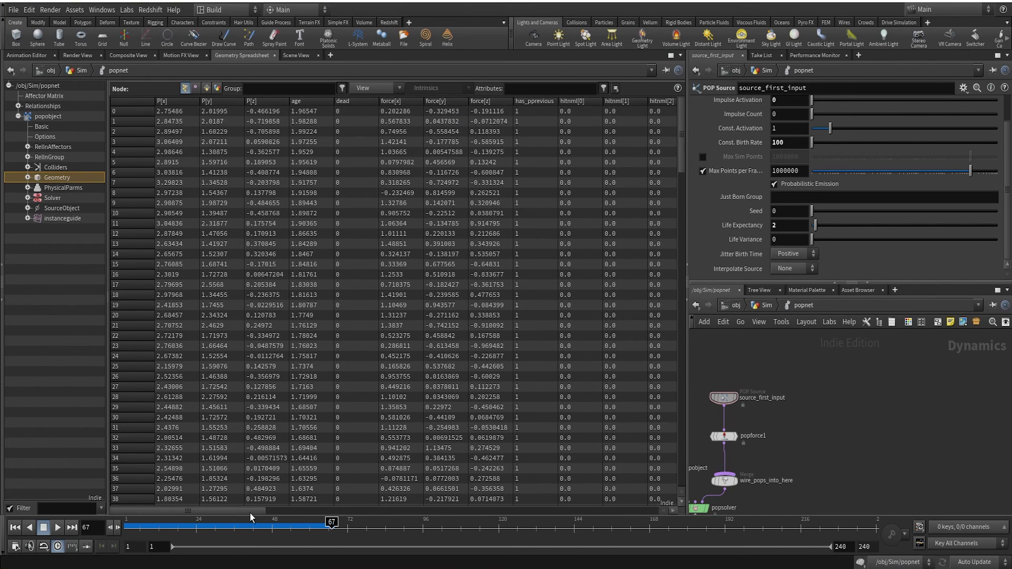
{"action": "left_click_drag", "start_coordinate": [250, 513], "coordinate": [473, 512]}
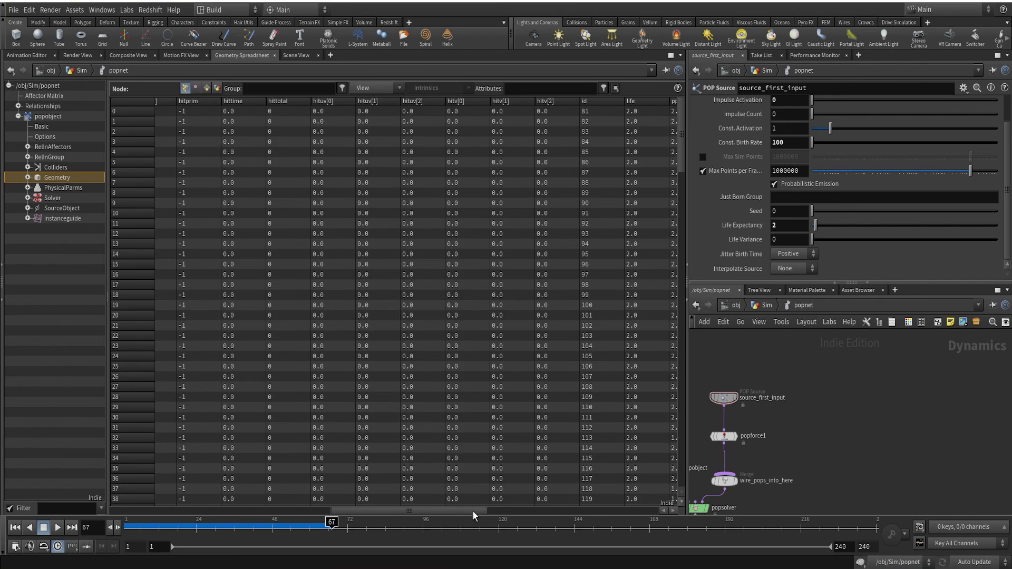
Filter the spreadsheet attributes to "life" and check the particles' values back at frame 21
{"action": "left_click", "coordinate": [539, 89]}
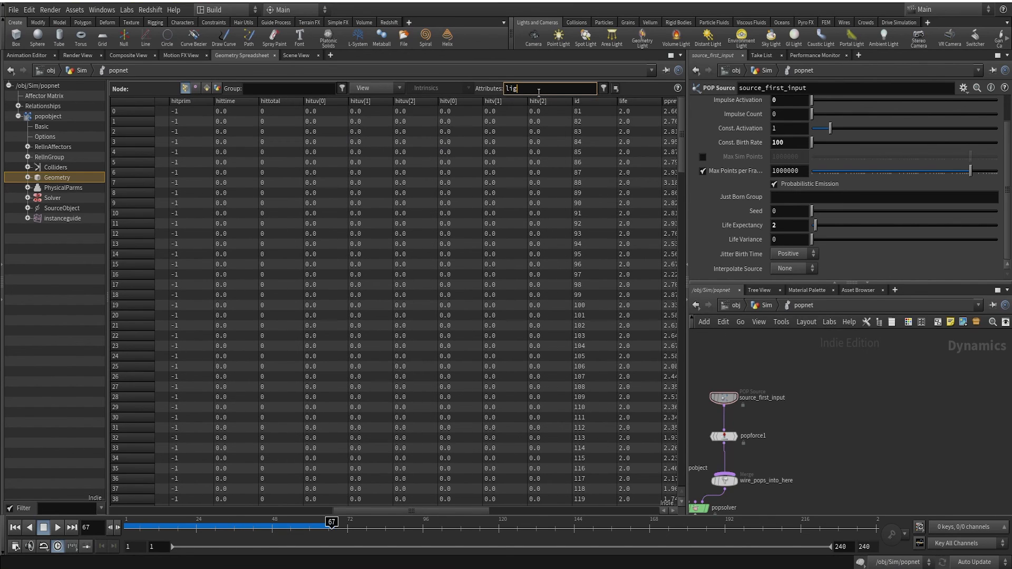
{"action": "type", "text": "life"}
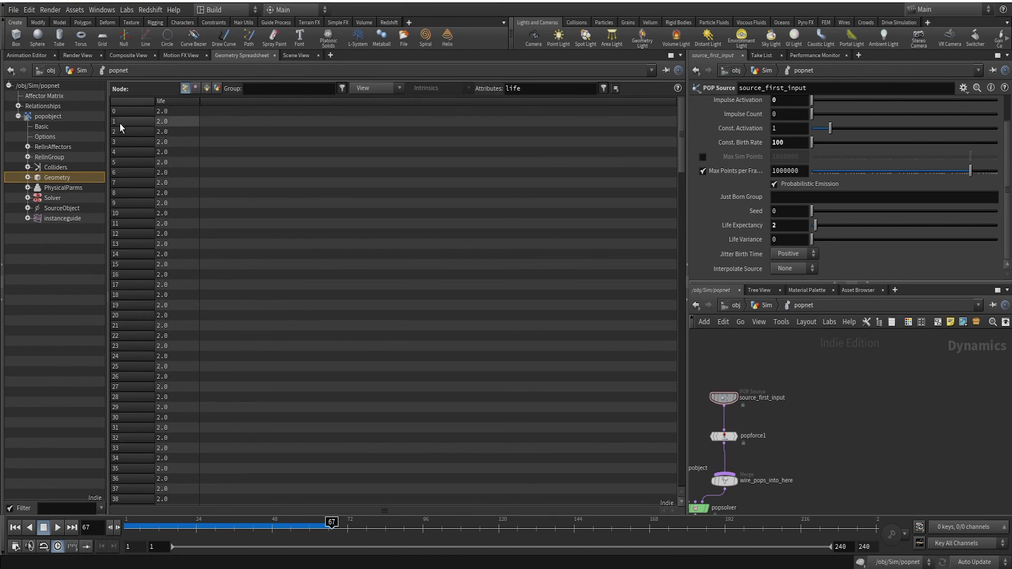
{"action": "left_click_drag", "start_coordinate": [247, 523], "coordinate": [187, 523]}
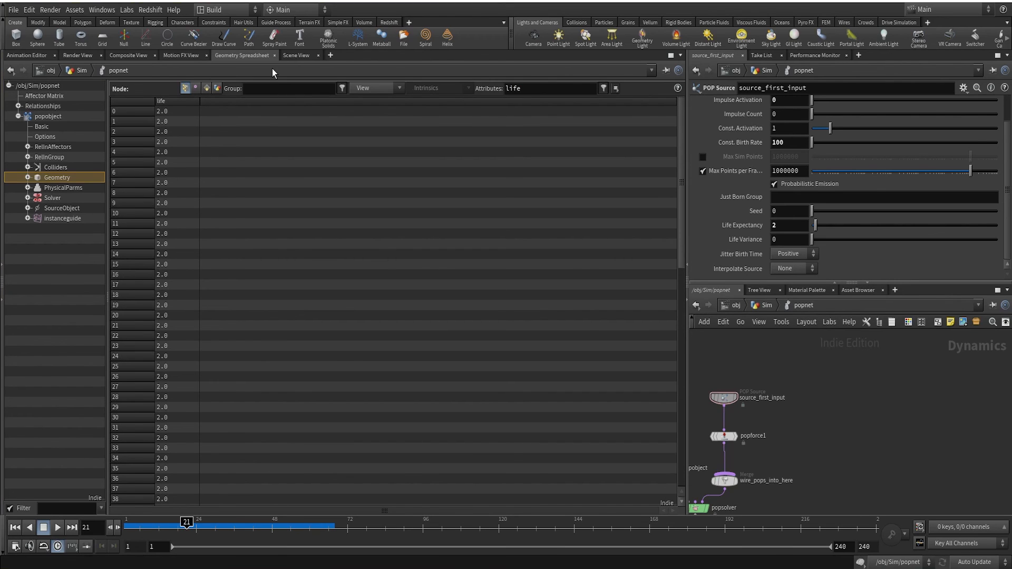
Return to the 3D scene and scrub to frames 53, 173 and 145, examining how the particles die off
{"action": "left_click", "coordinate": [296, 56]}
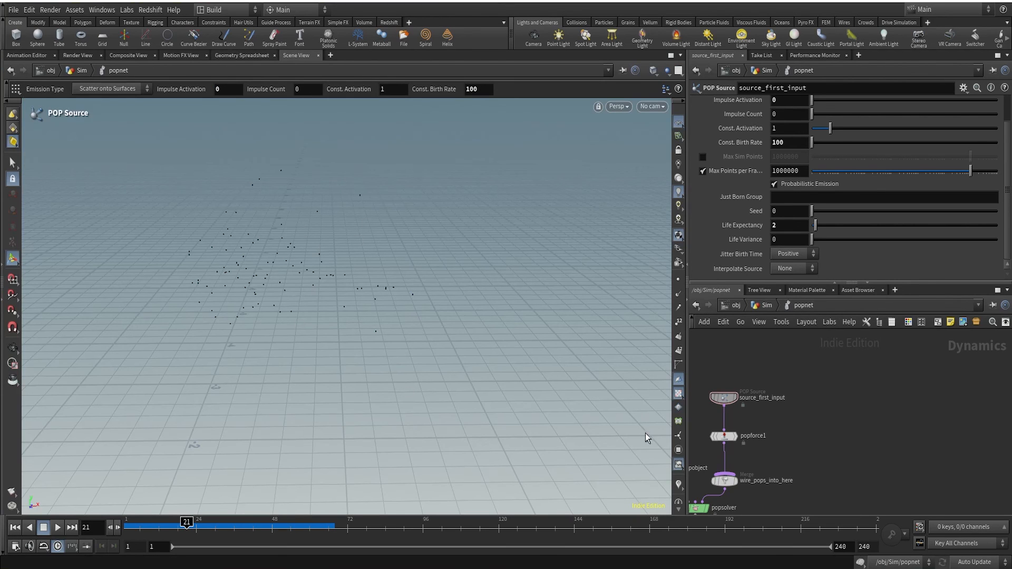
{"action": "middle_click_drag", "start_coordinate": [783, 465], "coordinate": [810, 422]}
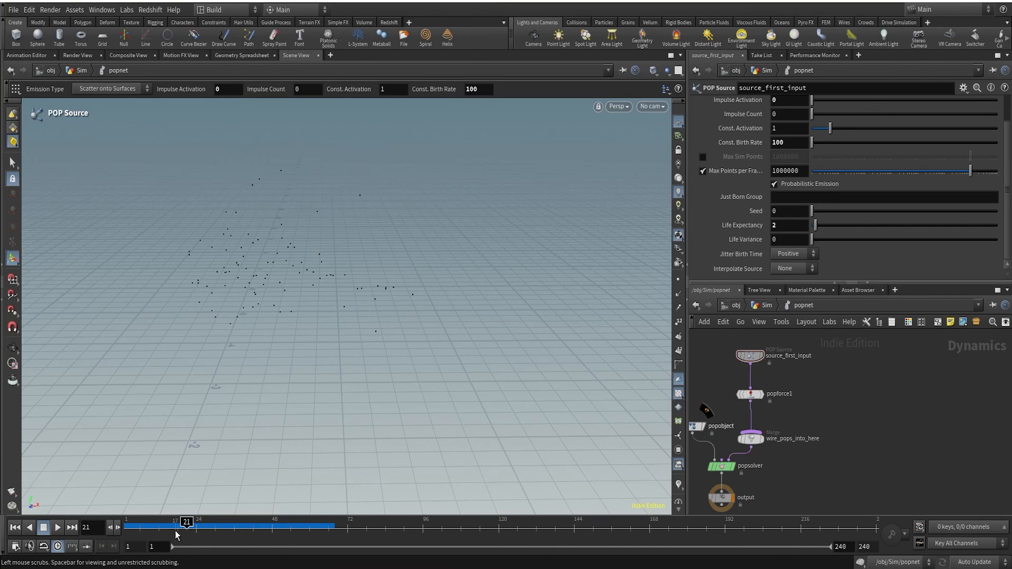
{"action": "left_click_drag", "start_coordinate": [186, 529], "coordinate": [288, 528]}
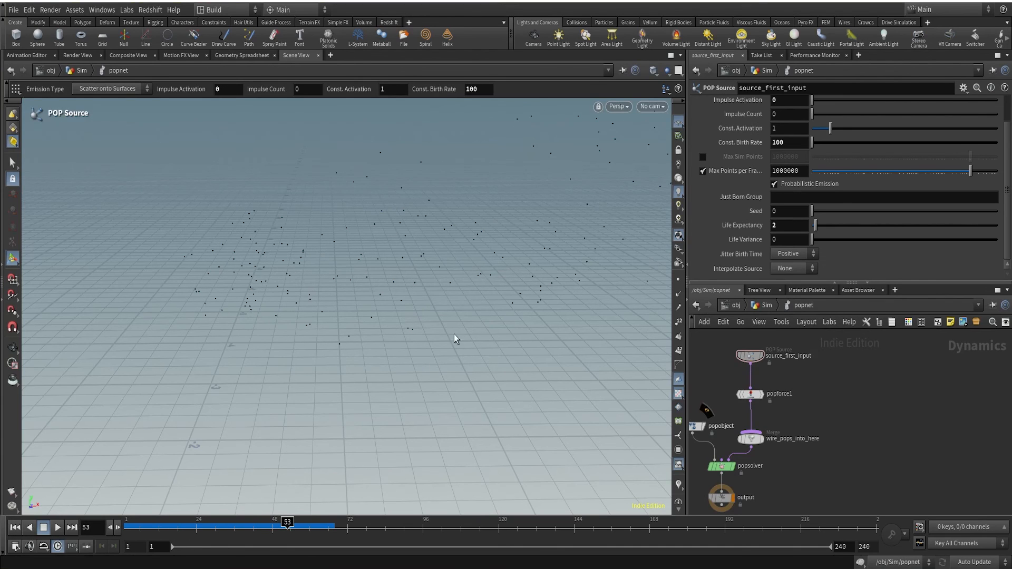
{"action": "left_click_drag", "start_coordinate": [477, 295], "coordinate": [450, 313]}
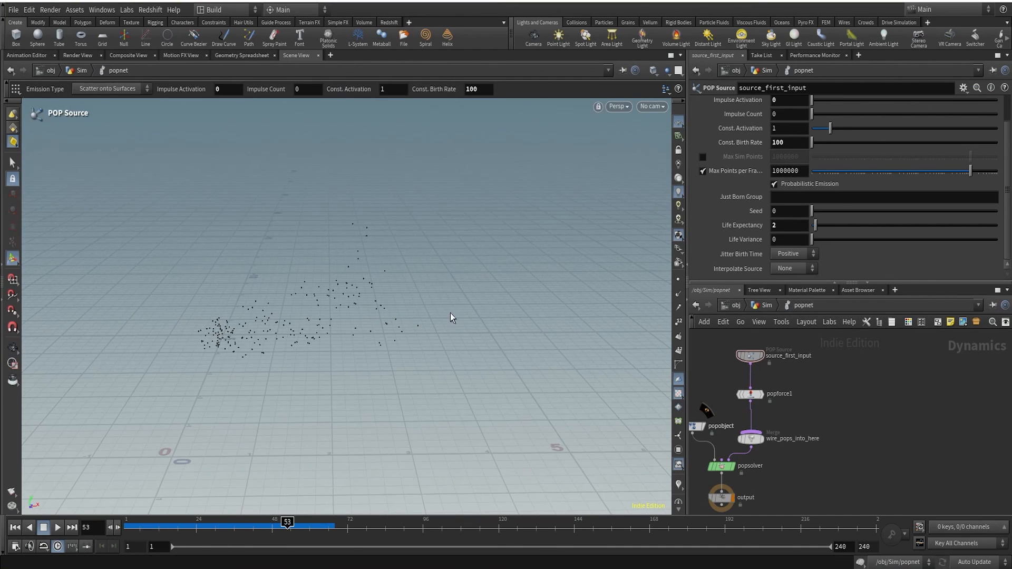
{"action": "left_click_drag", "start_coordinate": [288, 522], "coordinate": [665, 531]}
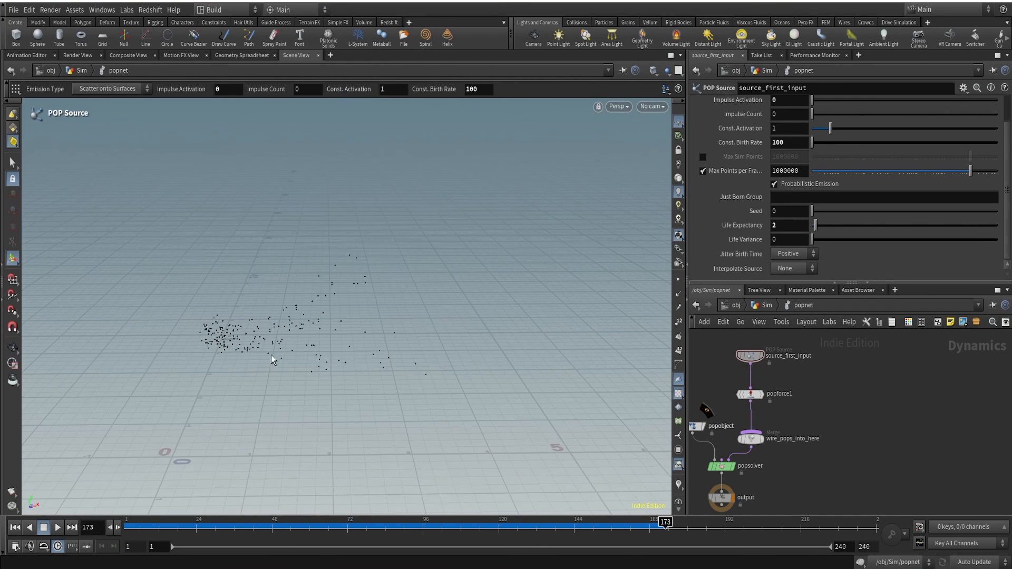
{"action": "mouse_move", "coordinate": [572, 527]}
{"action": "left_mouse_down"}
{"action": "mouse_move", "coordinate": [217, 522]}
{"action": "mouse_move", "coordinate": [577, 523]}
{"action": "left_mouse_up"}
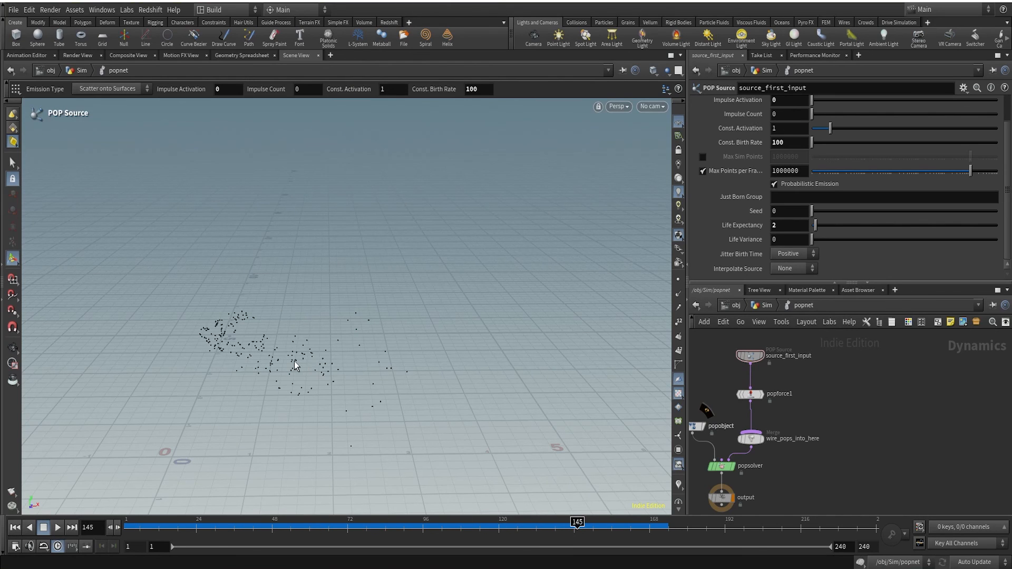
Set the POP source's Life Variance to 0.75
{"action": "left_click", "coordinate": [775, 241]}
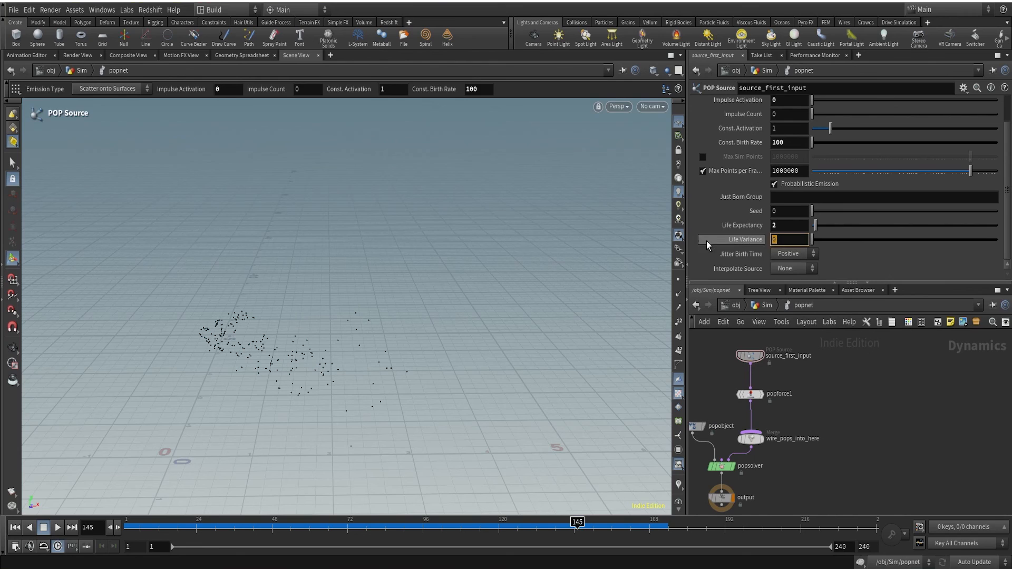
{"action": "type", "text": "0."}
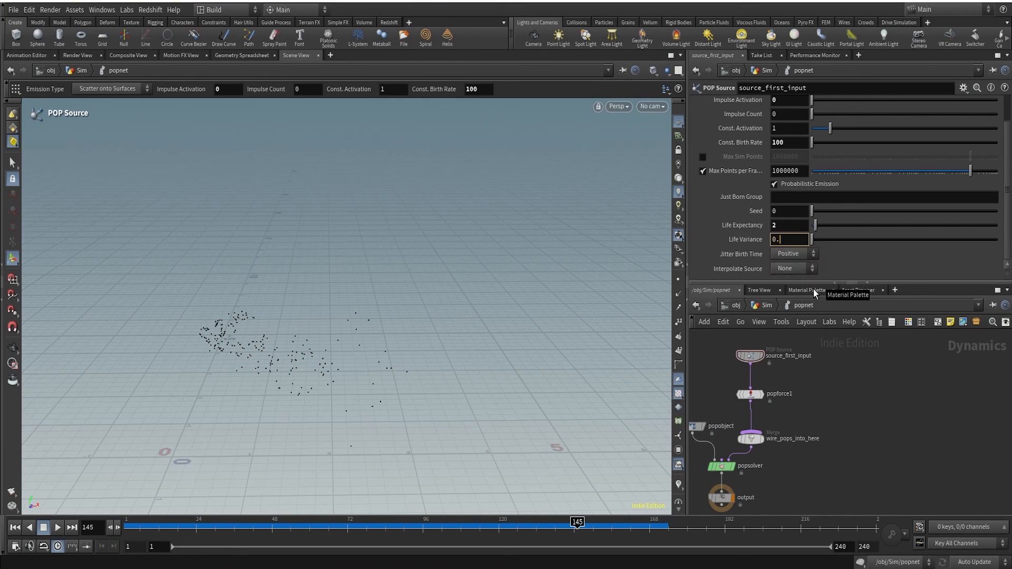
{"action": "type", "text": "75"}
{"action": "key", "text": "Return"}
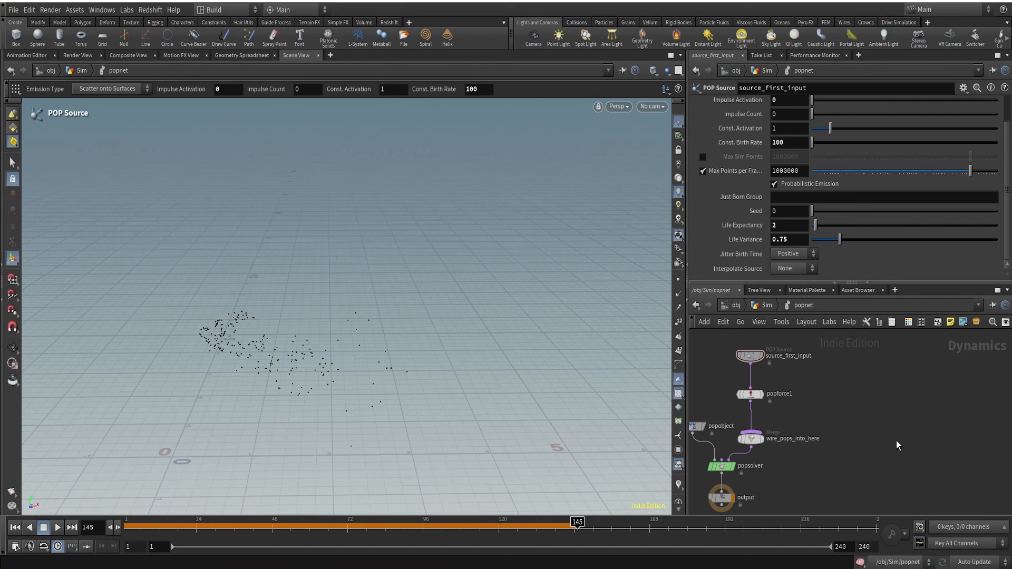
Add a sticky note beside the POP nodes reading "life expetancy +- life variance"
{"action": "left_click", "coordinate": [951, 322]}
{"action": "middle_click_drag", "start_coordinate": [959, 381], "coordinate": [928, 403]}
{"action": "scroll", "coordinate": [929, 403], "scroll_direction": "up", "scroll_amount": 5}
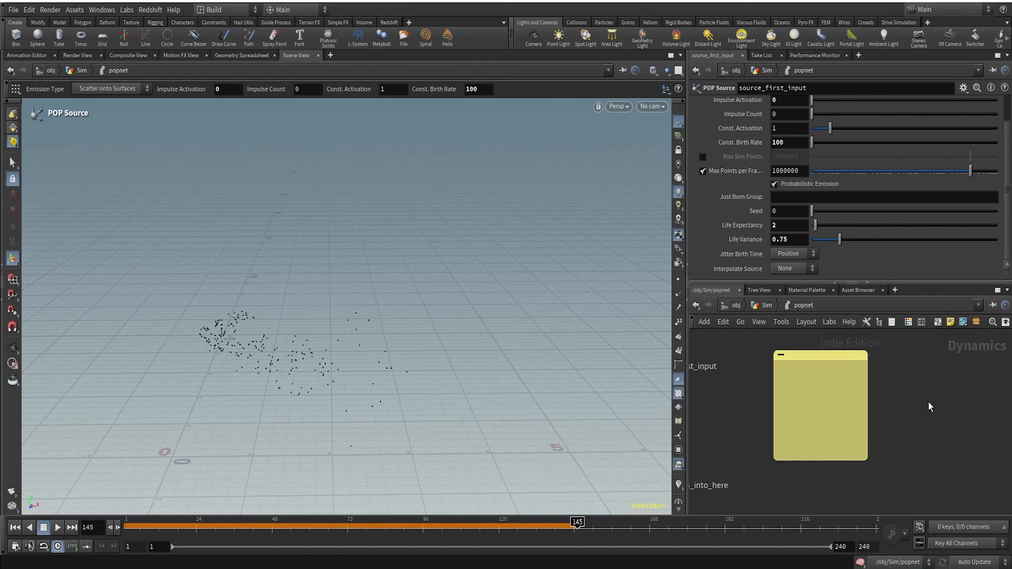
{"action": "left_click", "coordinate": [778, 383]}
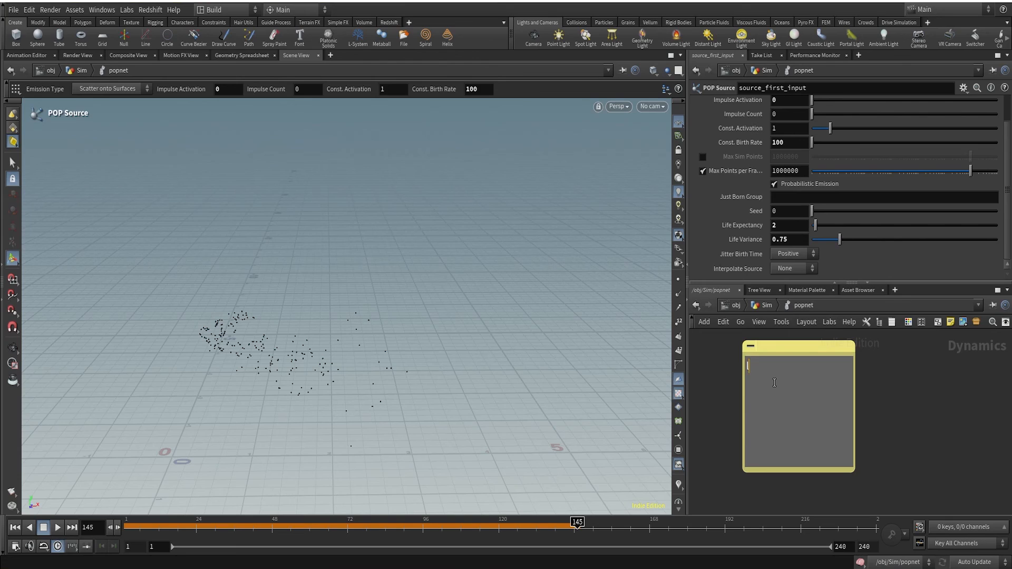
{"action": "type", "text": "life expetancy +- life variance"}
{"action": "left_click", "coordinate": [919, 412]}
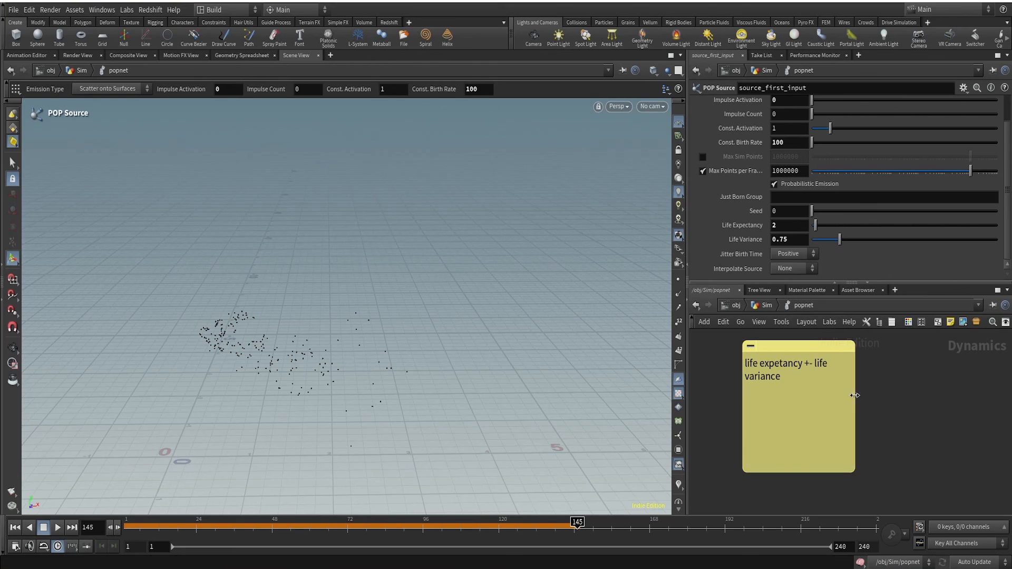
Add the calculations "2 + 0.75 = 2.75" and "2 - 0.75 = 1.25" to the life variance sticky note
{"action": "left_click", "coordinate": [808, 385]}
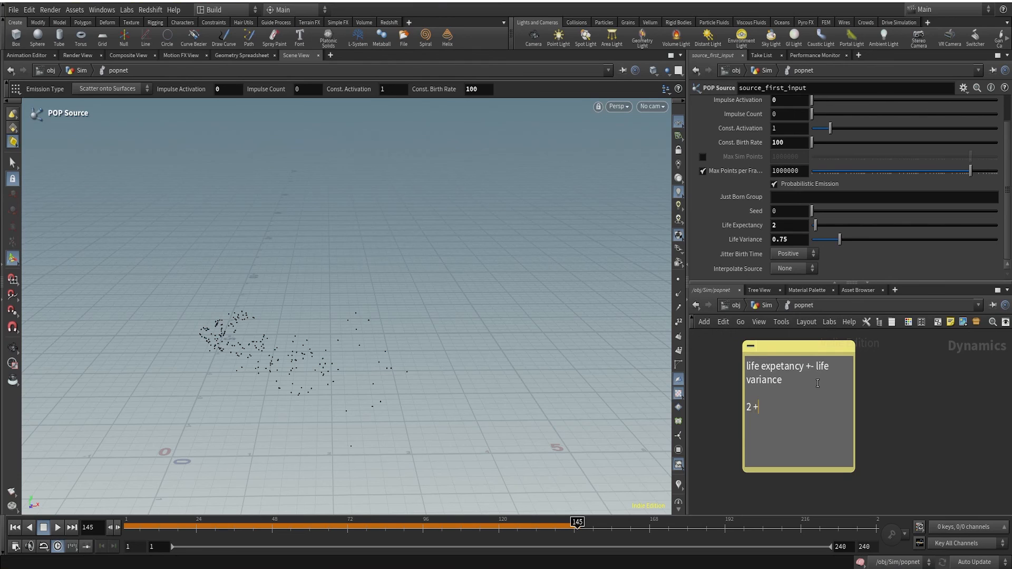
{"action": "type", "text": "2 + 0.75"}
{"action": "type", "text": "0.75"}
{"action": "left_click", "coordinate": [789, 406]}
{"action": "type", "text": "= 1.75"}
Complete the sticky note with the line "Life for the particles will be in between 1.25 to 2.75"
{"action": "type", "text": "ife"}
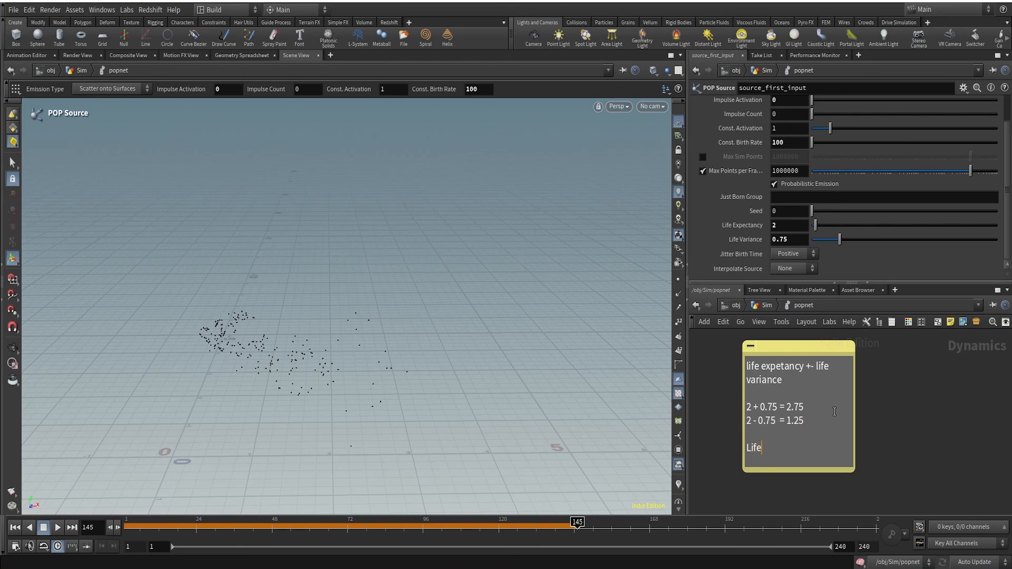
{"action": "type", "text": " for the particles will be in"}
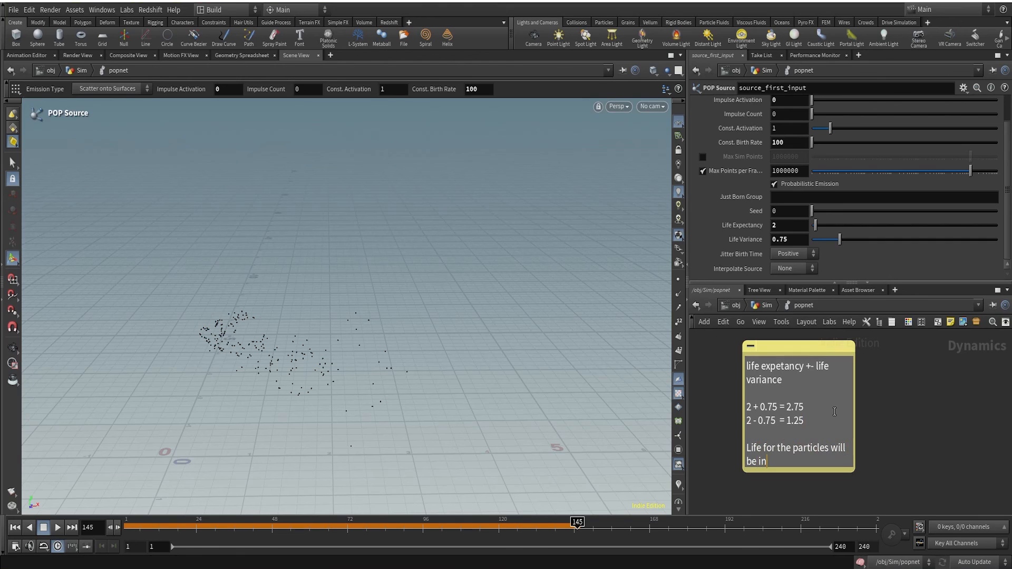
{"action": "type", "text": " between 1.25 to 2.75"}
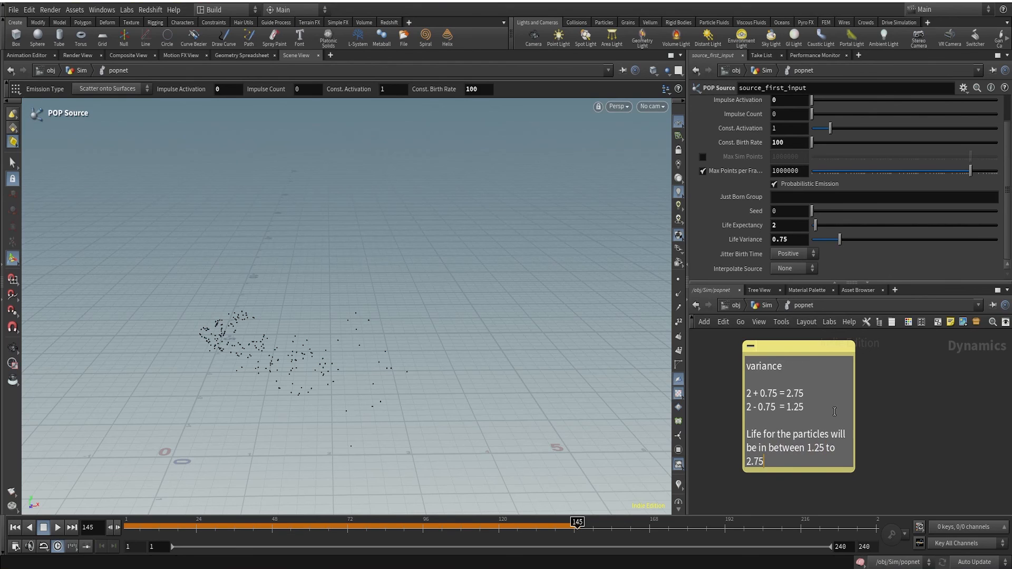
{"action": "left_click", "coordinate": [880, 424]}
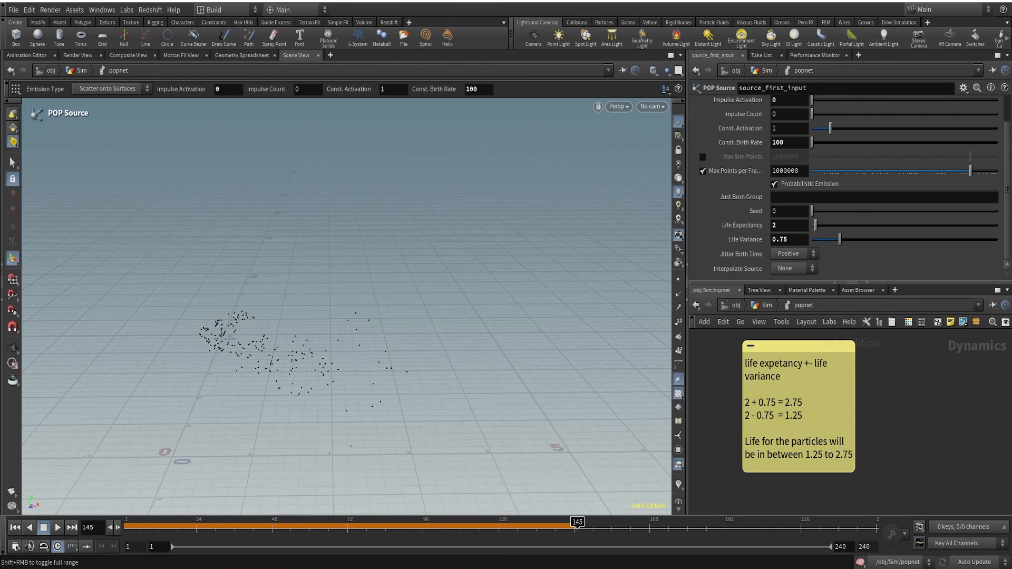
Play the particle simulation from the first frame, watching how the particles die, and rewind it to frame 1
{"action": "left_click", "coordinate": [12, 530]}
{"action": "left_click", "coordinate": [56, 530]}
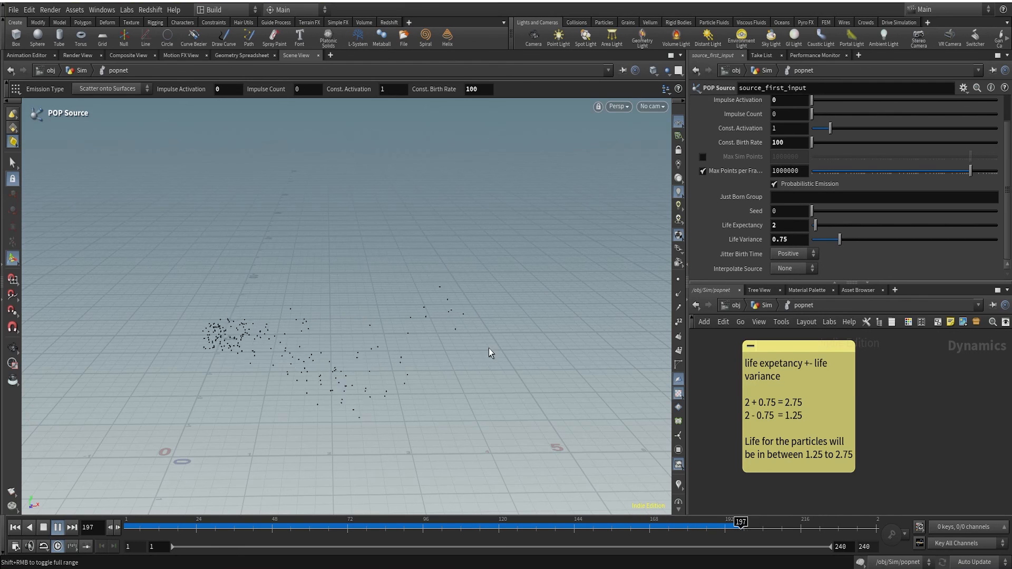
{"action": "left_click", "coordinate": [16, 528]}
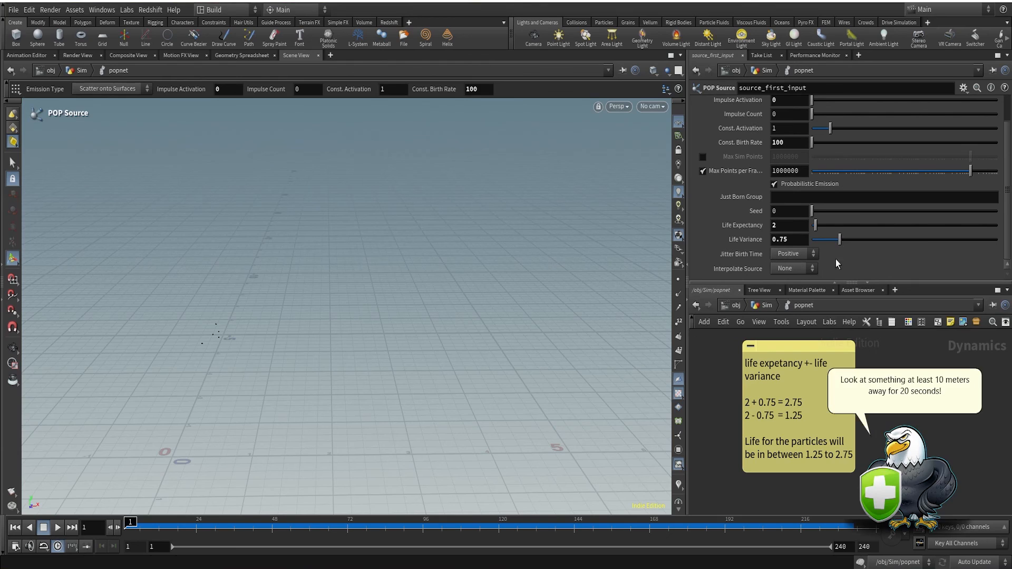
Review the POP source's attribute, binding and source settings
{"action": "scroll", "coordinate": [810, 225], "scroll_direction": "up", "scroll_amount": 3}
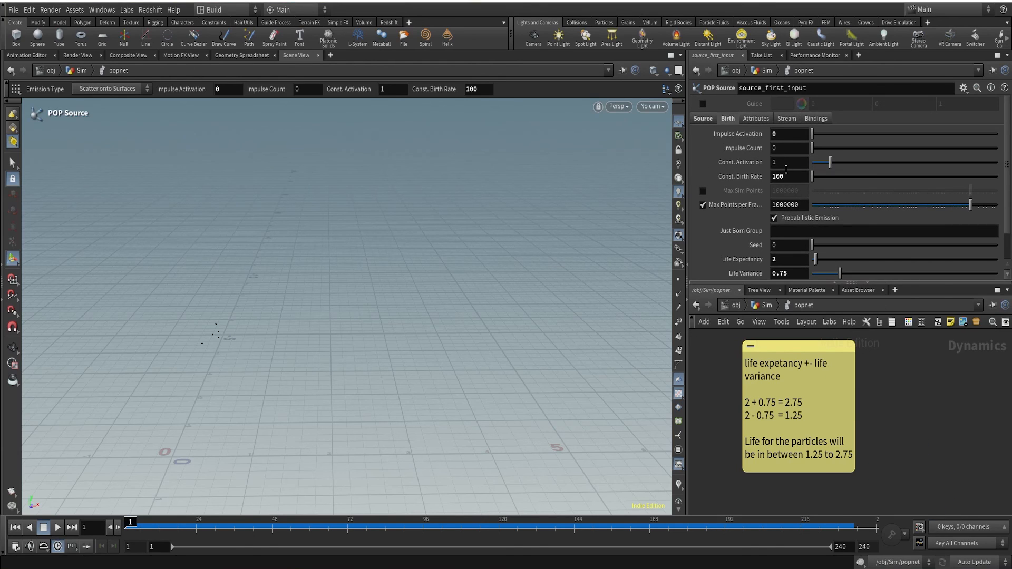
{"action": "left_click", "coordinate": [757, 119]}
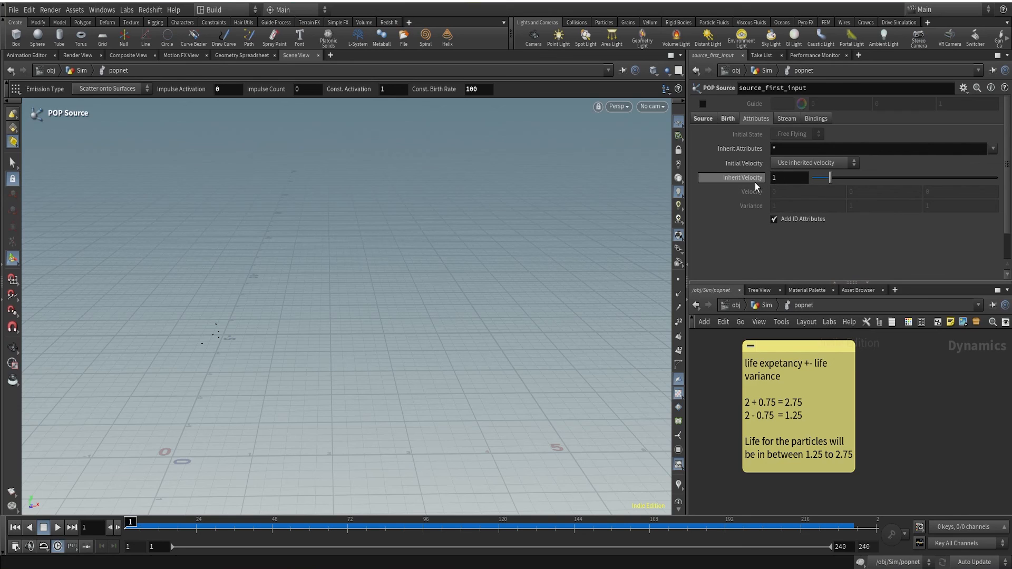
{"action": "left_click", "coordinate": [812, 118]}
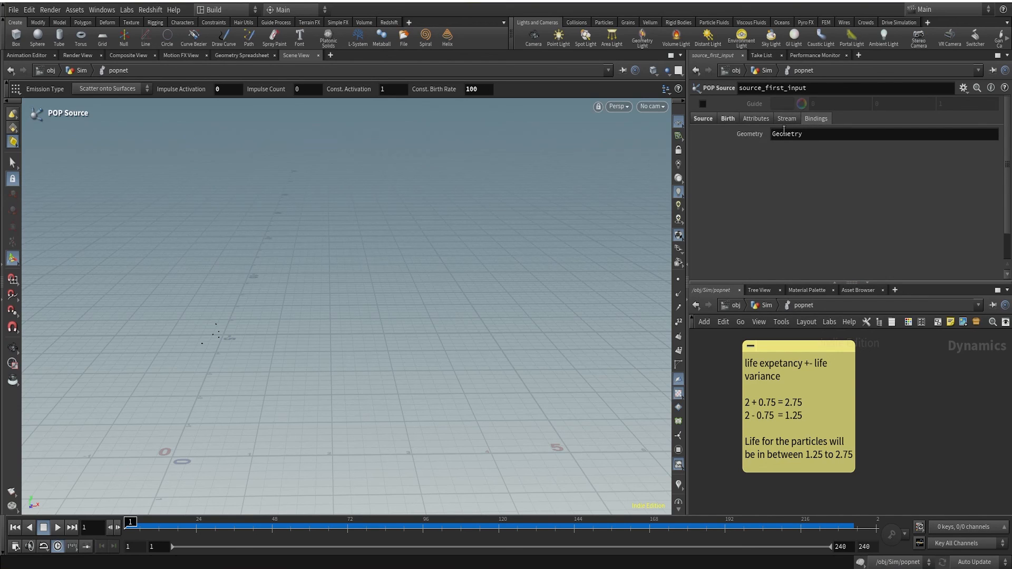
{"action": "left_click", "coordinate": [706, 119]}
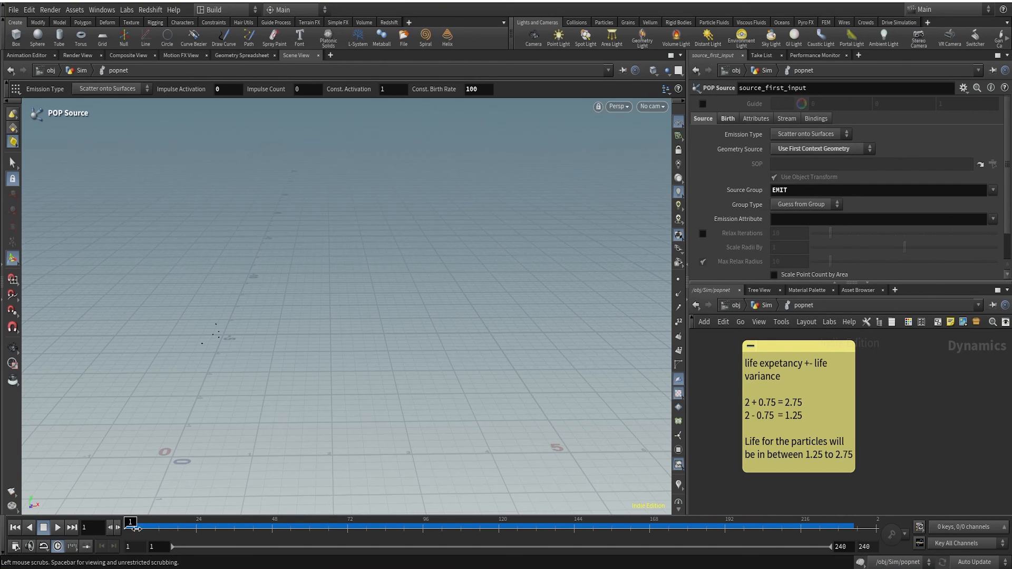
Scrub the simulation to frame 77 and examine the emitted particles from different angles
{"action": "left_click_drag", "start_coordinate": [131, 525], "coordinate": [364, 529]}
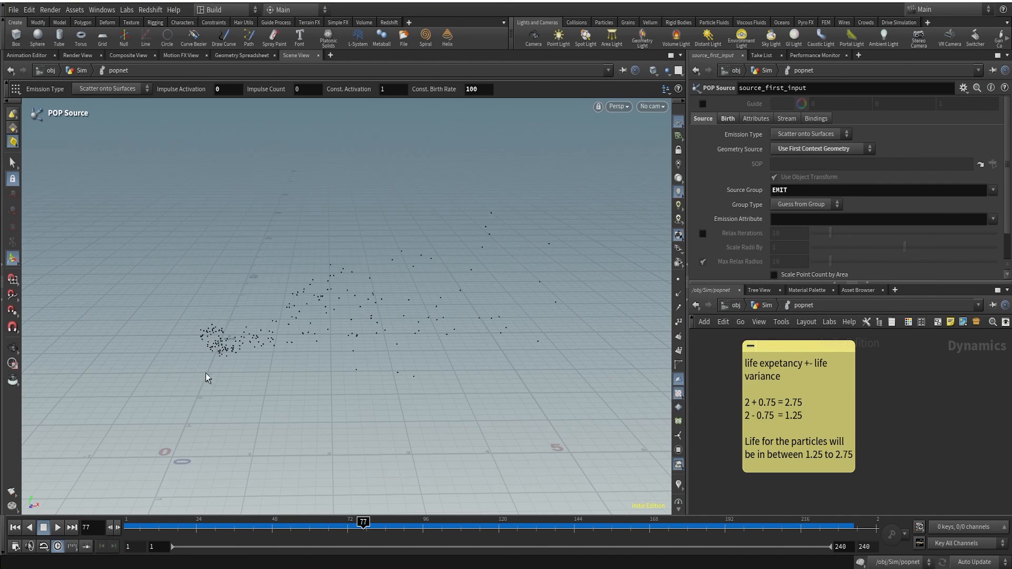
{"action": "key", "text": "Escape"}
{"action": "left_click_drag", "start_coordinate": [227, 377], "coordinate": [287, 291]}
{"action": "right_click_drag", "start_coordinate": [287, 290], "coordinate": [311, 269]}
{"action": "left_click_drag", "start_coordinate": [312, 270], "coordinate": [316, 285]}
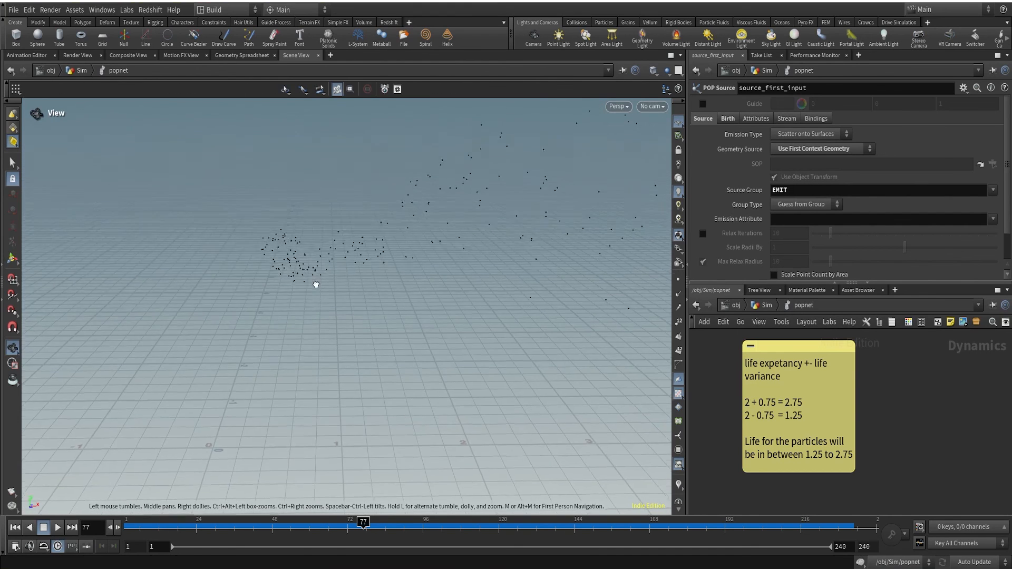
{"action": "middle_click_drag", "start_coordinate": [316, 285], "coordinate": [324, 271]}
{"action": "right_click_drag", "start_coordinate": [324, 271], "coordinate": [311, 312], "text": "alt"}
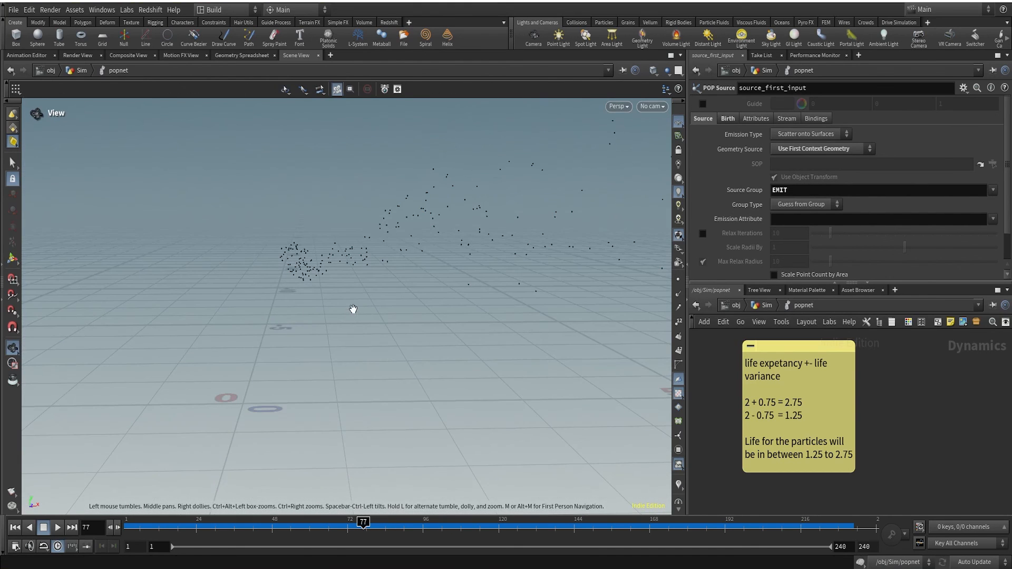
Return to the Sim network, show group1 as a template and scrub to frame 110 to view the particles against the statue
{"action": "left_click", "coordinate": [770, 306]}
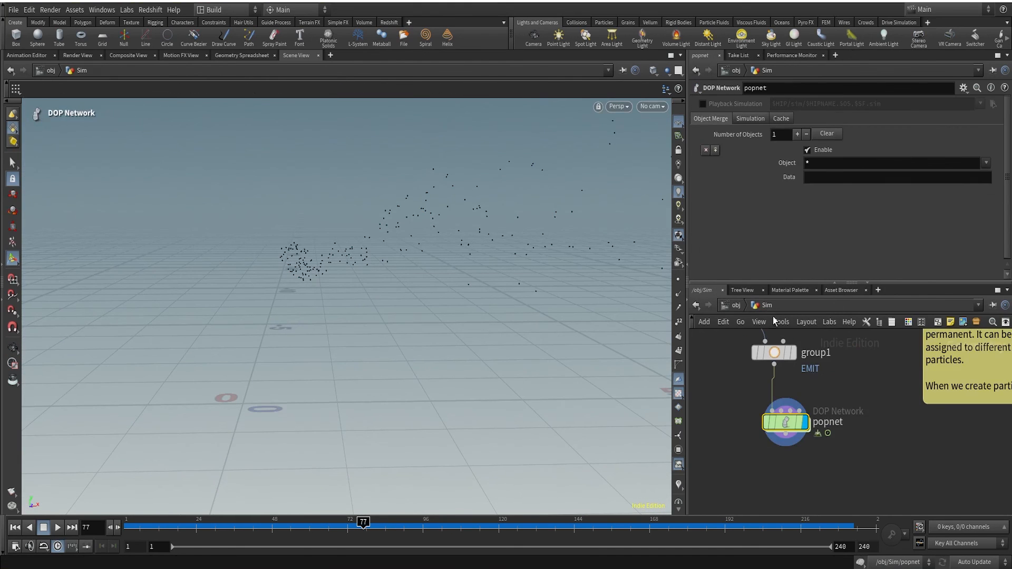
{"action": "left_click", "coordinate": [790, 352]}
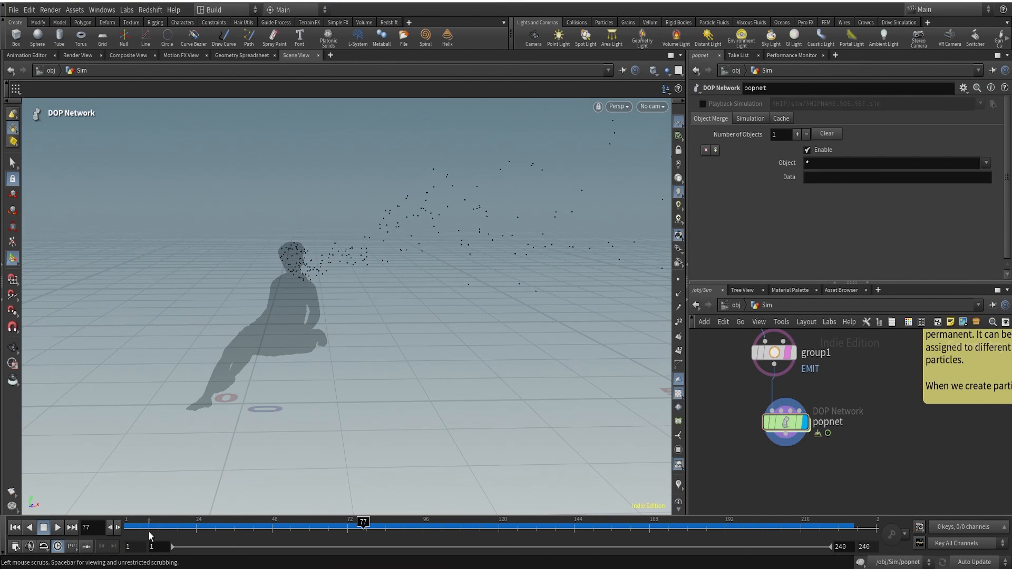
{"action": "left_click_drag", "start_coordinate": [148, 528], "coordinate": [467, 525]}
Bypass the group1 node and insert an Attribute Adjust Float node between it and popnet
{"action": "middle_click_drag", "start_coordinate": [866, 393], "coordinate": [892, 386]}
{"action": "left_click", "coordinate": [765, 370]}
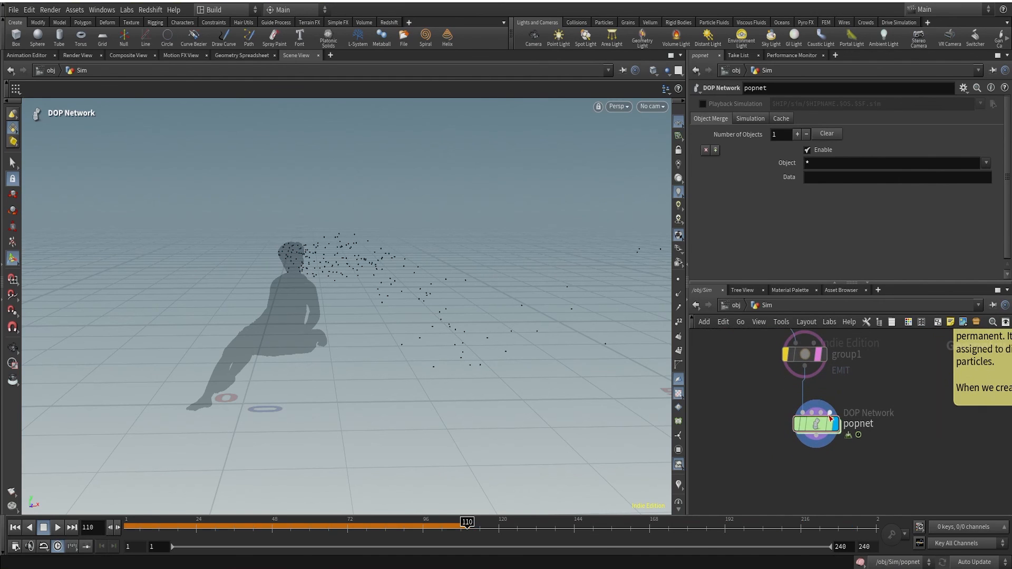
{"action": "left_click_drag", "start_coordinate": [816, 424], "coordinate": [805, 491]}
{"action": "key", "text": "Tab"}
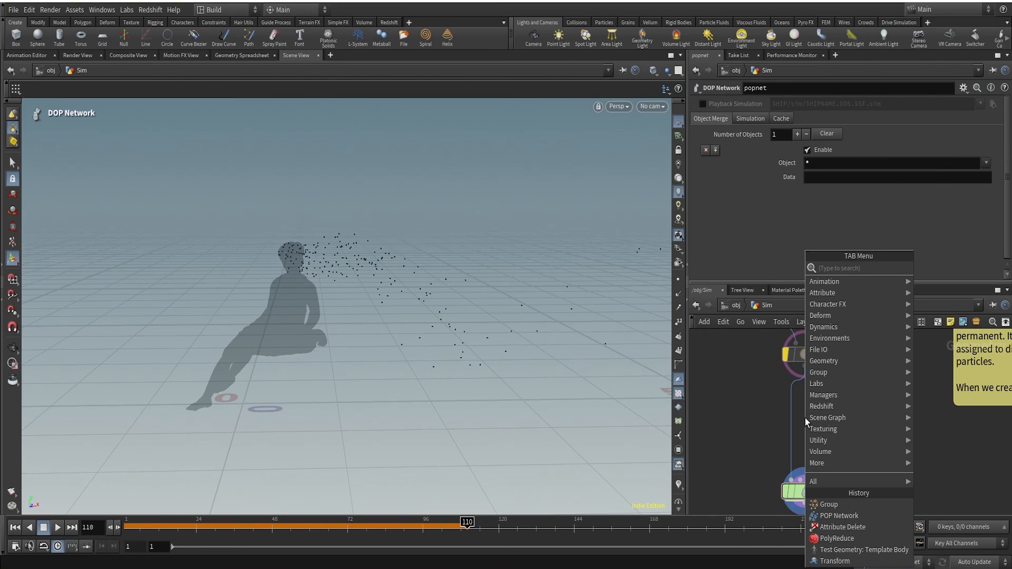
{"action": "type", "text": "aaf"}
{"action": "key", "text": "Return"}
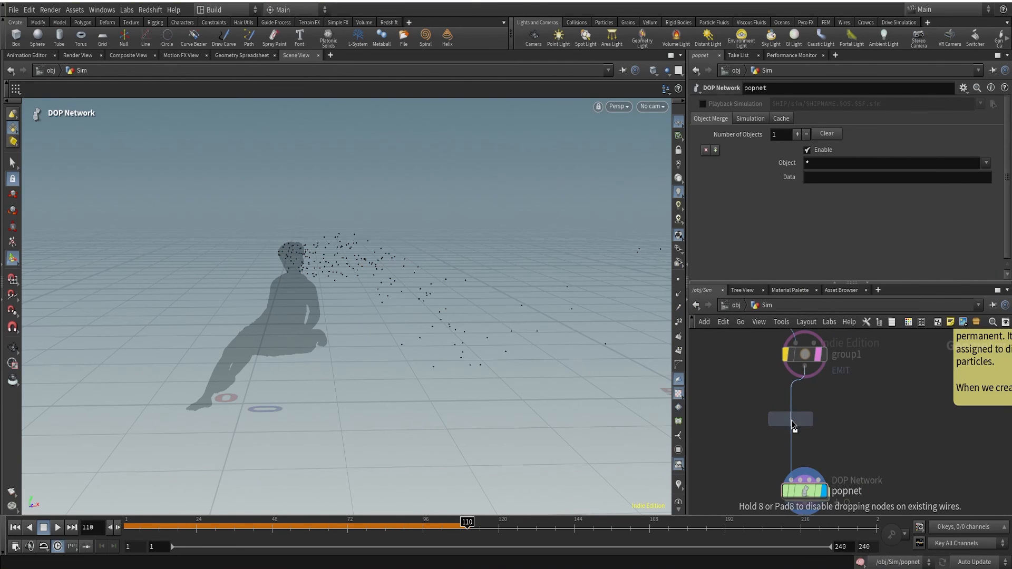
{"action": "left_click", "coordinate": [790, 419]}
Display the Attribute Adjust Float node at frame 1 and set its attribute name to mask
{"action": "left_click", "coordinate": [15, 528]}
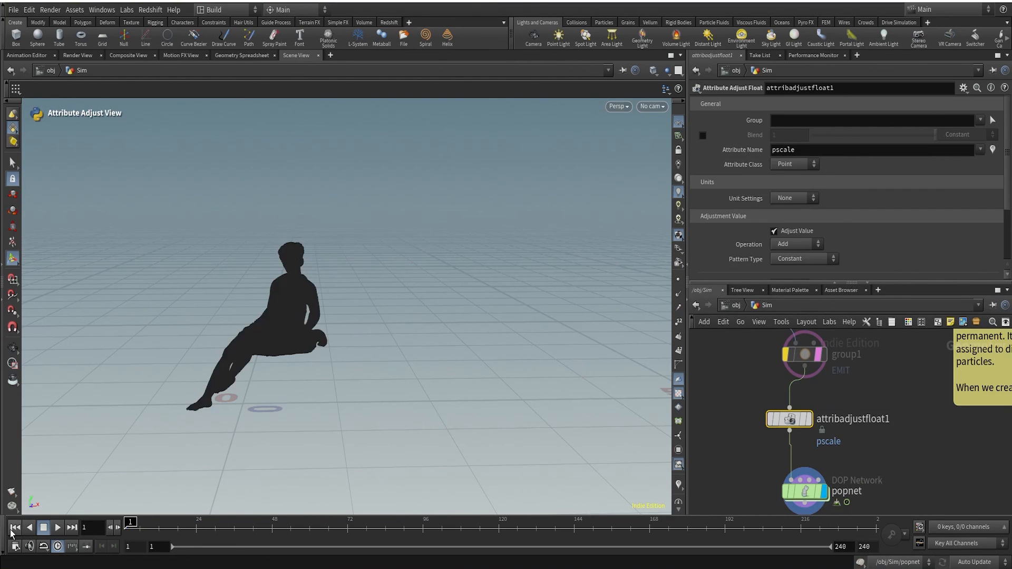
{"action": "left_click", "coordinate": [807, 420]}
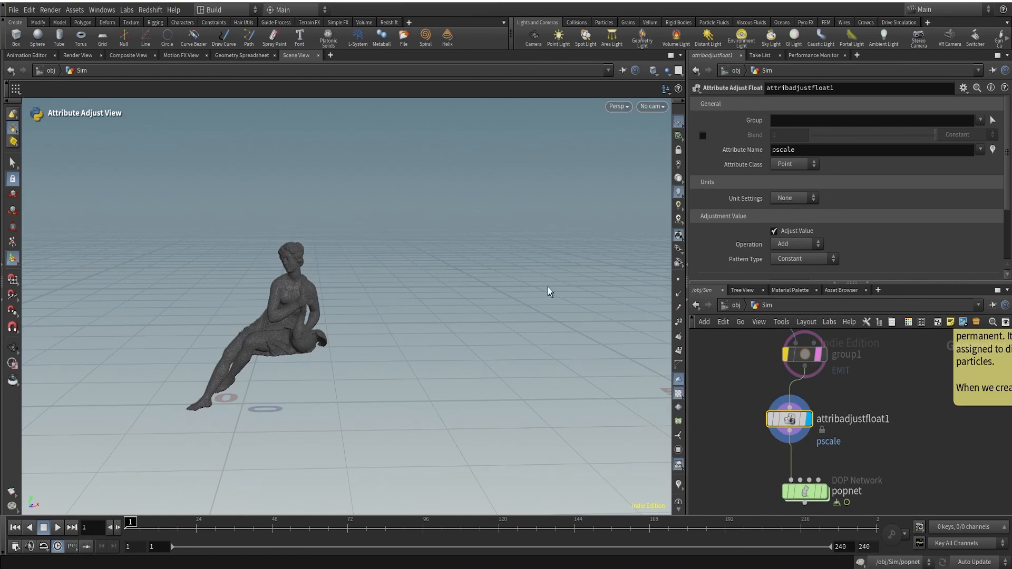
{"action": "double_click", "coordinate": [801, 150]}
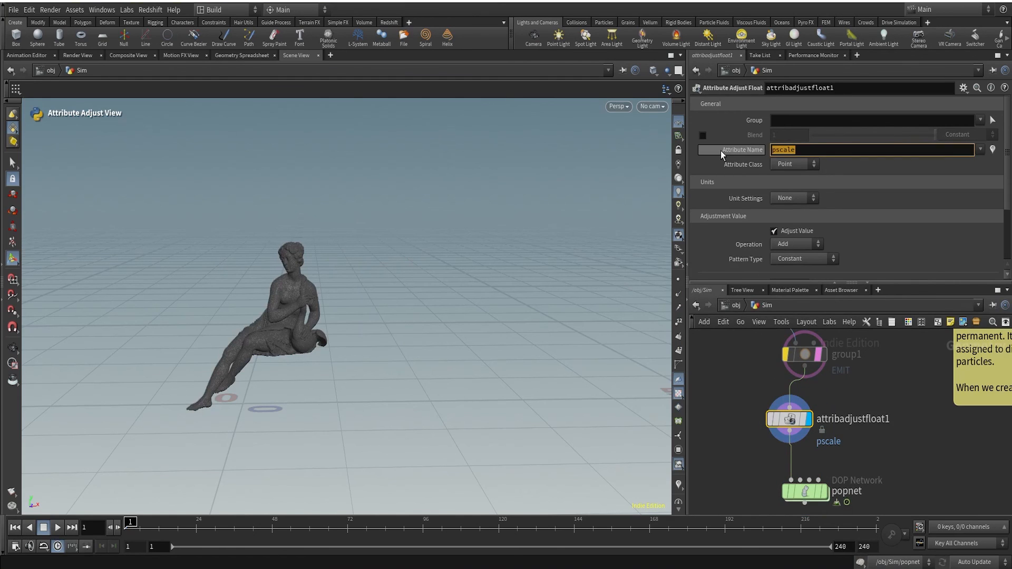
{"action": "type", "text": "mask"}
{"action": "key", "text": "Return"}
Set the mask adjustment's operation to Set Always and its pattern type to Noise
{"action": "scroll", "coordinate": [810, 182], "scroll_direction": "down", "scroll_amount": 1}
{"action": "scroll", "coordinate": [809, 183], "scroll_direction": "down", "scroll_amount": 1}
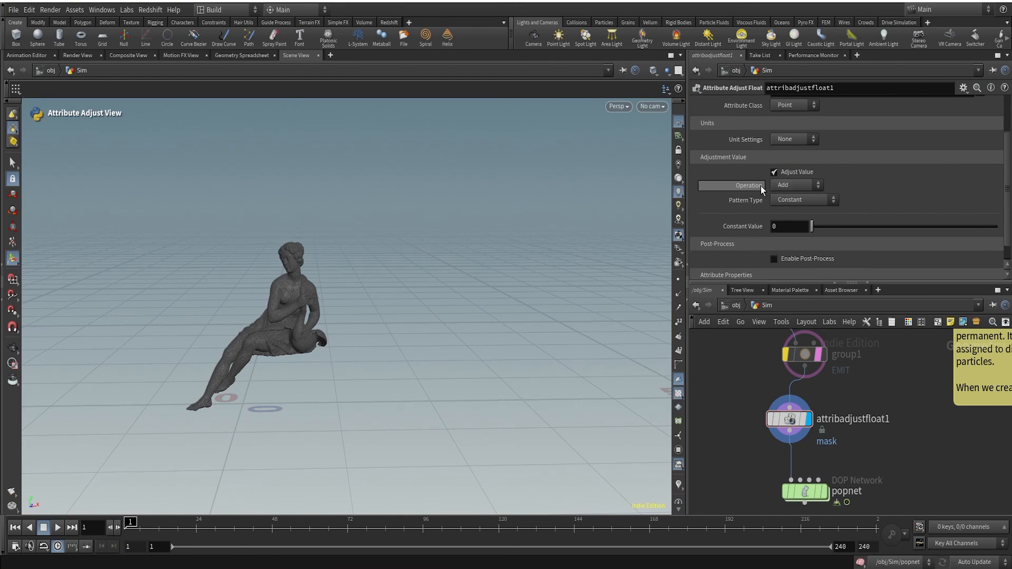
{"action": "left_click", "coordinate": [819, 186]}
{"action": "left_click", "coordinate": [796, 210]}
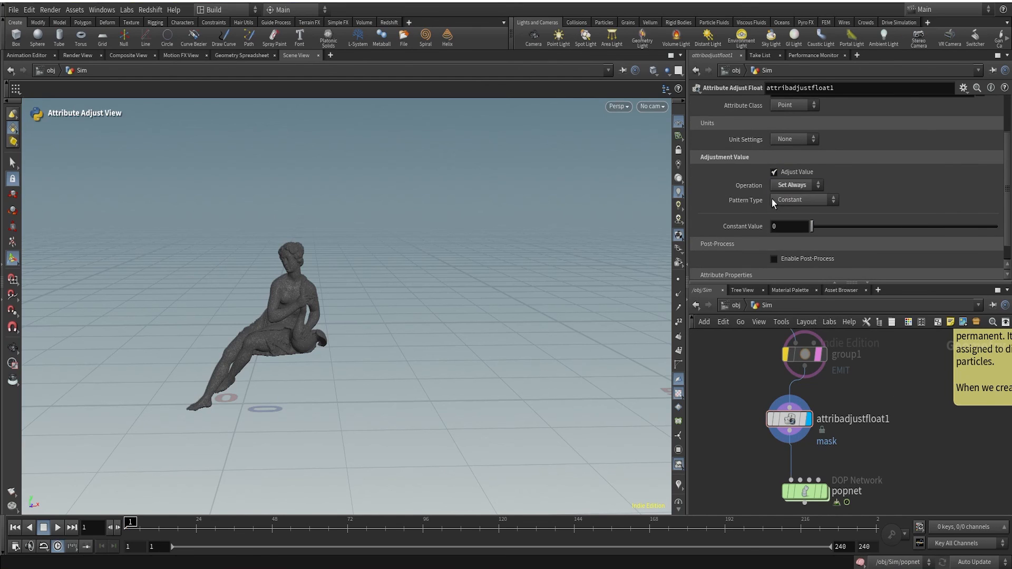
{"action": "left_click", "coordinate": [774, 201]}
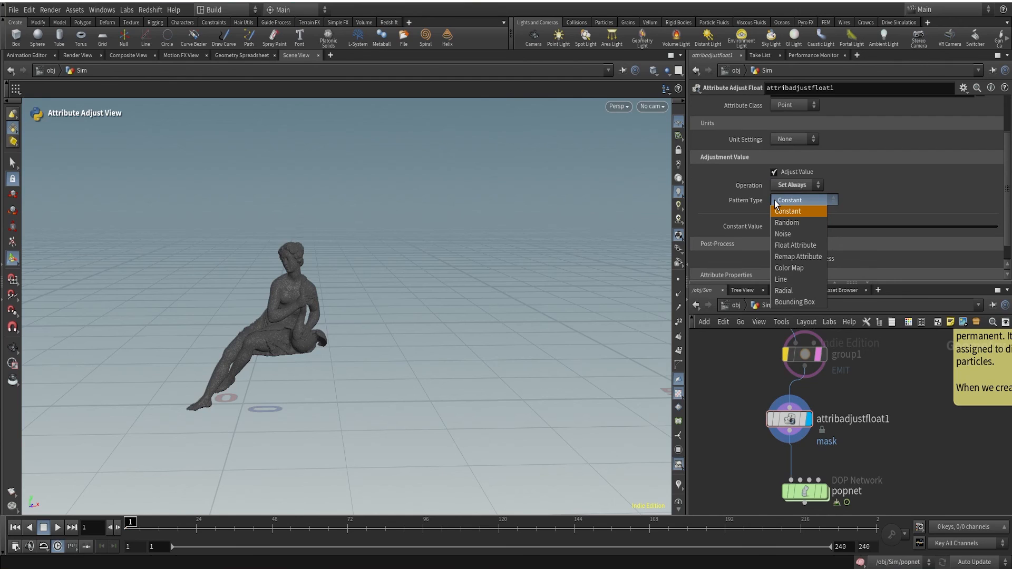
{"action": "left_click", "coordinate": [791, 233]}
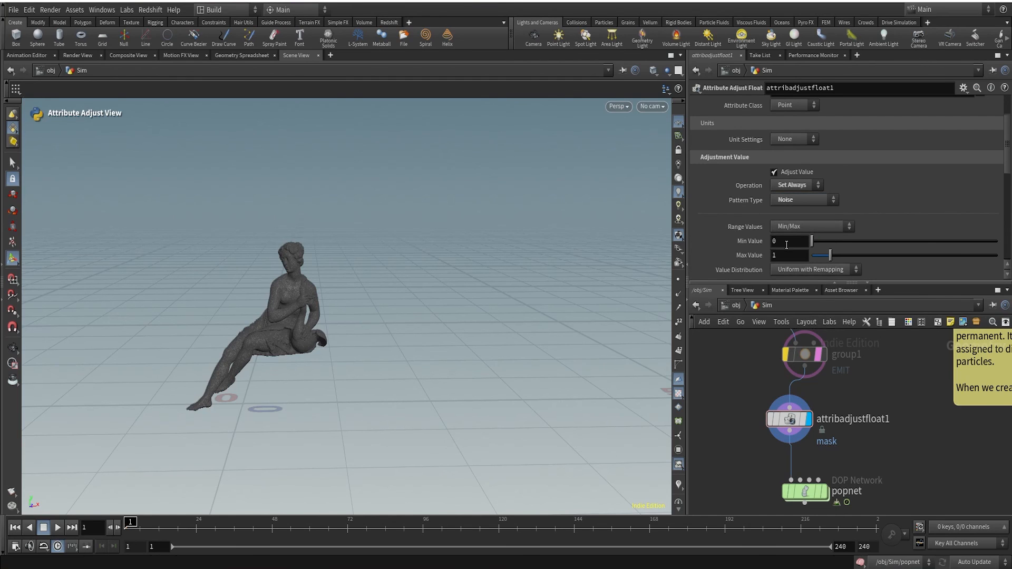
{"action": "scroll", "coordinate": [762, 254], "scroll_direction": "down", "scroll_amount": 3}
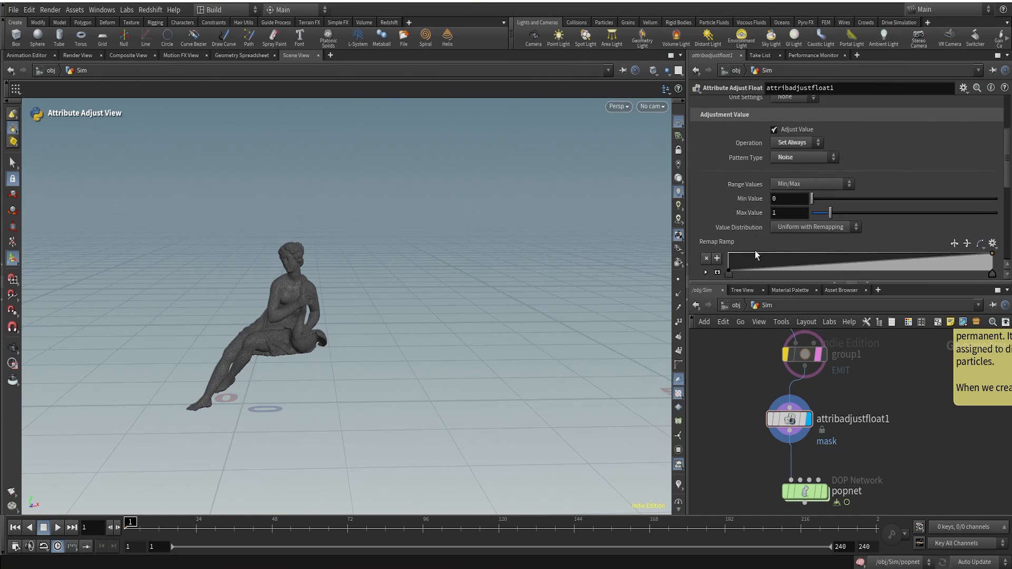
{"action": "scroll", "coordinate": [789, 227], "scroll_direction": "down", "scroll_amount": 3}
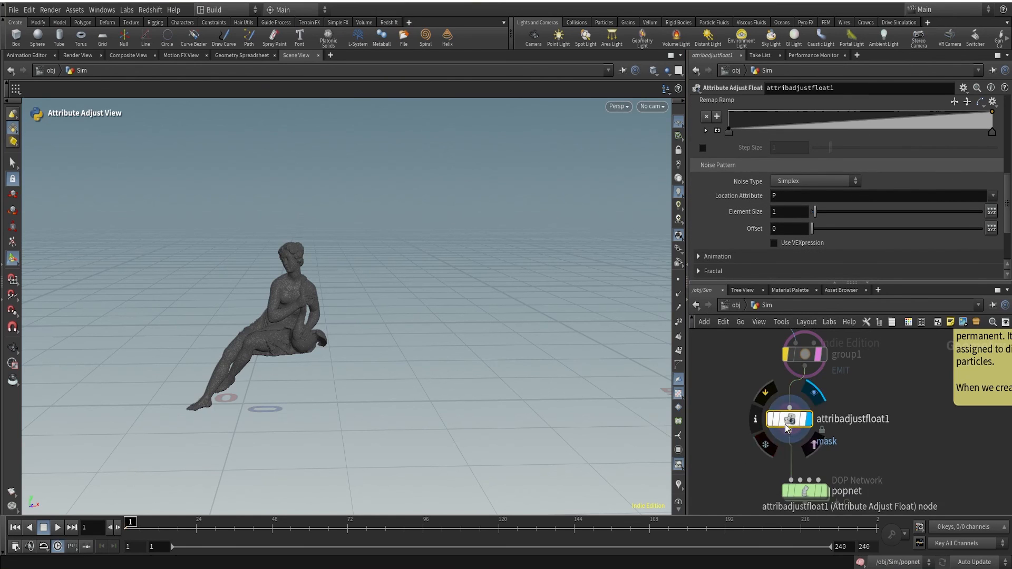
Visualize the mask attribute from the node's info and inspect its colours on the statue
{"action": "left_click", "coordinate": [759, 423]}
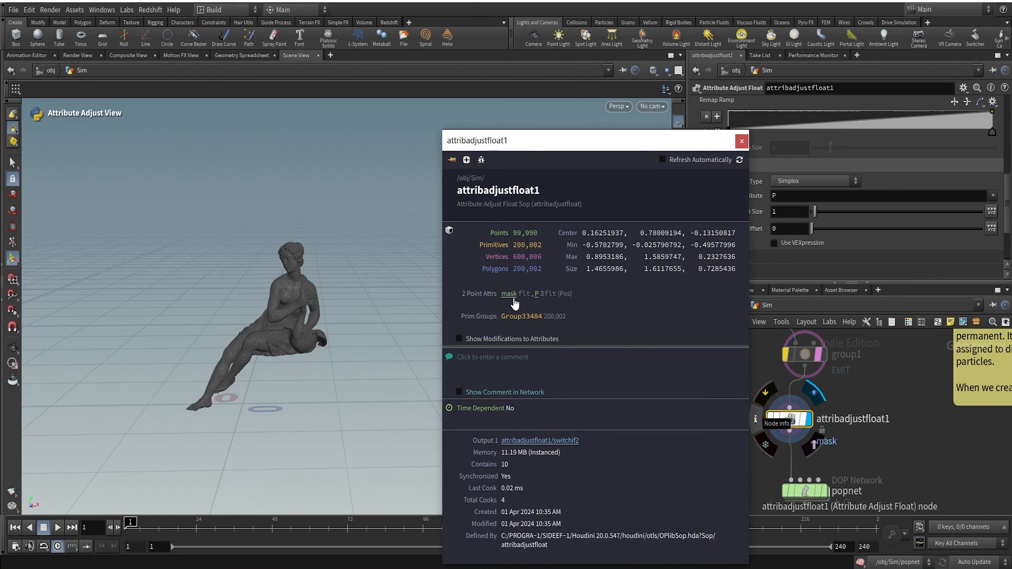
{"action": "left_click", "coordinate": [742, 140]}
{"action": "left_click", "coordinate": [679, 485]}
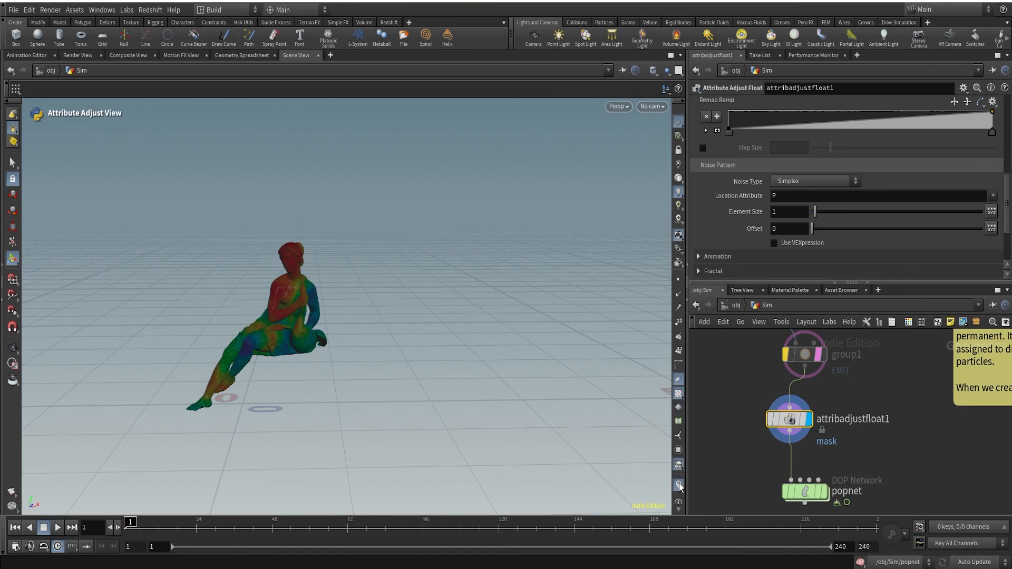
{"action": "key", "text": "Escape"}
{"action": "scroll", "coordinate": [328, 288], "scroll_direction": "up", "scroll_amount": 5}
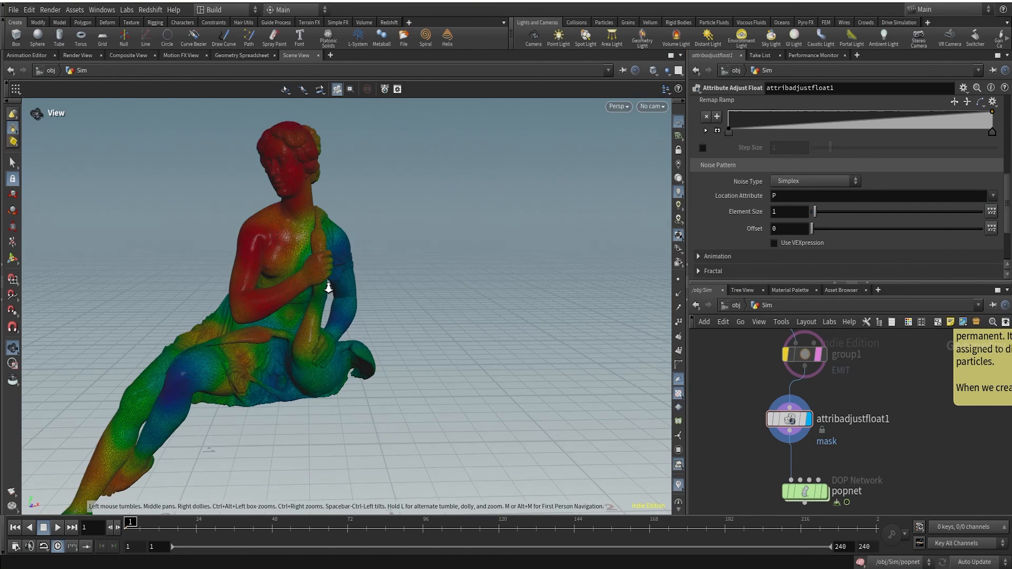
{"action": "scroll", "coordinate": [329, 286], "scroll_direction": "down", "scroll_amount": 5}
Open the mask visualizer's settings for editing
{"action": "right_click", "coordinate": [681, 486]}
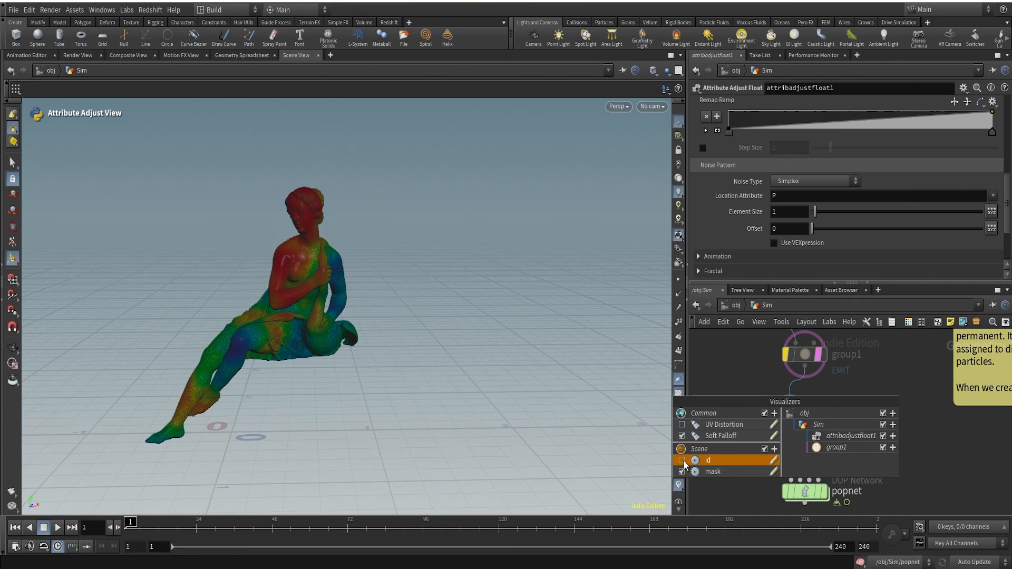
{"action": "left_click", "coordinate": [773, 472]}
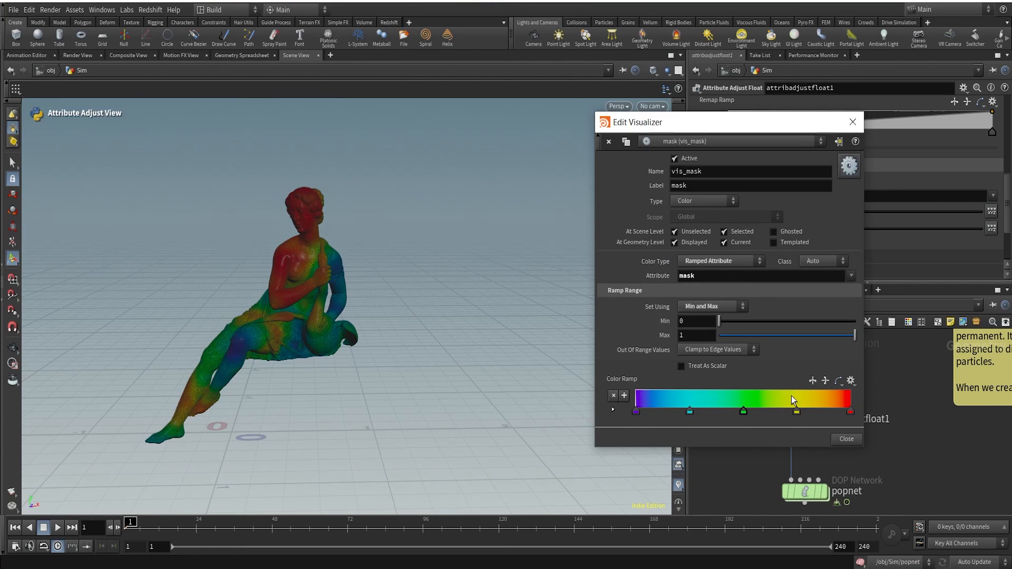
Change the mask visualizer's color ramp to a black-to-white gradient and close the visualizer settings
{"action": "left_click", "coordinate": [851, 382]}
{"action": "left_click", "coordinate": [864, 428]}
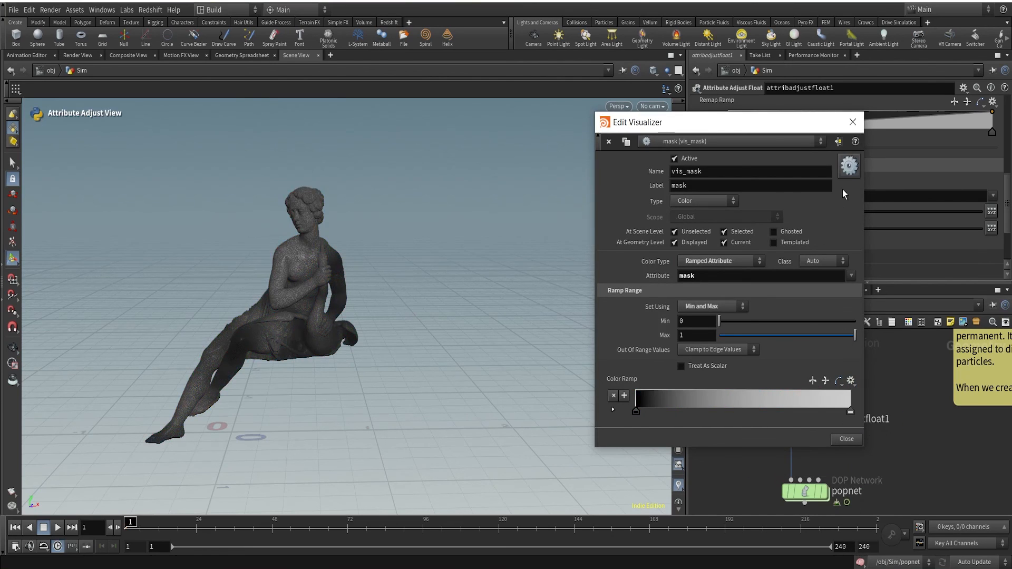
{"action": "left_click", "coordinate": [852, 122]}
{"action": "scroll", "coordinate": [311, 294], "scroll_direction": "up", "scroll_amount": 3}
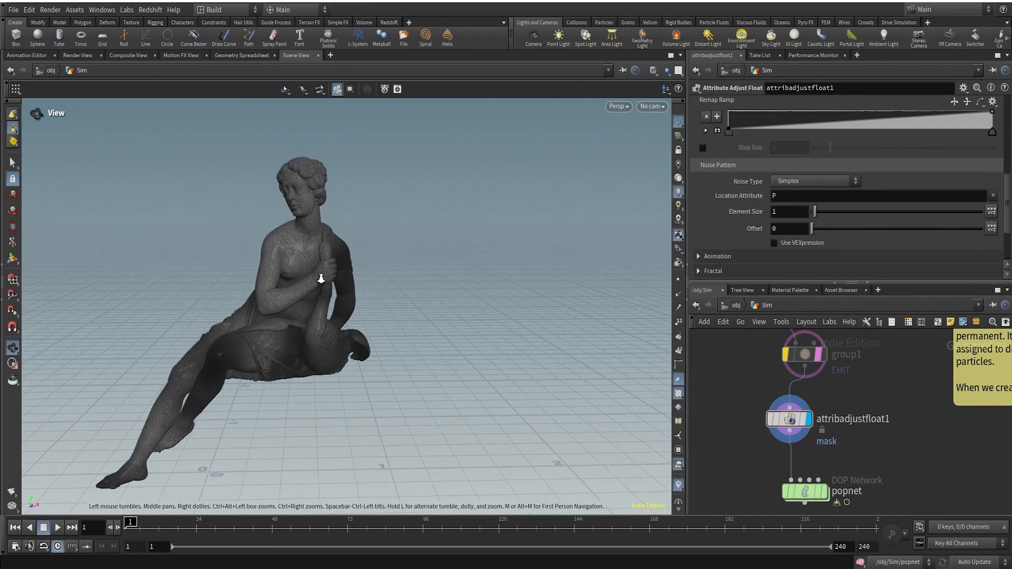
Turn off the template display of the group1 node to remove its wireframe overlay from the statue
{"action": "left_click", "coordinate": [662, 72]}
{"action": "left_click", "coordinate": [668, 191]}
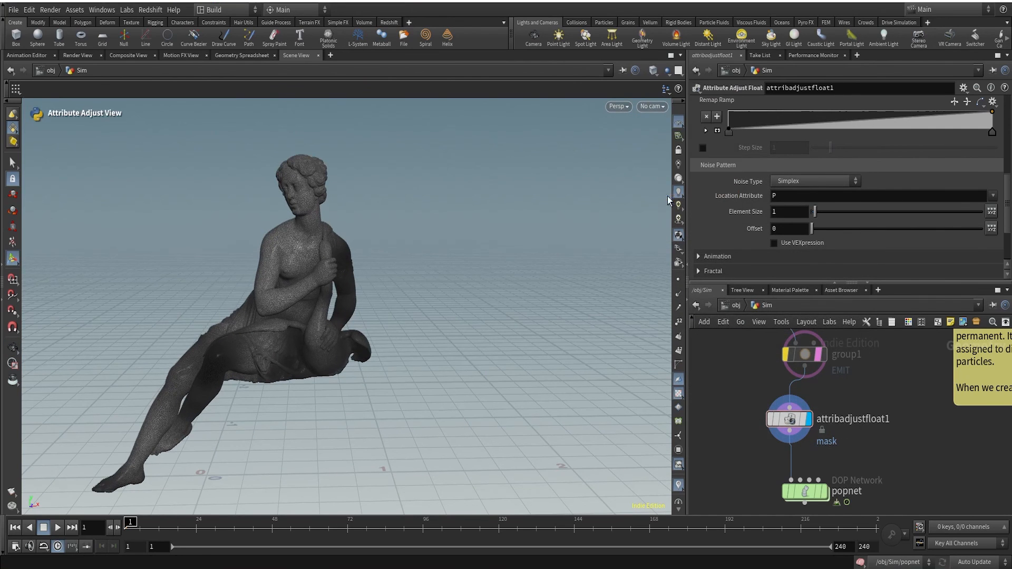
{"action": "scroll", "coordinate": [283, 255], "scroll_direction": "up", "scroll_amount": 5}
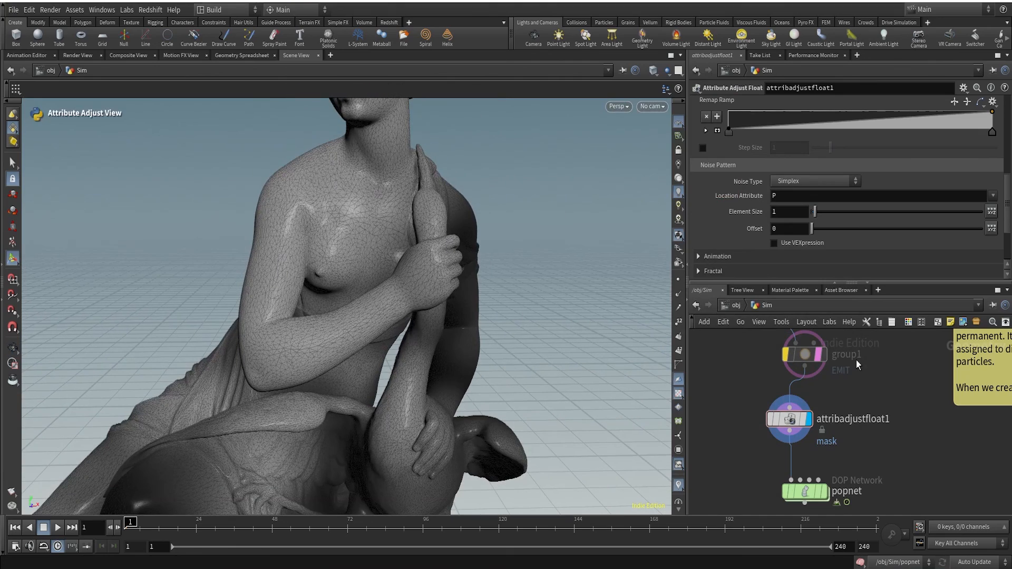
{"action": "mouse_move", "coordinate": [812, 351]}
{"action": "scroll", "coordinate": [558, 377], "scroll_direction": "down", "scroll_amount": 5}
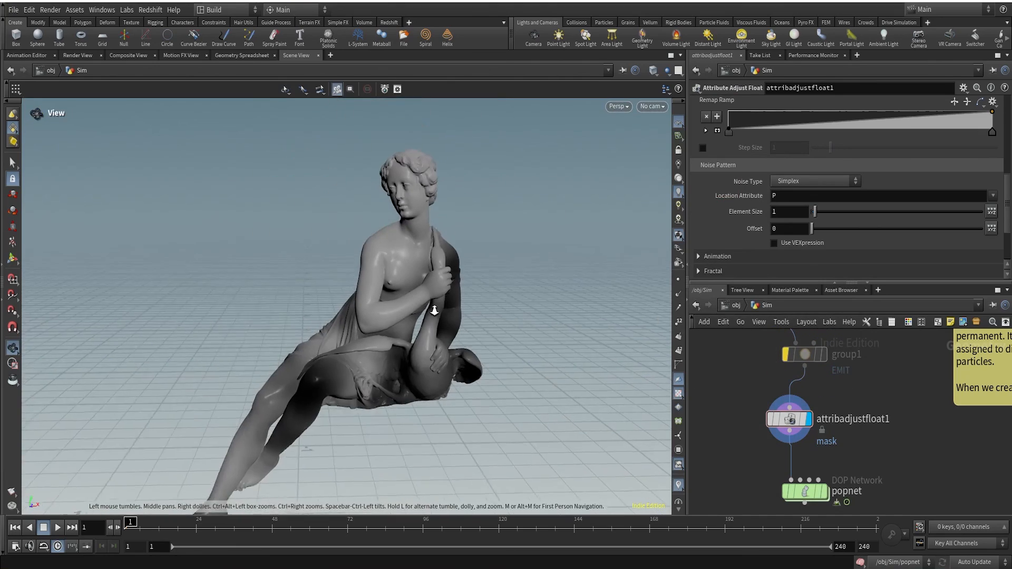
{"action": "left_click_drag", "start_coordinate": [343, 369], "coordinate": [393, 295]}
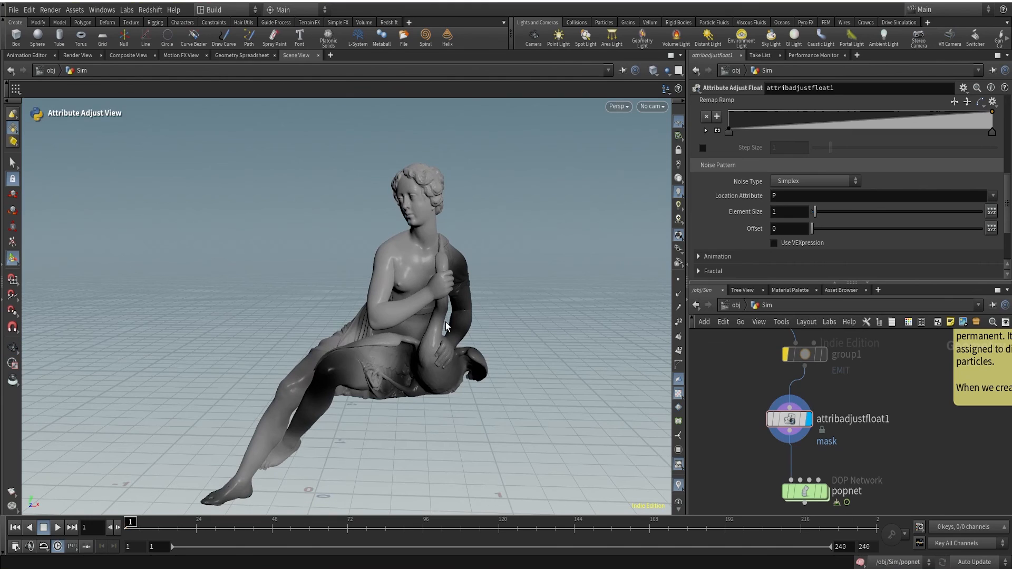
Tighten attribadjustfloat1's remap ramp by moving its black and white points close together near the middle for a higher-contrast mask
{"action": "left_click_drag", "start_coordinate": [730, 133], "coordinate": [825, 132]}
{"action": "left_click_drag", "start_coordinate": [992, 132], "coordinate": [856, 132]}
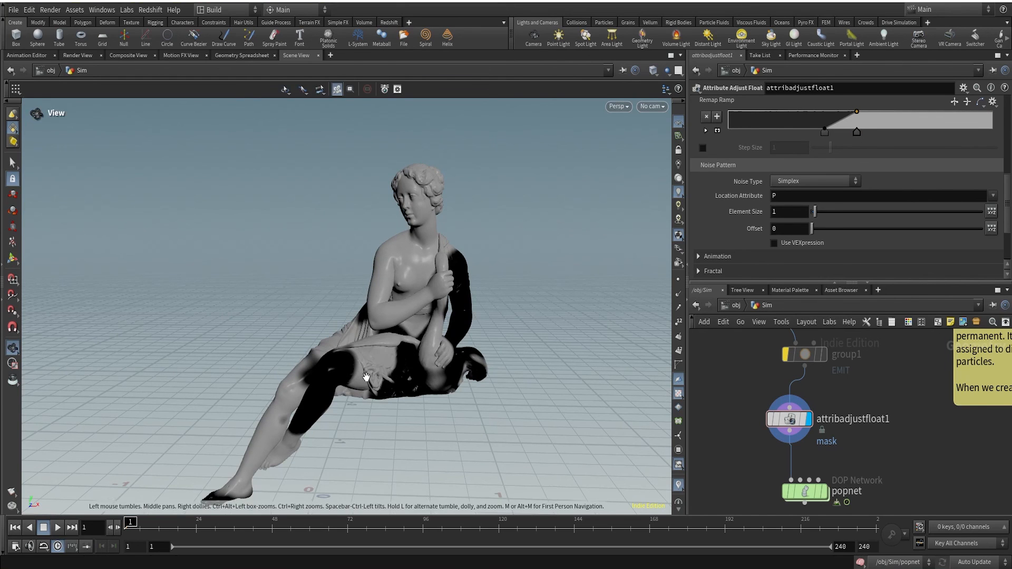
{"action": "left_click_drag", "start_coordinate": [371, 383], "coordinate": [361, 365], "text": "alt"}
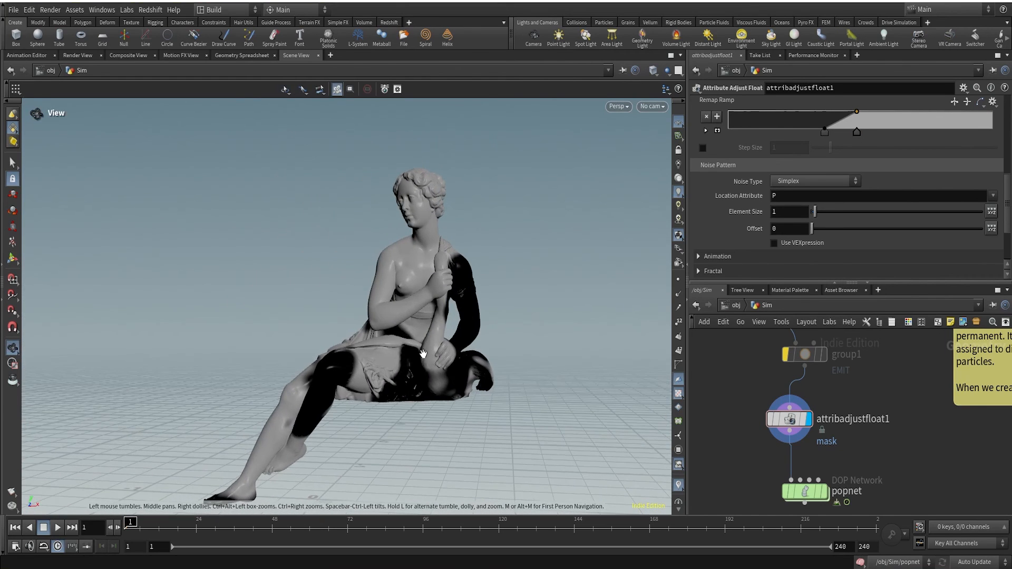
{"action": "key", "text": "Return"}
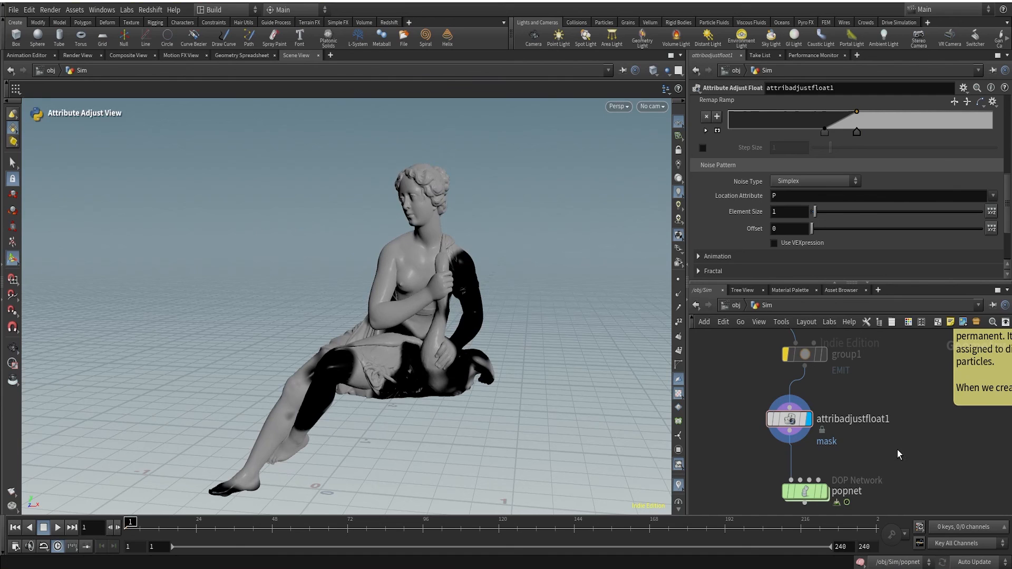
Inside the popnet, clear the Source Group of source_first_input and set its Emission Attribute to mask
{"action": "middle_click_drag", "start_coordinate": [818, 482], "coordinate": [823, 442]}
{"action": "scroll", "coordinate": [820, 443], "scroll_direction": "up", "scroll_amount": 1}
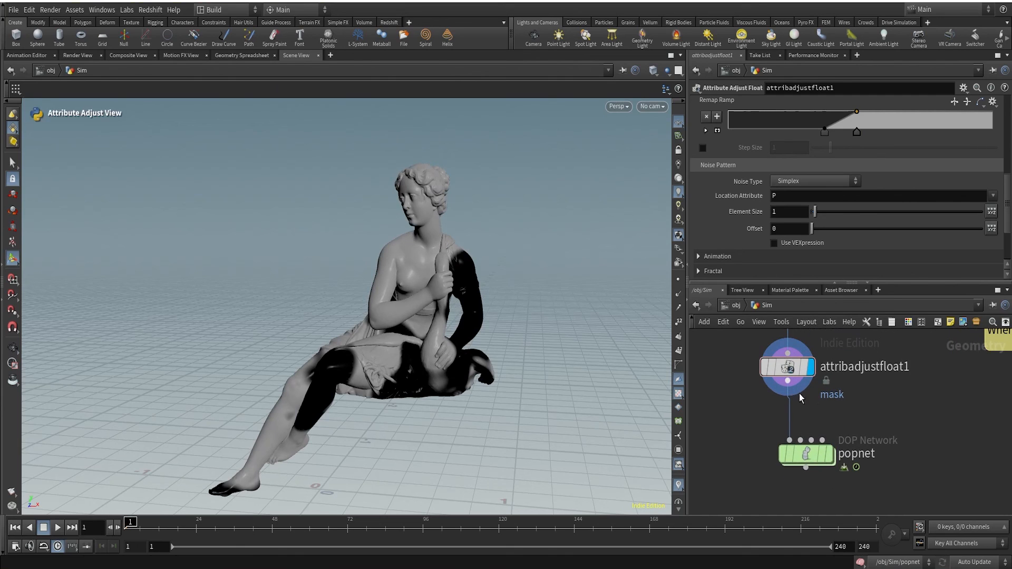
{"action": "double_click", "coordinate": [821, 457]}
{"action": "scroll", "coordinate": [727, 425], "scroll_direction": "down", "scroll_amount": 2}
{"action": "middle_click_drag", "start_coordinate": [719, 425], "coordinate": [875, 413]}
{"action": "scroll", "coordinate": [784, 381], "scroll_direction": "up", "scroll_amount": 2}
{"action": "left_click", "coordinate": [770, 357]}
{"action": "double_click", "coordinate": [780, 190]}
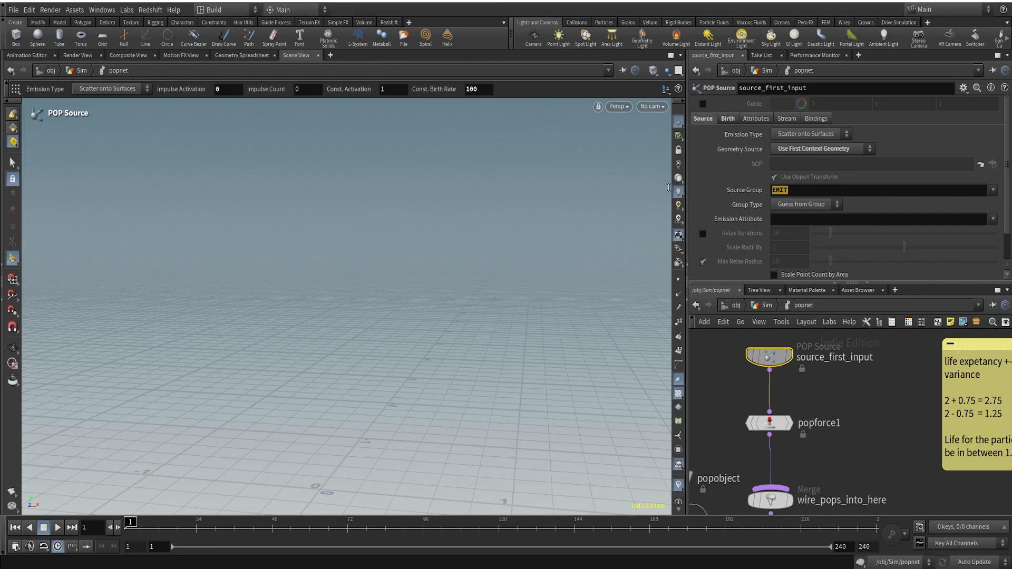
{"action": "key", "text": "BackSpace"}
{"action": "left_click", "coordinate": [994, 219]}
{"action": "left_click", "coordinate": [975, 249]}
Run the simulation to frame 74 and inspect the emitted particles from another angle
{"action": "mouse_move", "coordinate": [123, 529]}
{"action": "left_mouse_down"}
{"action": "mouse_move", "coordinate": [213, 524]}
{"action": "mouse_move", "coordinate": [94, 525]}
{"action": "mouse_move", "coordinate": [232, 525]}
{"action": "mouse_move", "coordinate": [334, 507]}
{"action": "left_mouse_up"}
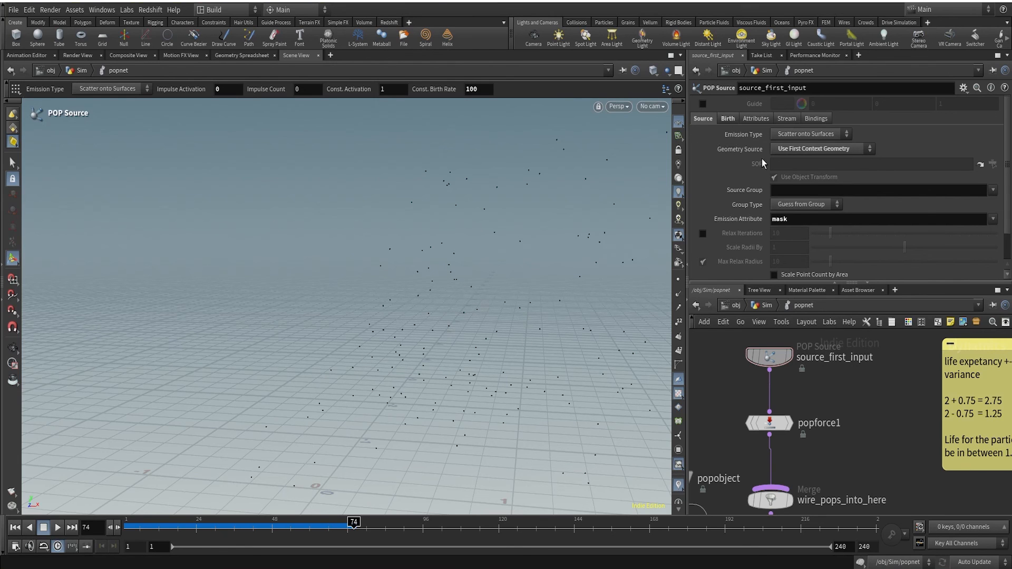
{"action": "key", "text": "Escape"}
{"action": "left_click_drag", "start_coordinate": [368, 300], "coordinate": [489, 314]}
{"action": "key", "text": "Return"}
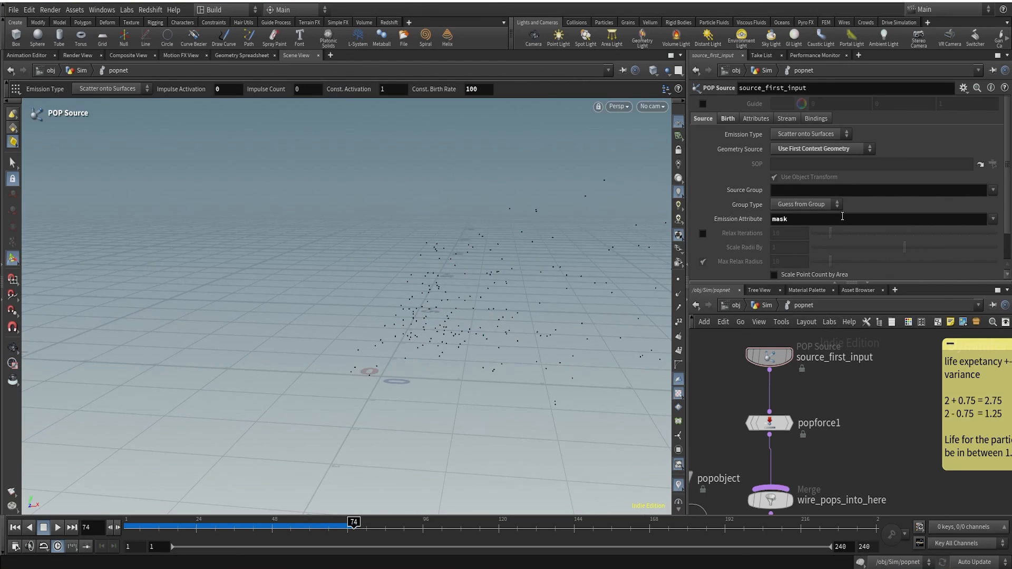
Enable Scale Point Count by Area on the POP source, test the simulation, and set Reference Area to 1
{"action": "scroll", "coordinate": [843, 216], "scroll_direction": "down", "scroll_amount": 2}
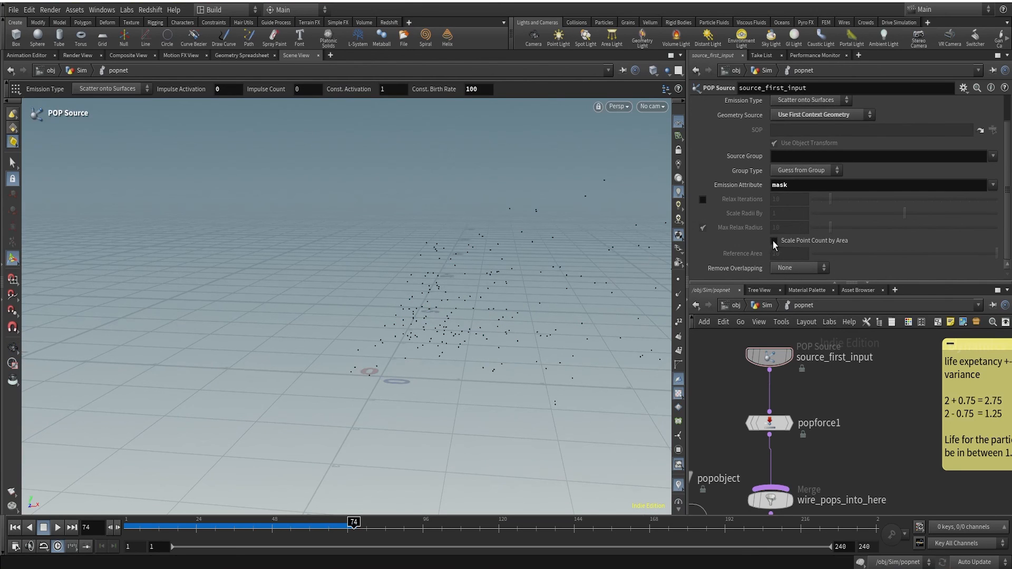
{"action": "left_click", "coordinate": [773, 241]}
{"action": "left_click", "coordinate": [14, 527]}
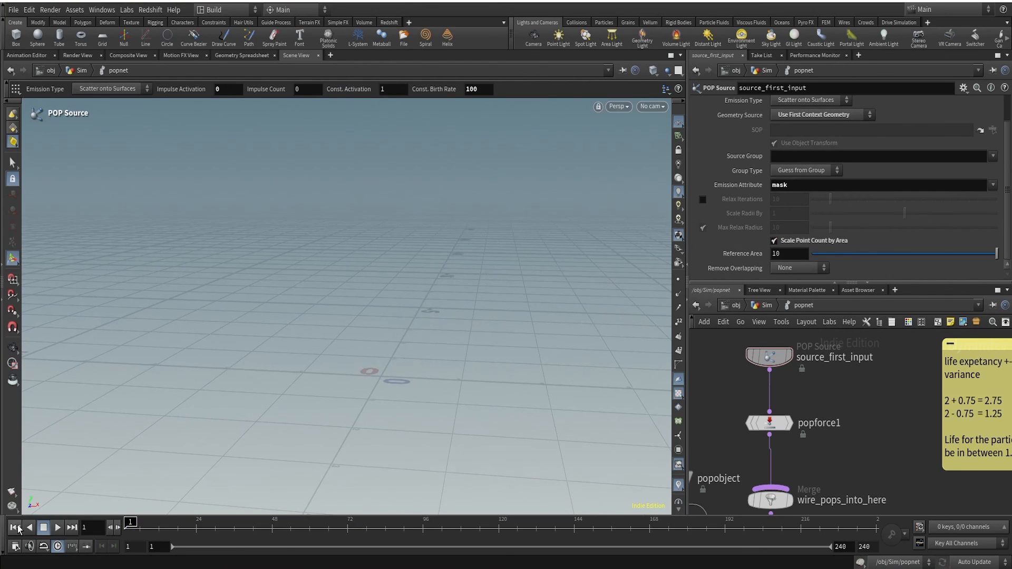
{"action": "left_click", "coordinate": [55, 530]}
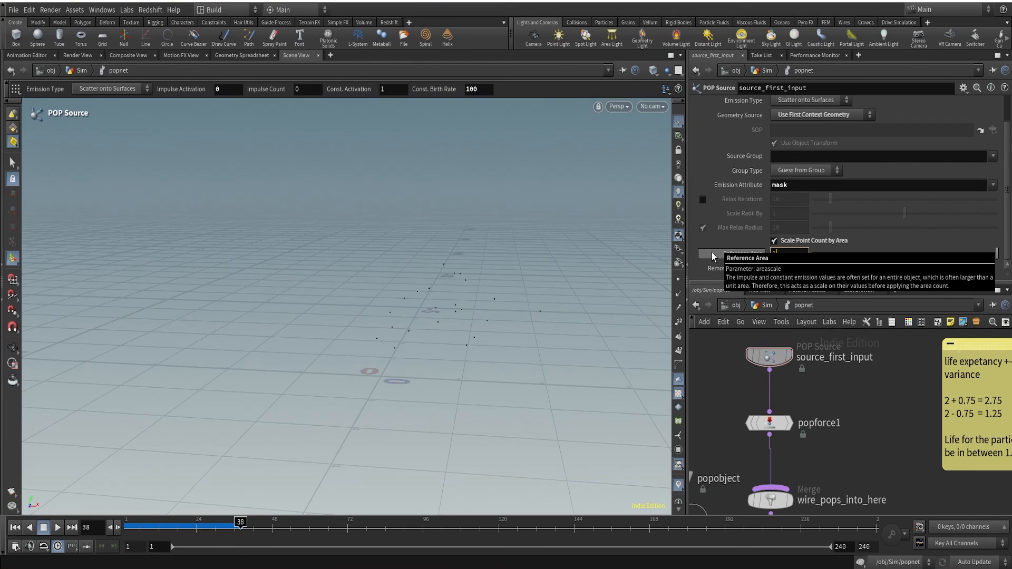
{"action": "type", "text": "1"}
{"action": "key", "text": "Return"}
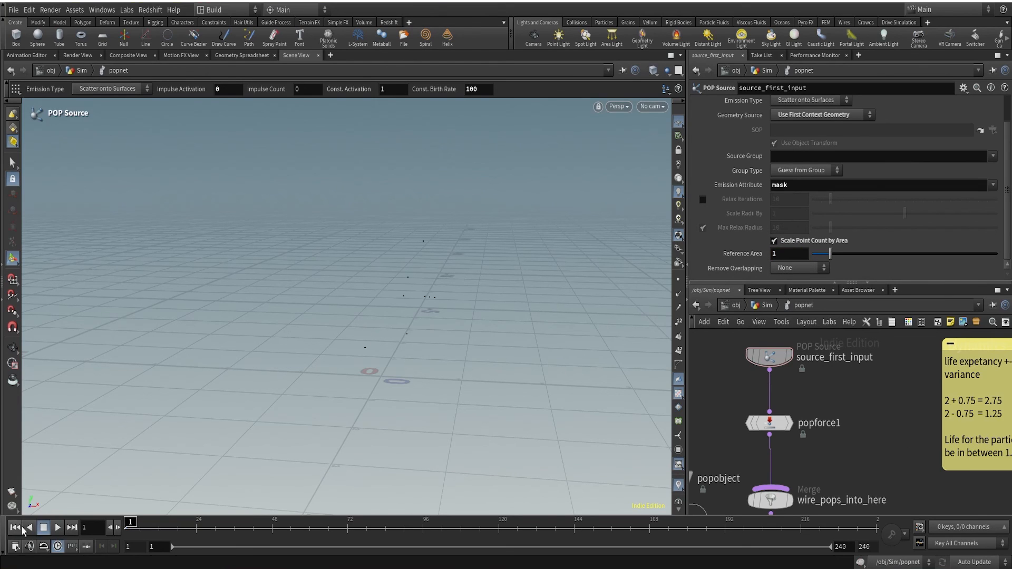
Reset the Const. Birth Rate of source_first_input to its default of 5000
{"action": "left_click", "coordinate": [765, 356]}
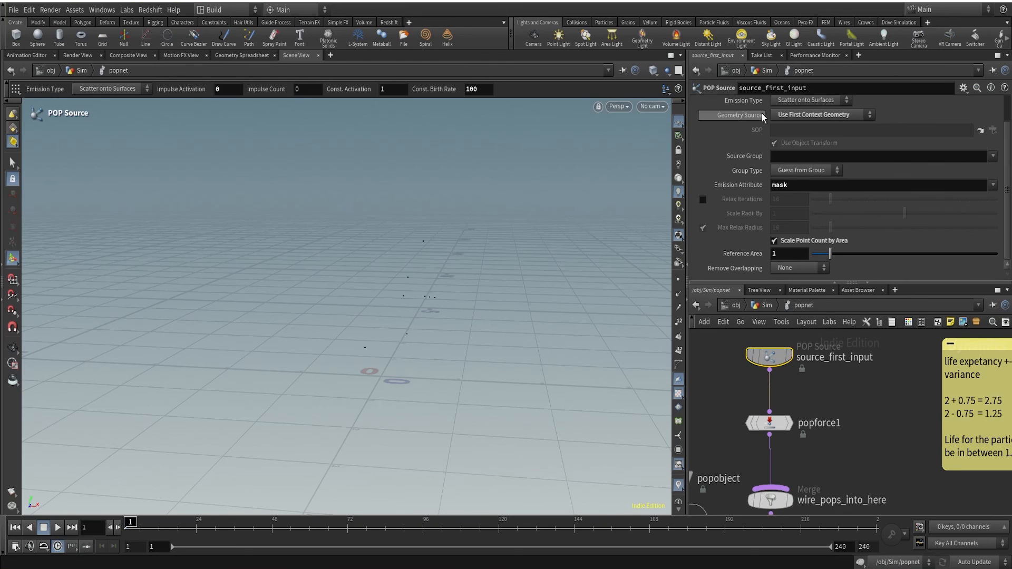
{"action": "scroll", "coordinate": [761, 113], "scroll_direction": "up", "scroll_amount": 2}
{"action": "left_click", "coordinate": [725, 119]}
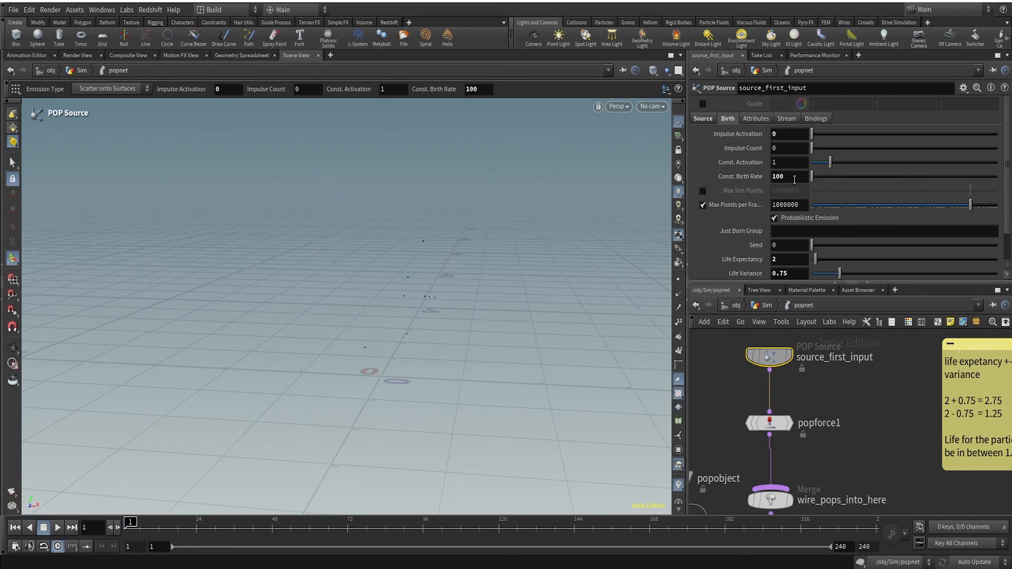
{"action": "right_click", "coordinate": [795, 179]}
{"action": "left_click", "coordinate": [778, 357]}
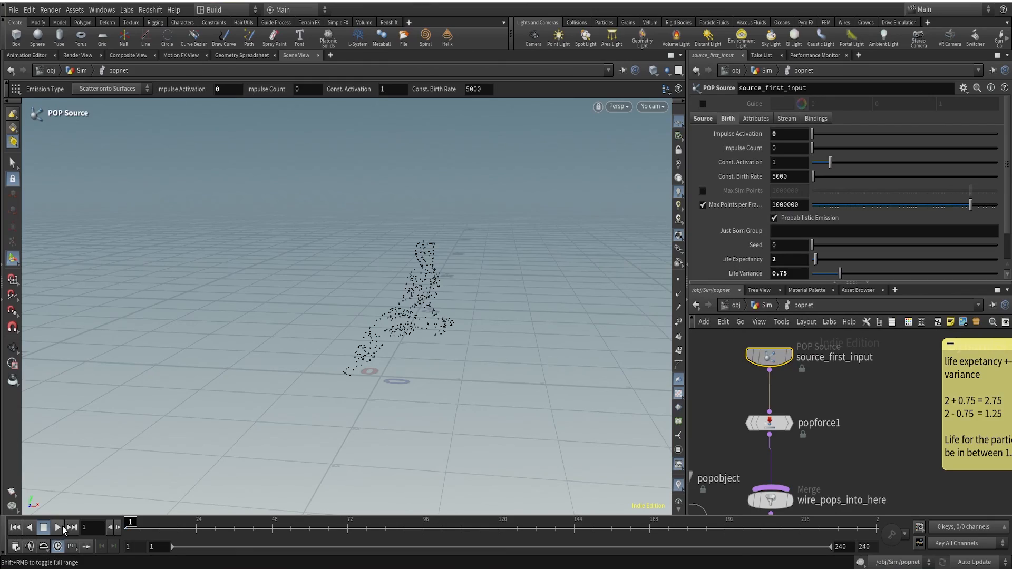
Play the particle simulation, scrub back to frame 30, and examine the emission around the statue shape
{"action": "left_click", "coordinate": [61, 528]}
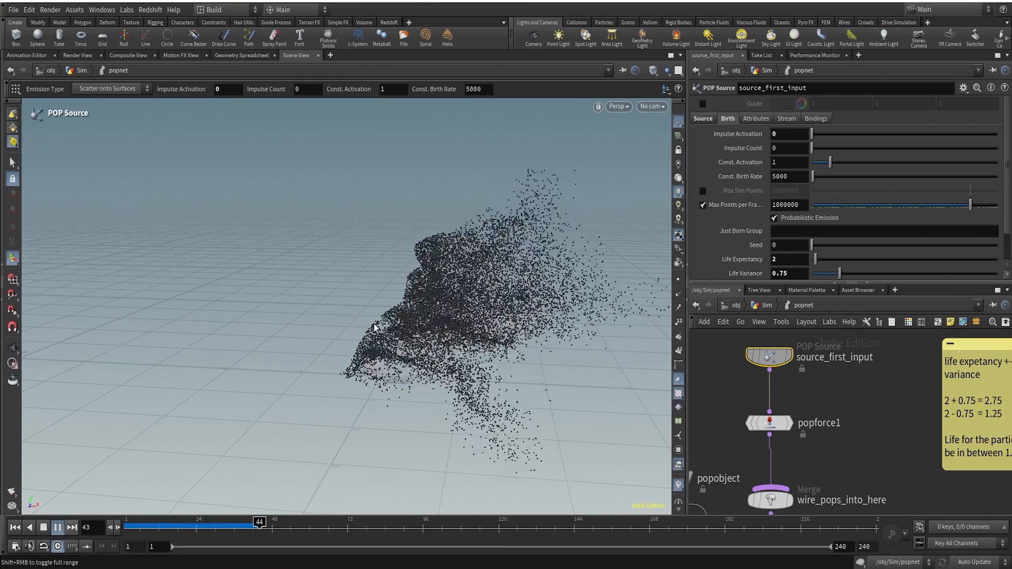
{"action": "left_click_drag", "start_coordinate": [374, 328], "coordinate": [449, 289], "text": "alt"}
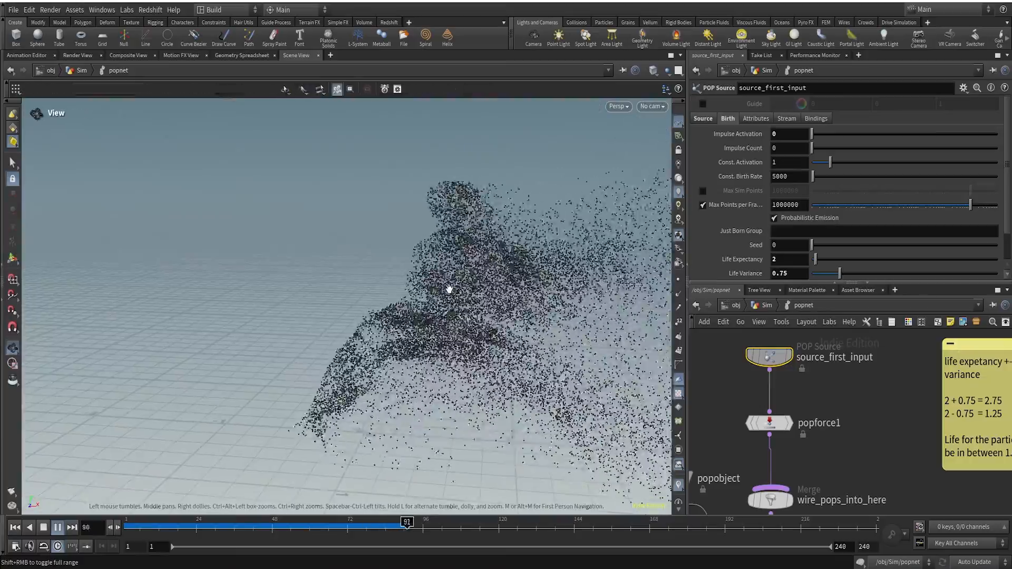
{"action": "key", "text": "Return"}
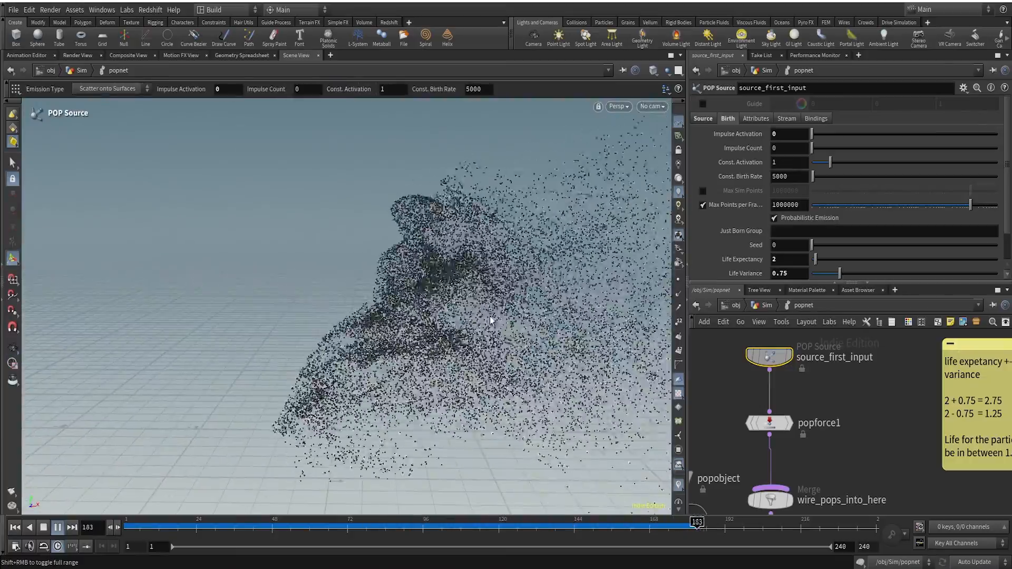
{"action": "left_click", "coordinate": [152, 523]}
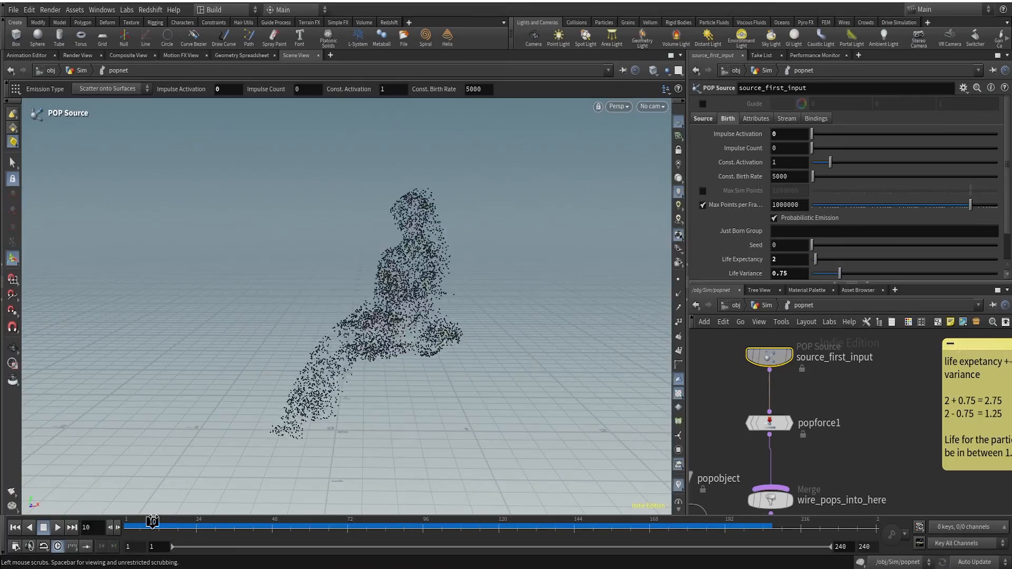
{"action": "left_click_drag", "start_coordinate": [153, 521], "coordinate": [216, 522]}
{"action": "left_click_drag", "start_coordinate": [453, 227], "coordinate": [473, 272], "text": "alt"}
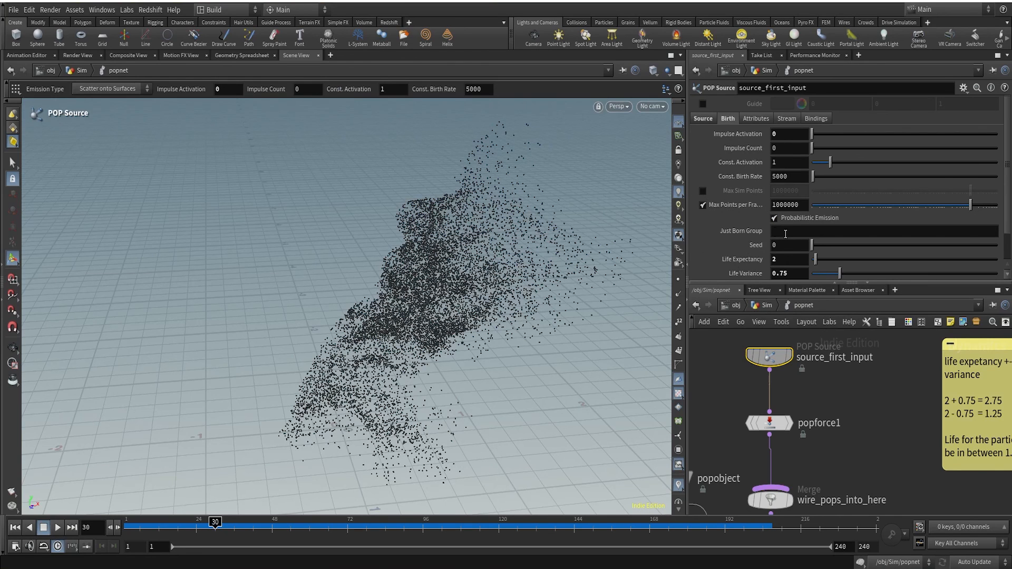
Disable Scale Point Count by Area, clear the Emission Attribute on the POP source, and replay the simulation for comparison
{"action": "scroll", "coordinate": [786, 234], "scroll_direction": "down", "scroll_amount": 1}
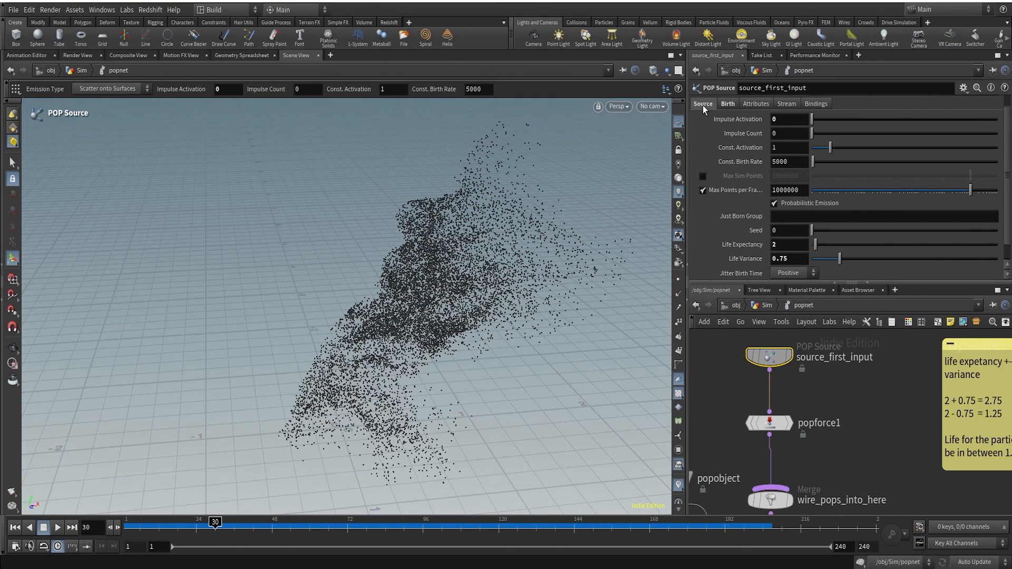
{"action": "left_click", "coordinate": [703, 104]}
{"action": "scroll", "coordinate": [774, 254], "scroll_direction": "down", "scroll_amount": 1}
{"action": "left_click", "coordinate": [773, 242]}
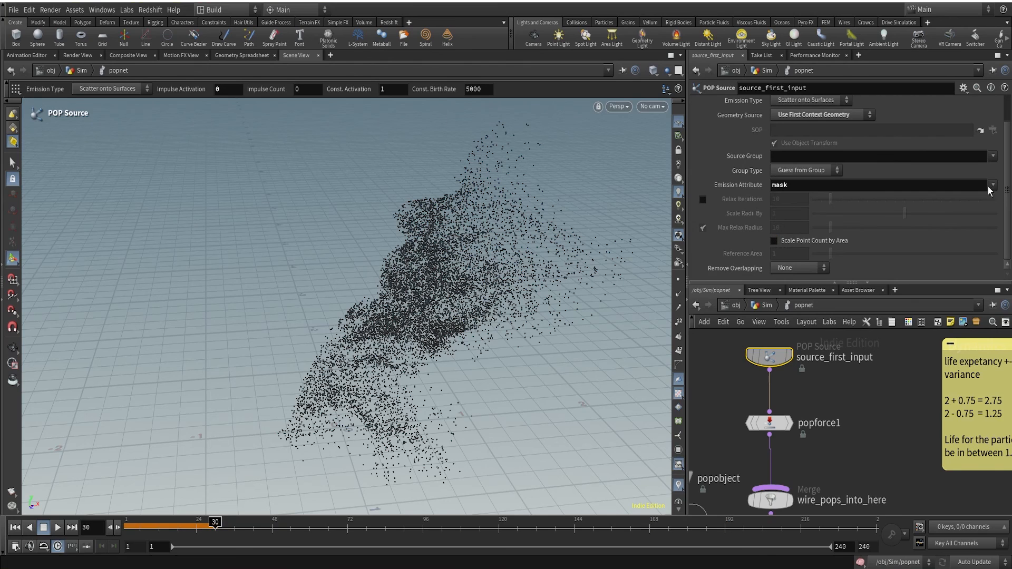
{"action": "left_click", "coordinate": [975, 211]}
{"action": "left_click", "coordinate": [15, 527]}
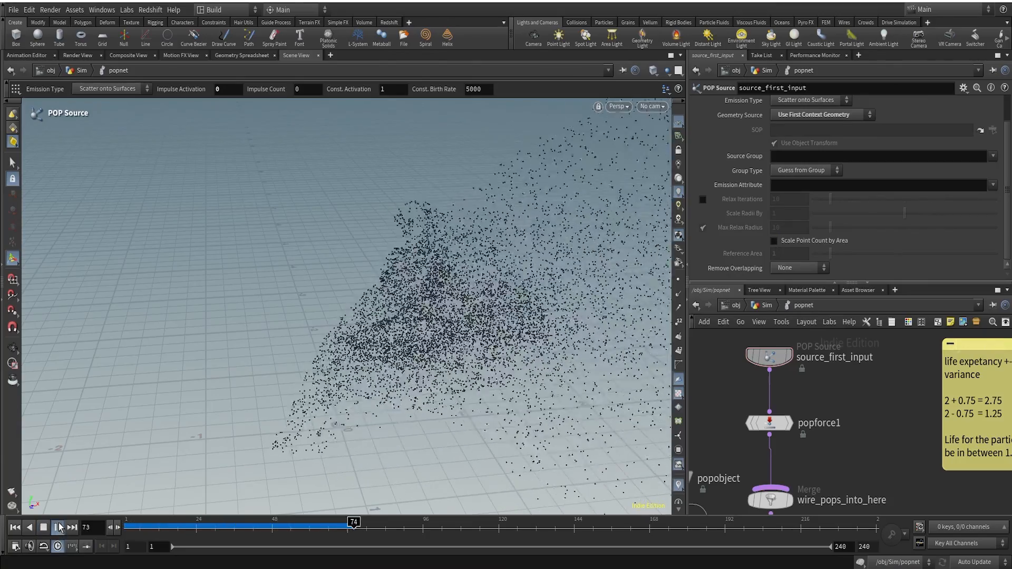
{"action": "left_click_drag", "start_coordinate": [406, 322], "coordinate": [406, 297], "text": "alt"}
Template the attribadjustfloat1 node in the Sim network to overlay the statue on the particles, and turn off the viewport visualizers
{"action": "key", "text": "u"}
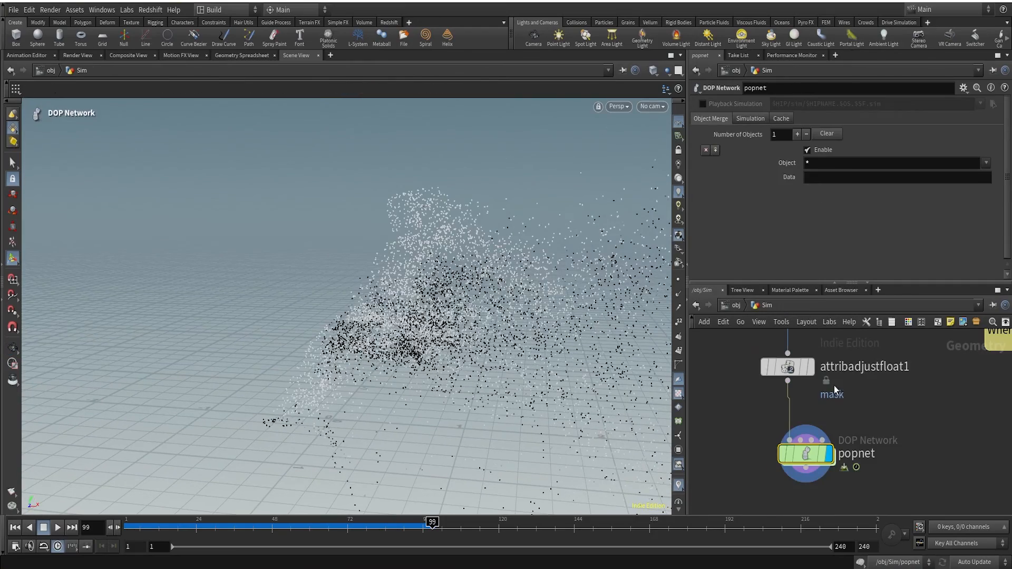
{"action": "mouse_move", "coordinate": [810, 365]}
{"action": "left_click", "coordinate": [819, 399]}
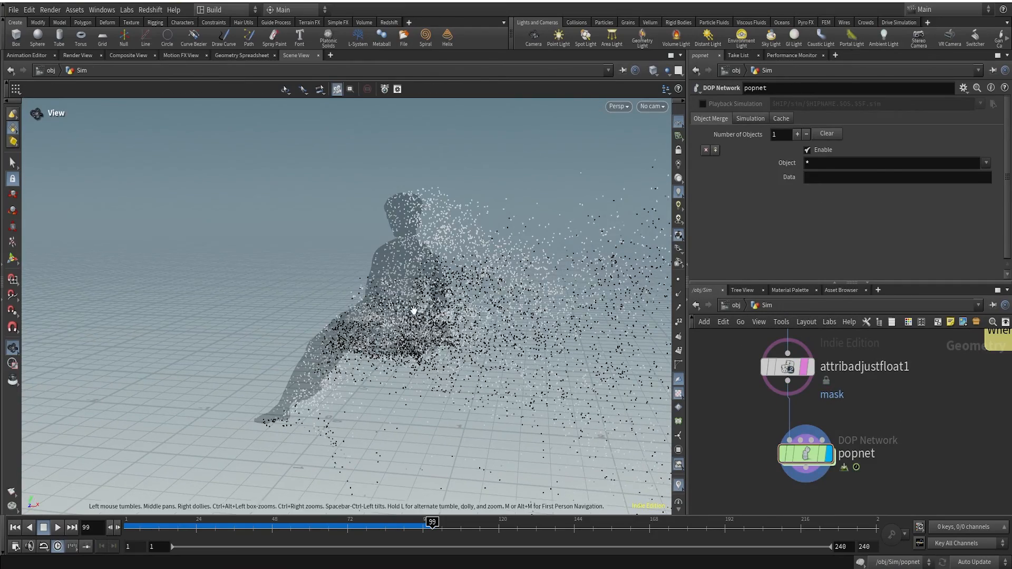
{"action": "mouse_move", "coordinate": [413, 309]}
{"action": "left_mouse_down", "text": "alt"}
{"action": "mouse_move", "coordinate": [475, 289]}
{"action": "mouse_move", "coordinate": [574, 302]}
{"action": "mouse_move", "coordinate": [429, 305]}
{"action": "mouse_move", "coordinate": [411, 292]}
{"action": "mouse_move", "coordinate": [432, 311]}
{"action": "left_mouse_up", "text": "alt"}
{"action": "right_click_drag", "start_coordinate": [432, 311], "coordinate": [476, 274], "text": "alt"}
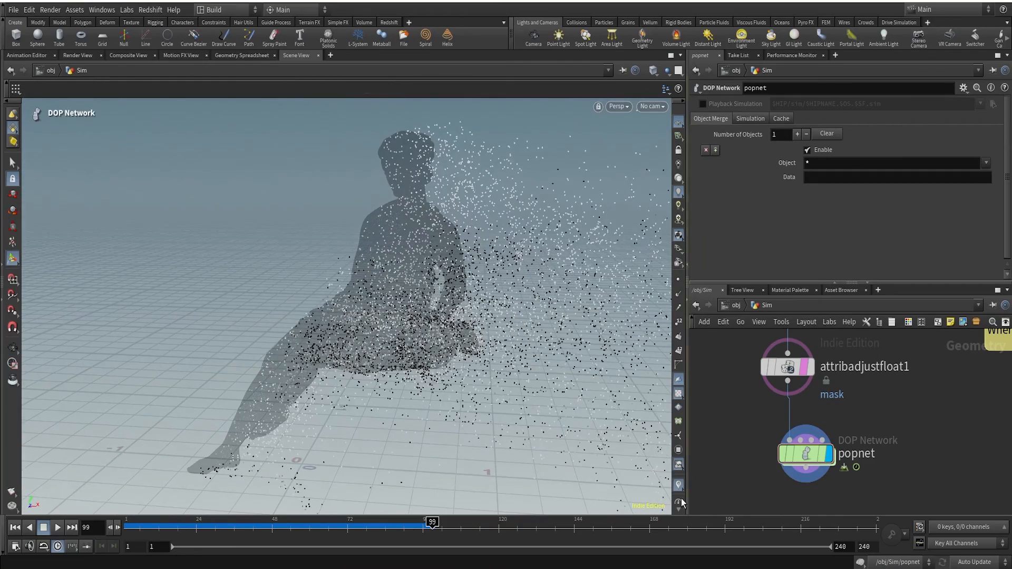
{"action": "left_click", "coordinate": [679, 485]}
{"action": "left_click_drag", "start_coordinate": [422, 303], "coordinate": [380, 279], "text": "alt"}
{"action": "key", "text": "Escape"}
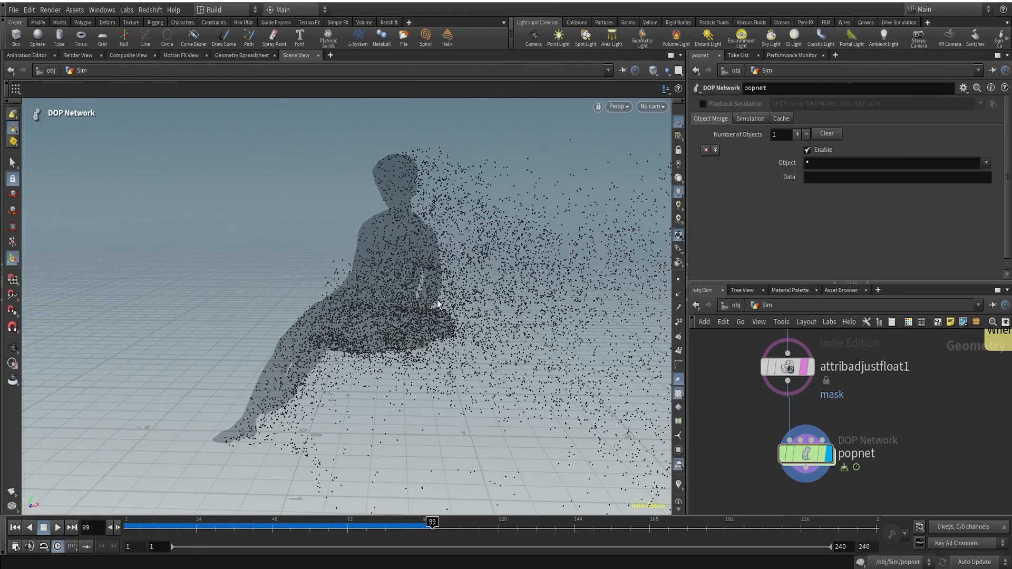
Back inside the popnet, set the source's Emission Attribute to mask and enable Scale Point Count by Area
{"action": "double_click", "coordinate": [806, 455]}
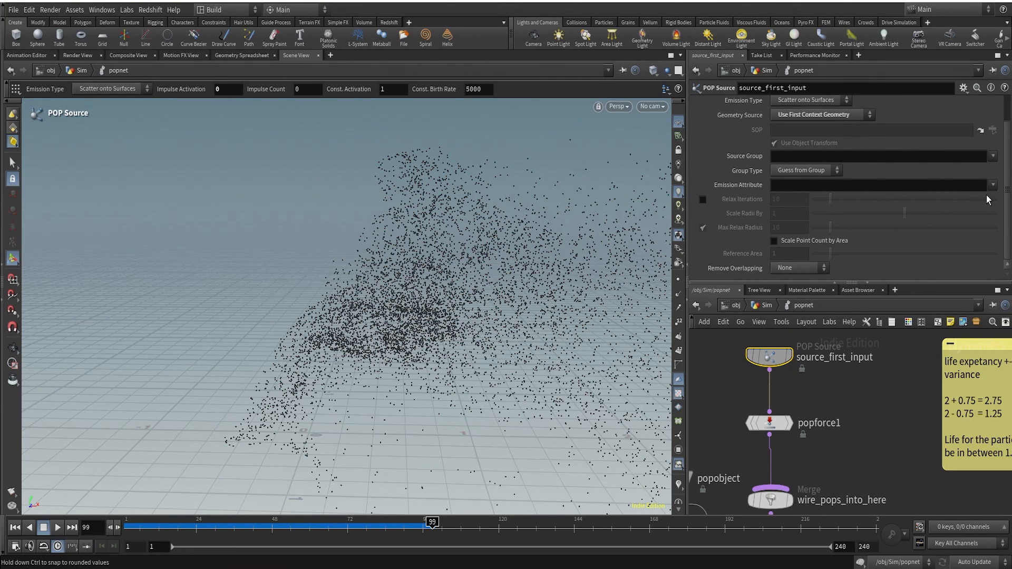
{"action": "left_click", "coordinate": [975, 209]}
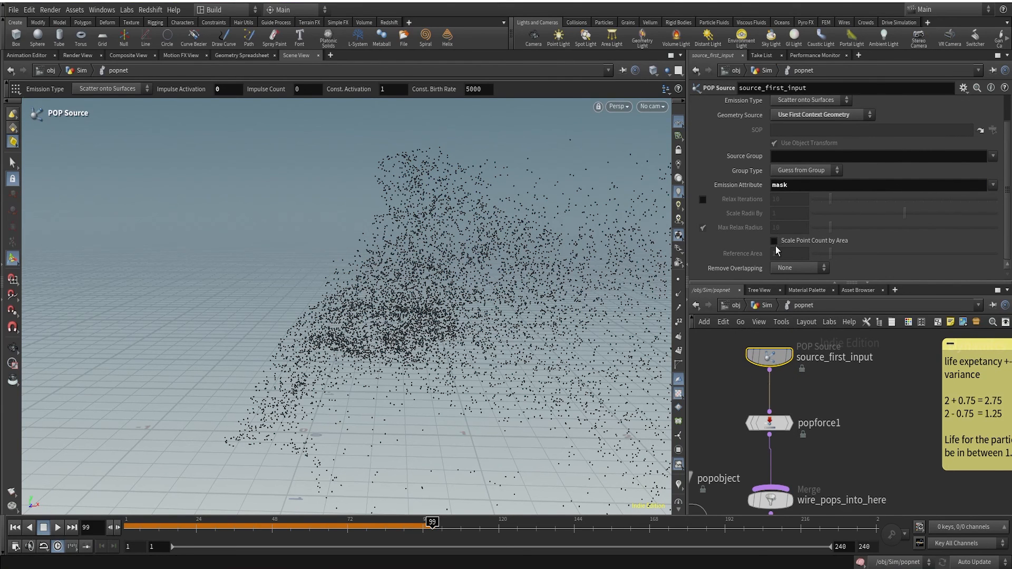
{"action": "left_click", "coordinate": [774, 240]}
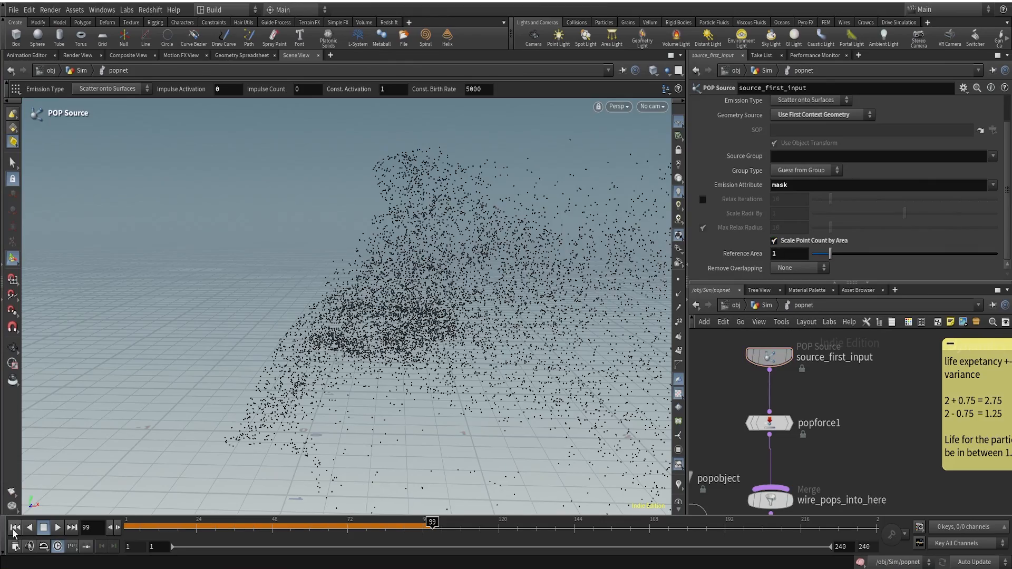
Replay the particle simulation from the first frame and examine the masked emission around the statue shape
{"action": "left_click", "coordinate": [14, 528]}
{"action": "left_click", "coordinate": [58, 527]}
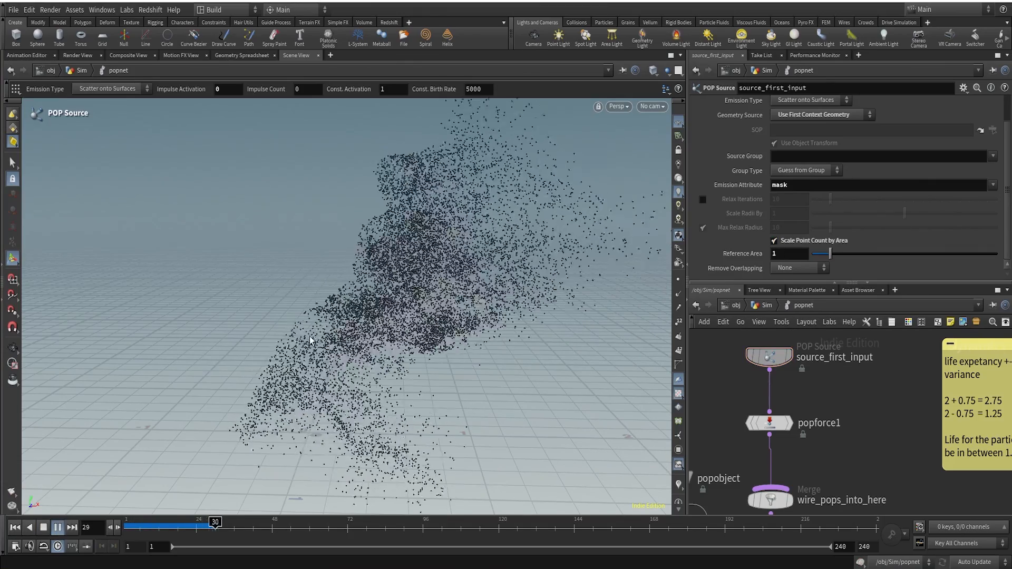
{"action": "left_click_drag", "start_coordinate": [339, 303], "coordinate": [321, 332], "text": "alt"}
{"action": "scroll", "coordinate": [734, 164], "scroll_direction": "up", "scroll_amount": 2}
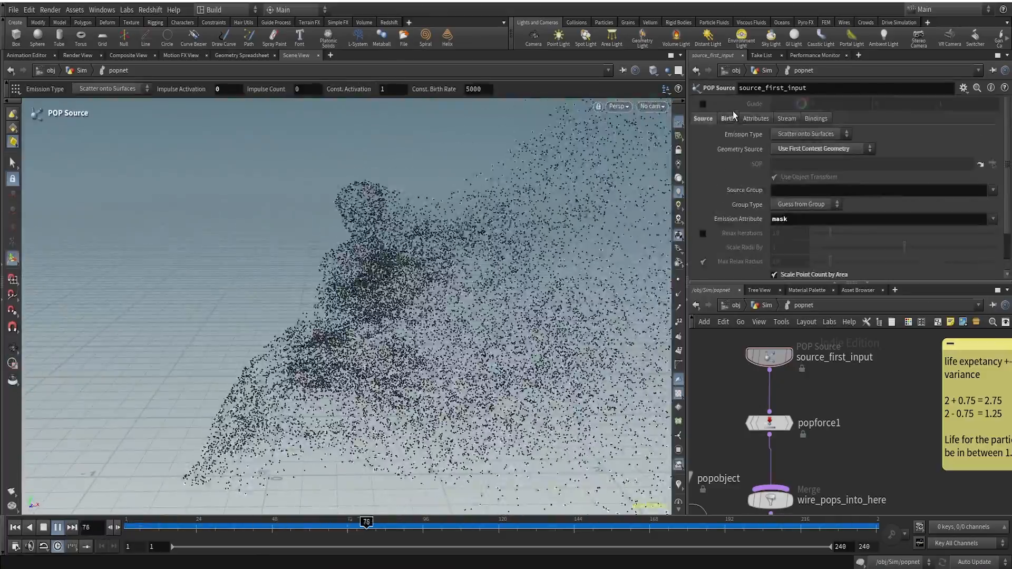
Set the POP source's Const. Birth Rate to 50000 and replay the simulation from the first frame
{"action": "left_click", "coordinate": [730, 118]}
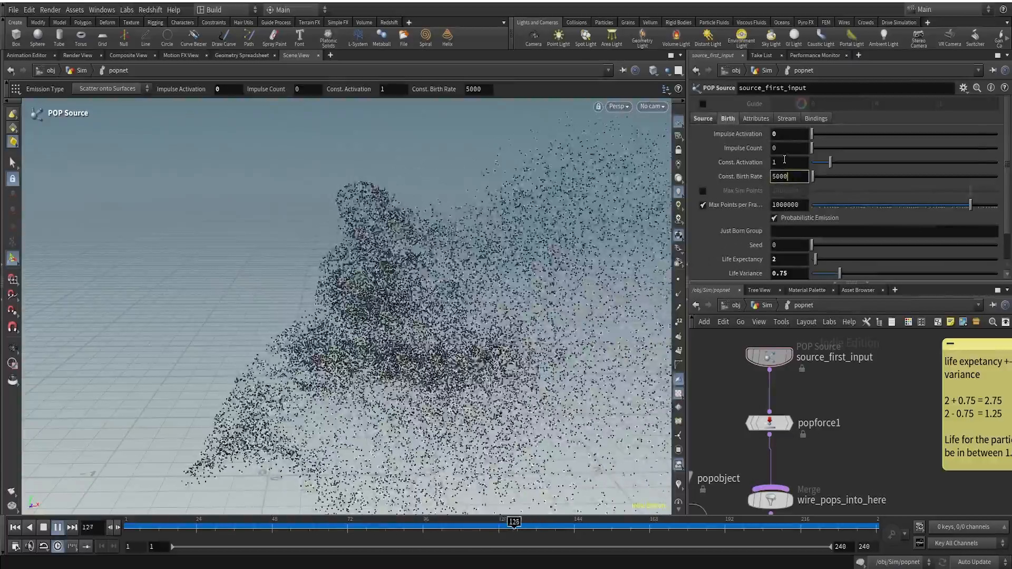
{"action": "key", "text": "Return"}
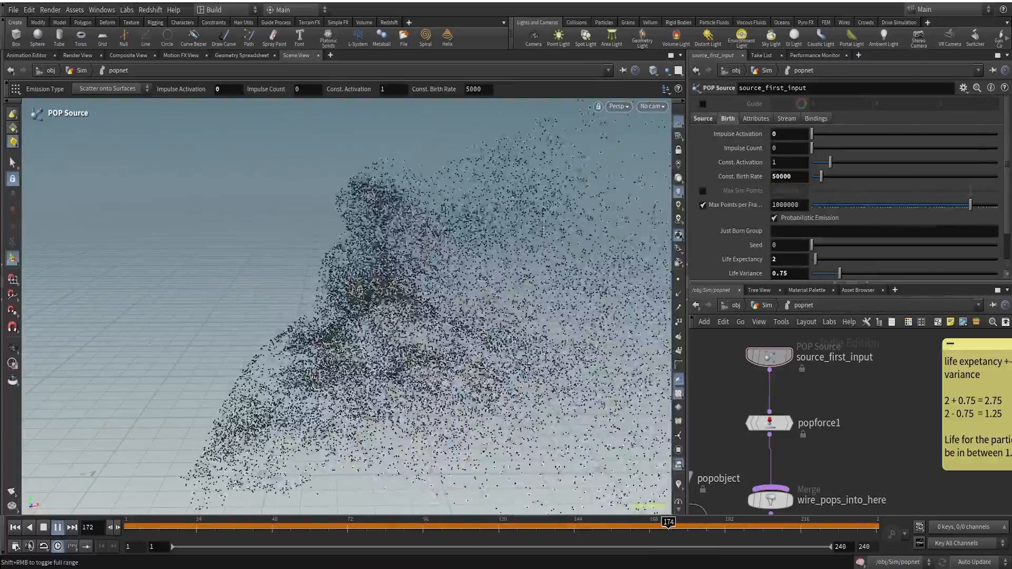
{"action": "left_click", "coordinate": [14, 528]}
{"action": "left_click", "coordinate": [43, 528]}
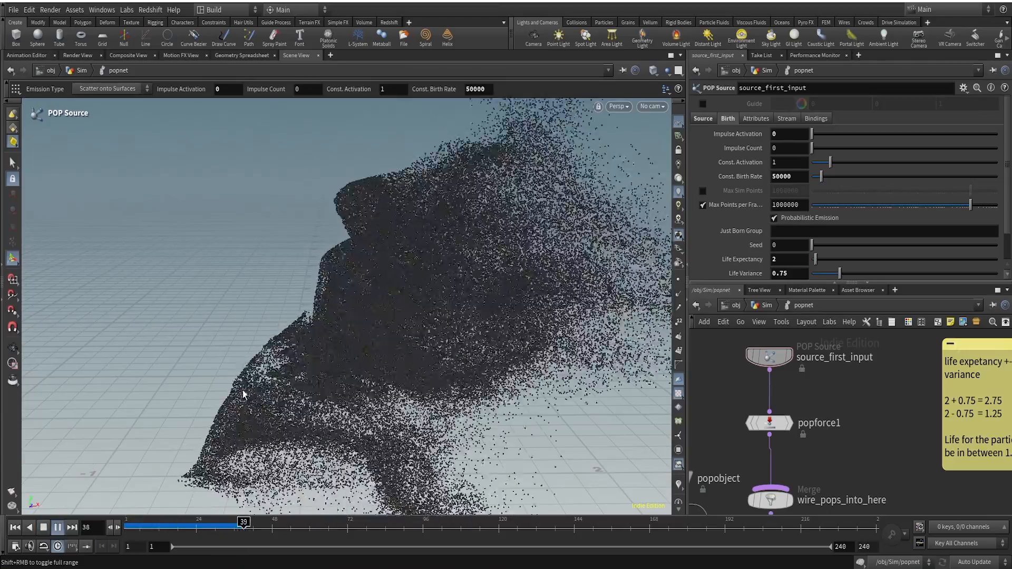
{"action": "key", "text": "Escape"}
{"action": "left_click_drag", "start_coordinate": [309, 384], "coordinate": [246, 379]}
{"action": "key", "text": "Return"}
Set the X component of Force on popforce1 to 0 and replay the simulation to frame 73
{"action": "left_click", "coordinate": [769, 418]}
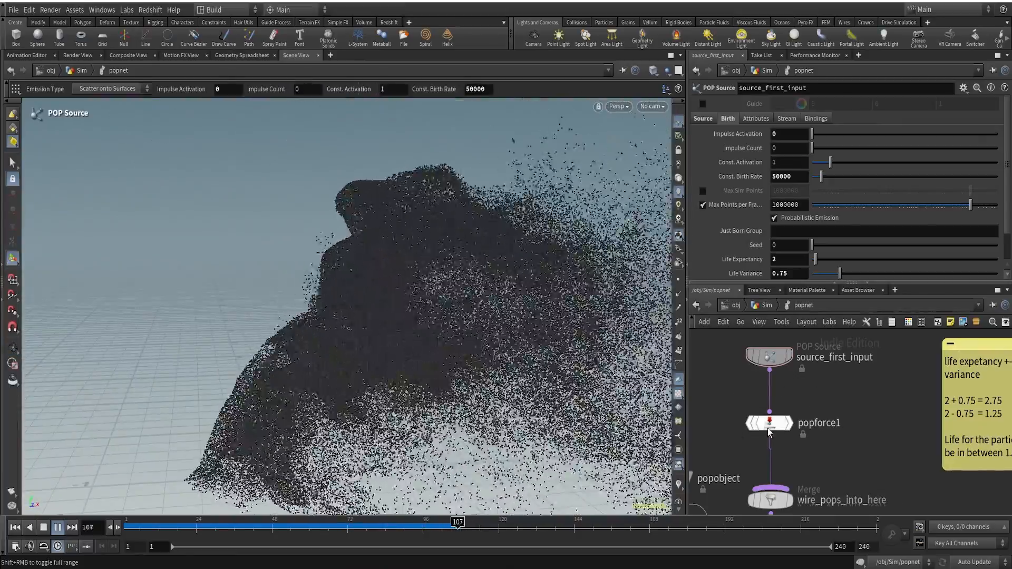
{"action": "type", "text": "0"}
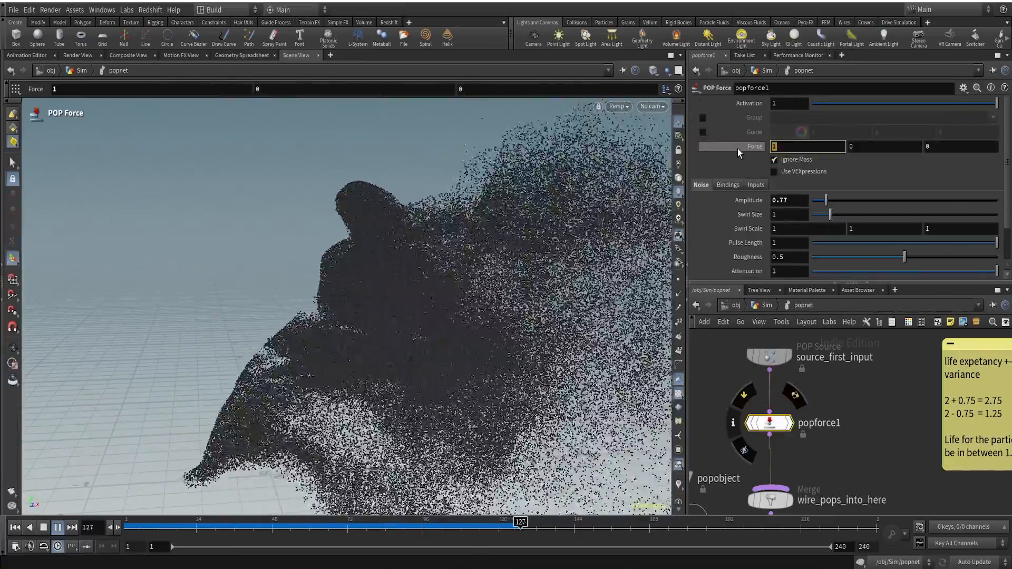
{"action": "key", "text": "Return"}
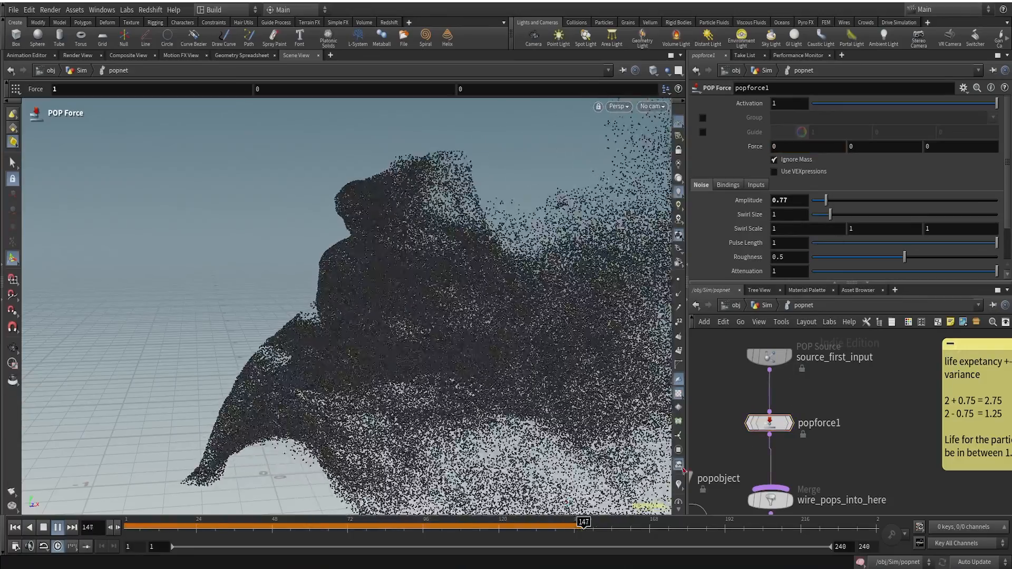
{"action": "left_click", "coordinate": [59, 531]}
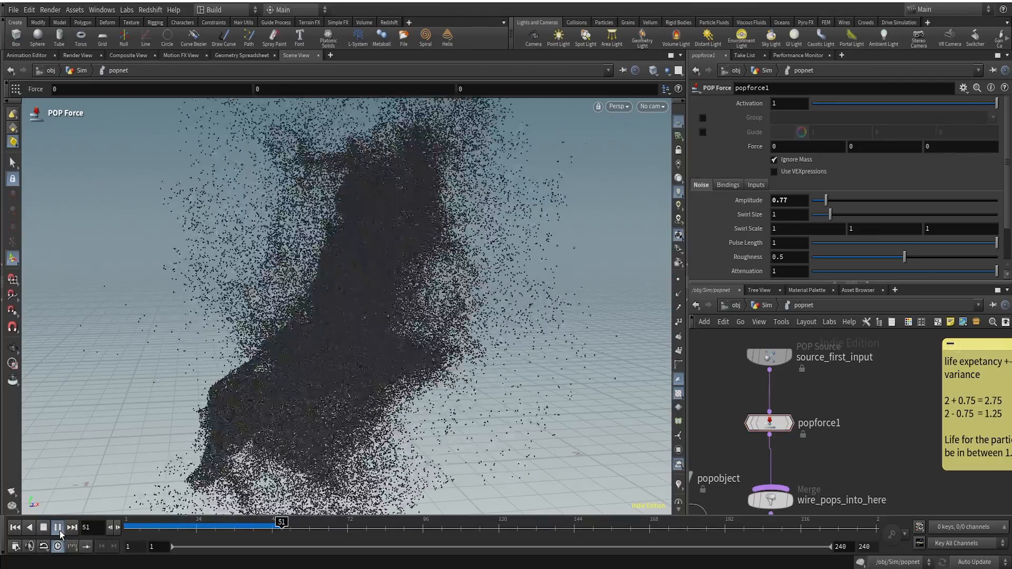
{"action": "left_click", "coordinate": [59, 530]}
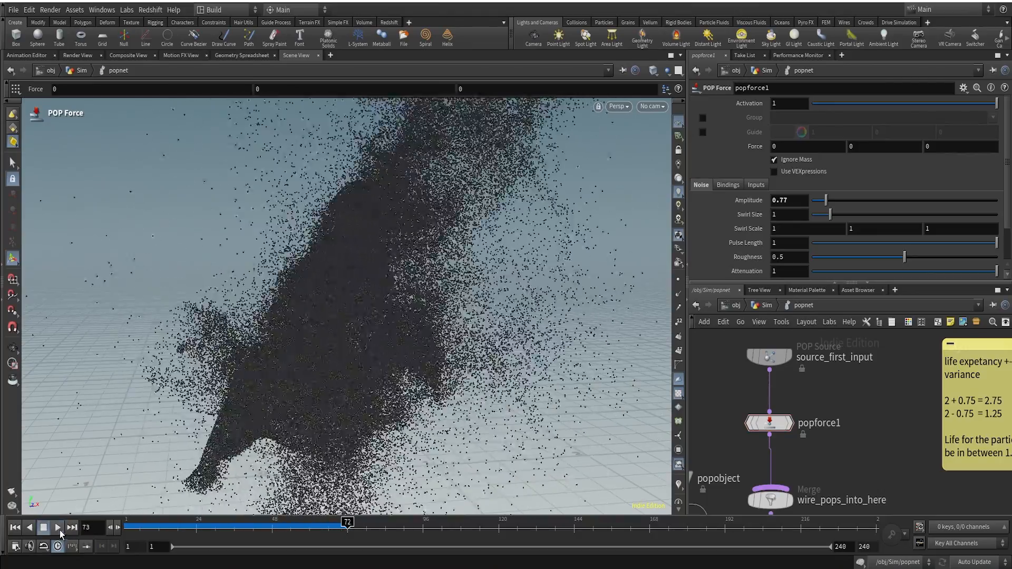
Examine the dense particles from several angles, scrub back to frame 1, and inspect the initial emission up close
{"action": "left_click_drag", "start_coordinate": [248, 333], "coordinate": [490, 328], "text": "alt"}
{"action": "left_click_drag", "start_coordinate": [113, 393], "coordinate": [404, 365], "text": "alt"}
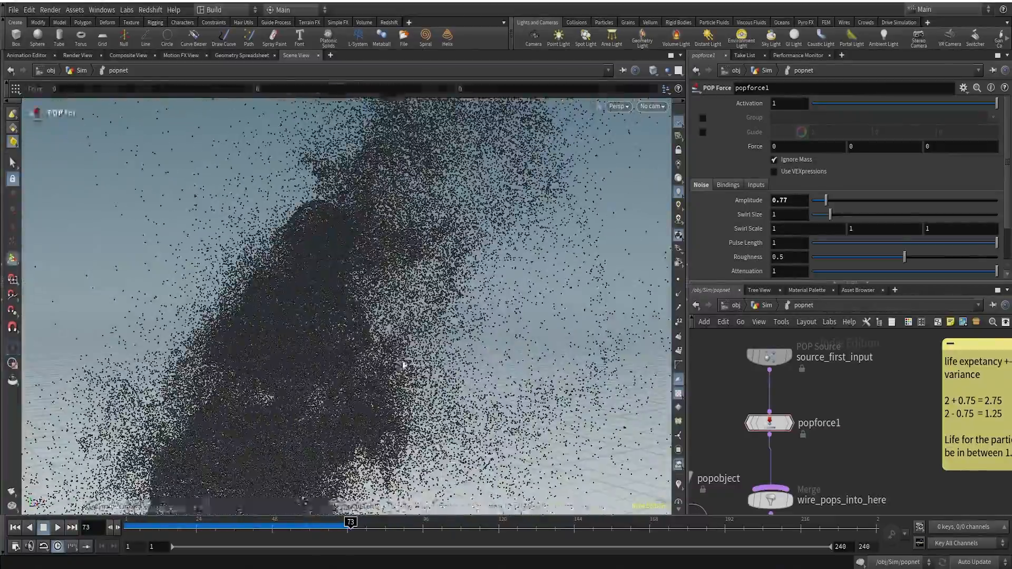
{"action": "right_click_drag", "start_coordinate": [404, 365], "coordinate": [339, 416], "text": "alt"}
{"action": "middle_click_drag", "start_coordinate": [339, 416], "coordinate": [296, 346], "text": "alt"}
{"action": "left_click_drag", "start_coordinate": [165, 530], "coordinate": [93, 530]}
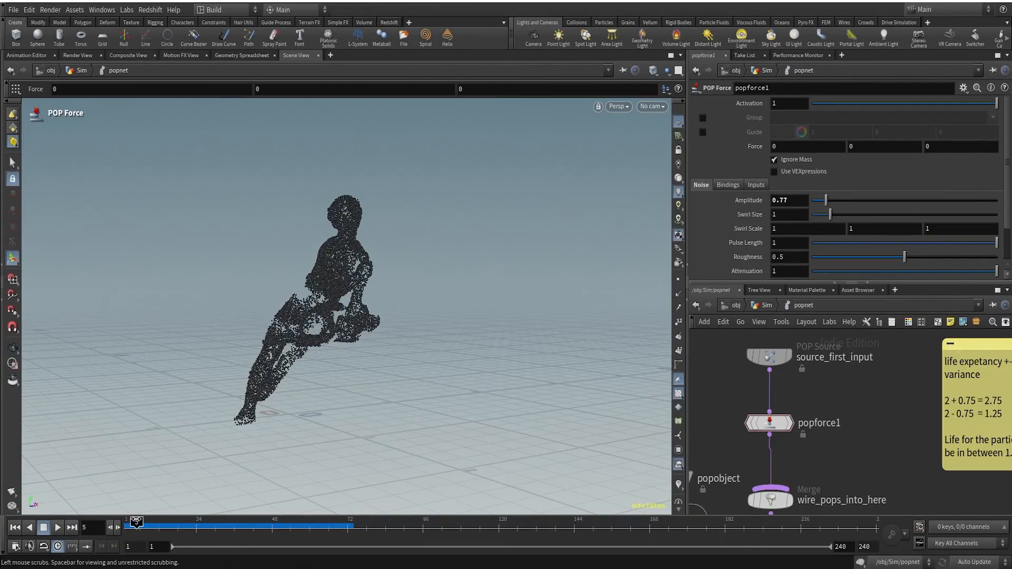
{"action": "right_click_drag", "start_coordinate": [348, 348], "coordinate": [511, 223], "text": "alt"}
{"action": "left_click_drag", "start_coordinate": [363, 253], "coordinate": [323, 289], "text": "alt"}
{"action": "key", "text": "Return"}
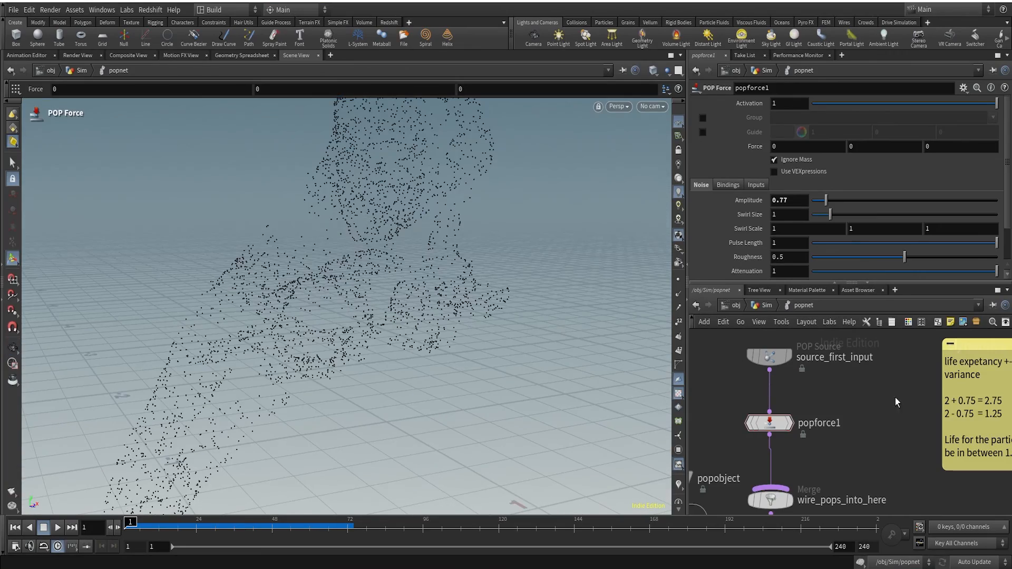
Return to the Sim network, display attribadjustfloat1, and turn on the viewport visualizers to show the mask on the statue
{"action": "left_click", "coordinate": [775, 306]}
{"action": "left_click", "coordinate": [796, 372]}
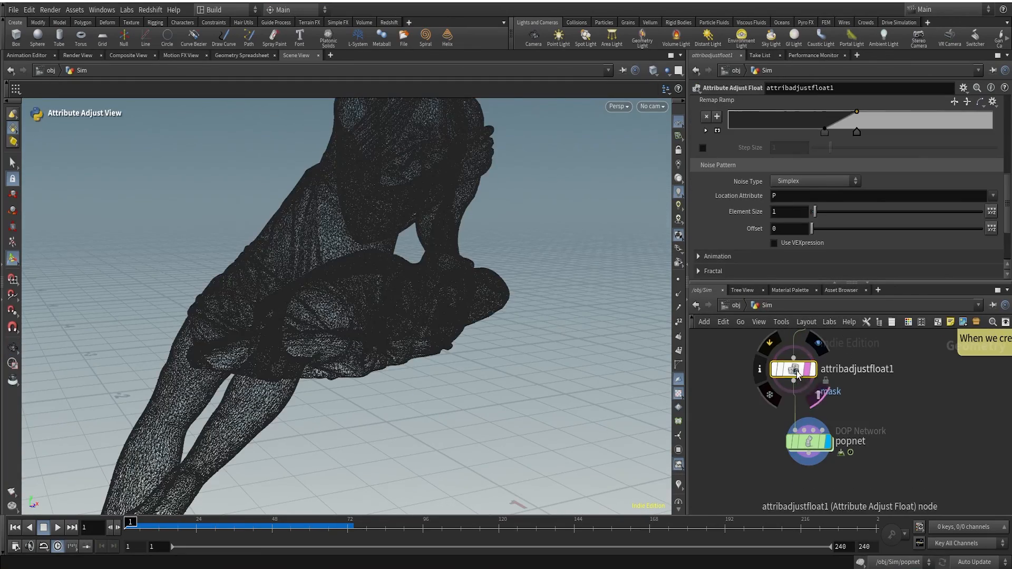
{"action": "left_click", "coordinate": [813, 370]}
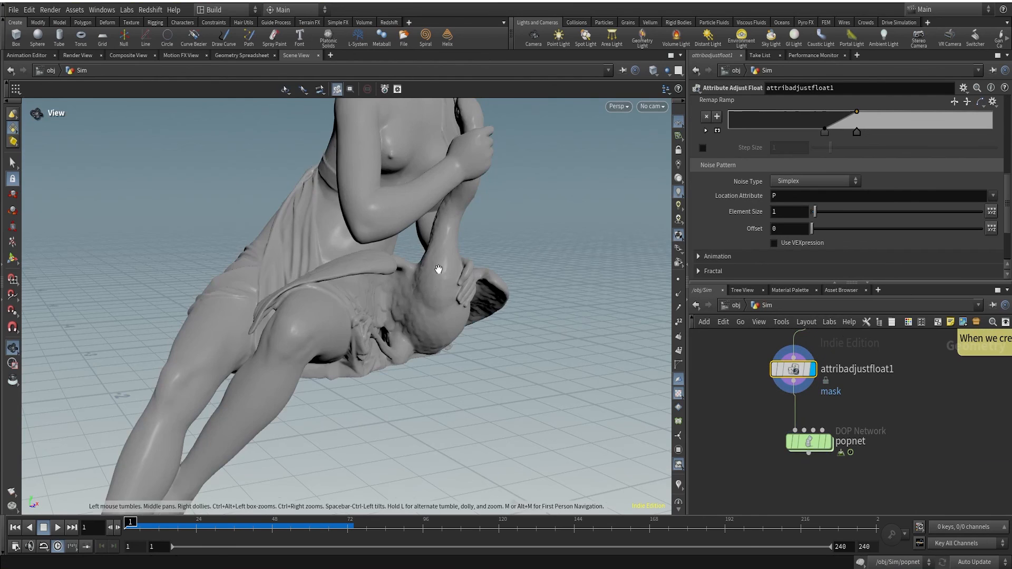
{"action": "right_click_drag", "start_coordinate": [440, 269], "coordinate": [506, 390], "text": "alt"}
{"action": "left_click", "coordinate": [679, 485]}
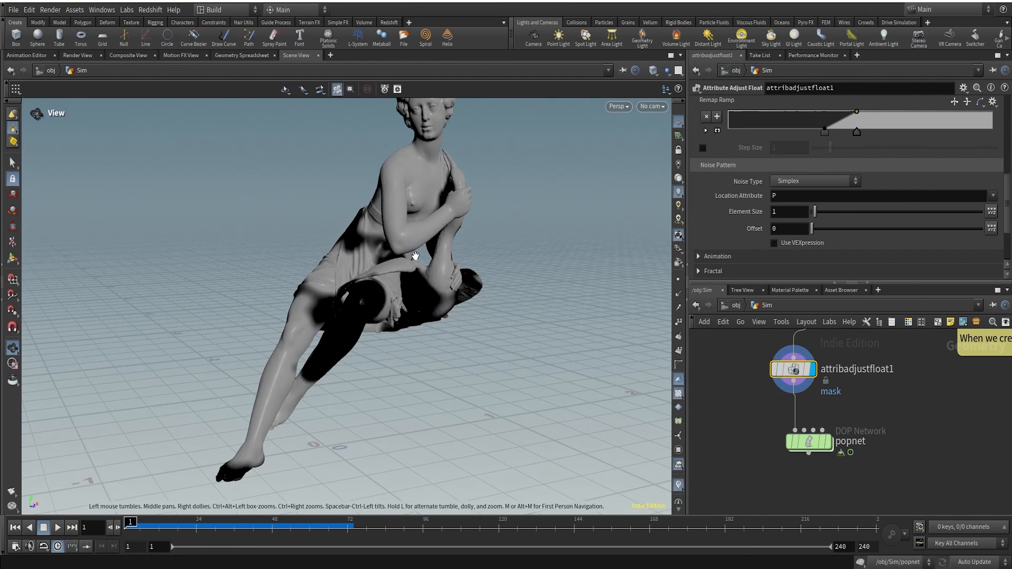
{"action": "right_click_drag", "start_coordinate": [416, 257], "coordinate": [411, 274], "text": "alt"}
{"action": "left_click_drag", "start_coordinate": [411, 274], "coordinate": [389, 297], "text": "alt"}
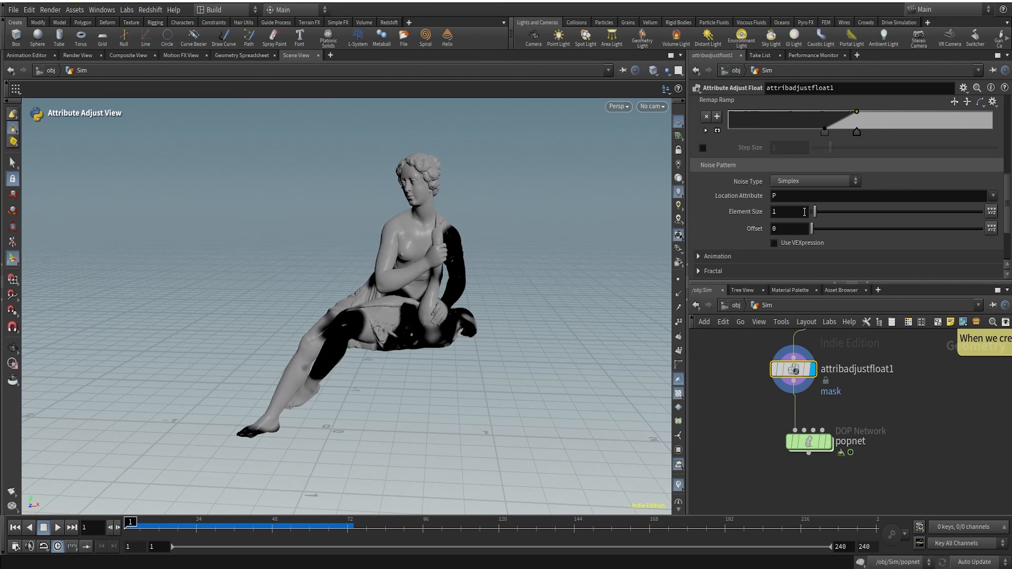
Set the mask noise's Element Size to 0.44 and enable Animate Noise on attribadjustfloat1
{"action": "middle_click_drag", "start_coordinate": [801, 215], "coordinate": [535, 262]}
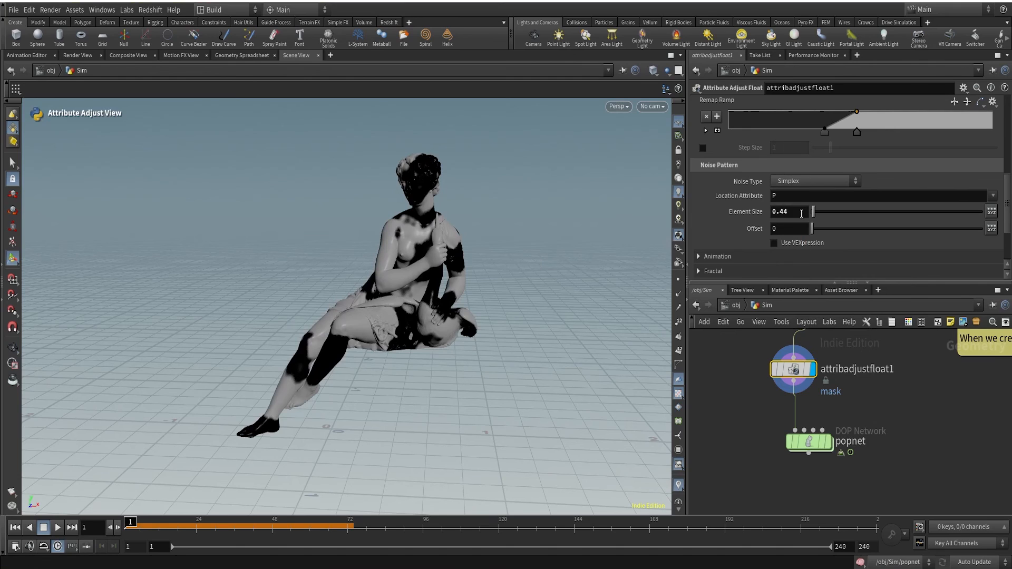
{"action": "scroll", "coordinate": [755, 267], "scroll_direction": "down", "scroll_amount": 3}
{"action": "left_click", "coordinate": [698, 185]}
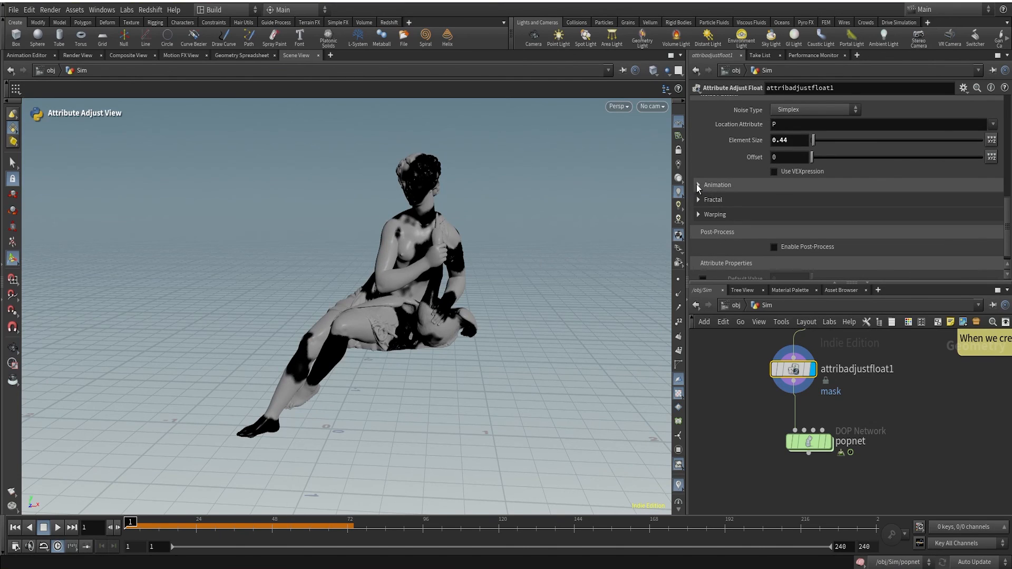
{"action": "left_click", "coordinate": [774, 200]}
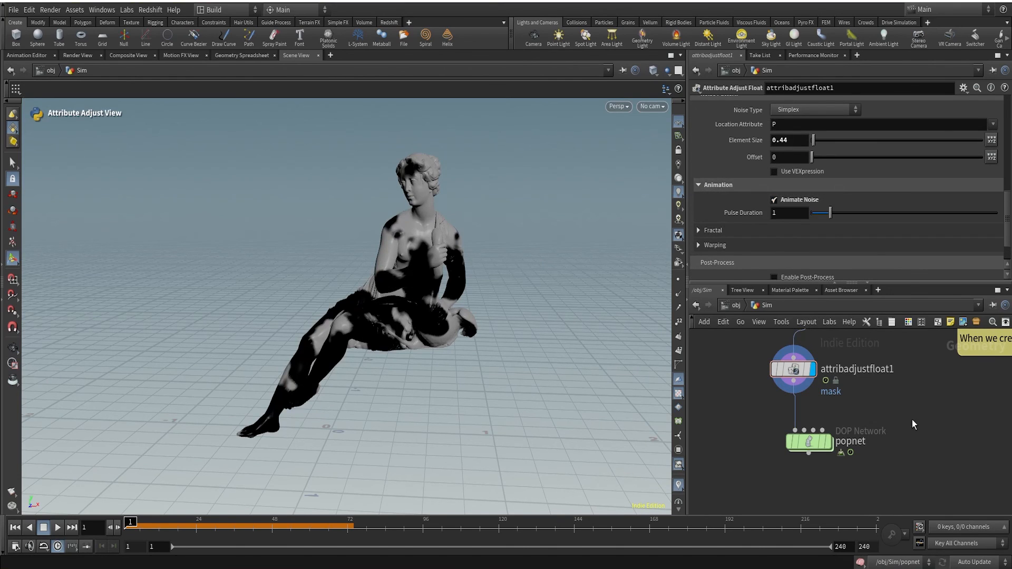
Scrub the timeline from frame 1 to frame 72 to preview the animated noise mask on the statue
{"action": "left_click", "coordinate": [16, 529]}
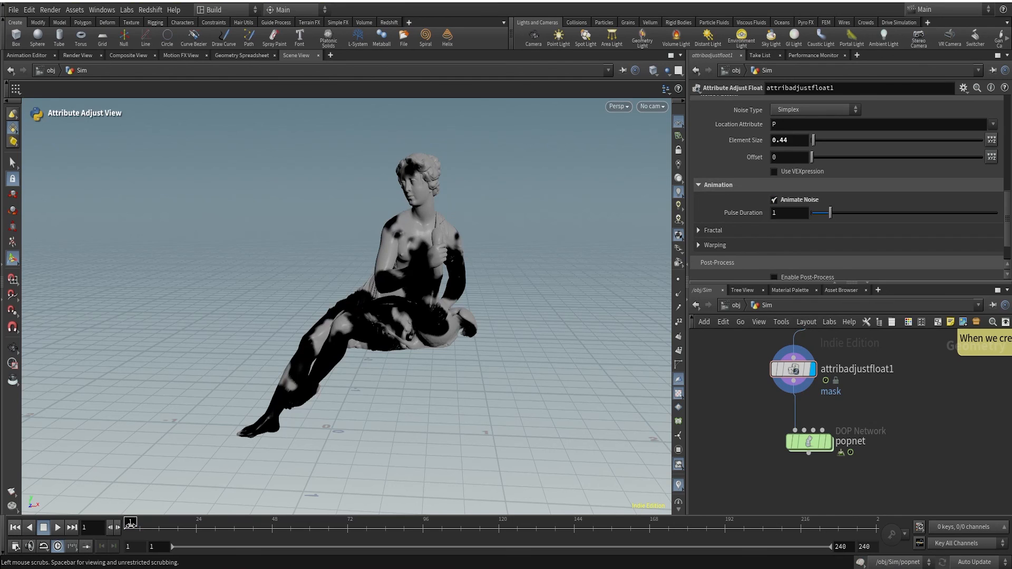
{"action": "left_click_drag", "start_coordinate": [134, 522], "coordinate": [339, 519]}
{"action": "left_click_drag", "start_coordinate": [469, 242], "coordinate": [464, 245]}
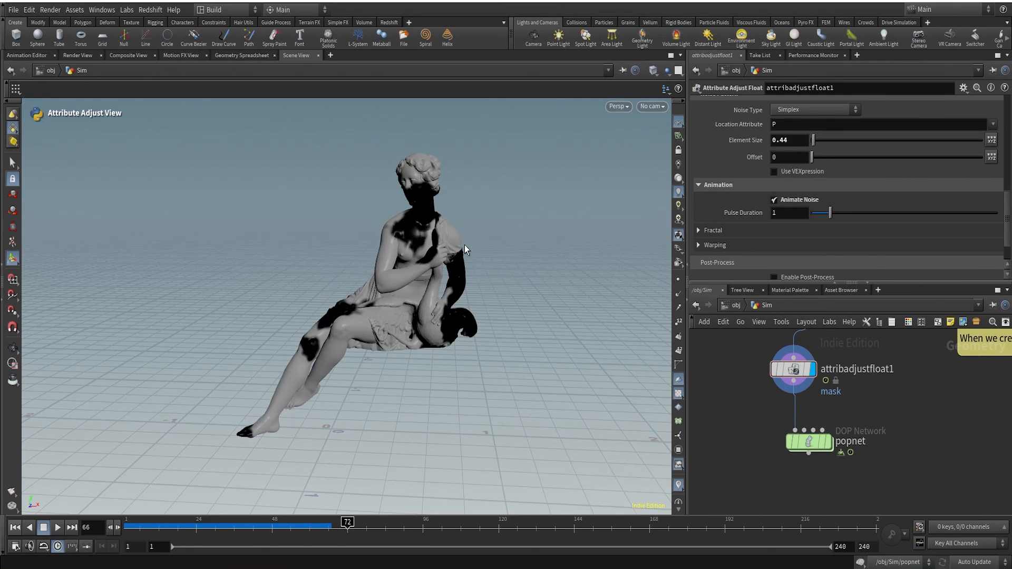
{"action": "scroll", "coordinate": [847, 455], "scroll_direction": "up", "scroll_amount": 3}
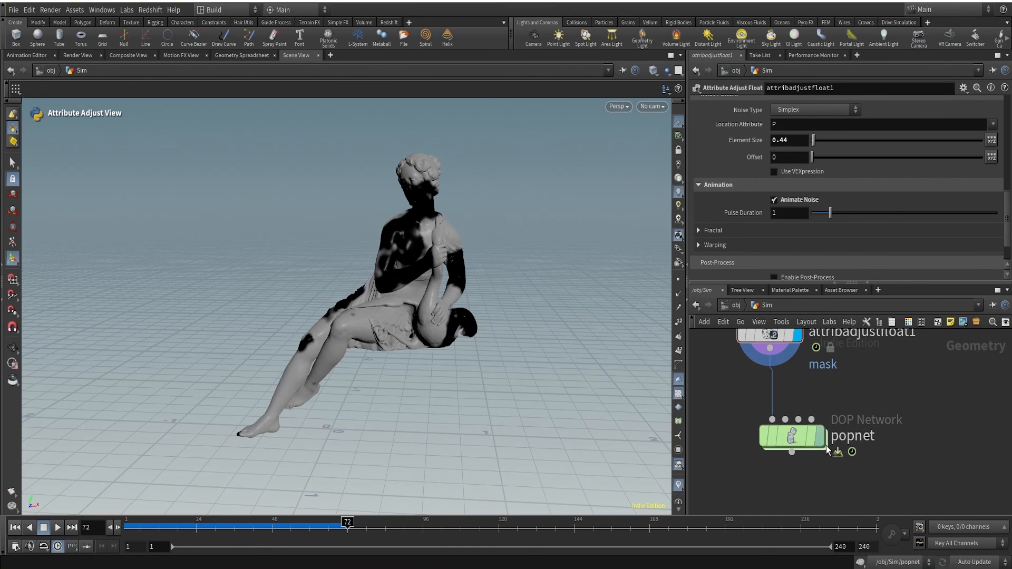
Display the popnet, scrub from frame 1 to frame 11, and turn off the visualizers to examine the emission pattern
{"action": "left_click", "coordinate": [820, 437]}
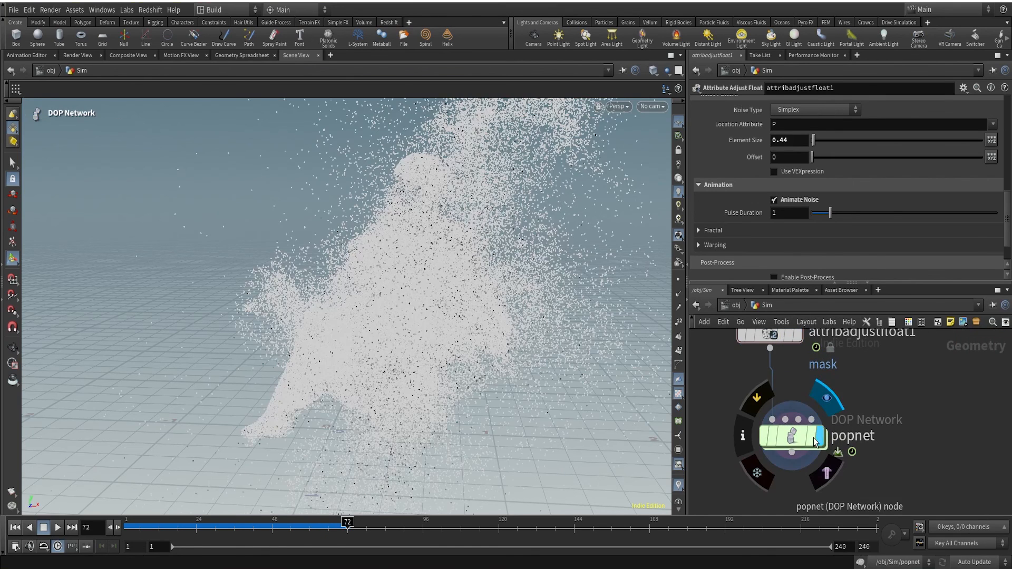
{"action": "left_click", "coordinate": [17, 529]}
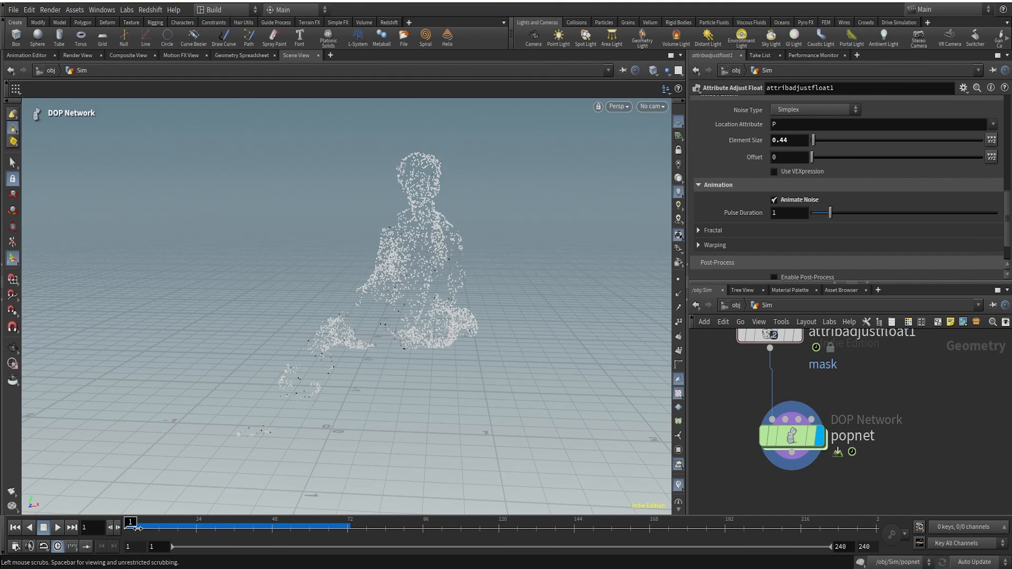
{"action": "left_click_drag", "start_coordinate": [137, 528], "coordinate": [159, 526]}
{"action": "left_click", "coordinate": [679, 490]}
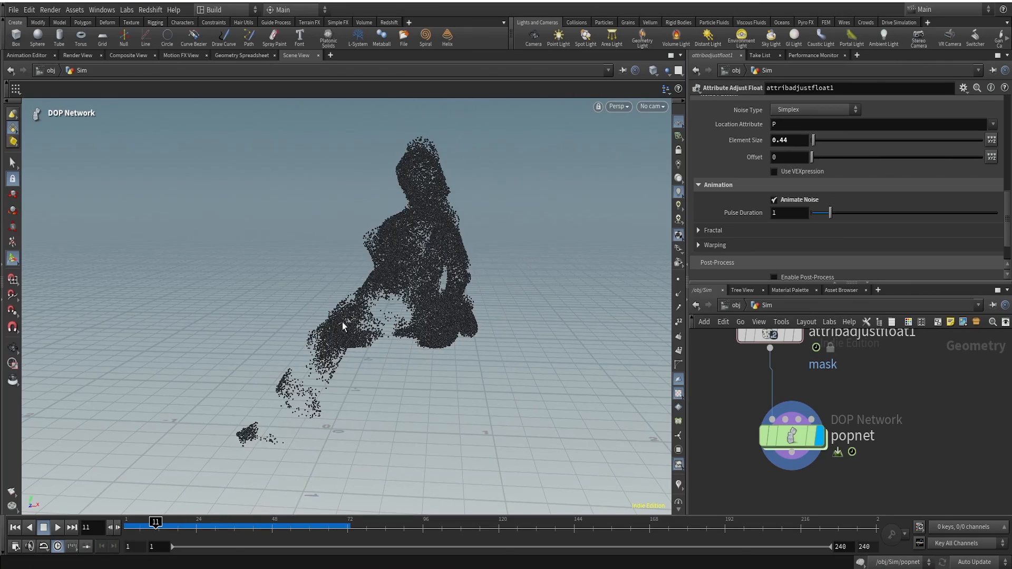
{"action": "right_click_drag", "start_coordinate": [355, 341], "coordinate": [369, 343], "text": "alt"}
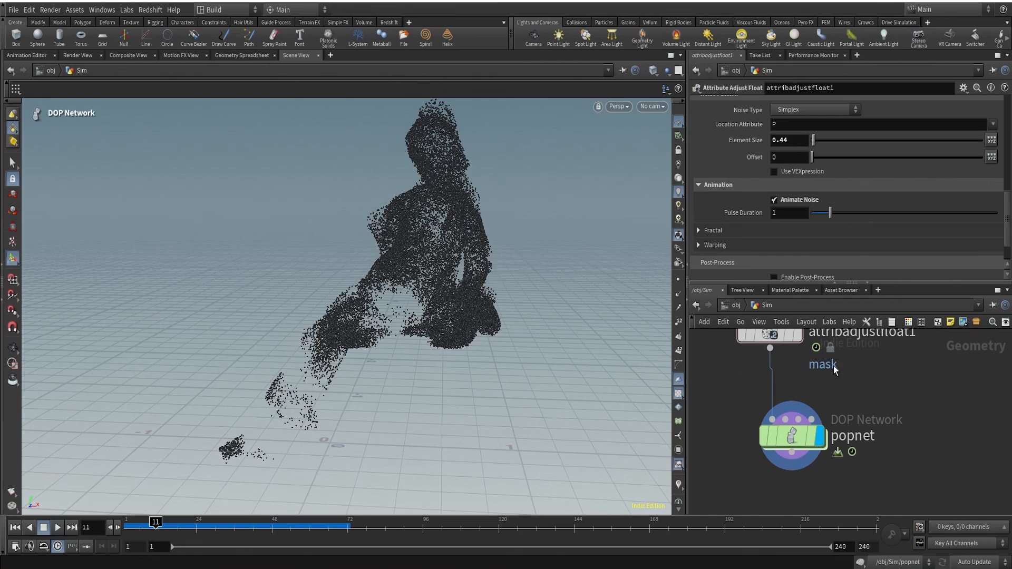
Display attribadjustfloat1 with the visualizers on and scrub to frame 70 to review the changing mask
{"action": "middle_click_drag", "start_coordinate": [832, 400], "coordinate": [832, 425]}
{"action": "left_click", "coordinate": [797, 361]}
{"action": "left_click", "coordinate": [784, 364]}
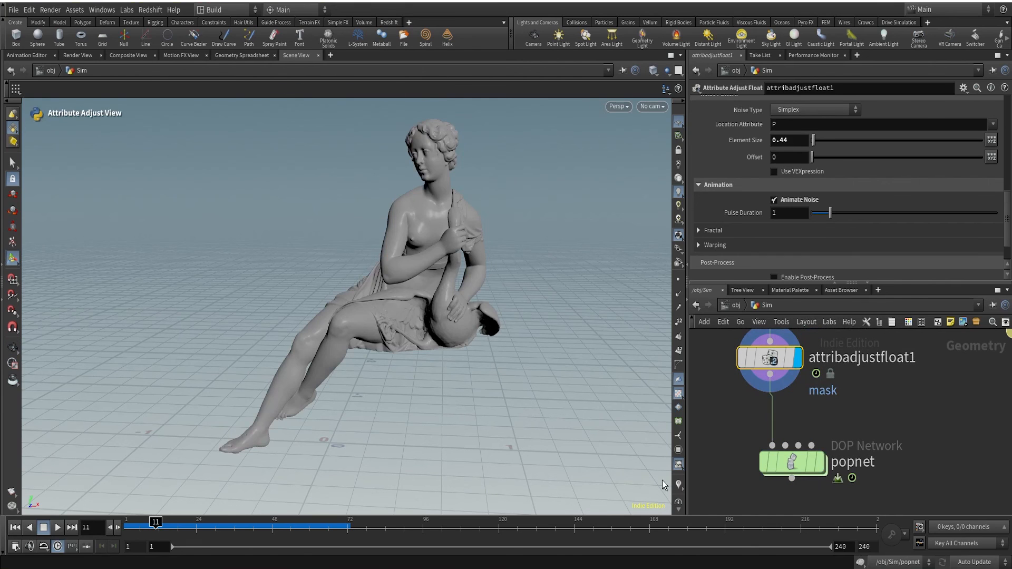
{"action": "left_click", "coordinate": [678, 485]}
{"action": "left_click_drag", "start_coordinate": [157, 526], "coordinate": [341, 525]}
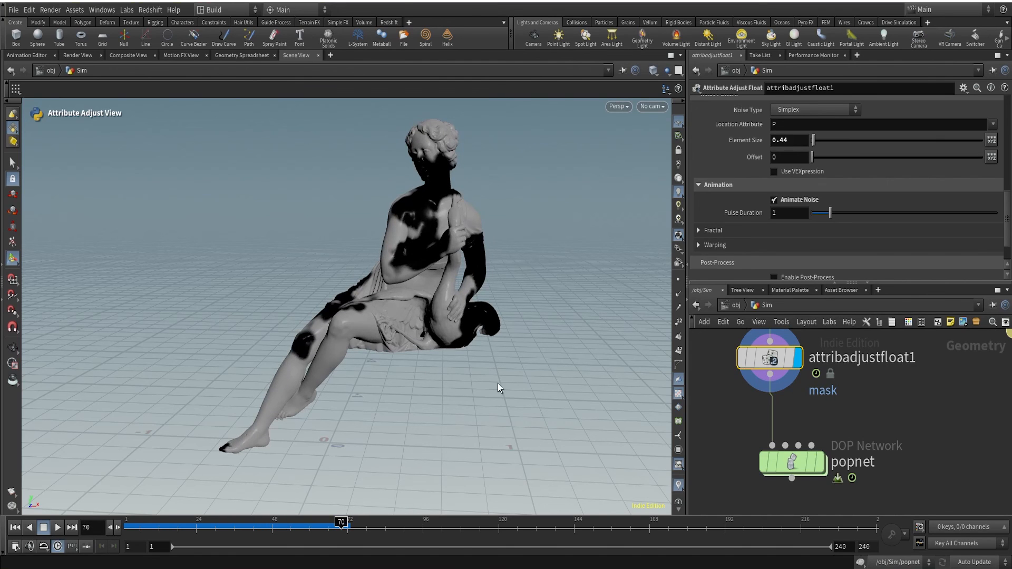
Display the popnet again and turn off the viewport visualizers to view the particles at frame 70
{"action": "left_click", "coordinate": [820, 463]}
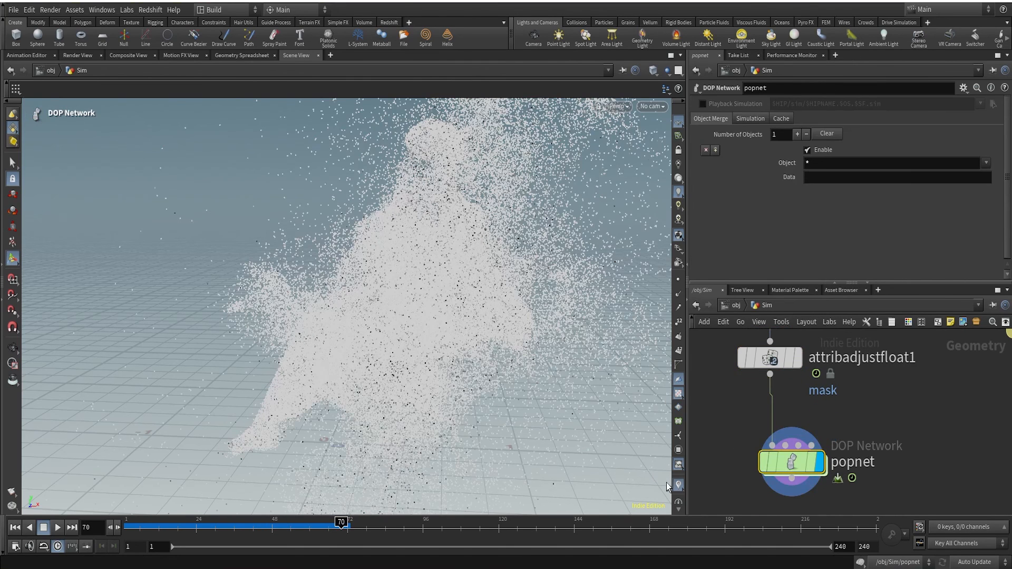
{"action": "left_click", "coordinate": [679, 486]}
{"action": "left_click_drag", "start_coordinate": [364, 311], "coordinate": [453, 324], "text": "alt"}
Inside the popnet, set the Const. Birth Rate of source_first_input to 3000
{"action": "double_click", "coordinate": [792, 463]}
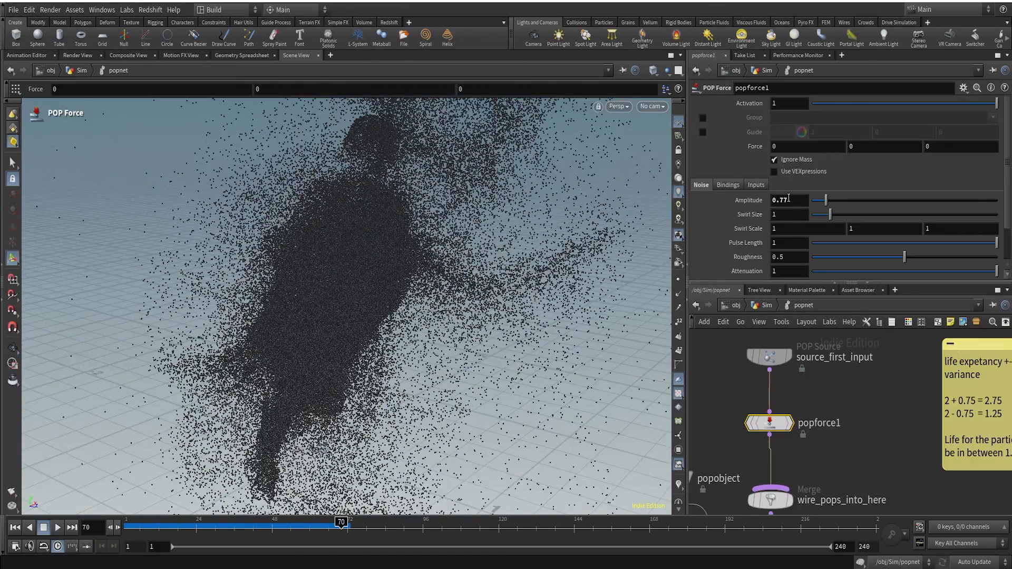
{"action": "left_click", "coordinate": [769, 356]}
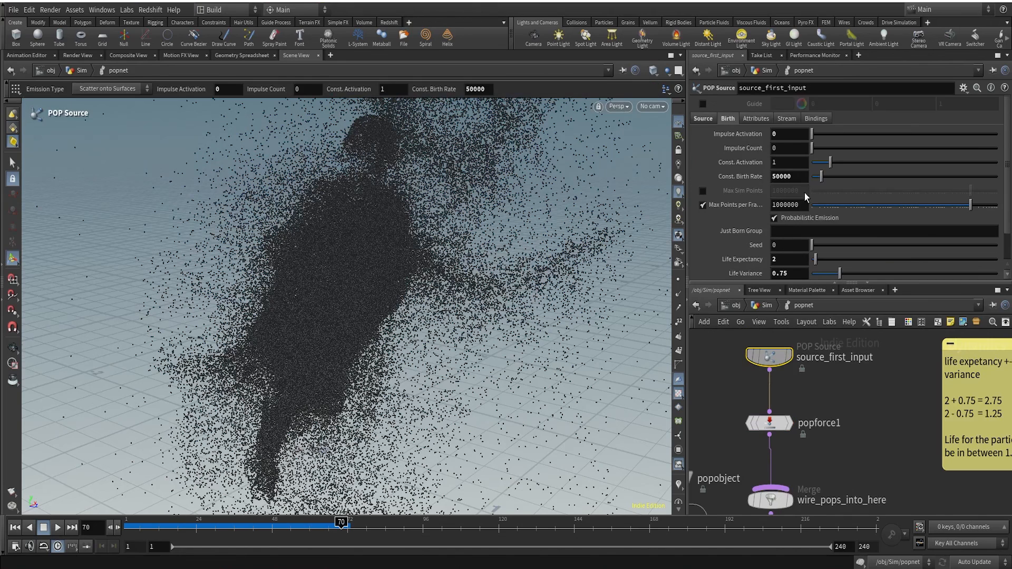
{"action": "type", "text": "3000"}
{"action": "left_click", "coordinate": [854, 392]}
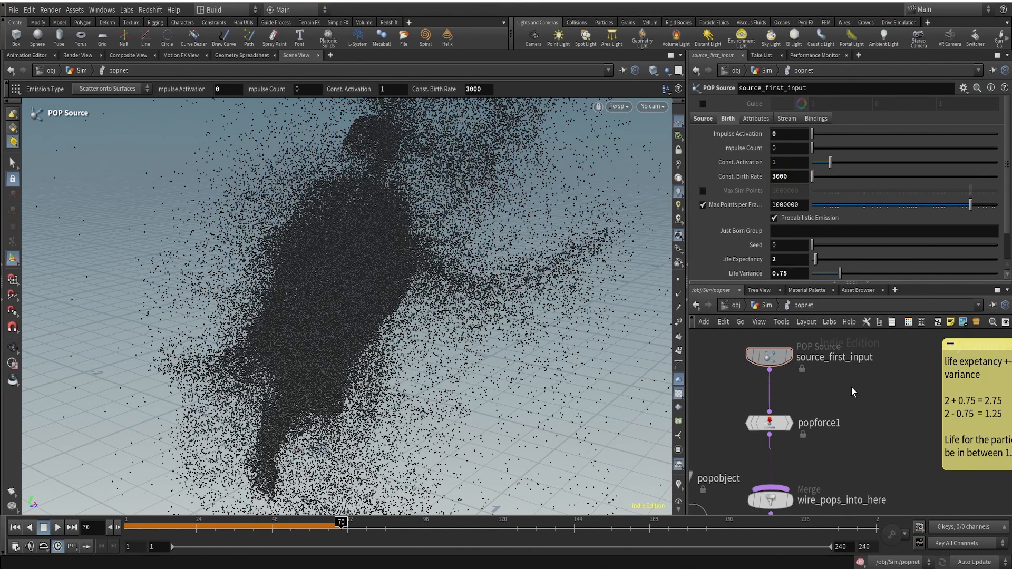
Replay the simulation from the first frame, stop it at frame 225, and examine the sparser particles from another angle
{"action": "left_click", "coordinate": [13, 530]}
{"action": "left_click", "coordinate": [58, 528]}
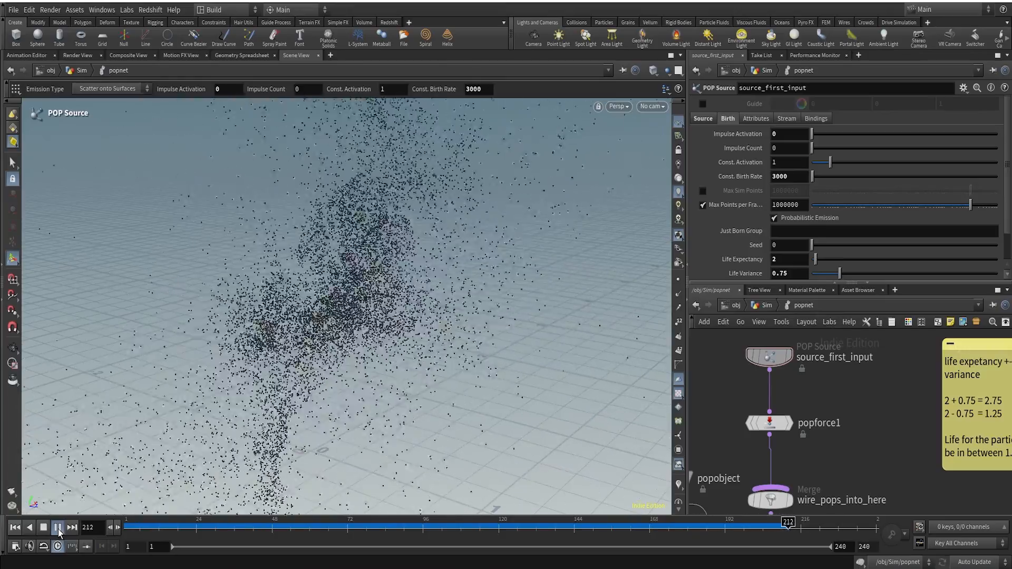
{"action": "left_click", "coordinate": [58, 527]}
{"action": "key", "text": "Escape"}
{"action": "left_click_drag", "start_coordinate": [323, 307], "coordinate": [389, 316]}
{"action": "key", "text": "Return"}
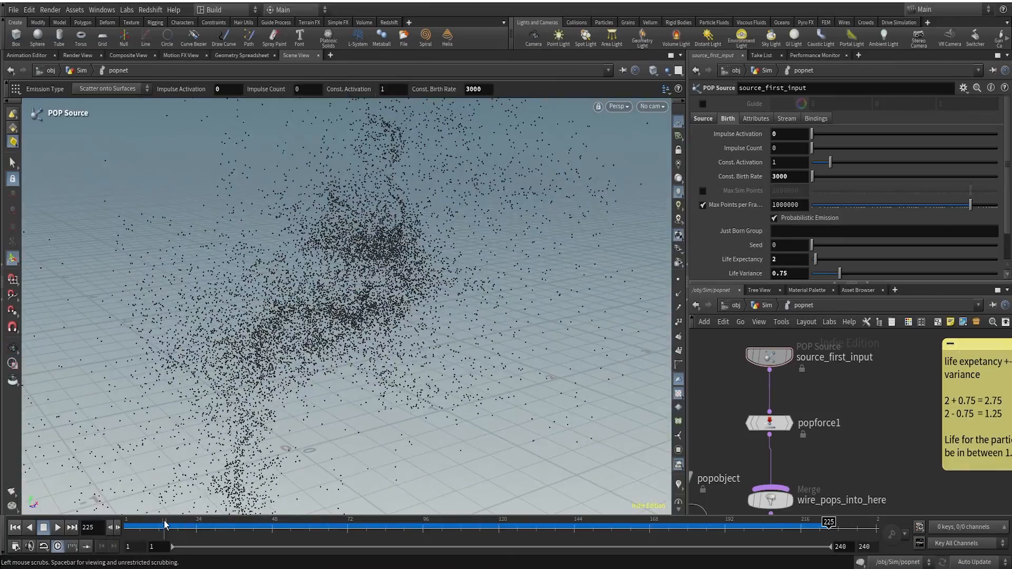
Scrub through the cached simulation to review the emission over time, ending back at frame 1
{"action": "left_click_drag", "start_coordinate": [146, 522], "coordinate": [183, 523]}
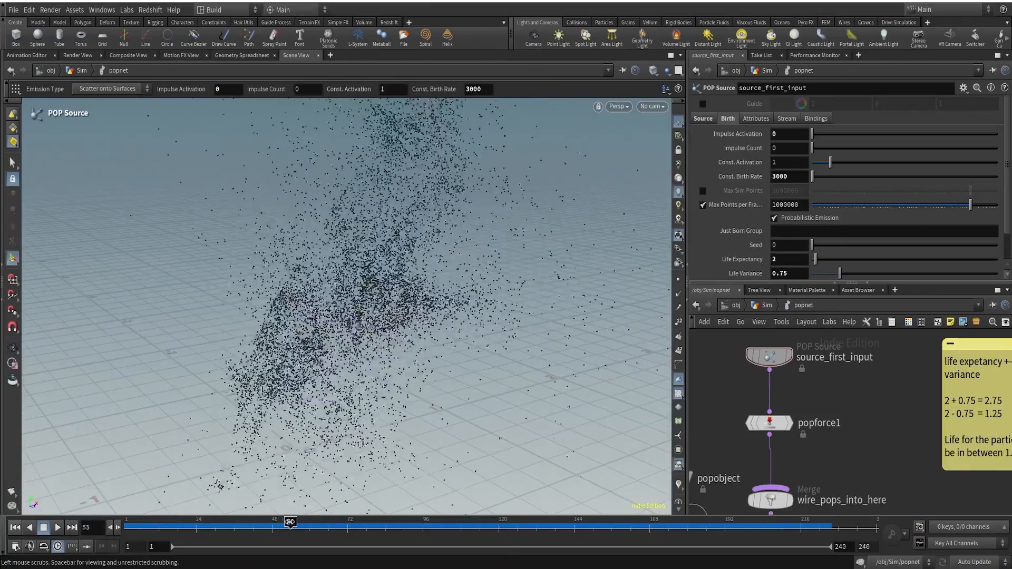
{"action": "left_click_drag", "start_coordinate": [452, 522], "coordinate": [216, 547]}
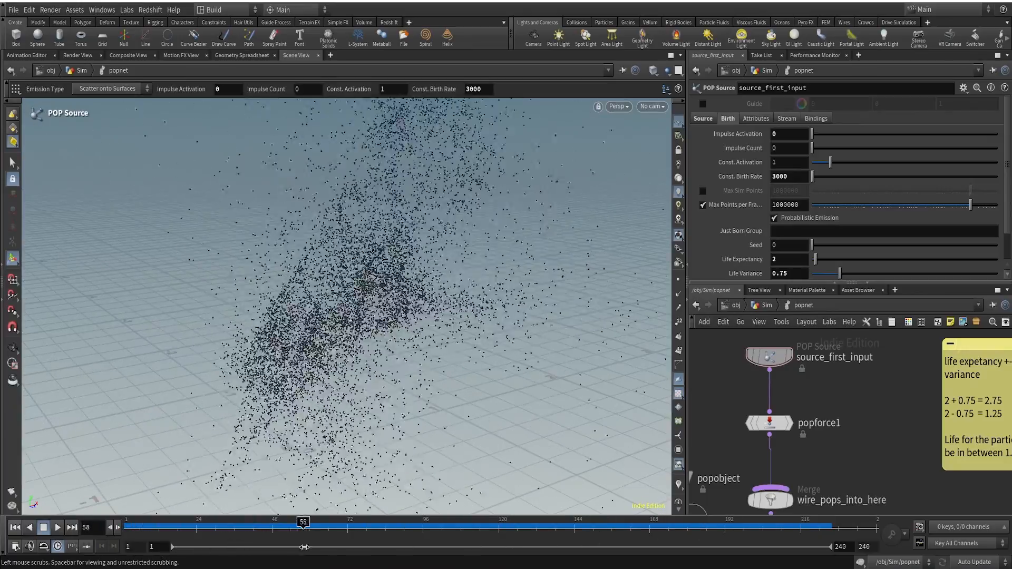
{"action": "left_click_drag", "start_coordinate": [304, 547], "coordinate": [634, 547]}
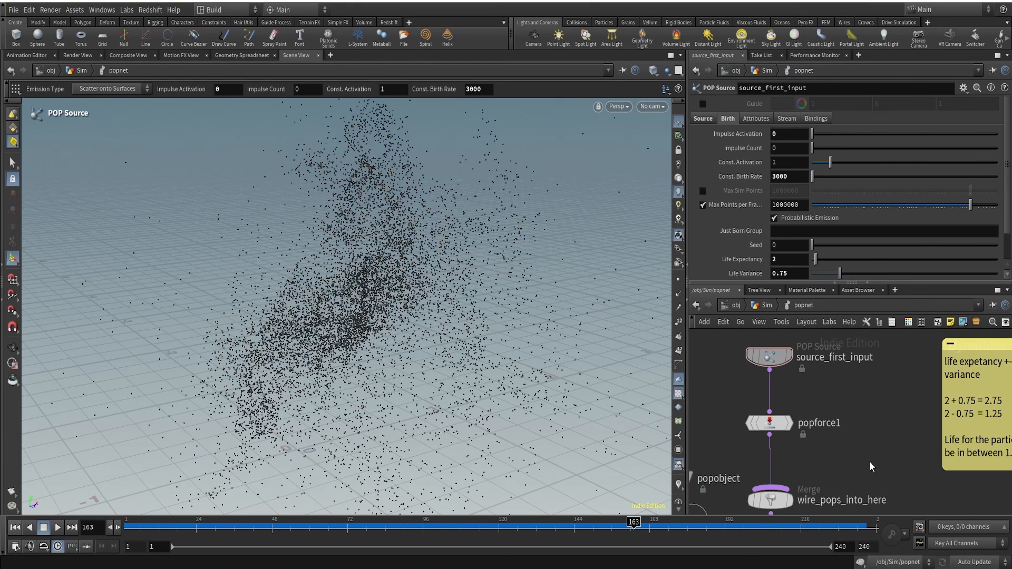
{"action": "left_click_drag", "start_coordinate": [146, 523], "coordinate": [129, 523]}
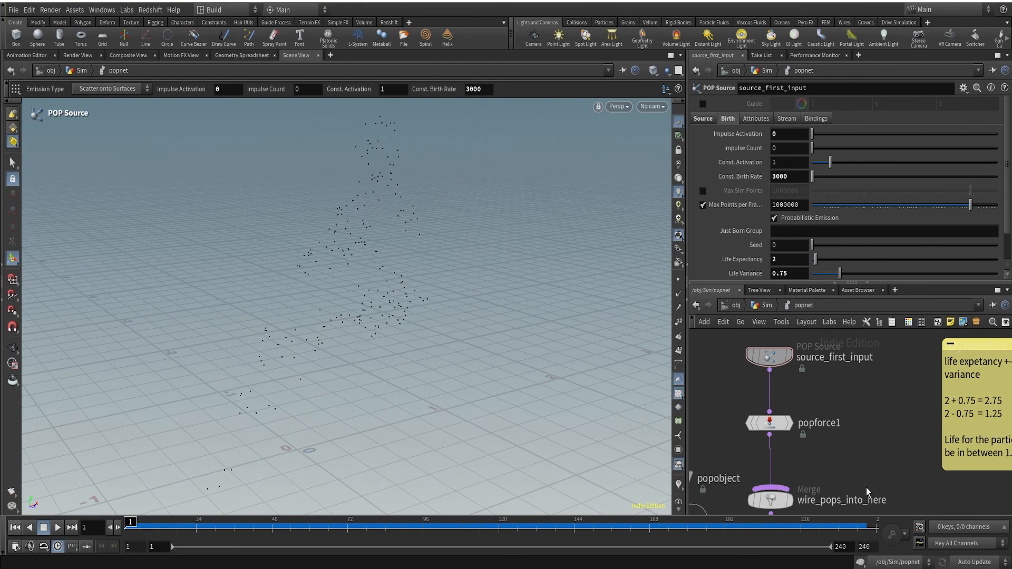
Return to the Sim geometry network and move the popnet node farther below attribadjustfloat1
{"action": "left_click", "coordinate": [767, 306]}
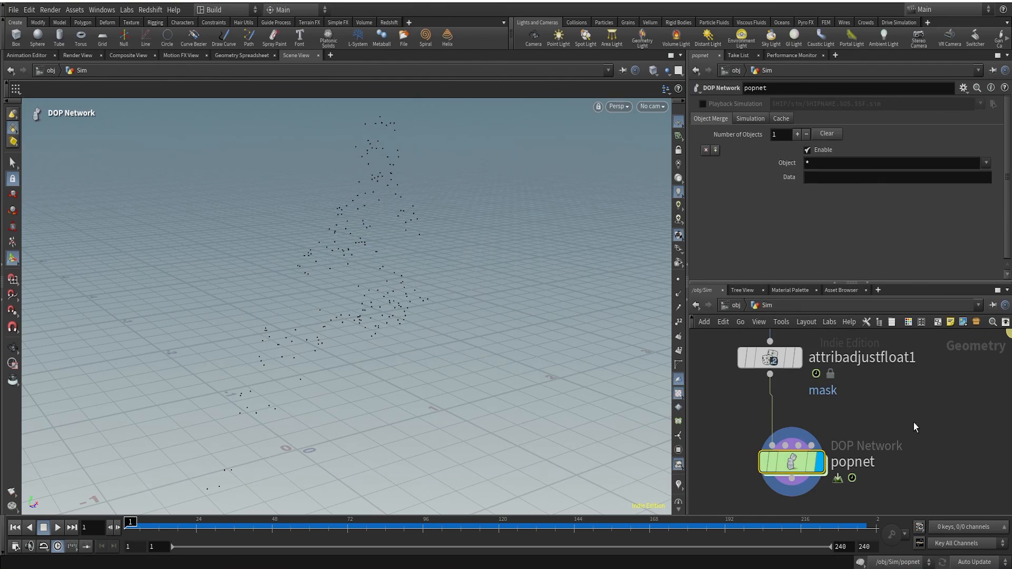
{"action": "scroll", "coordinate": [838, 427], "scroll_direction": "down", "scroll_amount": 3}
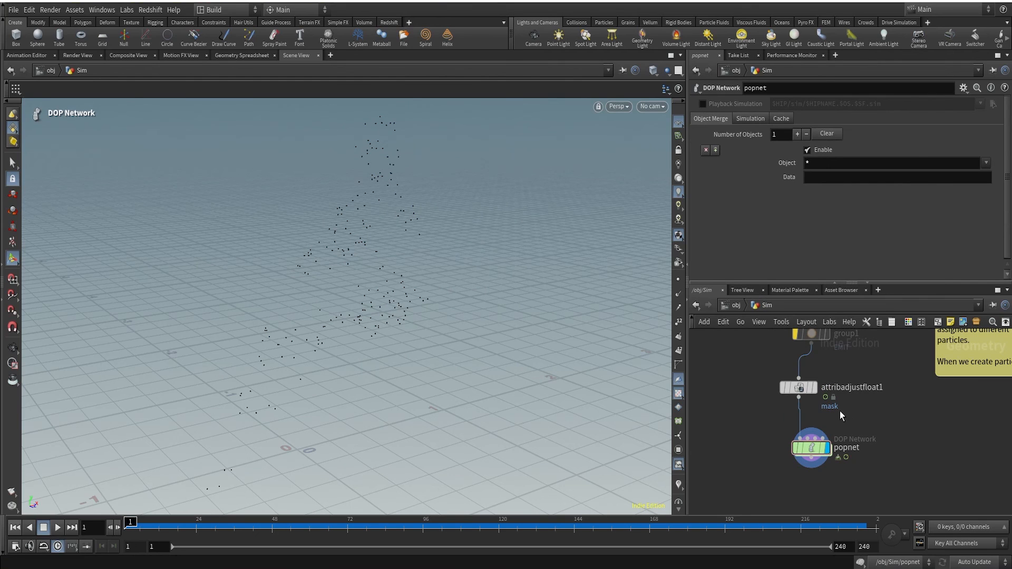
{"action": "middle_click_drag", "start_coordinate": [840, 411], "coordinate": [855, 449]}
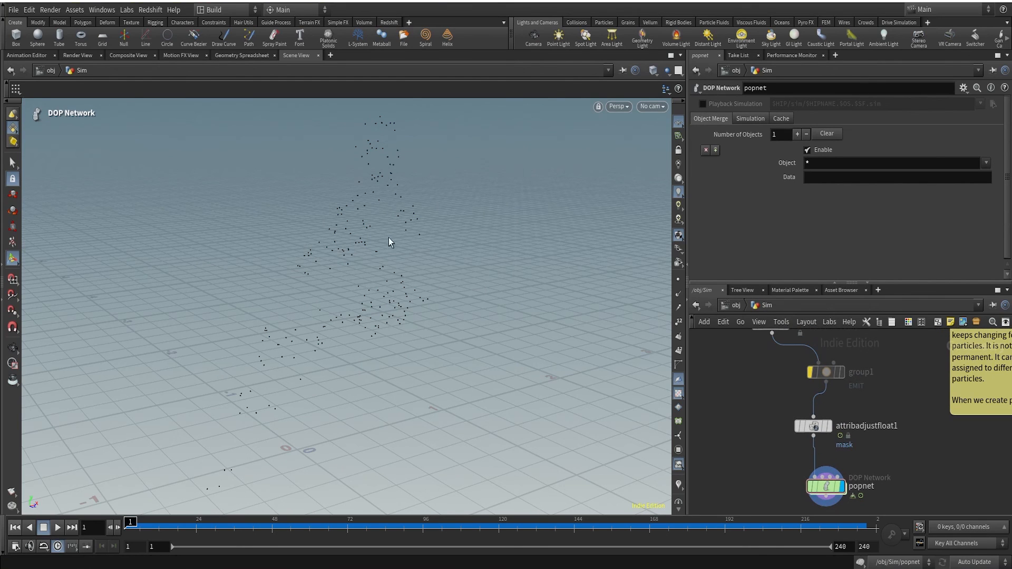
{"action": "key", "text": "Escape"}
{"action": "left_click_drag", "start_coordinate": [409, 304], "coordinate": [339, 303]}
{"action": "key", "text": "Return"}
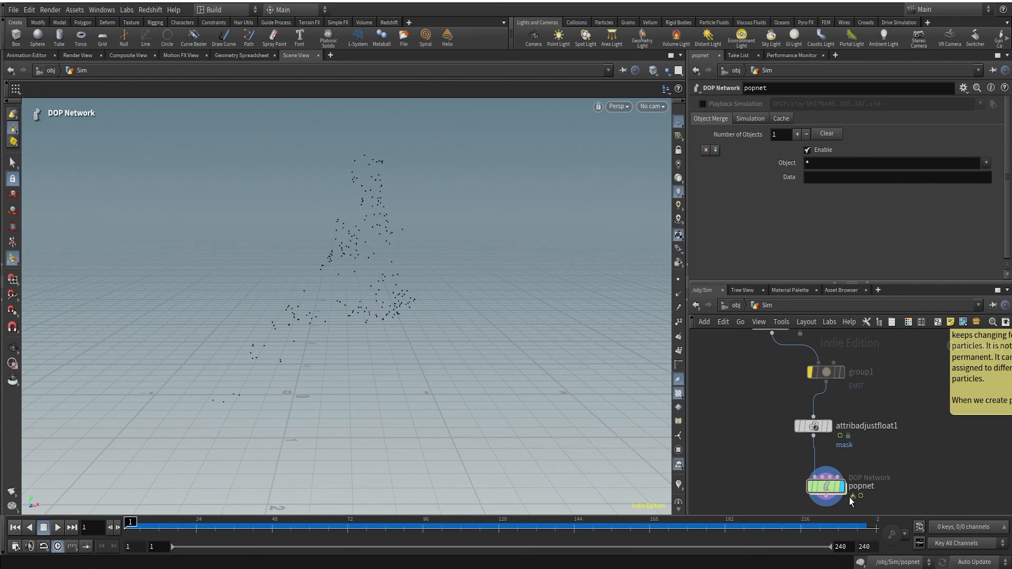
{"action": "middle_click_drag", "start_coordinate": [933, 477], "coordinate": [943, 411]}
{"action": "left_click_drag", "start_coordinate": [837, 421], "coordinate": [861, 494]}
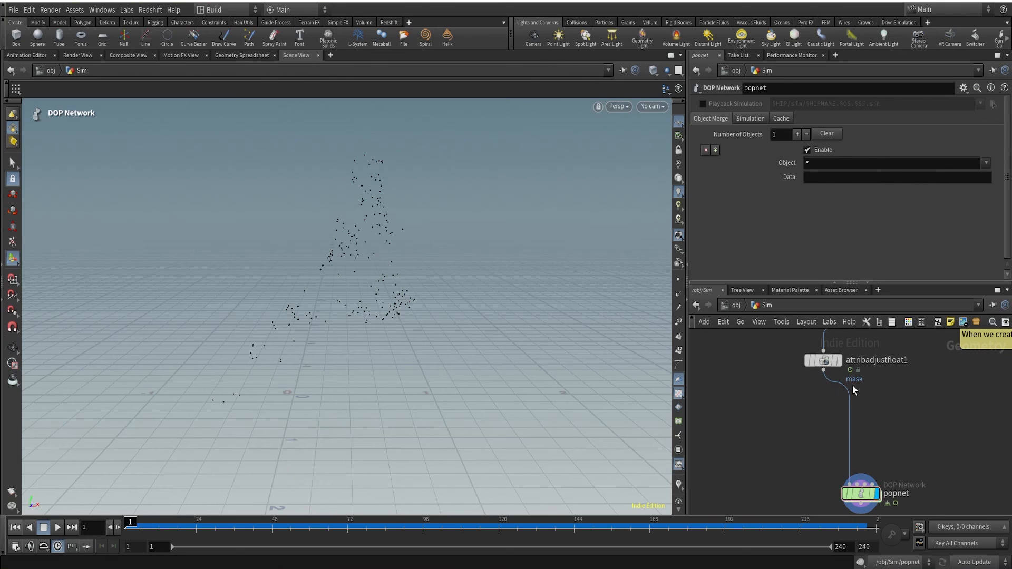
Bypass attribadjustfloat1 and align it under the group1 node
{"action": "left_click", "coordinate": [823, 361]}
{"action": "middle_click_drag", "start_coordinate": [897, 406], "coordinate": [903, 463]}
{"action": "scroll", "coordinate": [846, 427], "scroll_direction": "up", "scroll_amount": 2}
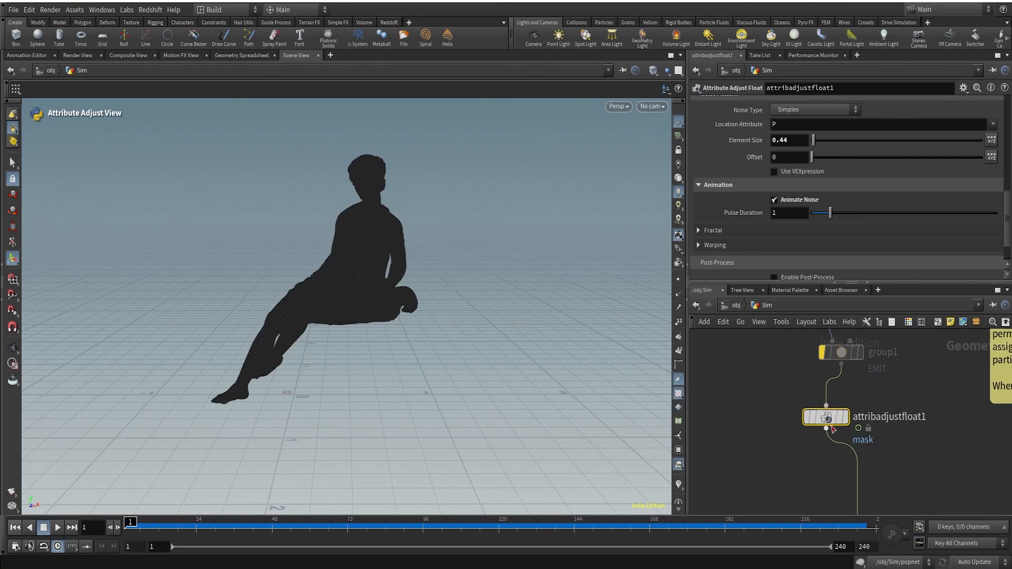
{"action": "mouse_move", "coordinate": [827, 419]}
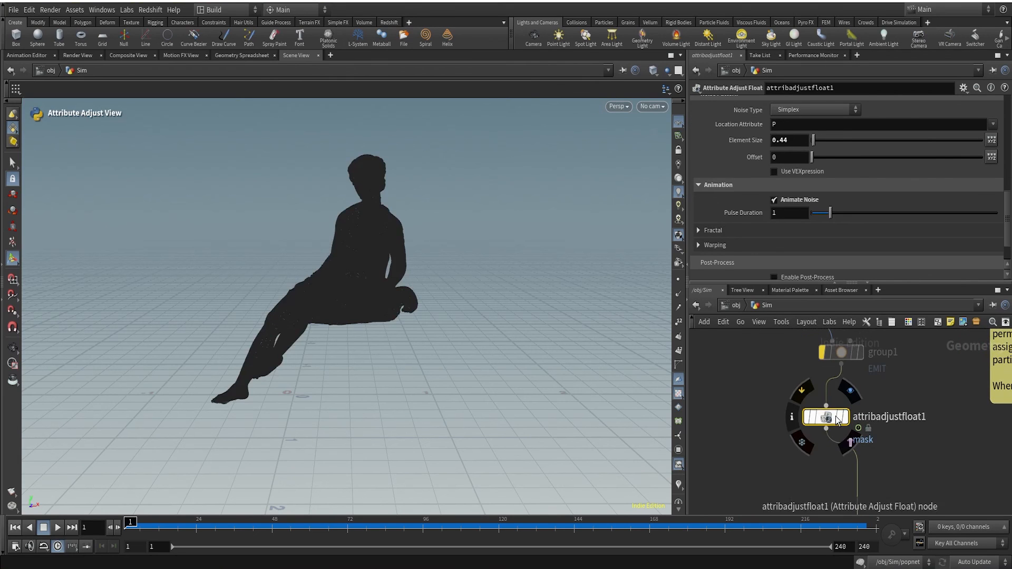
{"action": "left_click", "coordinate": [809, 397]}
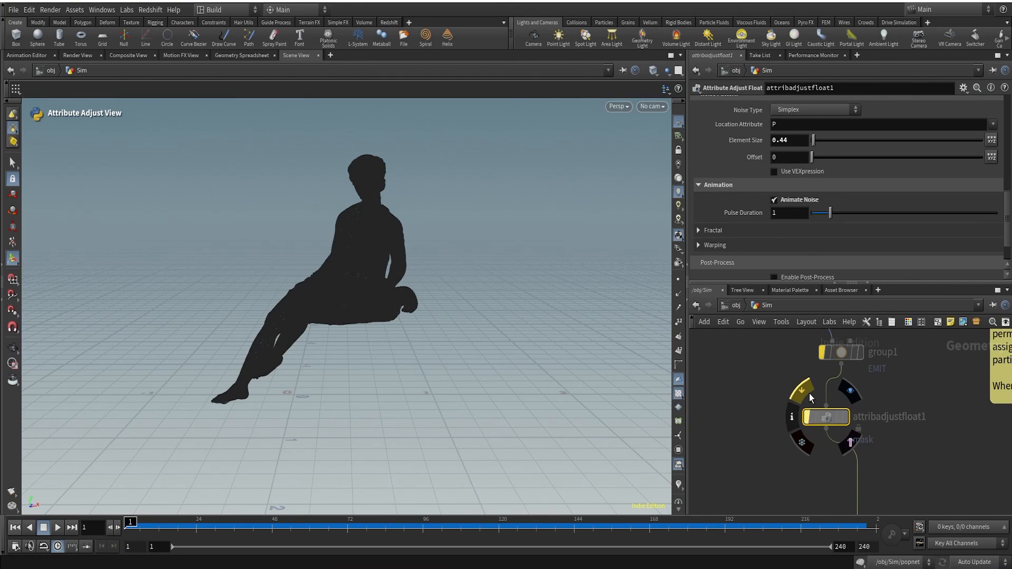
{"action": "left_click_drag", "start_coordinate": [824, 417], "coordinate": [835, 417]}
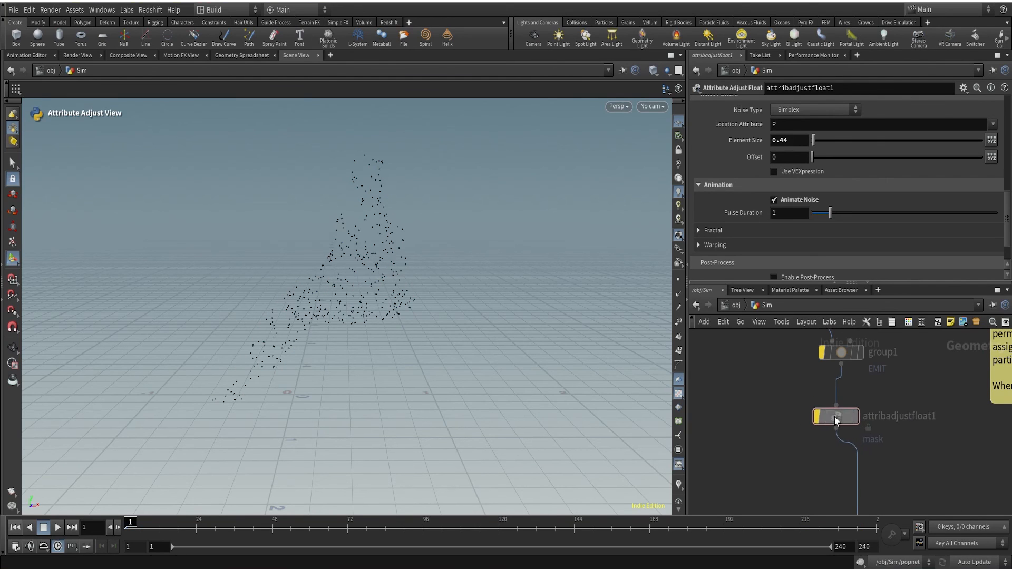
Display the attribdelete1 node and select it so the full statue is shown
{"action": "scroll", "coordinate": [877, 401], "scroll_direction": "down", "scroll_amount": 3}
{"action": "middle_click_drag", "start_coordinate": [848, 359], "coordinate": [855, 404]}
{"action": "scroll", "coordinate": [855, 405], "scroll_direction": "up", "scroll_amount": 3}
{"action": "left_click", "coordinate": [823, 373]}
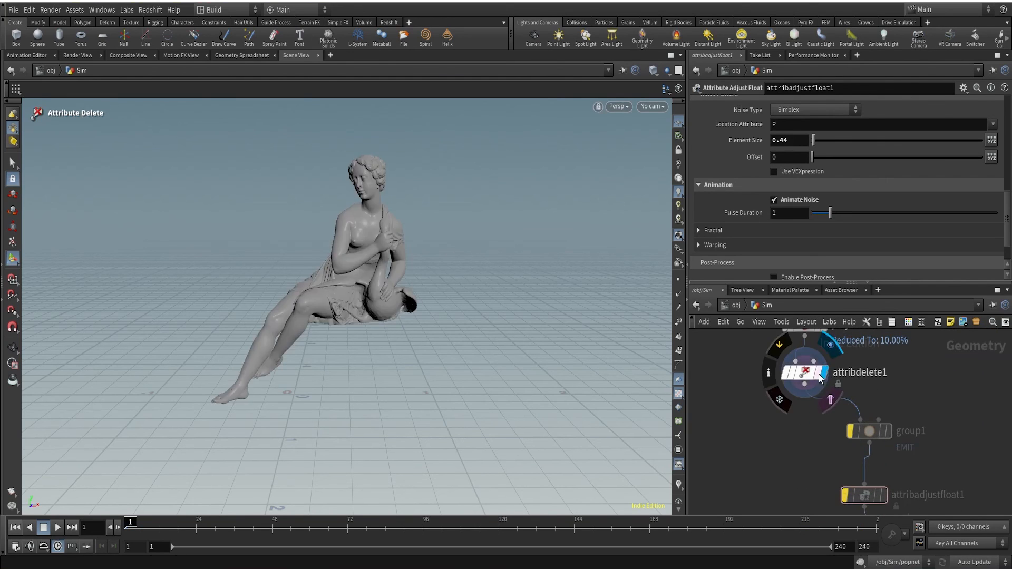
{"action": "left_click", "coordinate": [804, 373]}
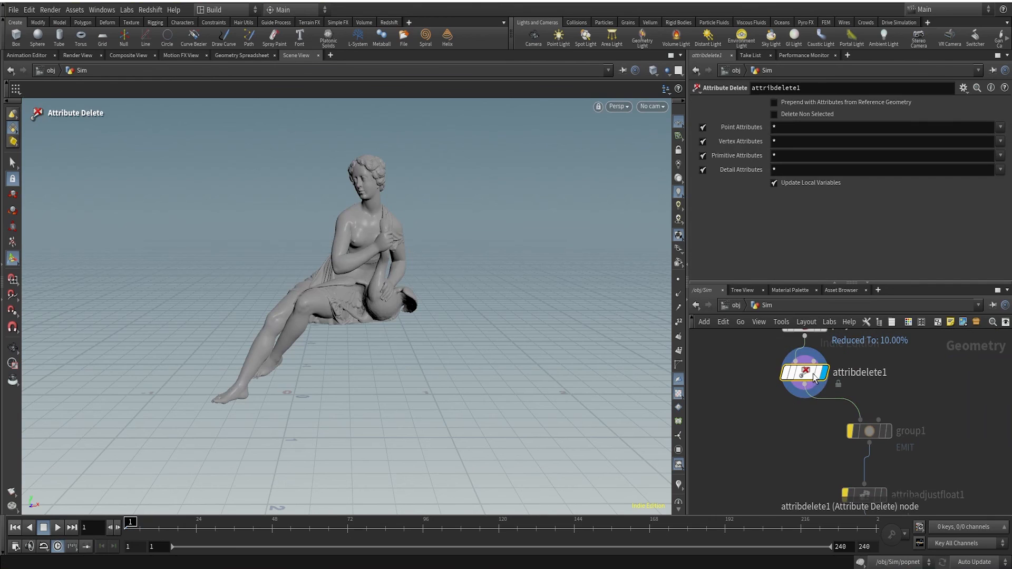
{"action": "left_click", "coordinate": [129, 11]}
{"action": "left_click", "coordinate": [134, 52]}
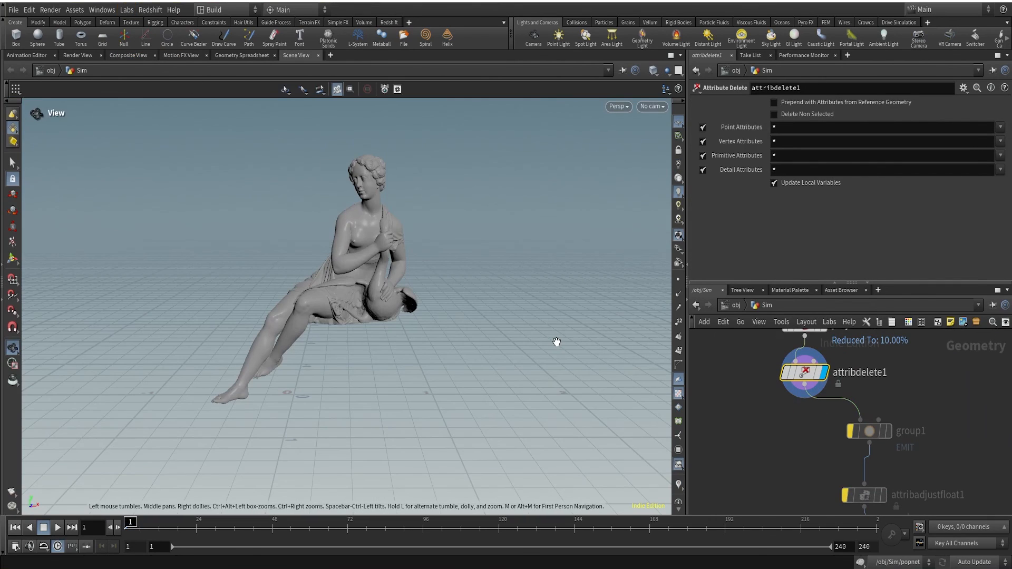
Shift the group1 and attribadjustfloat1 nodes aside to free space below attribdelete1
{"action": "scroll", "coordinate": [811, 445], "scroll_direction": "down", "scroll_amount": 1}
{"action": "left_click_drag", "start_coordinate": [812, 431], "coordinate": [913, 448]}
{"action": "left_click", "coordinate": [804, 457]}
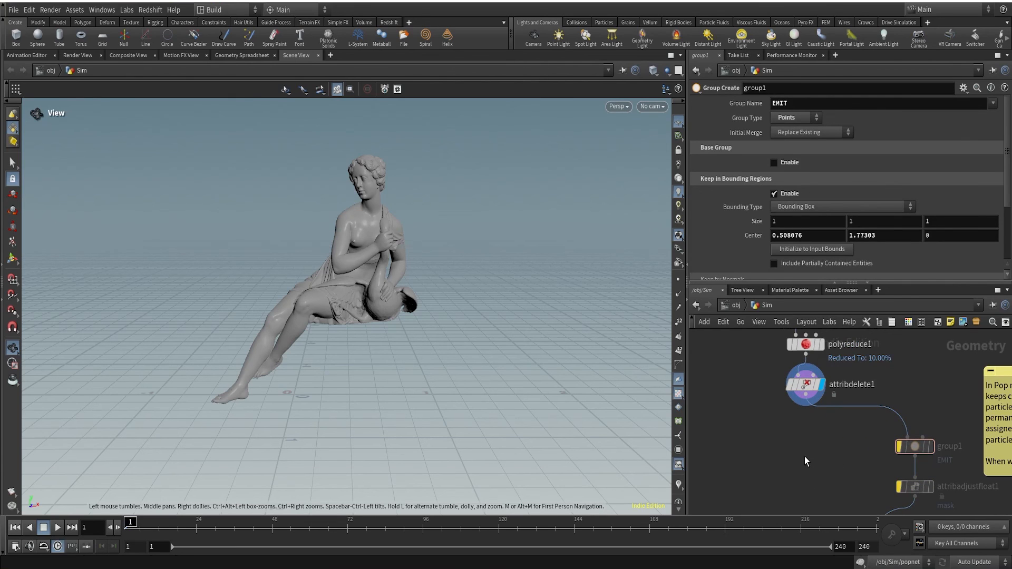
Add an Attribute Wrangle as a separate branch from attribdelete1 and display it
{"action": "middle_click_drag", "start_coordinate": [805, 457], "coordinate": [854, 452]}
{"action": "key", "text": "Tab"}
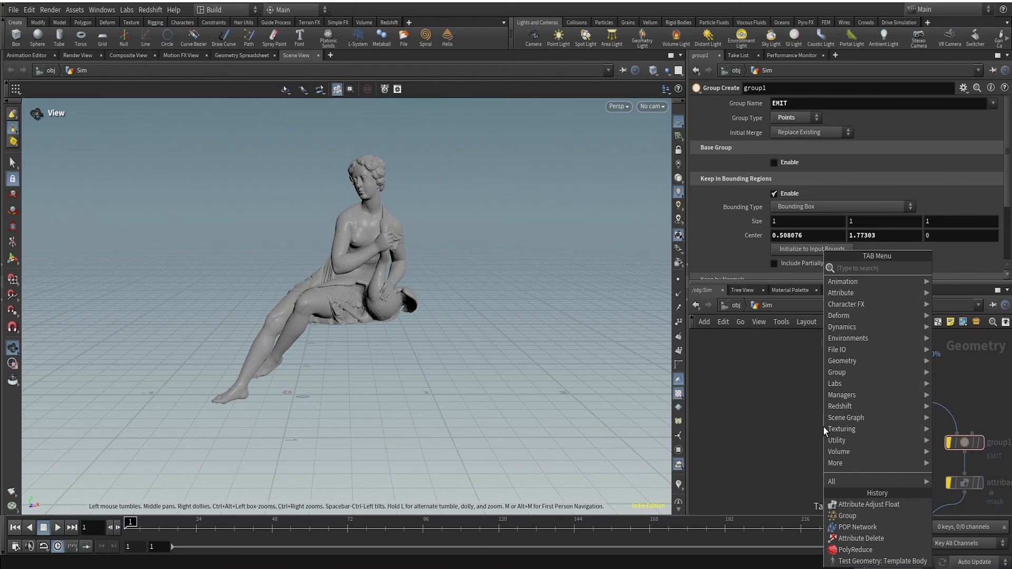
{"action": "type", "text": "a wr"}
{"action": "key", "text": "Return"}
{"action": "left_click", "coordinate": [823, 427]}
{"action": "left_click_drag", "start_coordinate": [824, 427], "coordinate": [812, 458]}
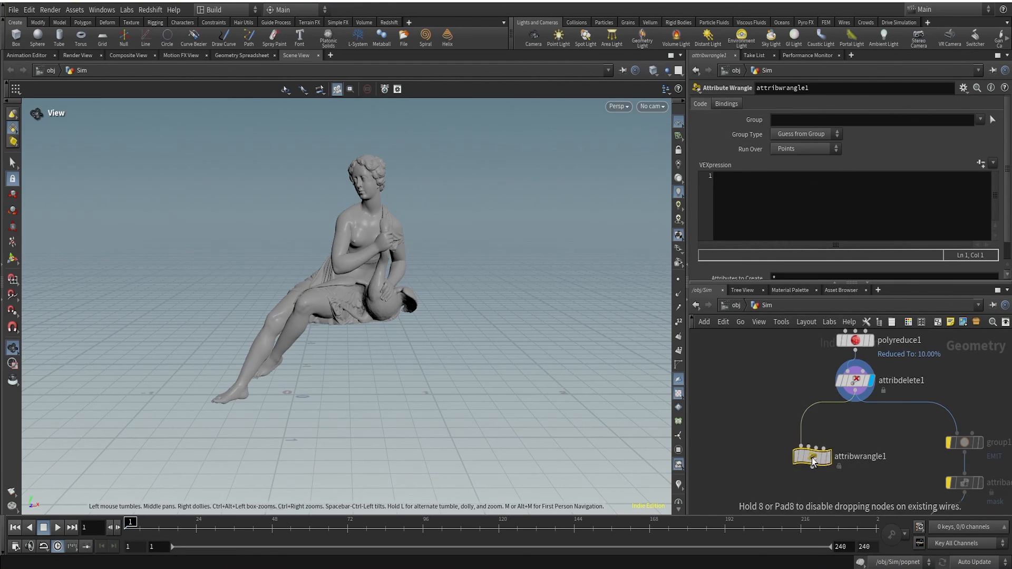
{"action": "left_click", "coordinate": [820, 462]}
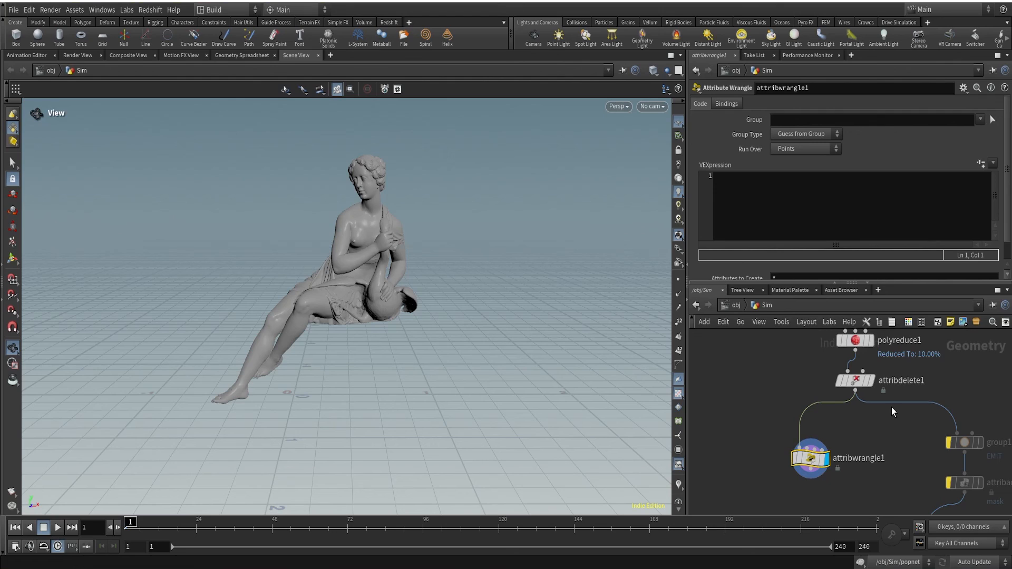
Write the wrangle's first VEX line: vector mask = relpointbbox(0, v@P);
{"action": "left_click", "coordinate": [740, 197]}
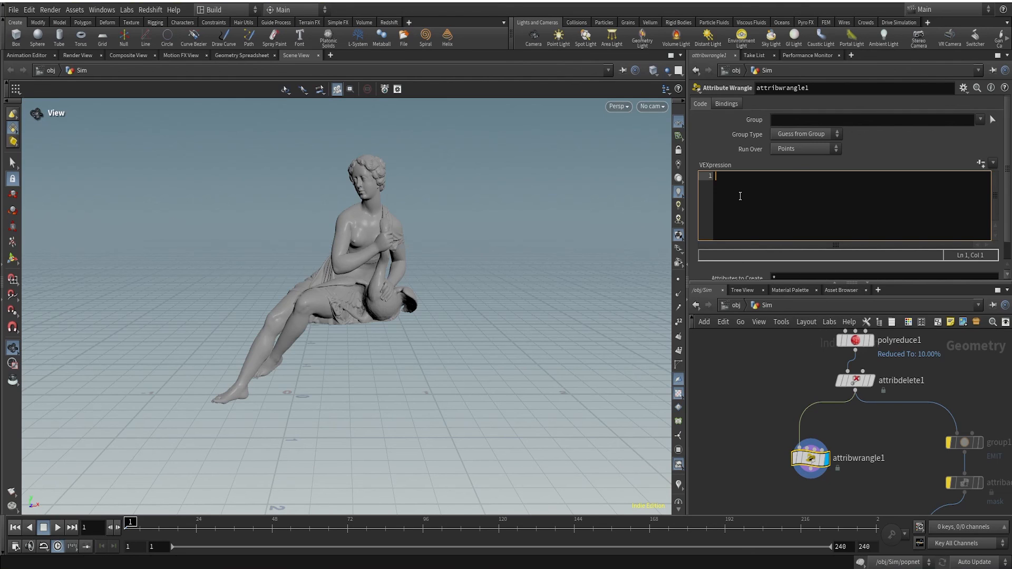
{"action": "type", "text": "ve"}
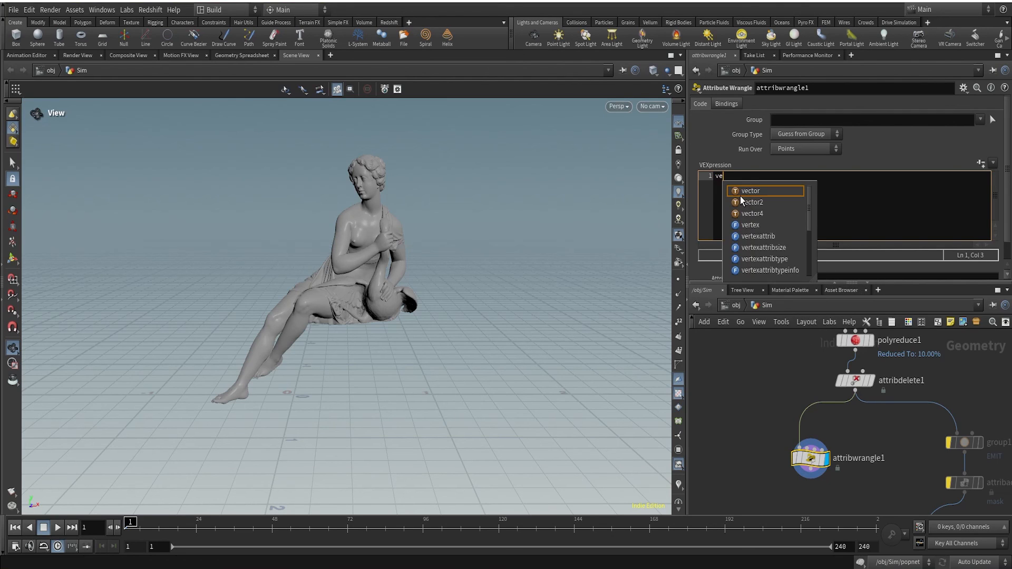
{"action": "type", "text": "ctor mas"}
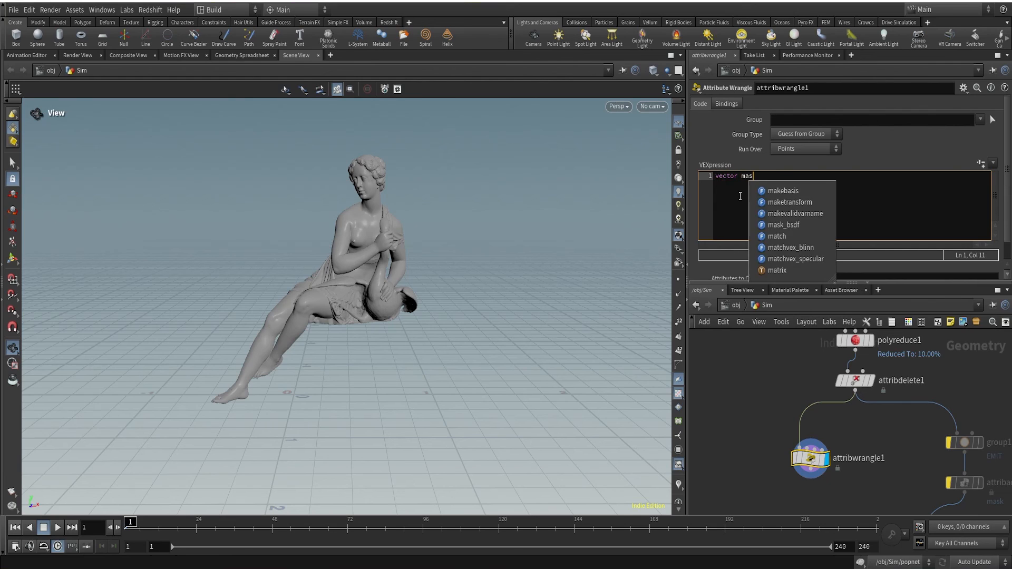
{"action": "type", "text": "k = rel"}
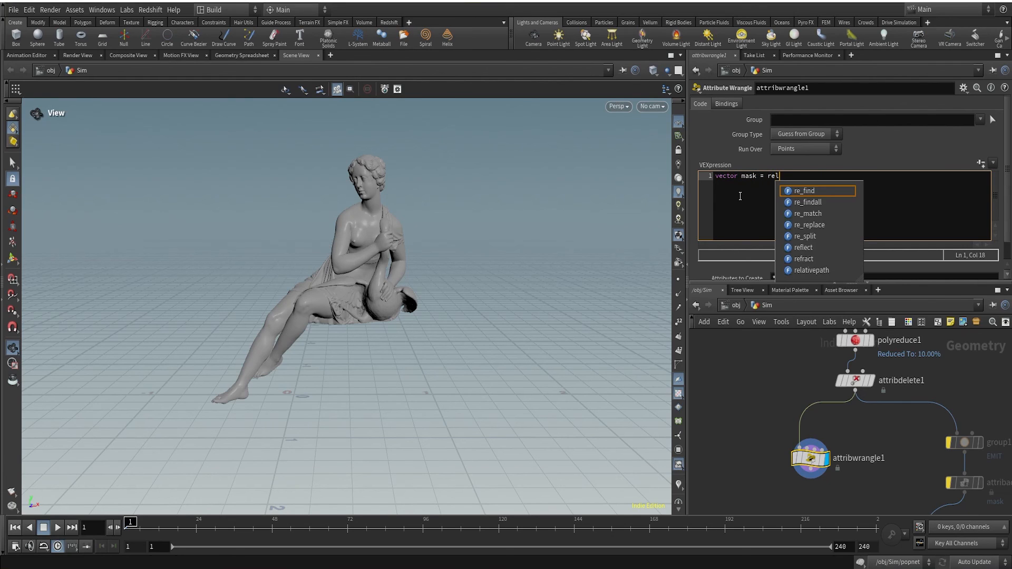
{"action": "type", "text": "pointbb"}
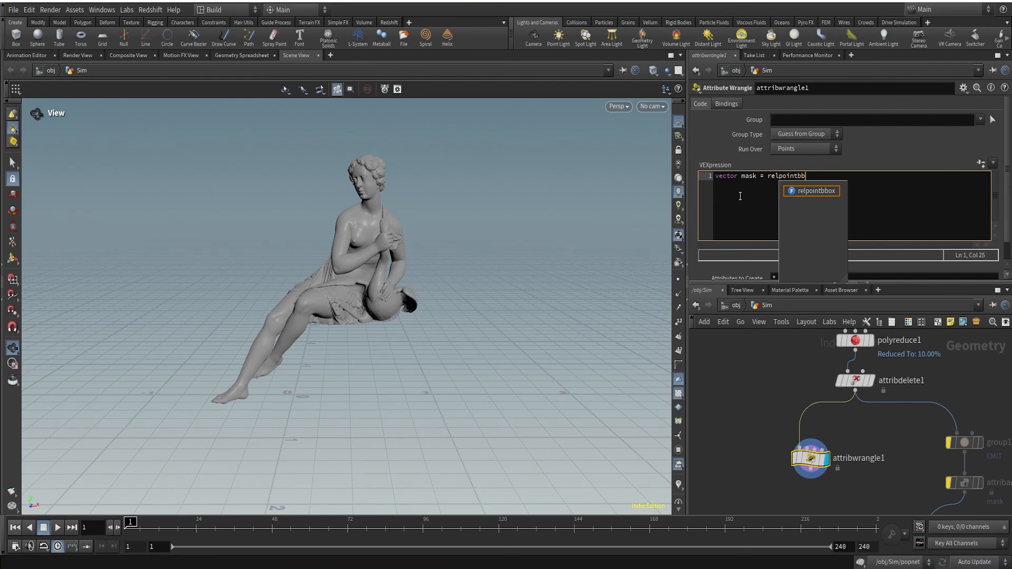
{"action": "type", "text": "ox("}
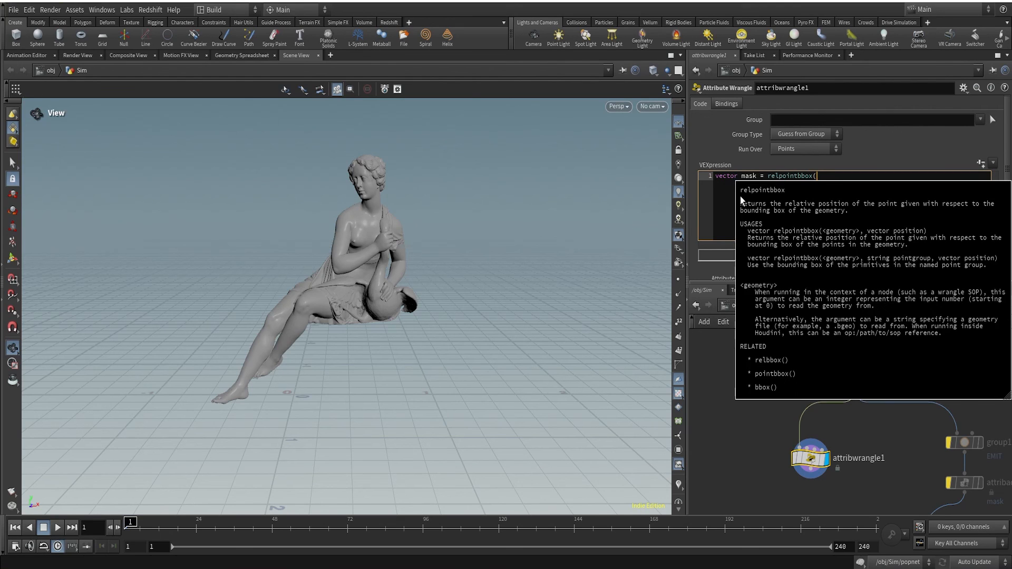
{"action": "type", "text": "0, "}
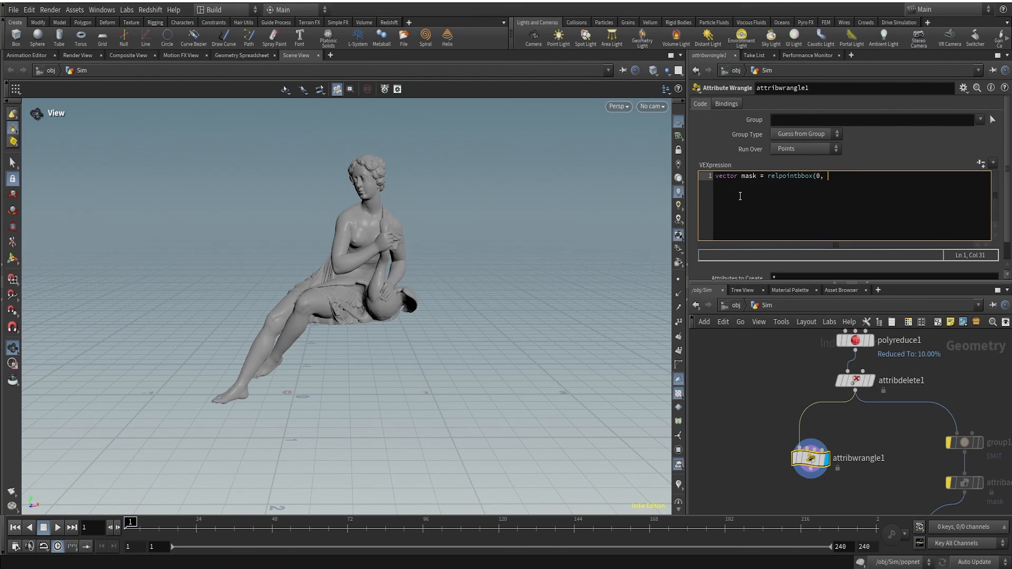
{"action": "type", "text": "v@P)"}
{"action": "key", "text": "Return"}
{"action": "key", "text": "Return"}
{"action": "left_click_drag", "start_coordinate": [389, 219], "coordinate": [344, 207]}
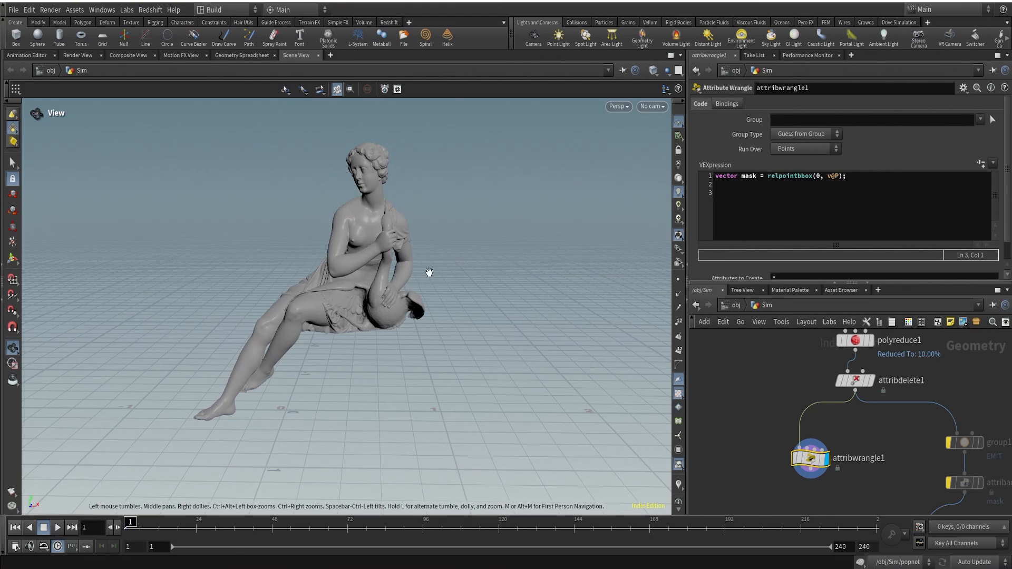
Add the VEX line float maskx = mask.x; to the wrangle, followed by a blank line and a fresh one
{"action": "left_click", "coordinate": [751, 208]}
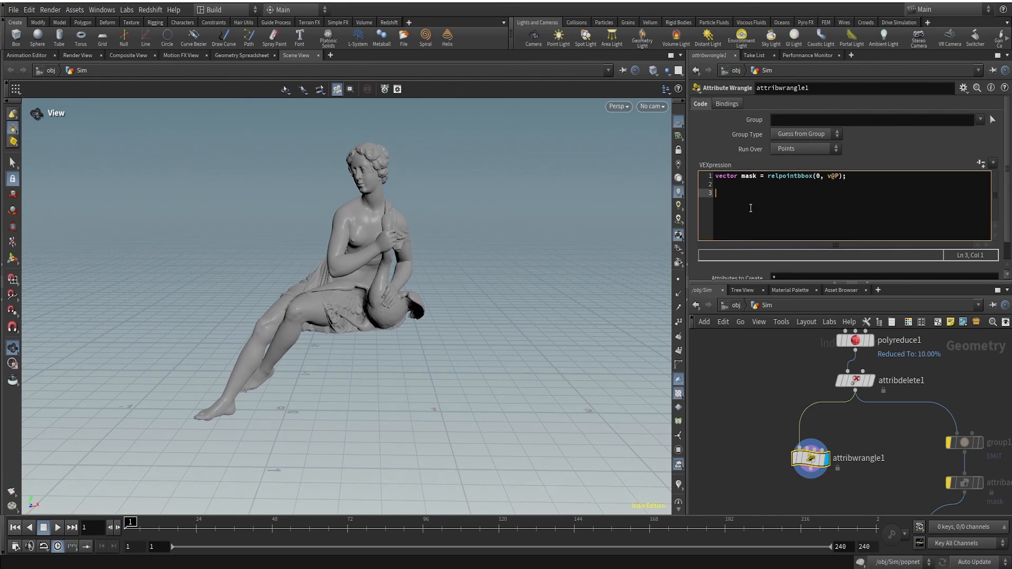
{"action": "type", "text": "fl"}
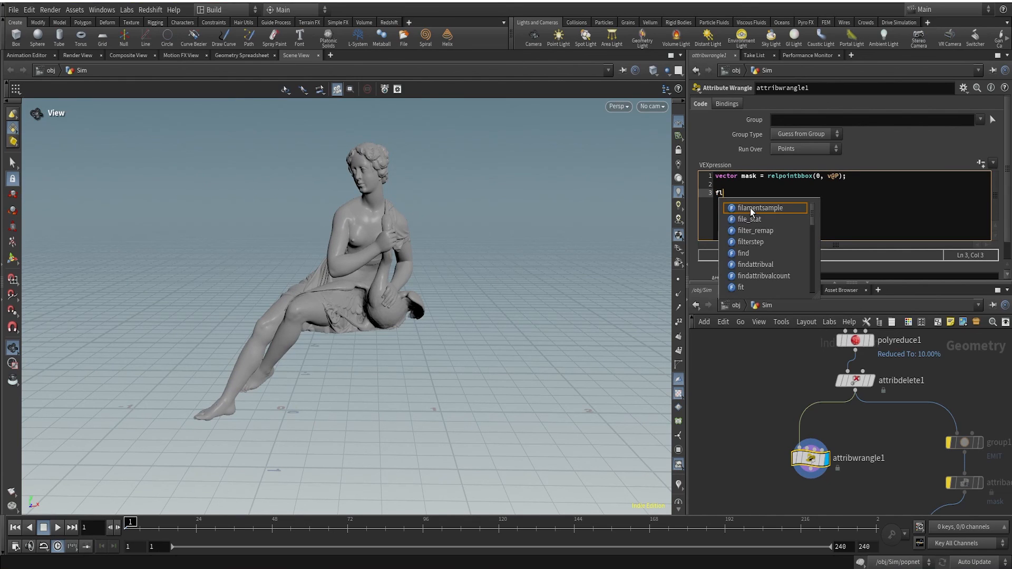
{"action": "type", "text": "oat mask"}
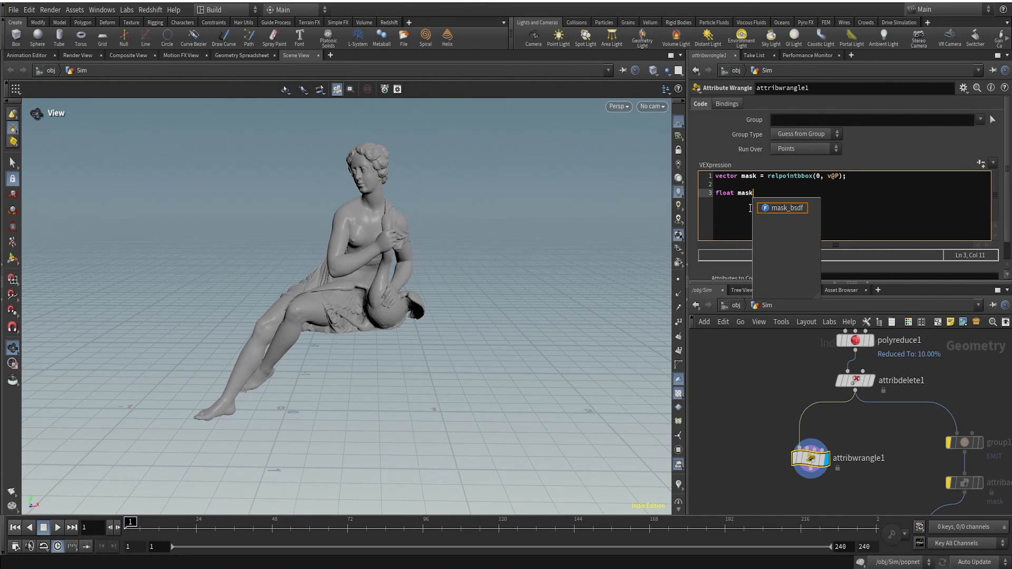
{"action": "type", "text": "x ="}
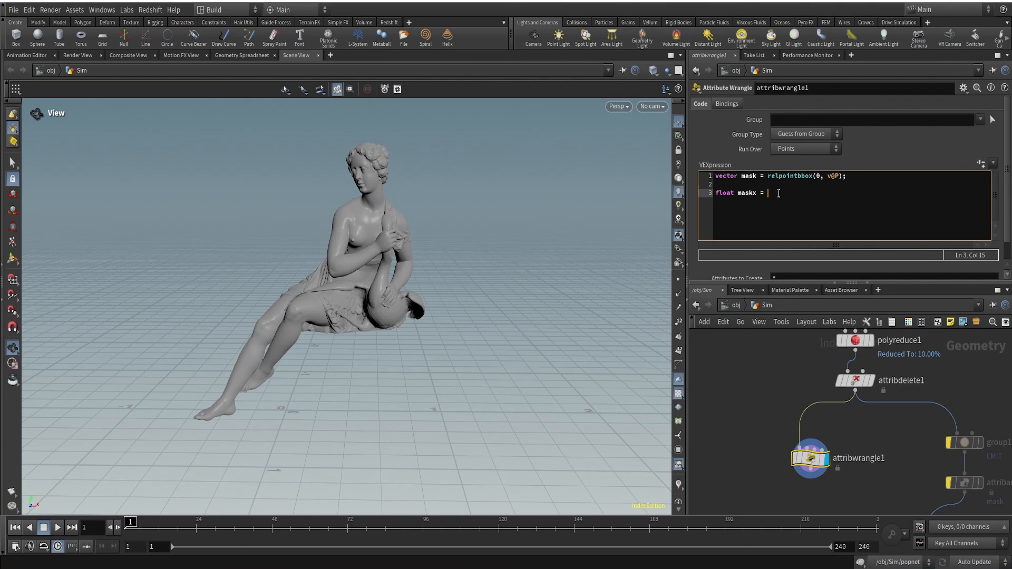
{"action": "type", "text": "mask.x;"}
{"action": "left_click", "coordinate": [781, 343]}
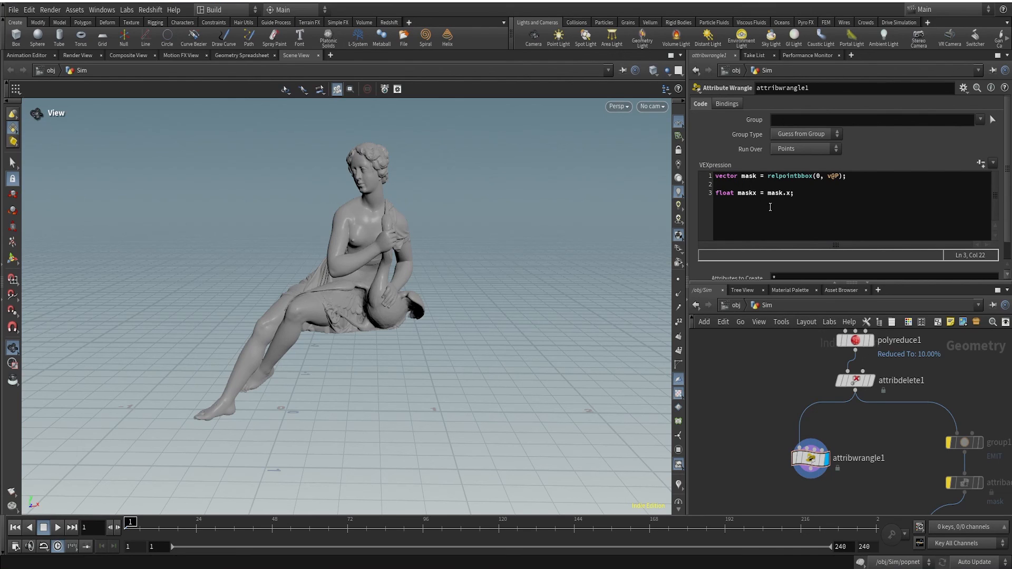
{"action": "left_click", "coordinate": [819, 202]}
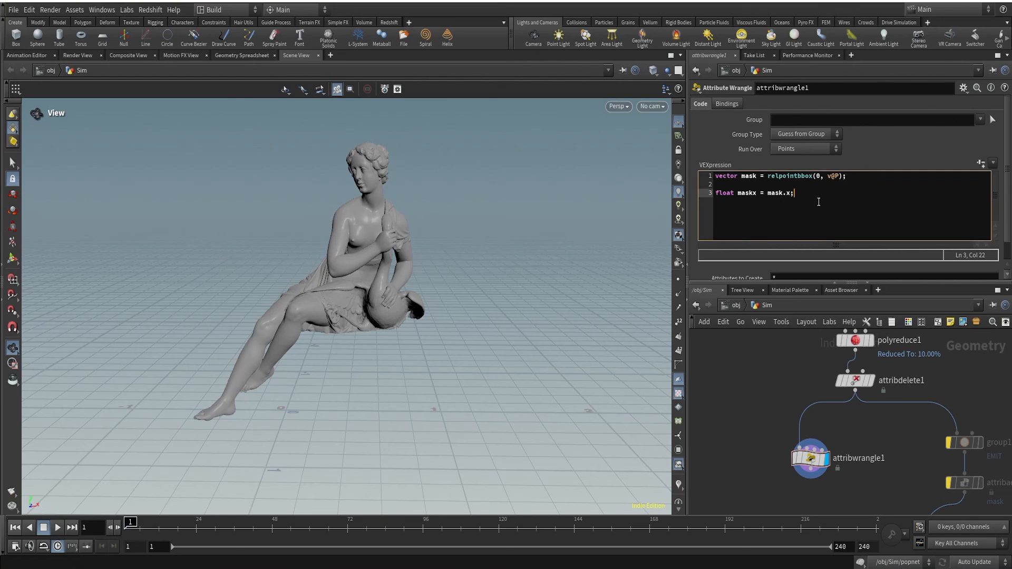
{"action": "key", "text": "Return"}
{"action": "key", "text": "Return"}
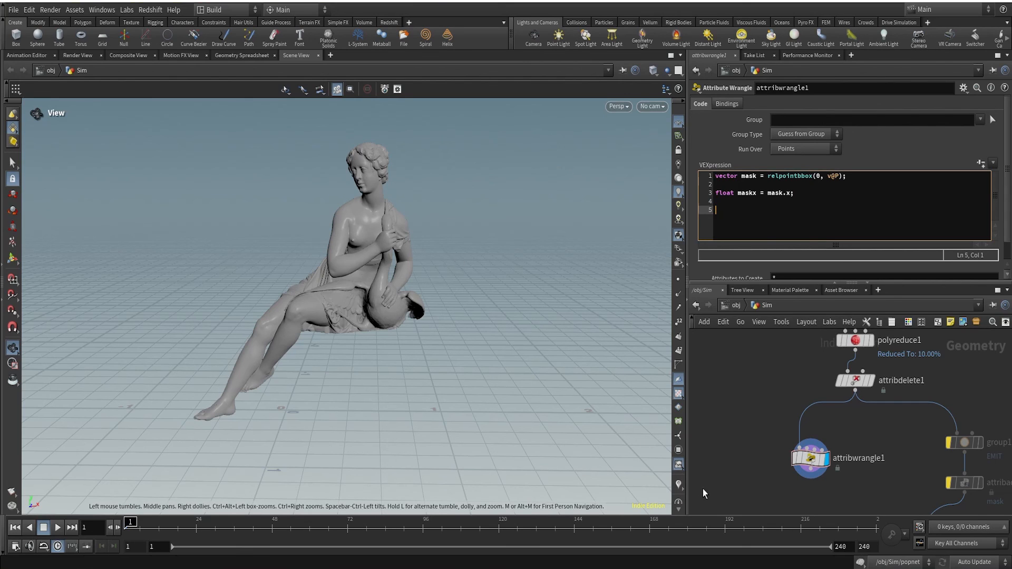
Add the VEX line f@mask = maskx; to the wrangle and display the mask attribute on the statue
{"action": "type", "text": "f@mask = maskx;"}
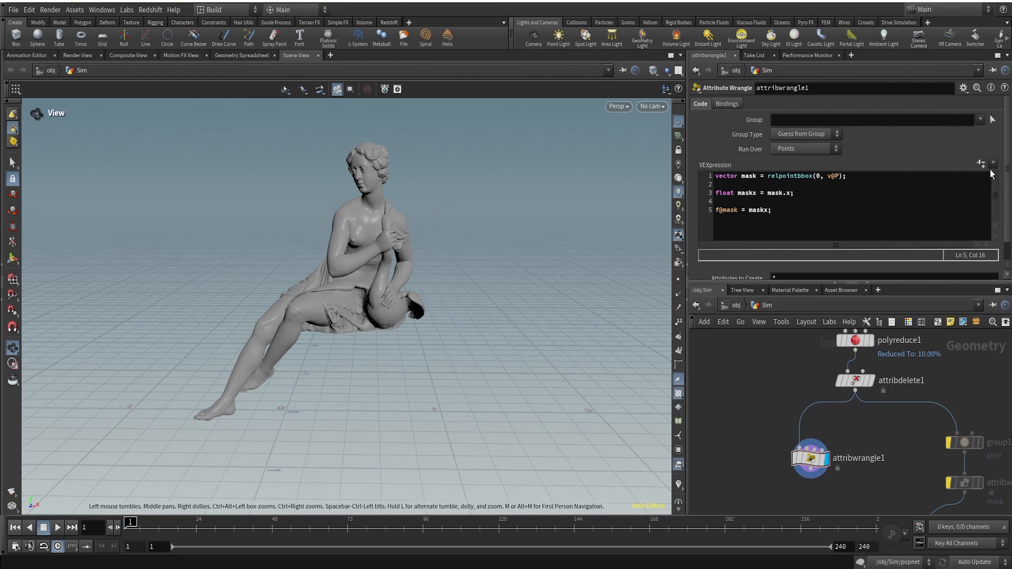
{"action": "left_click", "coordinate": [679, 484]}
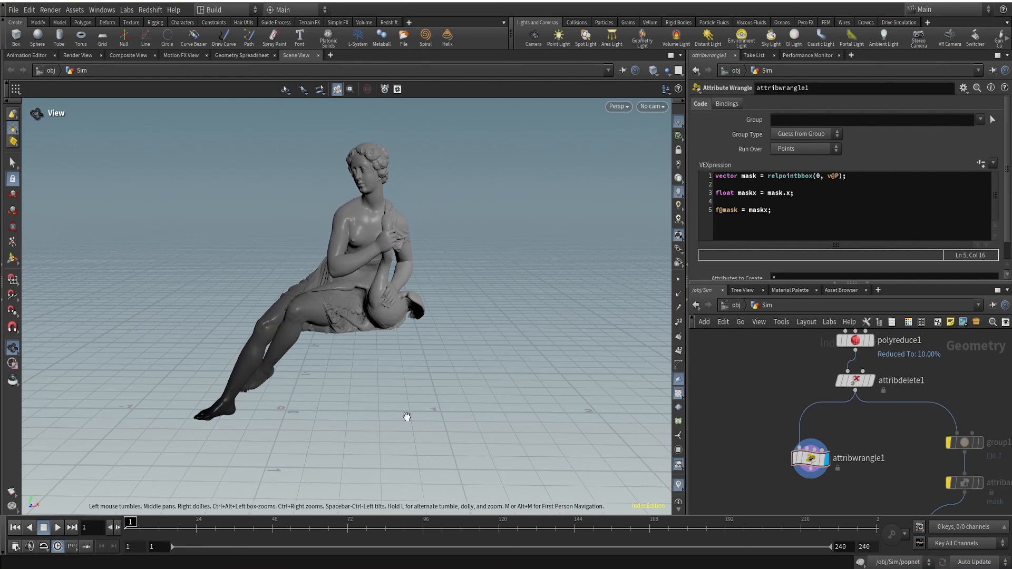
{"action": "left_click_drag", "start_coordinate": [445, 296], "coordinate": [354, 292]}
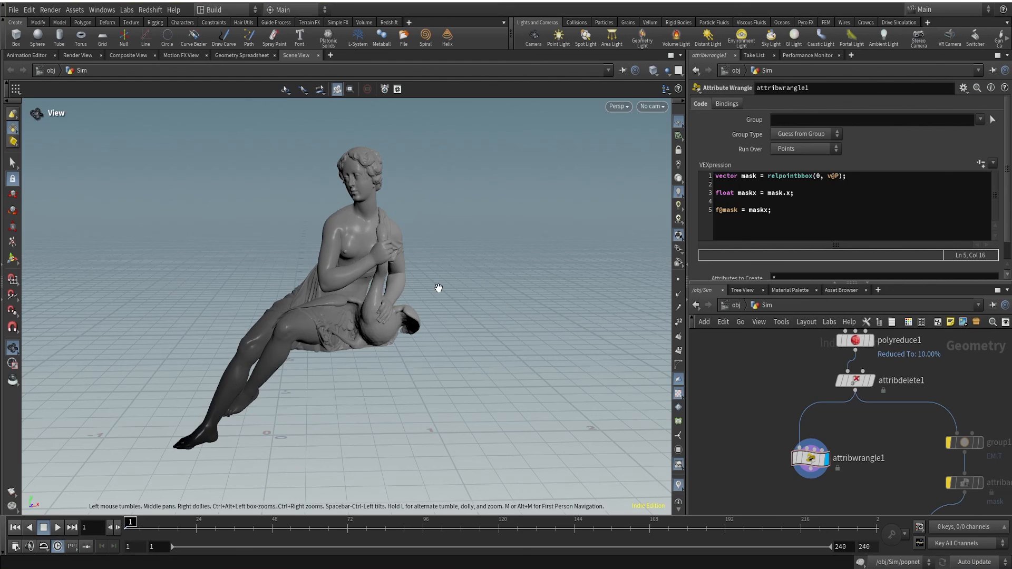
Insert the VEX line maskx += chf("offset"); between the maskx declaration and the f@mask assignment
{"action": "left_click", "coordinate": [806, 194]}
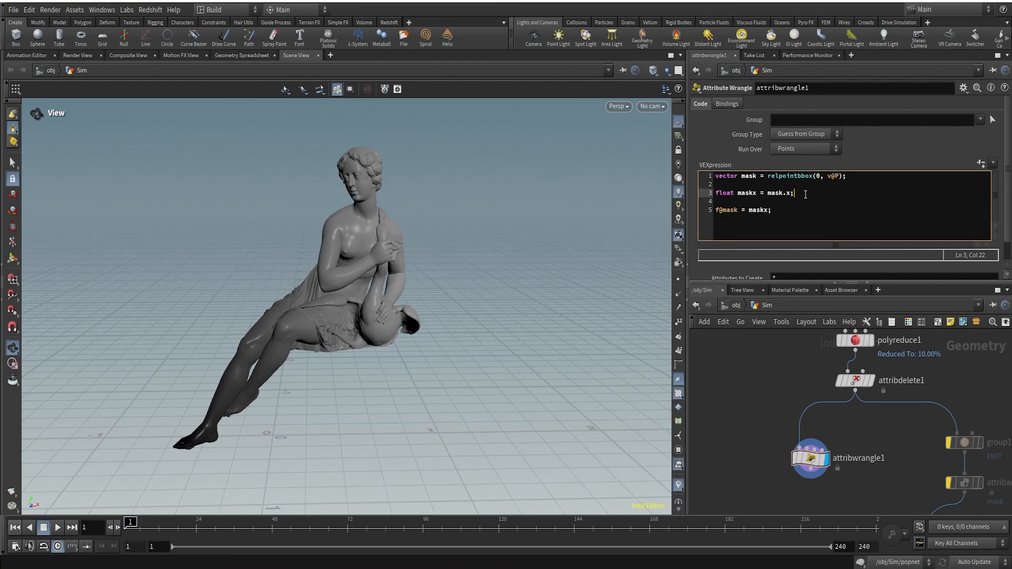
{"action": "key", "text": "Return"}
{"action": "key", "text": "Return"}
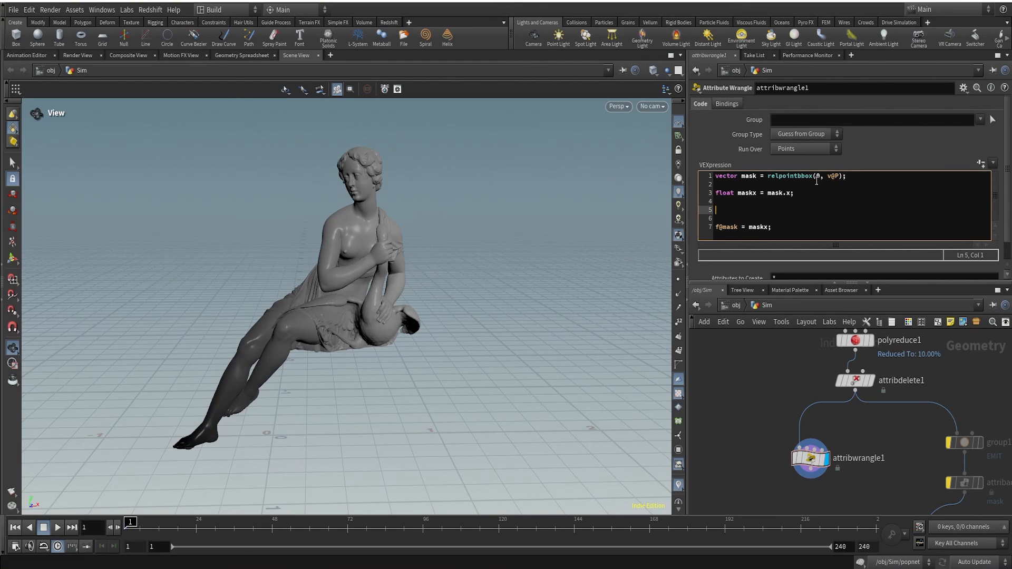
{"action": "type", "text": "mask"}
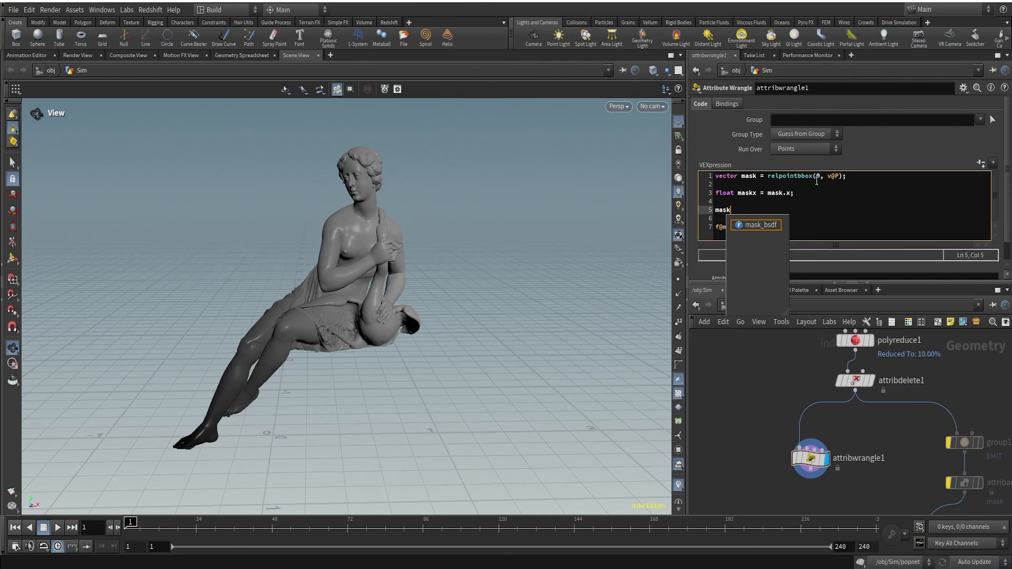
{"action": "type", "text": "x"}
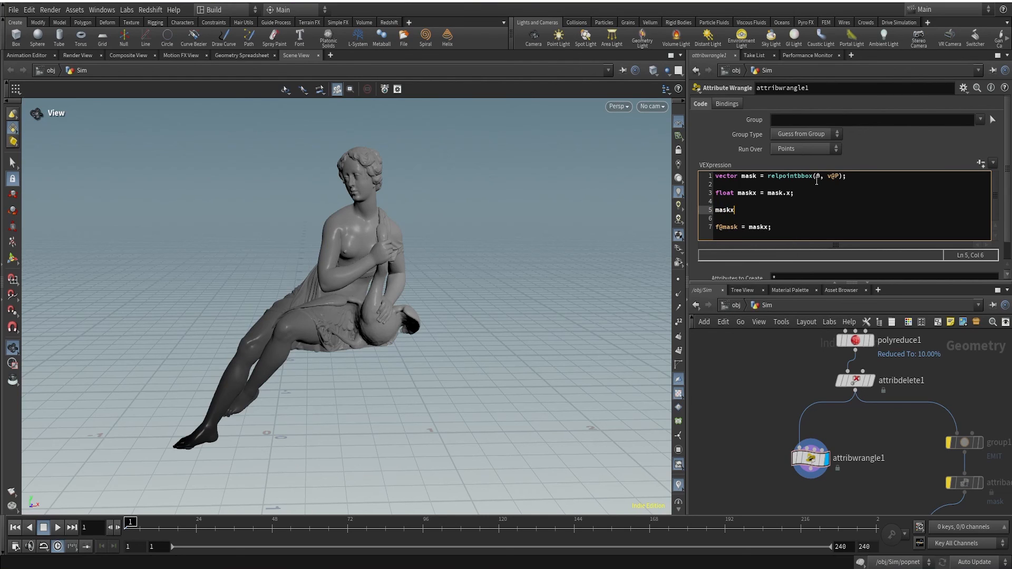
{"action": "type", "text": " += chf("}
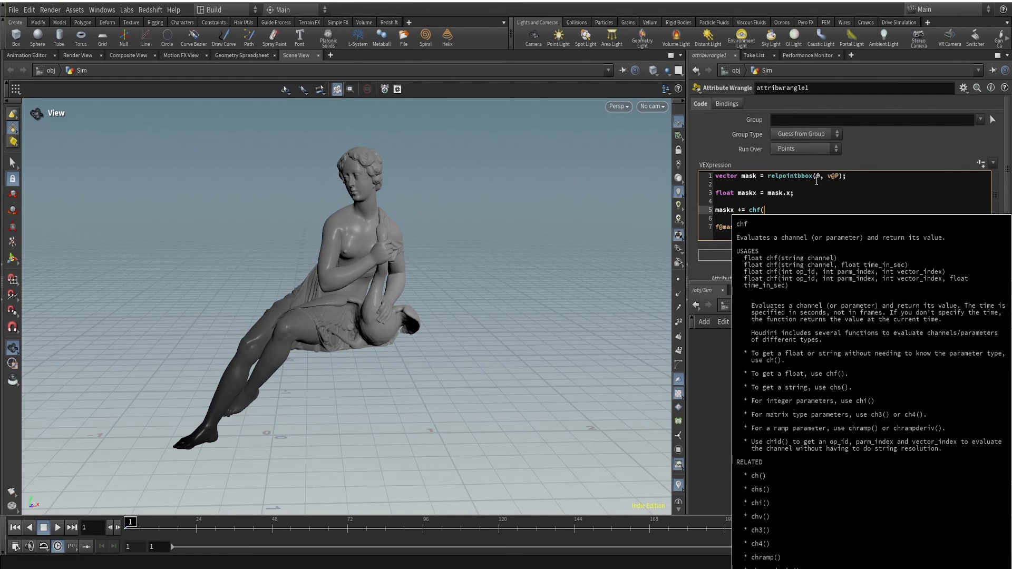
{"action": "type", "text": "\"offset\");"}
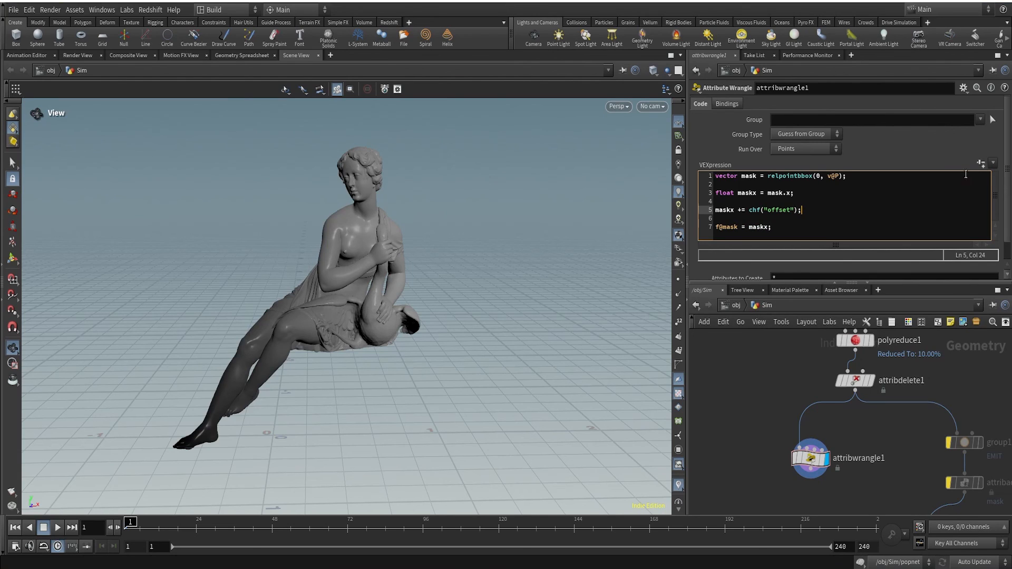
Create the wrangle's Offset parameter from the chf reference in the code
{"action": "left_click", "coordinate": [981, 164]}
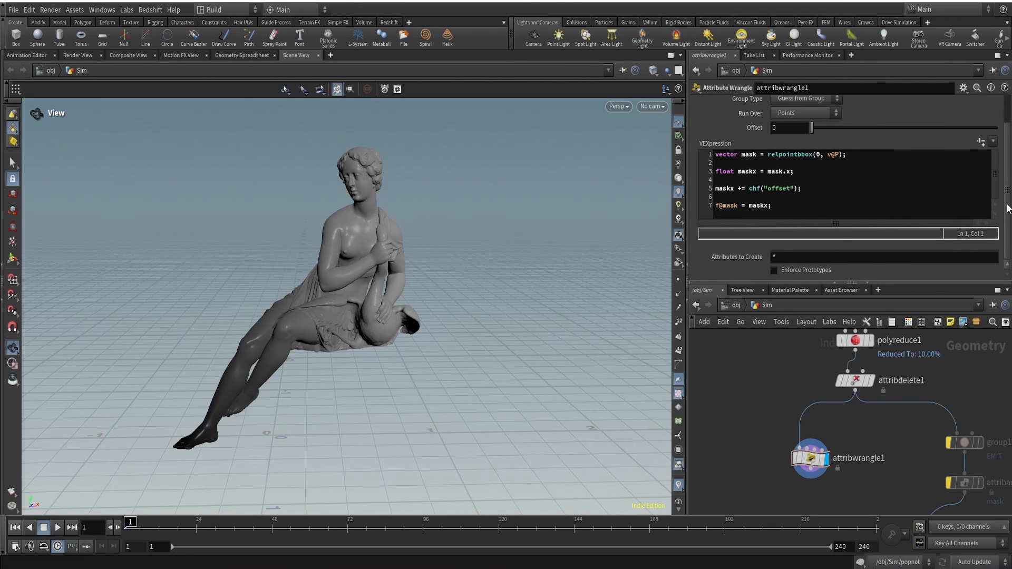
{"action": "scroll", "coordinate": [1008, 207], "scroll_direction": "up", "scroll_amount": 1}
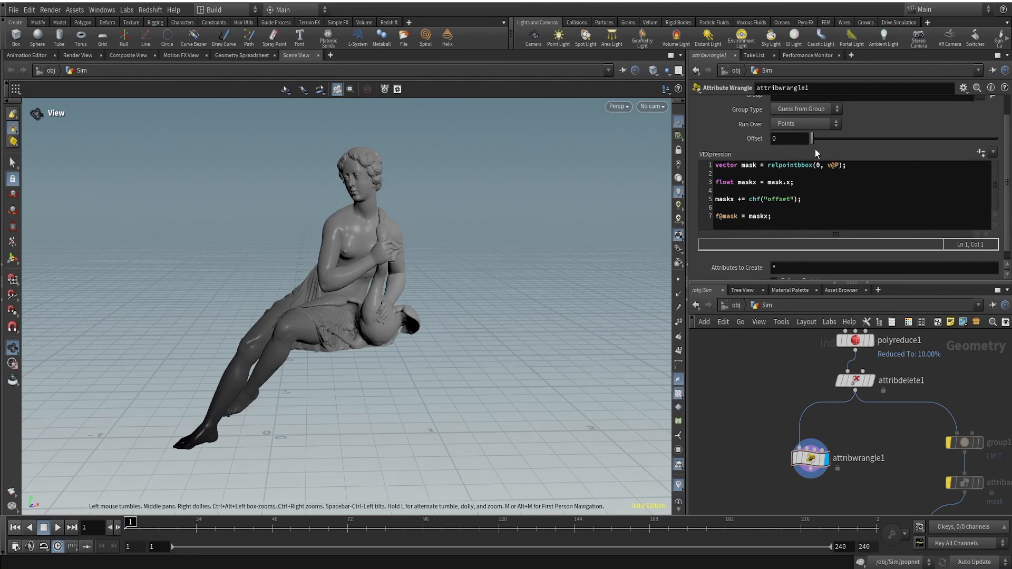
{"action": "mouse_move", "coordinate": [815, 150]}
{"action": "left_mouse_down"}
{"action": "mouse_move", "coordinate": [995, 148]}
{"action": "mouse_move", "coordinate": [741, 154]}
{"action": "left_mouse_up"}
{"action": "left_click_drag", "start_coordinate": [308, 341], "coordinate": [304, 342]}
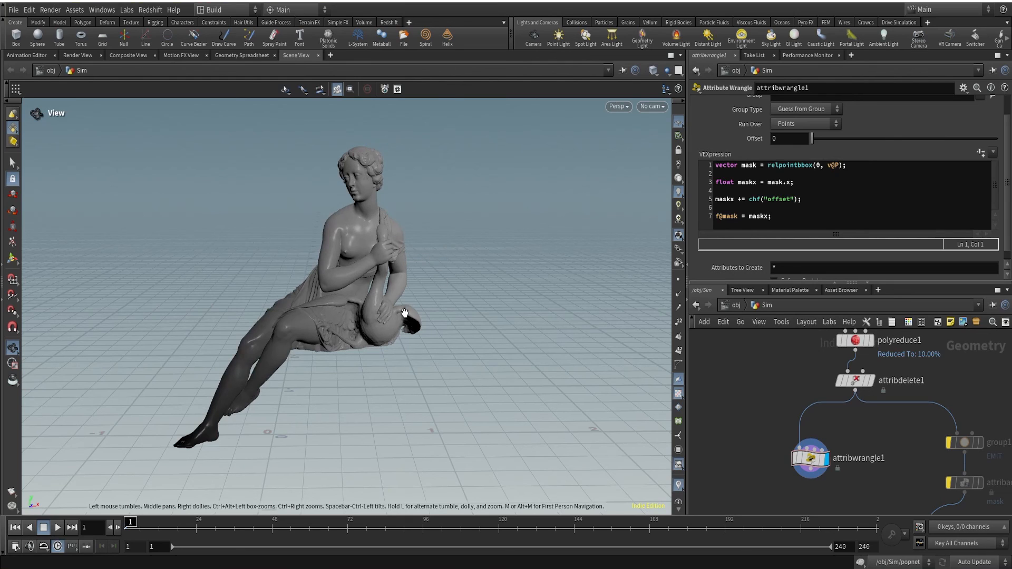
Change the scene's mask visualizer from Color to the Marker type so it shows mask values as text on the points
{"action": "left_click", "coordinate": [679, 485]}
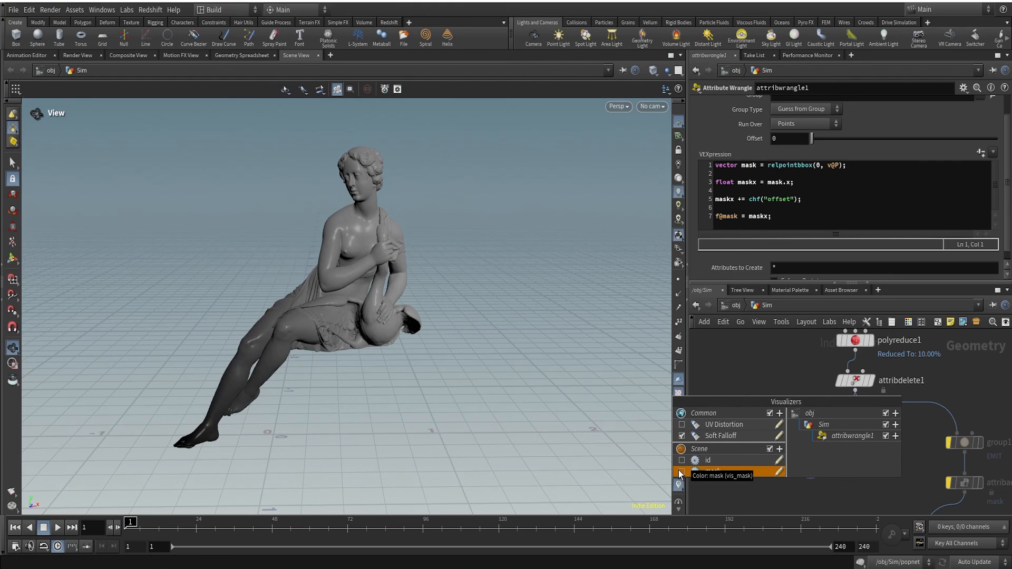
{"action": "left_click", "coordinate": [681, 472]}
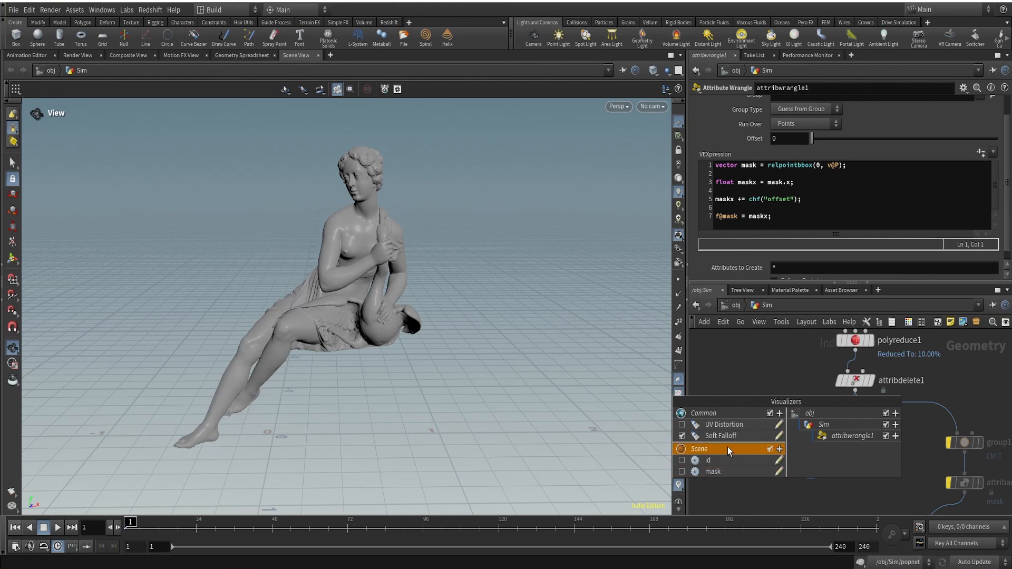
{"action": "left_click", "coordinate": [712, 471]}
{"action": "left_click", "coordinate": [778, 470]}
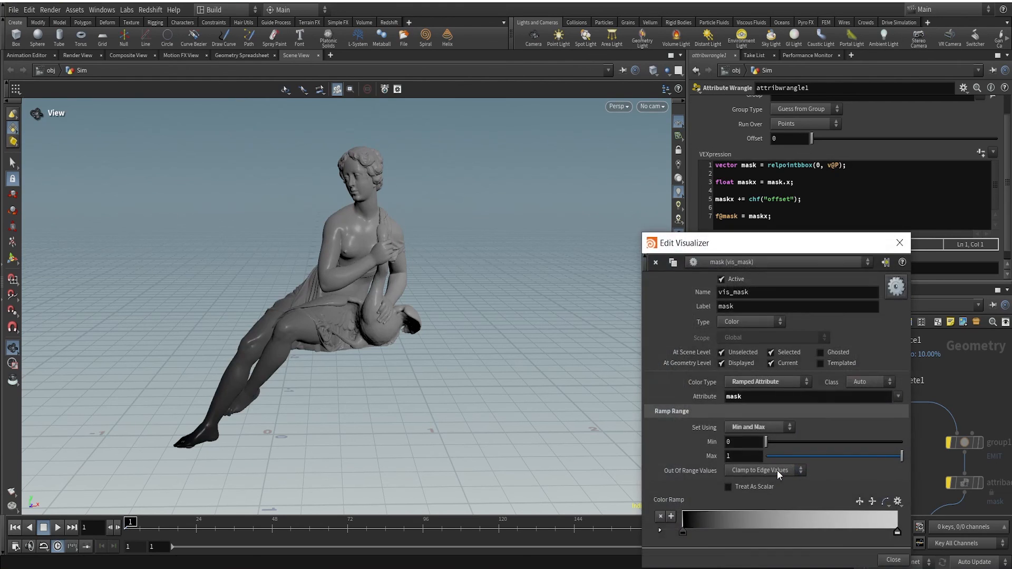
{"action": "left_click", "coordinate": [737, 327]}
{"action": "left_click", "coordinate": [735, 331]}
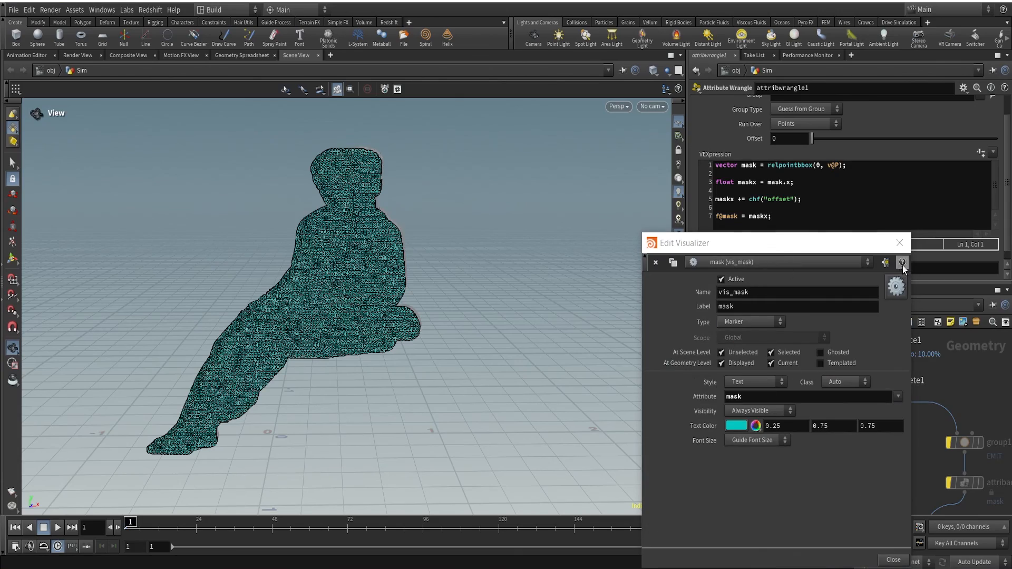
{"action": "left_click", "coordinate": [899, 244]}
Examine the per-point mask values at the statue's far edge on the side opposite the extended foot
{"action": "mouse_move", "coordinate": [358, 216]}
{"action": "right_mouse_down"}
{"action": "mouse_move", "coordinate": [405, 243]}
{"action": "mouse_move", "coordinate": [504, 158]}
{"action": "mouse_move", "coordinate": [780, 37]}
{"action": "right_mouse_up"}
{"action": "mouse_move", "coordinate": [256, 393]}
{"action": "right_mouse_down"}
{"action": "mouse_move", "coordinate": [310, 271]}
{"action": "mouse_move", "coordinate": [314, 335]}
{"action": "mouse_move", "coordinate": [443, 257]}
{"action": "mouse_move", "coordinate": [542, 219]}
{"action": "right_mouse_up"}
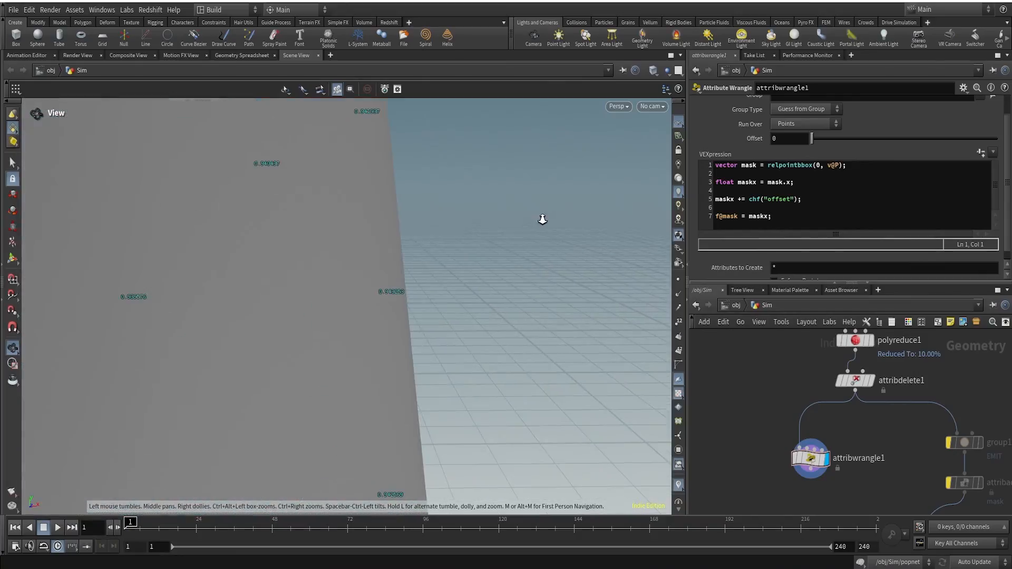
{"action": "right_click_drag", "start_coordinate": [456, 306], "coordinate": [388, 376]}
{"action": "mouse_move", "coordinate": [469, 404]}
{"action": "middle_mouse_down"}
{"action": "mouse_move", "coordinate": [373, 161]}
{"action": "mouse_move", "coordinate": [344, 232]}
{"action": "middle_mouse_up"}
{"action": "mouse_move", "coordinate": [345, 232]}
{"action": "right_mouse_down"}
{"action": "mouse_move", "coordinate": [335, 235]}
{"action": "mouse_move", "coordinate": [397, 202]}
{"action": "mouse_move", "coordinate": [334, 350]}
{"action": "mouse_move", "coordinate": [190, 486]}
{"action": "right_mouse_up"}
{"action": "middle_click_drag", "start_coordinate": [189, 486], "coordinate": [165, 473]}
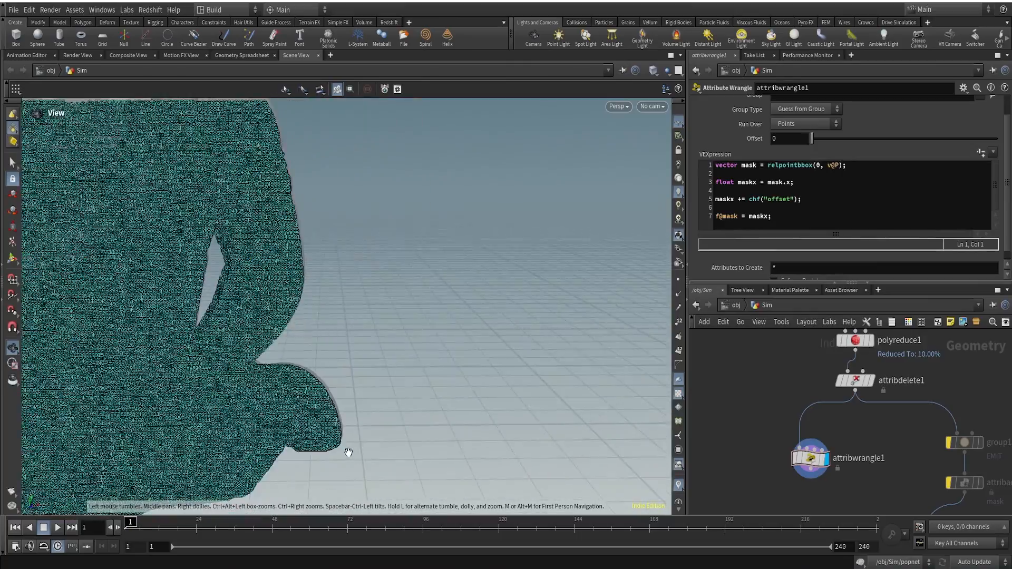
{"action": "mouse_move", "coordinate": [349, 452]}
{"action": "right_mouse_down"}
{"action": "mouse_move", "coordinate": [418, 316]}
{"action": "mouse_move", "coordinate": [480, 258]}
{"action": "right_mouse_up"}
{"action": "middle_click_drag", "start_coordinate": [337, 395], "coordinate": [362, 335]}
{"action": "mouse_move", "coordinate": [321, 409]}
{"action": "right_mouse_down"}
{"action": "mouse_move", "coordinate": [445, 285]}
{"action": "mouse_move", "coordinate": [369, 378]}
{"action": "right_mouse_up"}
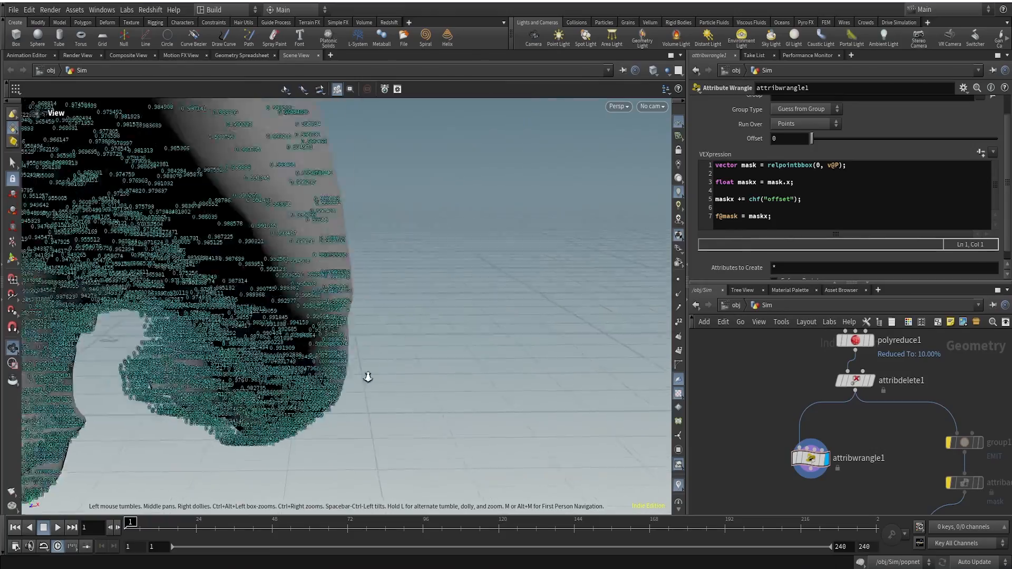
{"action": "middle_click_drag", "start_coordinate": [368, 378], "coordinate": [250, 353]}
{"action": "middle_click_drag", "start_coordinate": [243, 256], "coordinate": [321, 379]}
{"action": "right_click_drag", "start_coordinate": [321, 345], "coordinate": [532, 128]}
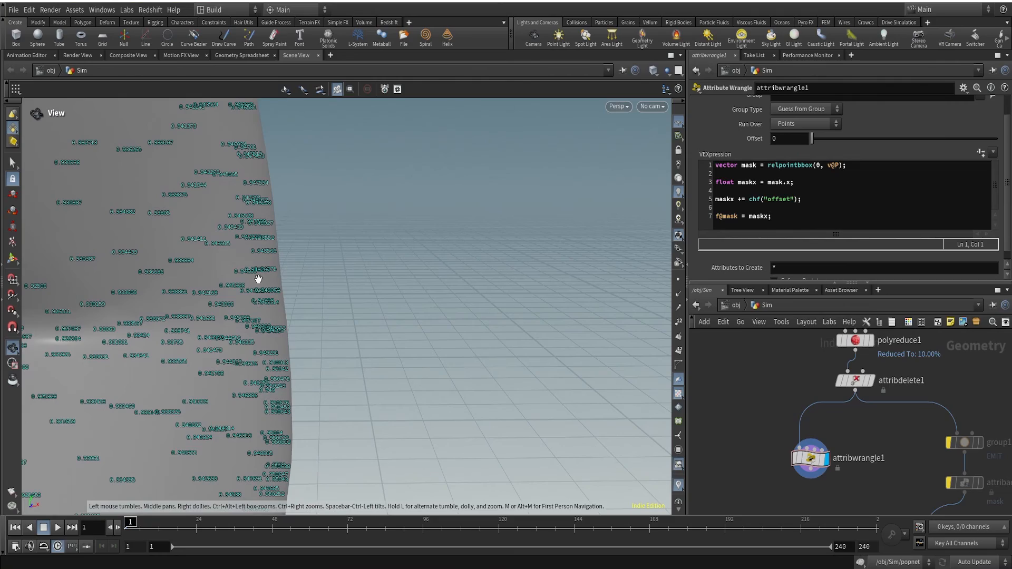
{"action": "middle_click_drag", "start_coordinate": [270, 267], "coordinate": [481, 272]}
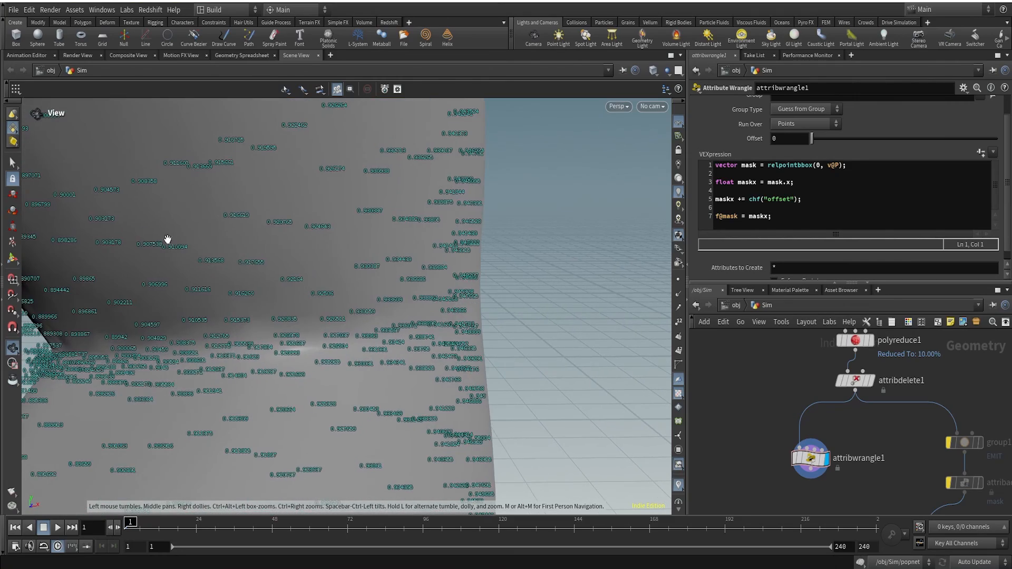
Examine how the mask values change across the middle of the statue towards the legs
{"action": "left_click_drag", "start_coordinate": [167, 239], "coordinate": [361, 260]}
{"action": "left_click_drag", "start_coordinate": [204, 242], "coordinate": [378, 245]}
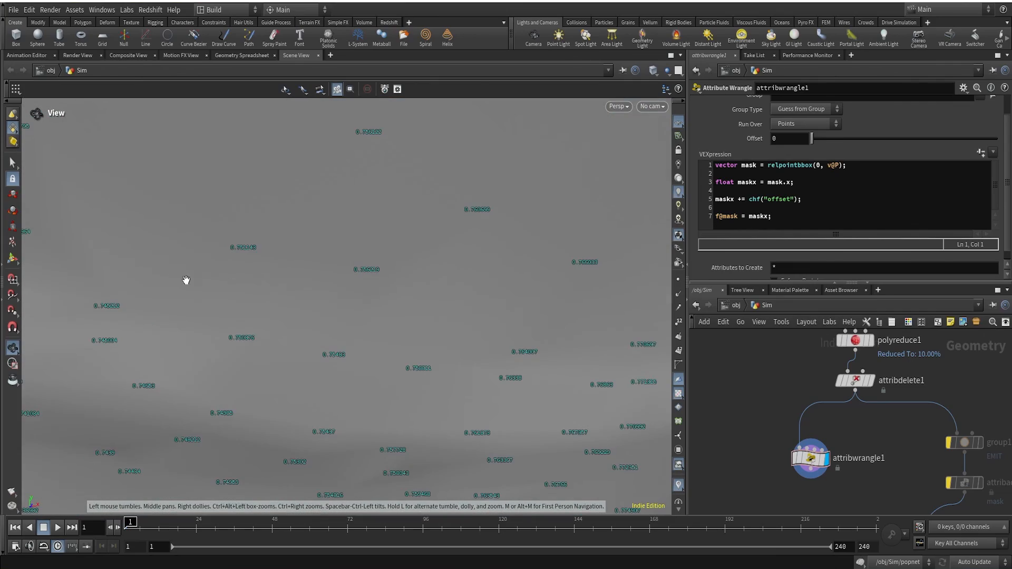
{"action": "middle_click_drag", "start_coordinate": [186, 280], "coordinate": [668, 274]}
{"action": "scroll", "coordinate": [364, 289], "scroll_direction": "down", "scroll_amount": 4}
{"action": "middle_click_drag", "start_coordinate": [253, 289], "coordinate": [533, 276]}
{"action": "middle_click_drag", "start_coordinate": [298, 276], "coordinate": [743, 273]}
{"action": "middle_click_drag", "start_coordinate": [321, 274], "coordinate": [877, 267]}
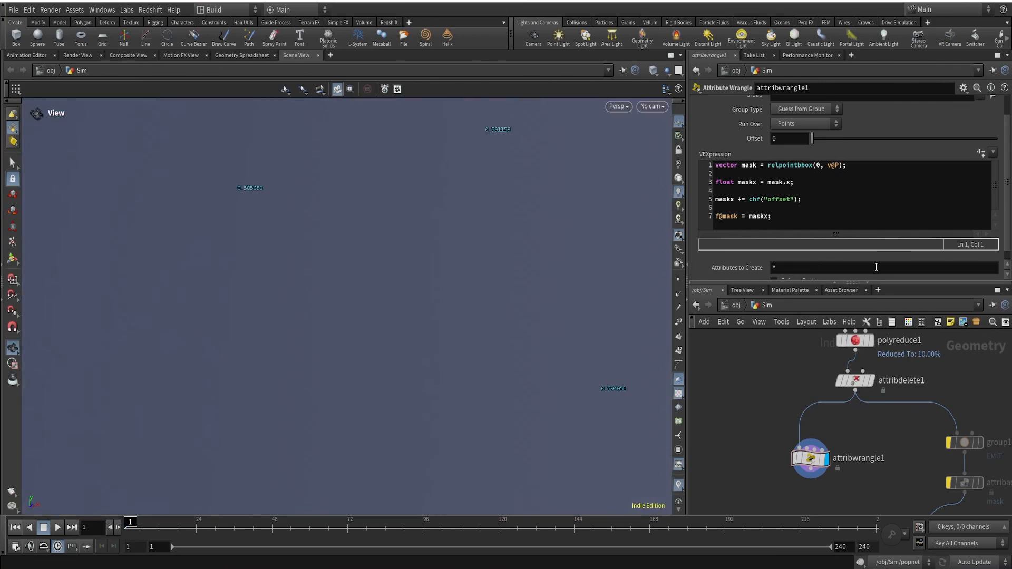
{"action": "scroll", "coordinate": [516, 303], "scroll_direction": "down", "scroll_amount": 5}
{"action": "left_click_drag", "start_coordinate": [455, 306], "coordinate": [489, 278]}
{"action": "middle_click_drag", "start_coordinate": [489, 278], "coordinate": [707, 235]}
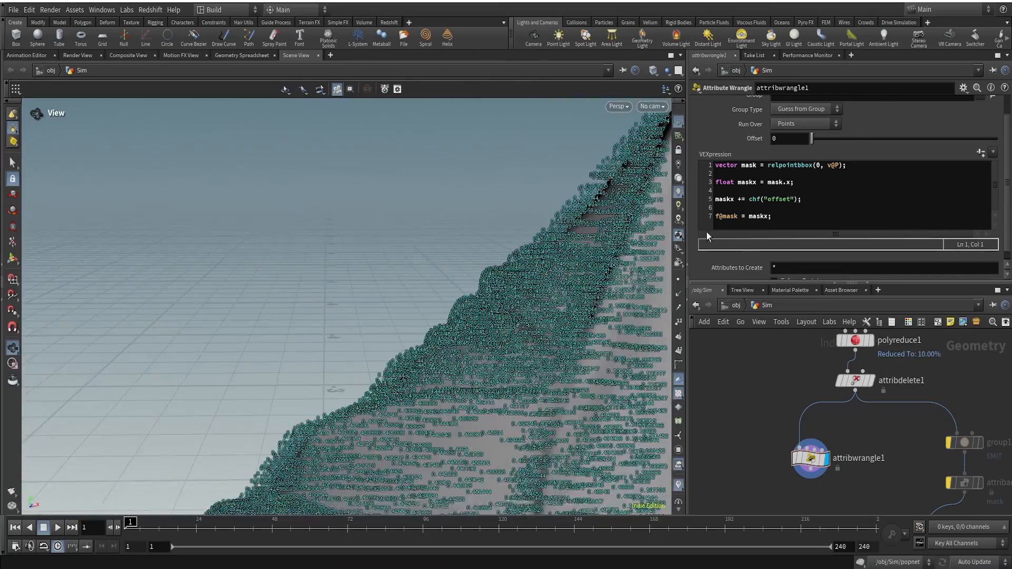
Follow the mask values down the extended leg to the tip of the toes
{"action": "middle_click_drag", "start_coordinate": [337, 388], "coordinate": [443, 393]}
{"action": "scroll", "coordinate": [443, 393], "scroll_direction": "up", "scroll_amount": 4}
{"action": "mouse_move", "coordinate": [369, 387]}
{"action": "middle_mouse_down"}
{"action": "mouse_move", "coordinate": [469, 376]}
{"action": "mouse_move", "coordinate": [497, 249]}
{"action": "mouse_move", "coordinate": [485, 229]}
{"action": "middle_mouse_up"}
{"action": "scroll", "coordinate": [474, 375], "scroll_direction": "up", "scroll_amount": 8}
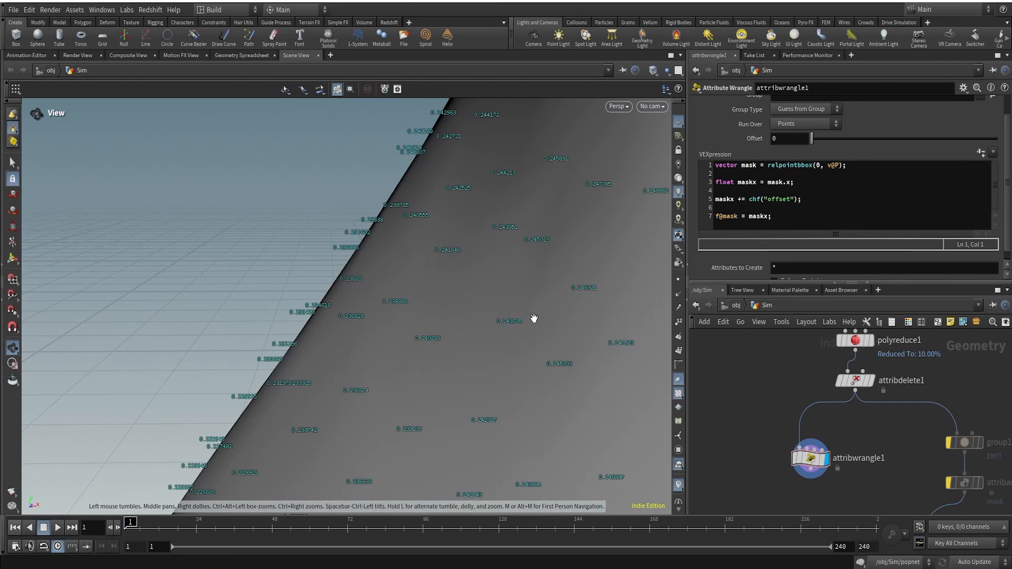
{"action": "mouse_move", "coordinate": [395, 439]}
{"action": "middle_mouse_down"}
{"action": "mouse_move", "coordinate": [527, 289]}
{"action": "mouse_move", "coordinate": [631, 194]}
{"action": "middle_mouse_up"}
{"action": "middle_click_drag", "start_coordinate": [407, 415], "coordinate": [721, 129]}
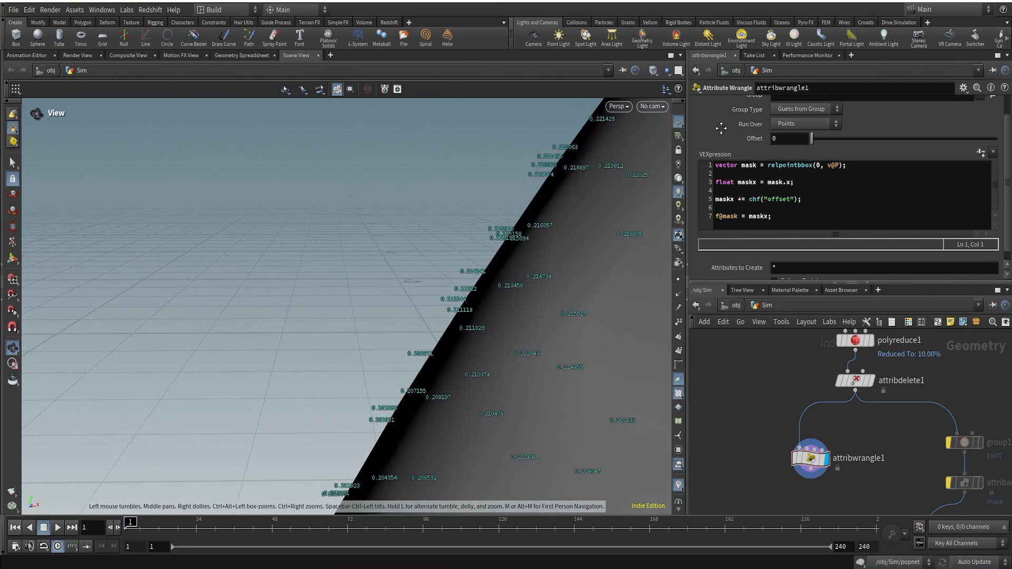
{"action": "middle_click_drag", "start_coordinate": [494, 413], "coordinate": [681, 10]}
{"action": "middle_click_drag", "start_coordinate": [487, 396], "coordinate": [686, 74]}
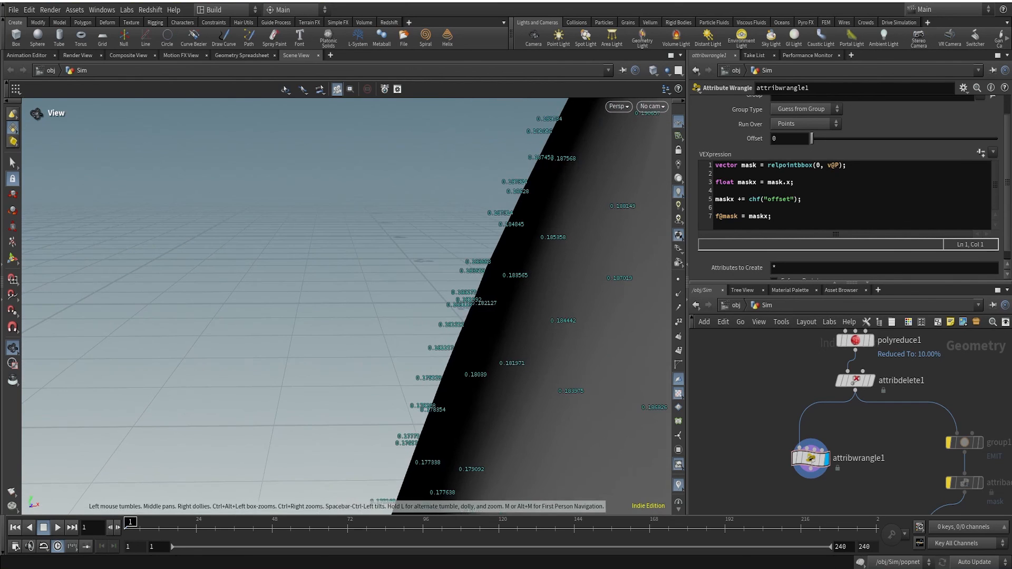
{"action": "middle_click_drag", "start_coordinate": [563, 401], "coordinate": [625, 58]}
{"action": "middle_click_drag", "start_coordinate": [403, 434], "coordinate": [550, 20]}
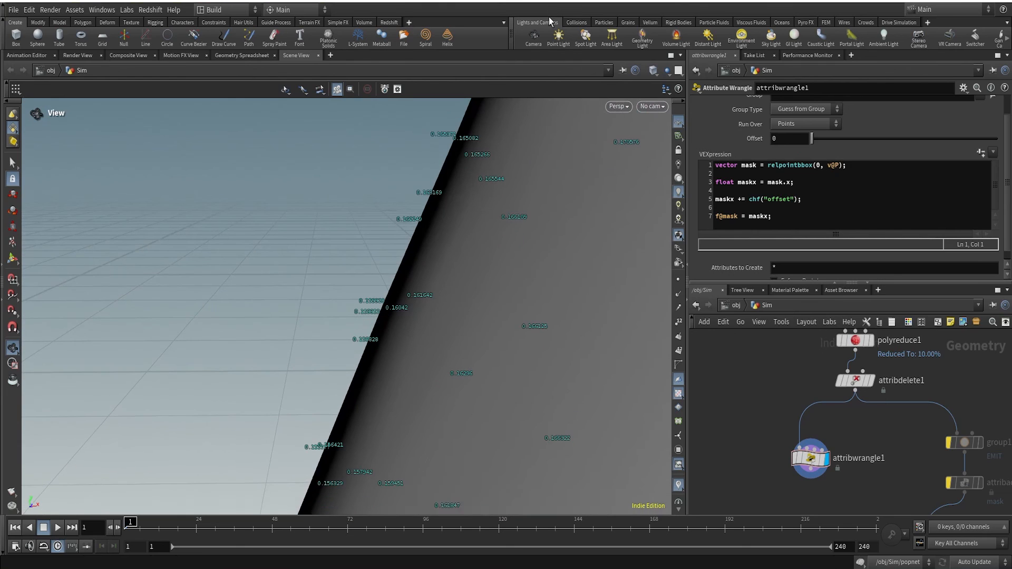
{"action": "middle_click_drag", "start_coordinate": [409, 435], "coordinate": [640, 128]}
{"action": "middle_click_drag", "start_coordinate": [487, 460], "coordinate": [600, 84]}
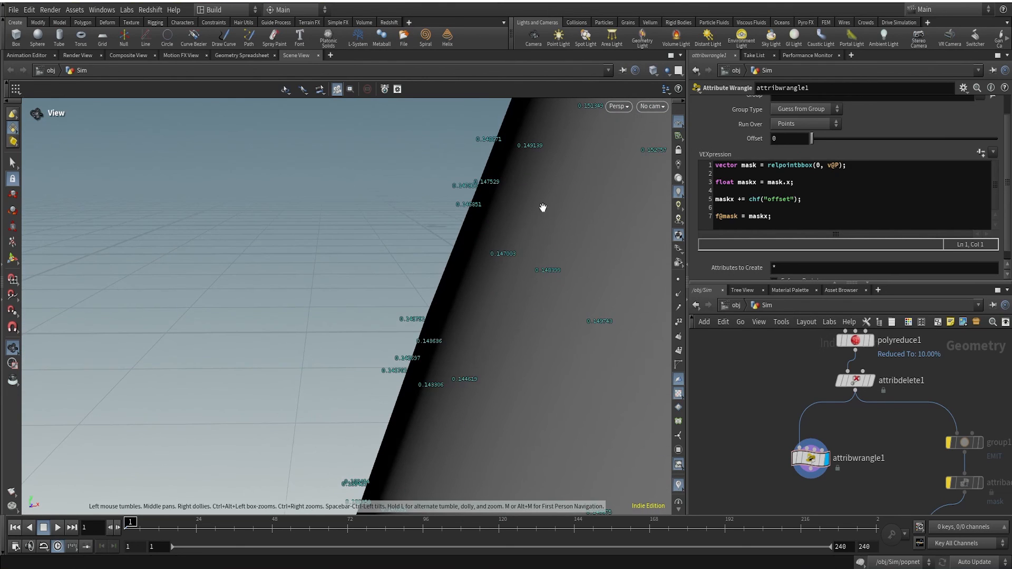
{"action": "mouse_move", "coordinate": [449, 430]}
{"action": "middle_mouse_down"}
{"action": "mouse_move", "coordinate": [504, 215]}
{"action": "mouse_move", "coordinate": [565, 99]}
{"action": "middle_mouse_up"}
{"action": "middle_click_drag", "start_coordinate": [458, 399], "coordinate": [560, 107]}
{"action": "middle_click_drag", "start_coordinate": [513, 356], "coordinate": [626, 140]}
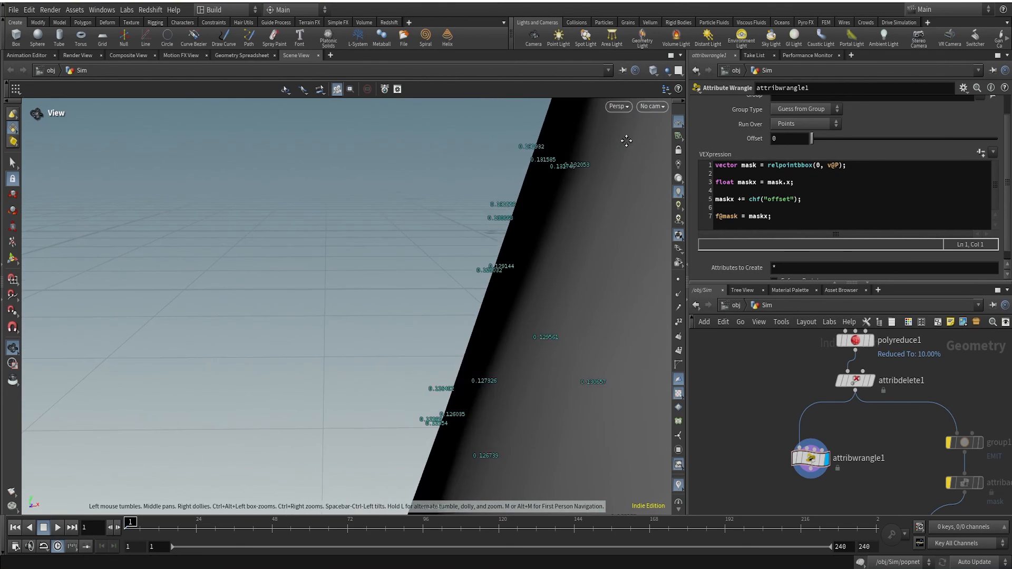
{"action": "right_click_drag", "start_coordinate": [528, 375], "coordinate": [497, 467]}
{"action": "middle_click_drag", "start_coordinate": [449, 438], "coordinate": [585, 141]}
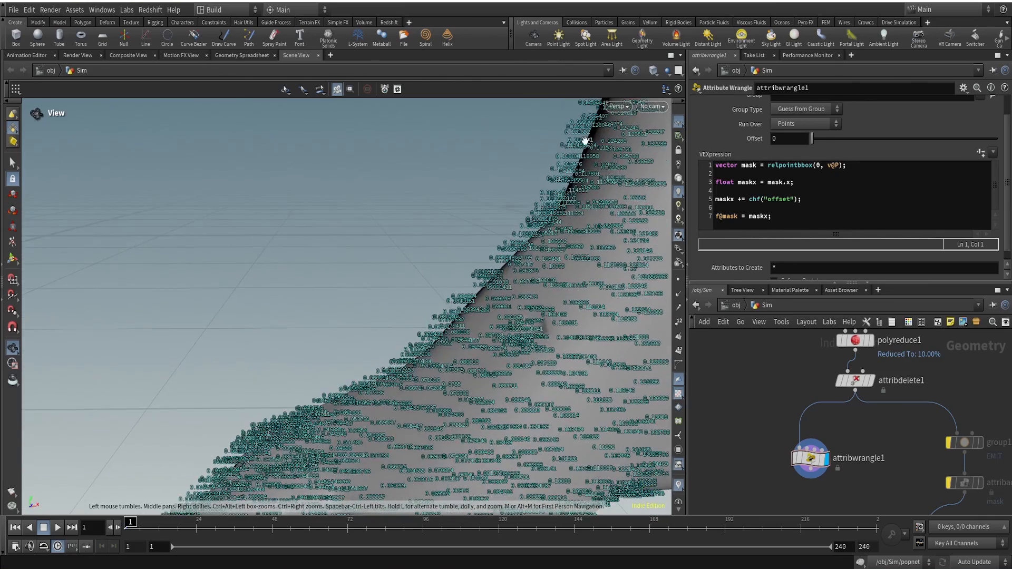
{"action": "mouse_move", "coordinate": [369, 453]}
{"action": "middle_mouse_down"}
{"action": "mouse_move", "coordinate": [571, 224]}
{"action": "mouse_move", "coordinate": [643, 179]}
{"action": "middle_mouse_up"}
{"action": "right_click_drag", "start_coordinate": [389, 318], "coordinate": [447, 273]}
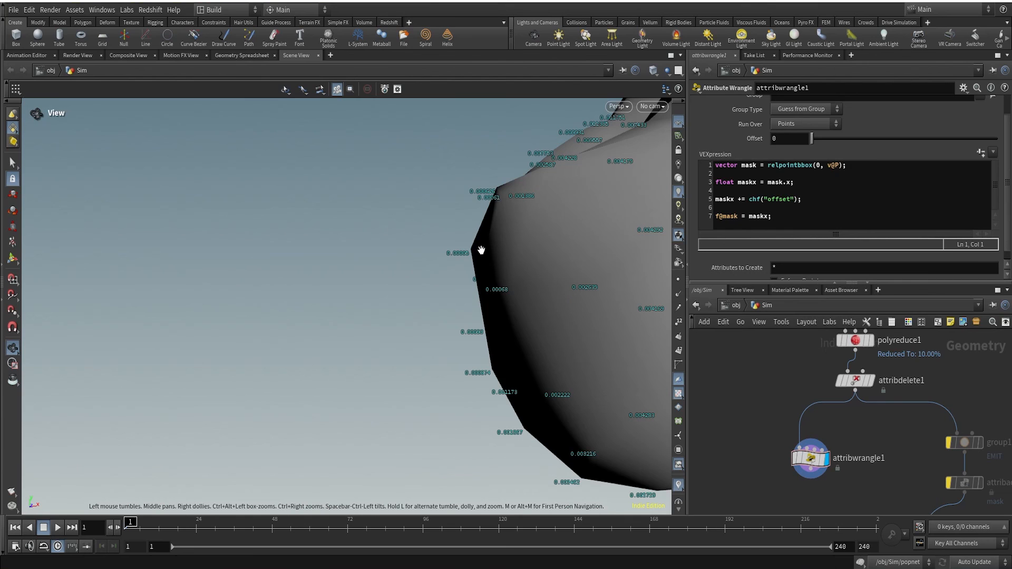
{"action": "right_click_drag", "start_coordinate": [508, 264], "coordinate": [516, 258]}
{"action": "left_click_drag", "start_coordinate": [457, 296], "coordinate": [524, 316]}
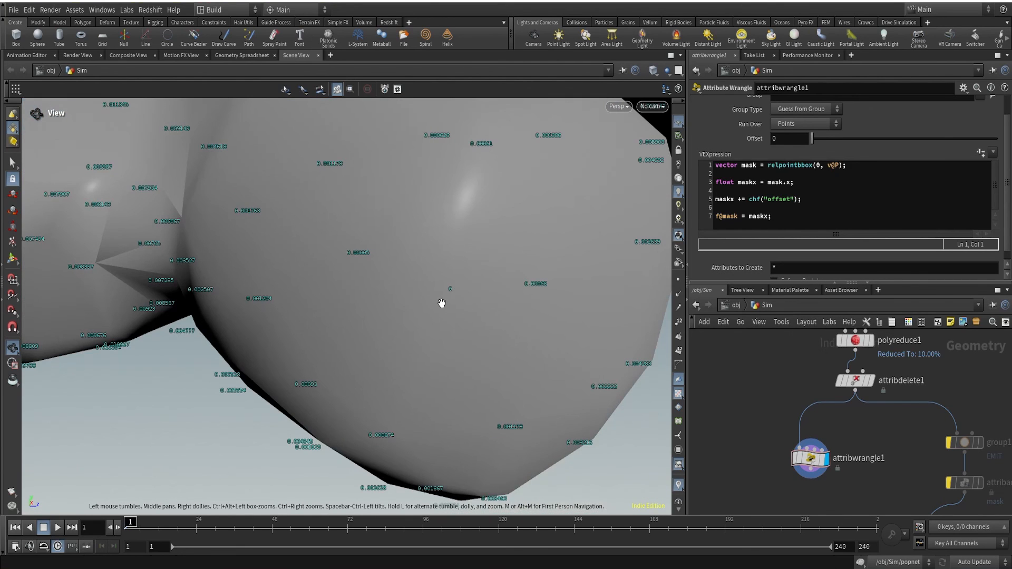
Dismiss the break reminder and look over the mask values on the whole foot
{"action": "right_click_drag", "start_coordinate": [543, 256], "coordinate": [176, 414]}
{"action": "left_click_drag", "start_coordinate": [176, 414], "coordinate": [343, 325]}
{"action": "middle_click_drag", "start_coordinate": [459, 142], "coordinate": [486, 296]}
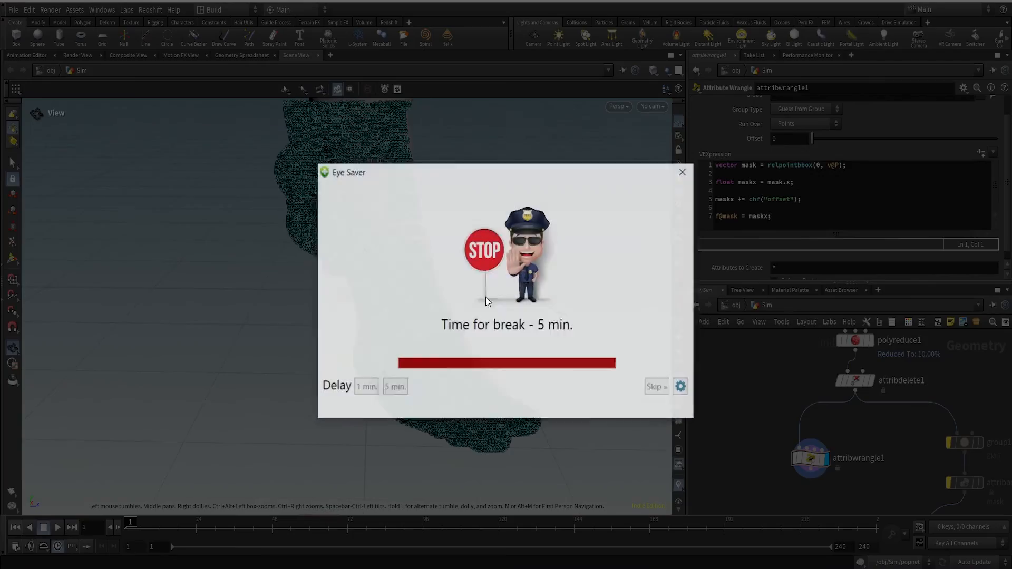
{"action": "left_click", "coordinate": [688, 172]}
{"action": "middle_click_drag", "start_coordinate": [590, 190], "coordinate": [404, 302]}
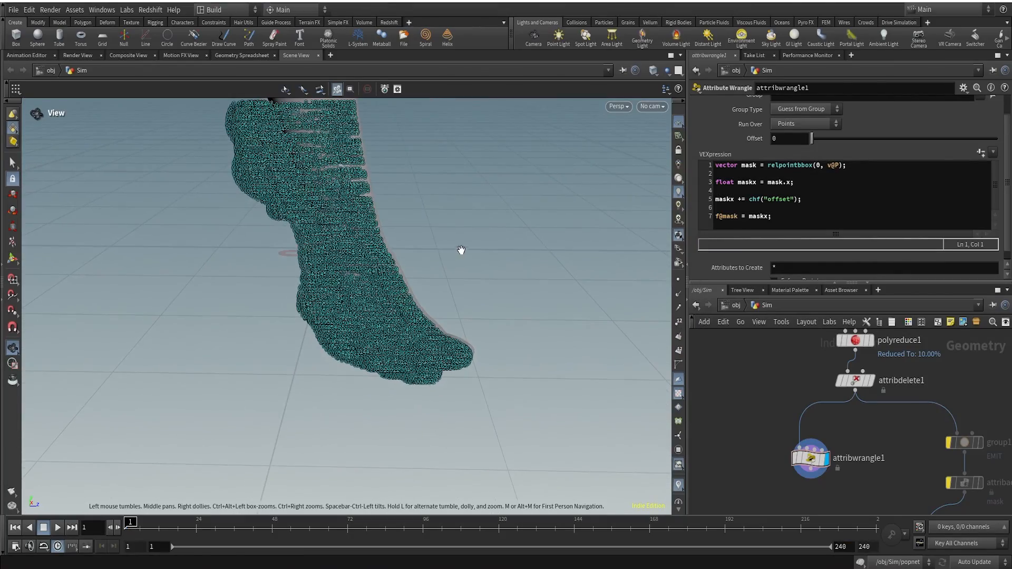
Change the mask visualizer's type to Color with the Ramped Attribute color type, with the whole statue in view
{"action": "left_click_drag", "start_coordinate": [461, 250], "coordinate": [330, 249]}
{"action": "right_click_drag", "start_coordinate": [330, 248], "coordinate": [511, 170]}
{"action": "middle_click_drag", "start_coordinate": [511, 170], "coordinate": [393, 407]}
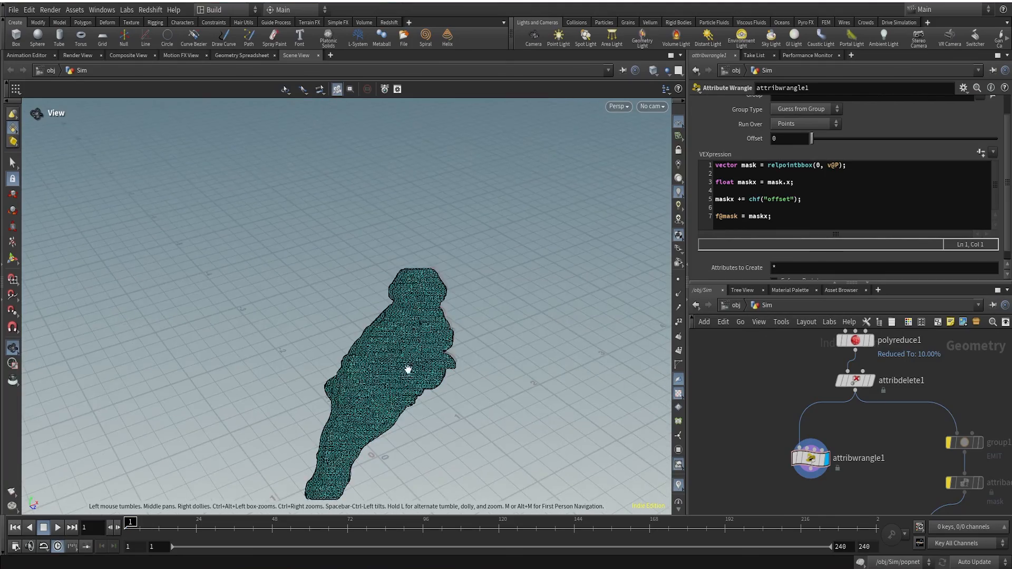
{"action": "left_click_drag", "start_coordinate": [408, 369], "coordinate": [347, 285]}
{"action": "right_click_drag", "start_coordinate": [348, 285], "coordinate": [497, 281]}
{"action": "middle_click_drag", "start_coordinate": [497, 281], "coordinate": [477, 230]}
{"action": "left_click_drag", "start_coordinate": [477, 231], "coordinate": [473, 267]}
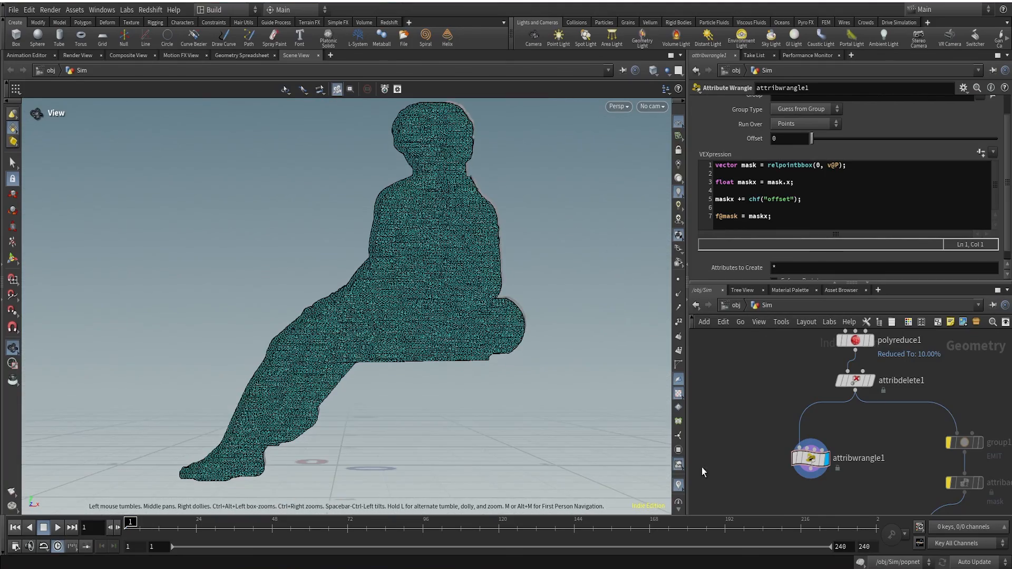
{"action": "left_click", "coordinate": [679, 485]}
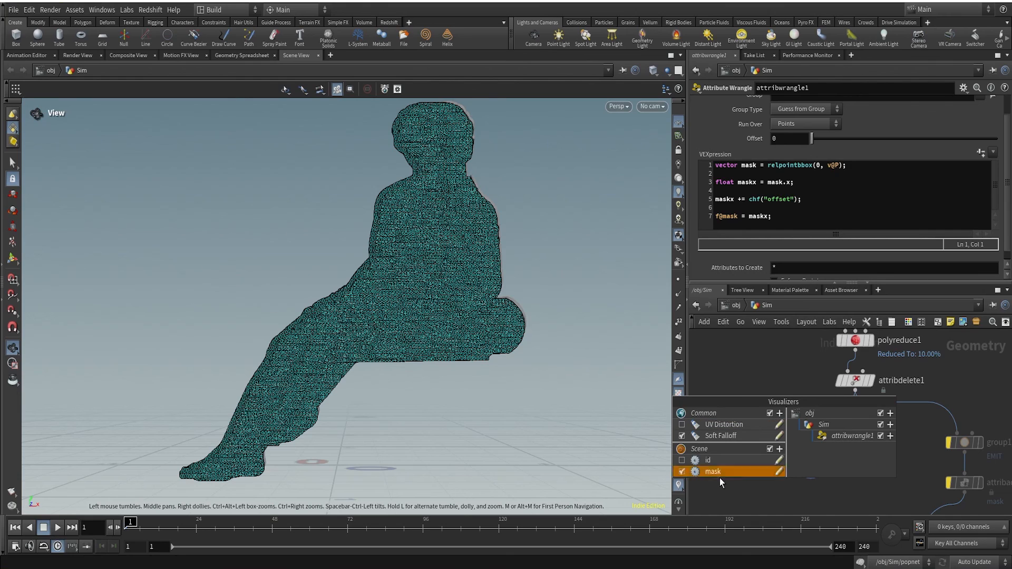
{"action": "left_click", "coordinate": [779, 471]}
{"action": "left_click", "coordinate": [745, 320]}
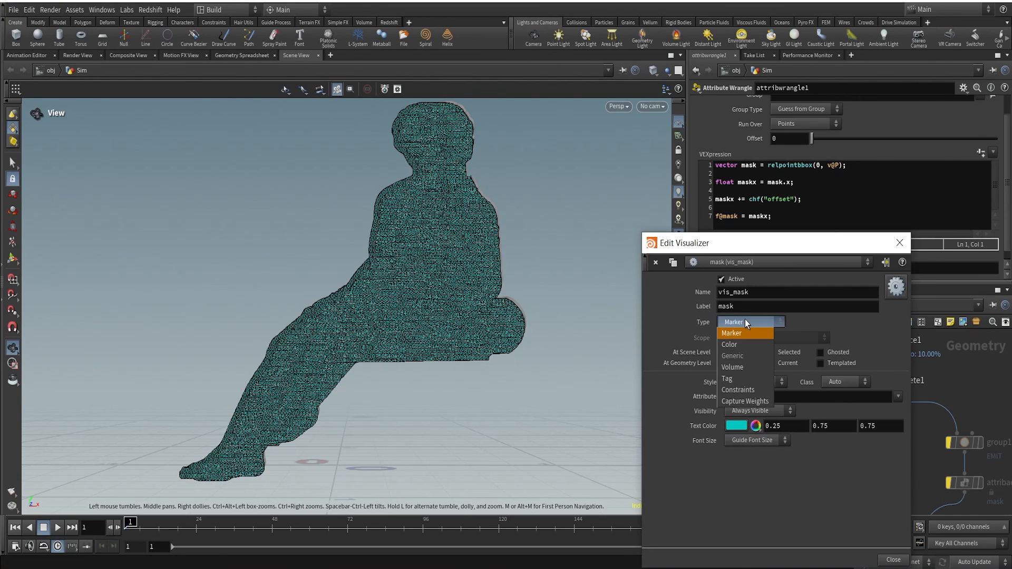
{"action": "left_click", "coordinate": [741, 350]}
{"action": "left_click", "coordinate": [775, 387]}
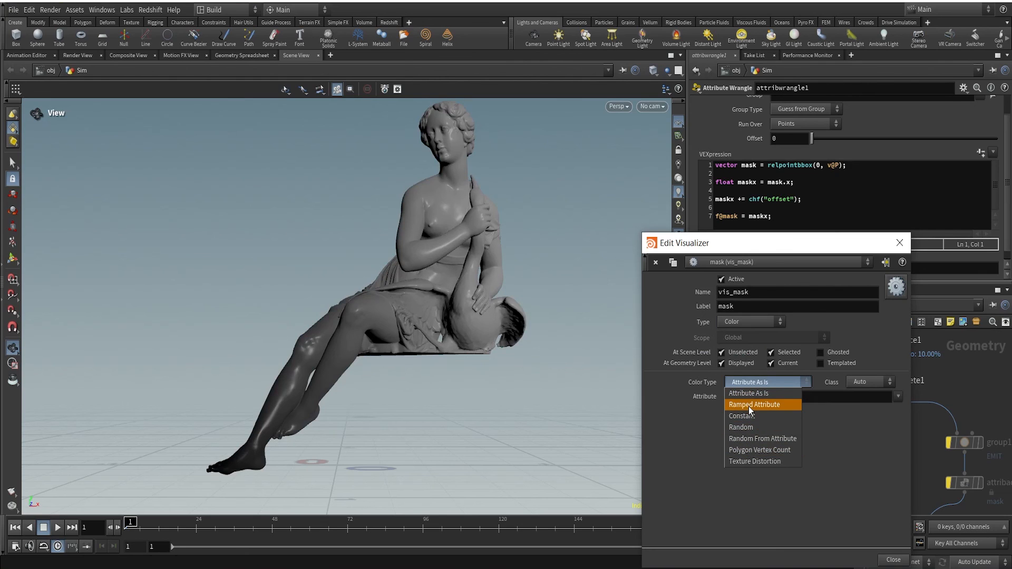
{"action": "left_click", "coordinate": [748, 406]}
{"action": "left_click", "coordinate": [903, 247]}
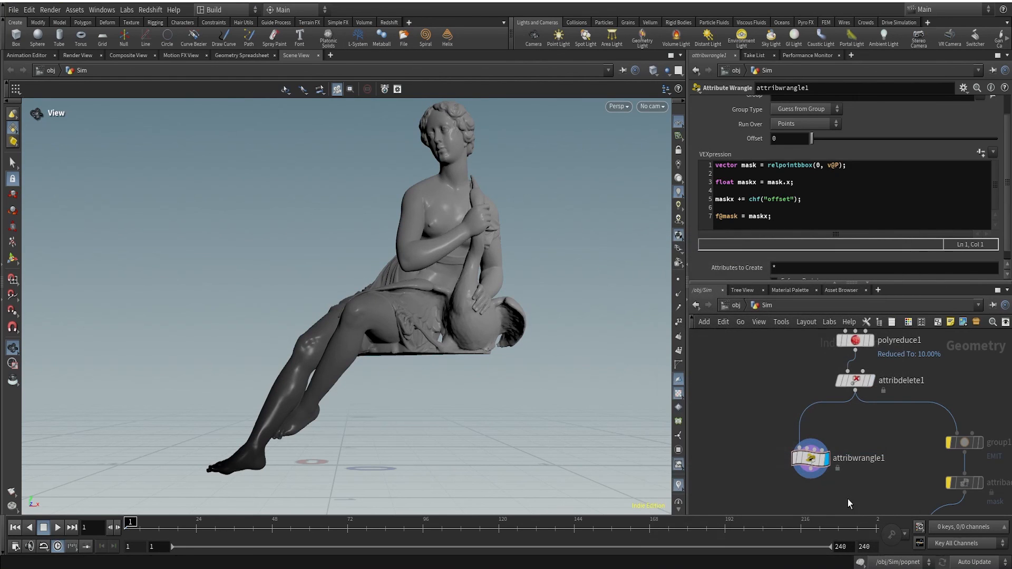
Set the attribute wrangle's Offset to 1 and look over the mask shading on the statue
{"action": "scroll", "coordinate": [542, 260], "scroll_direction": "down", "scroll_amount": 3}
{"action": "left_click_drag", "start_coordinate": [470, 285], "coordinate": [446, 299]}
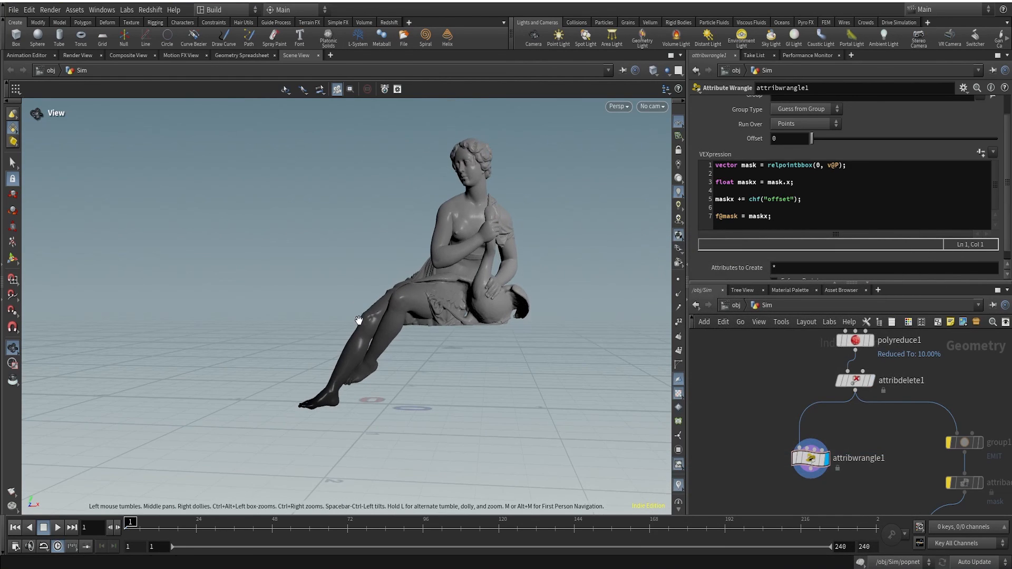
{"action": "left_click_drag", "start_coordinate": [821, 138], "coordinate": [998, 138]}
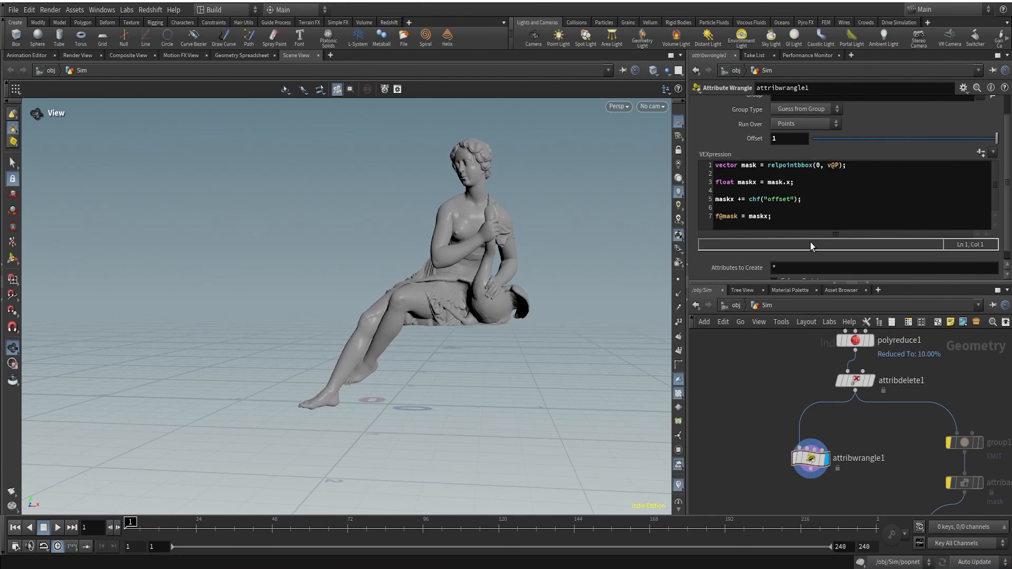
{"action": "mouse_move", "coordinate": [464, 274]}
{"action": "left_mouse_down"}
{"action": "mouse_move", "coordinate": [428, 275]}
{"action": "mouse_move", "coordinate": [446, 269]}
{"action": "left_mouse_up"}
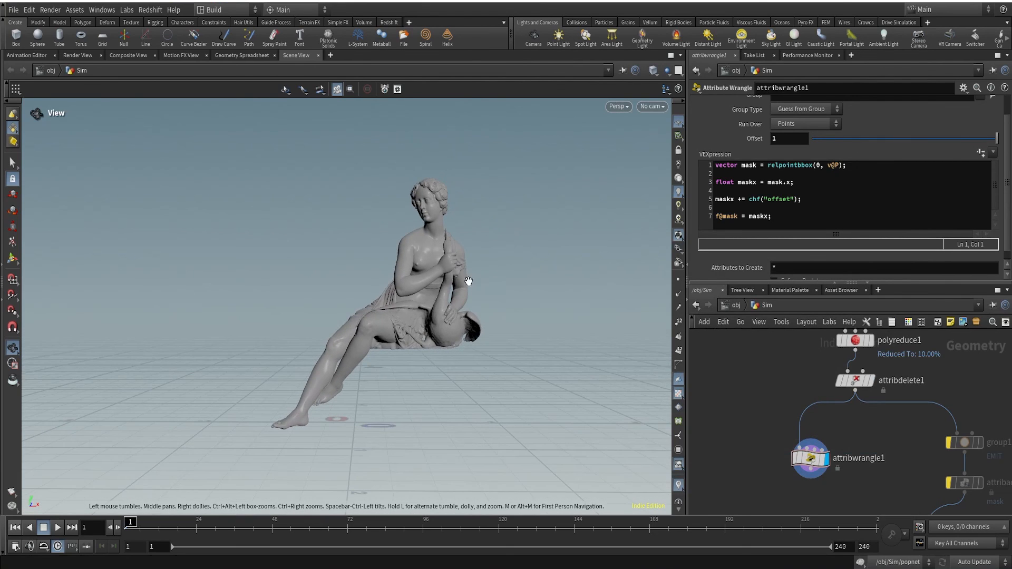
Switch the mask visualizer's type to Marker to display the mask values as text on the points
{"action": "left_click", "coordinate": [679, 486]}
{"action": "left_click", "coordinate": [776, 467]}
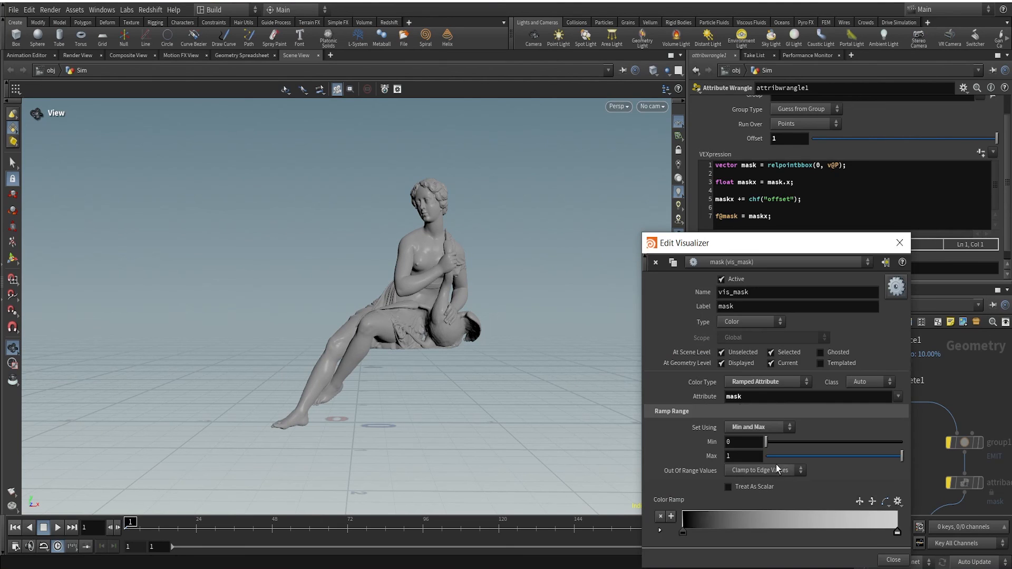
{"action": "left_click", "coordinate": [741, 320]}
{"action": "left_click", "coordinate": [736, 336]}
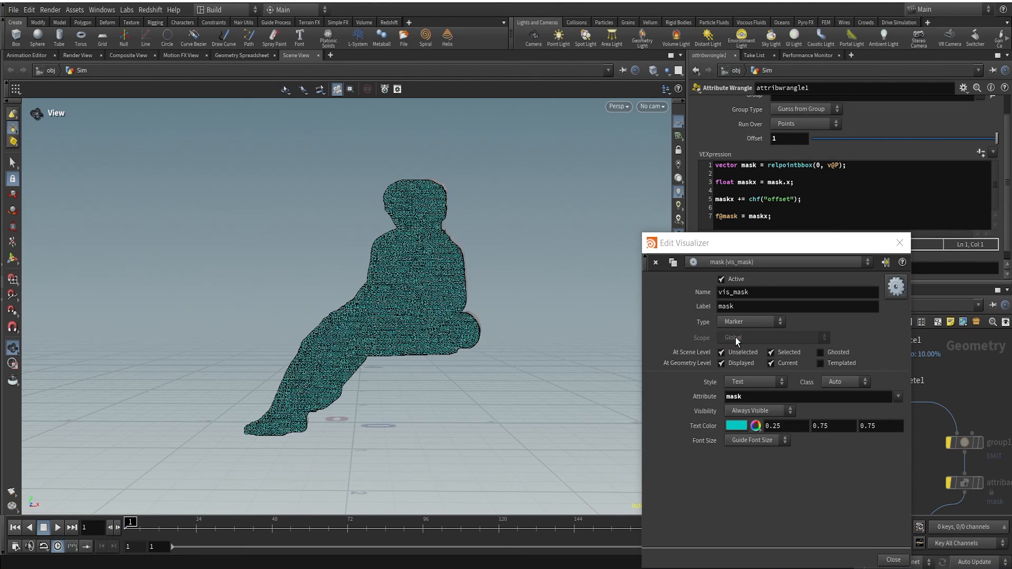
{"action": "left_click", "coordinate": [901, 243]}
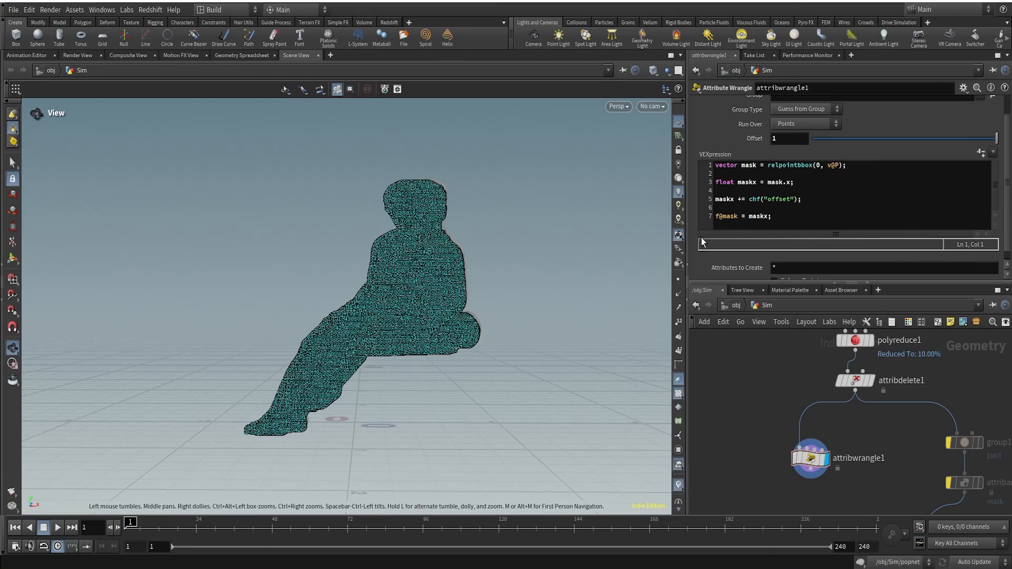
Examine the offset mask values at the statue's far edge, opposite the extended foot
{"action": "right_click_drag", "start_coordinate": [477, 334], "coordinate": [812, 79]}
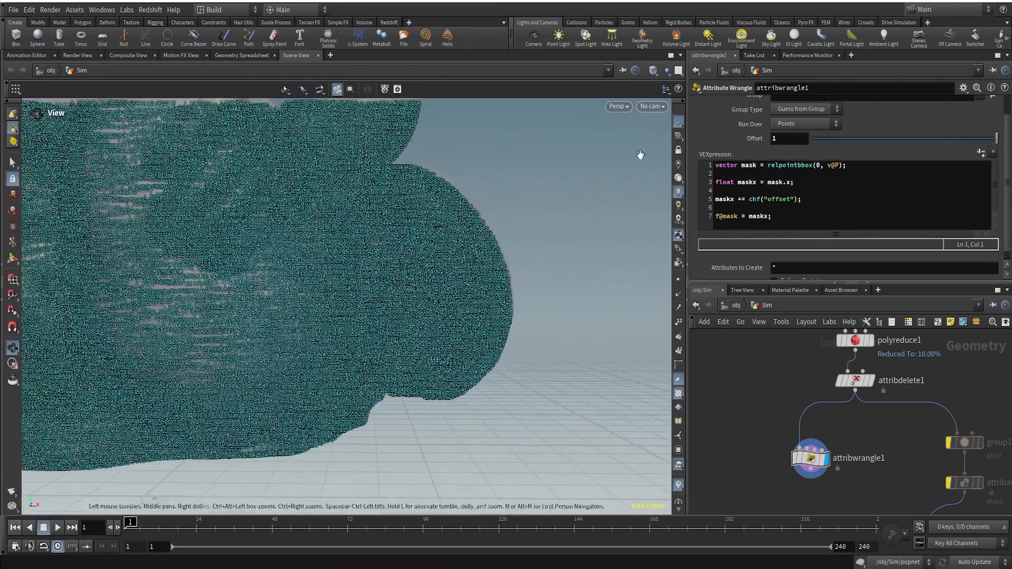
{"action": "middle_click_drag", "start_coordinate": [406, 287], "coordinate": [388, 290]}
{"action": "left_click_drag", "start_coordinate": [389, 290], "coordinate": [300, 331]}
{"action": "right_click_drag", "start_coordinate": [299, 334], "coordinate": [643, 195]}
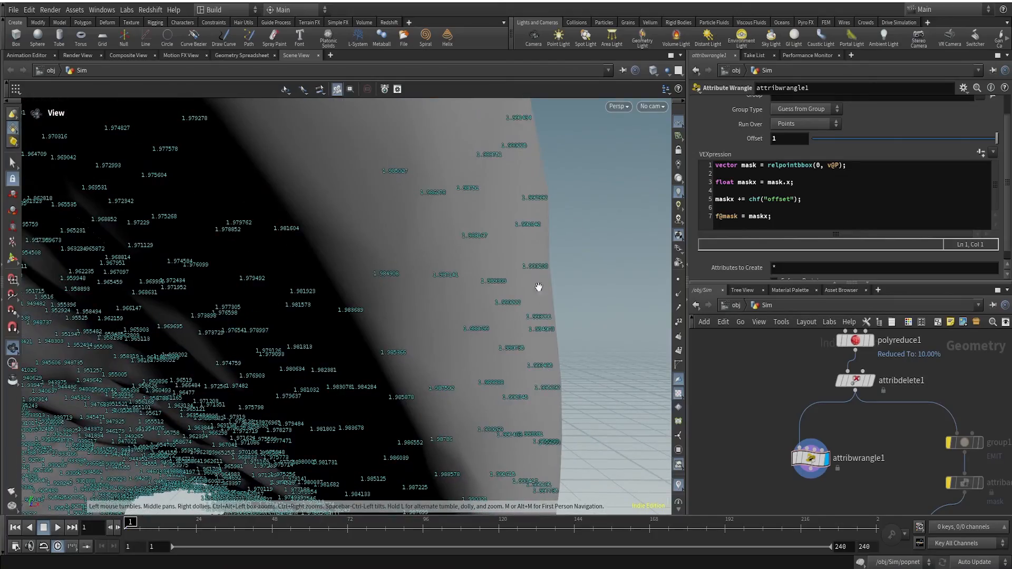
Examine the offset mask values at the toes of the extended foot, closing in on the big toe
{"action": "right_click_drag", "start_coordinate": [553, 323], "coordinate": [122, 366]}
{"action": "middle_click_drag", "start_coordinate": [122, 366], "coordinate": [723, 184]}
{"action": "mouse_move", "coordinate": [723, 184]}
{"action": "right_mouse_down"}
{"action": "mouse_move", "coordinate": [303, 470]}
{"action": "mouse_move", "coordinate": [515, 309]}
{"action": "mouse_move", "coordinate": [745, 167]}
{"action": "right_mouse_up"}
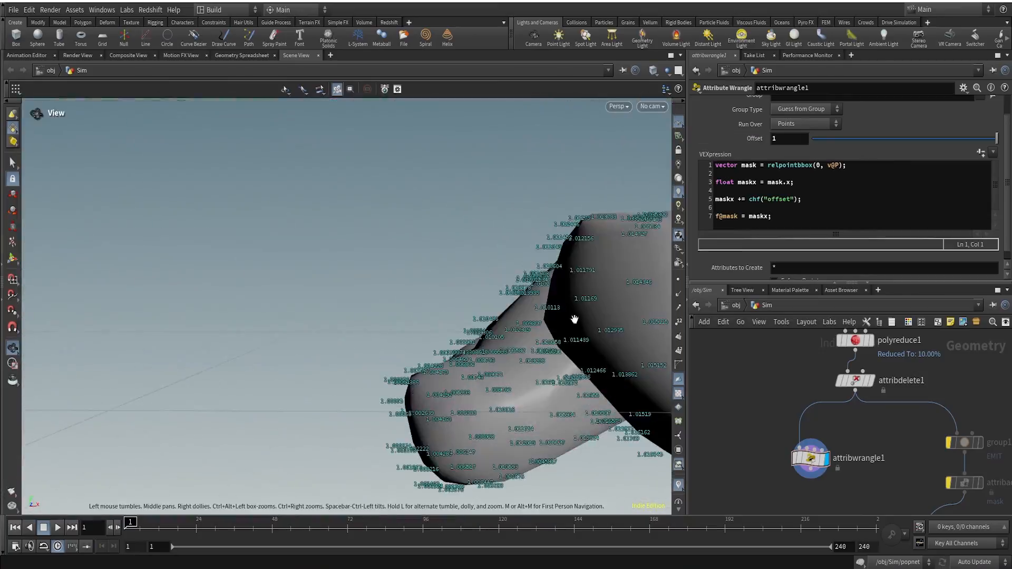
{"action": "left_click_drag", "start_coordinate": [575, 319], "coordinate": [683, 327]}
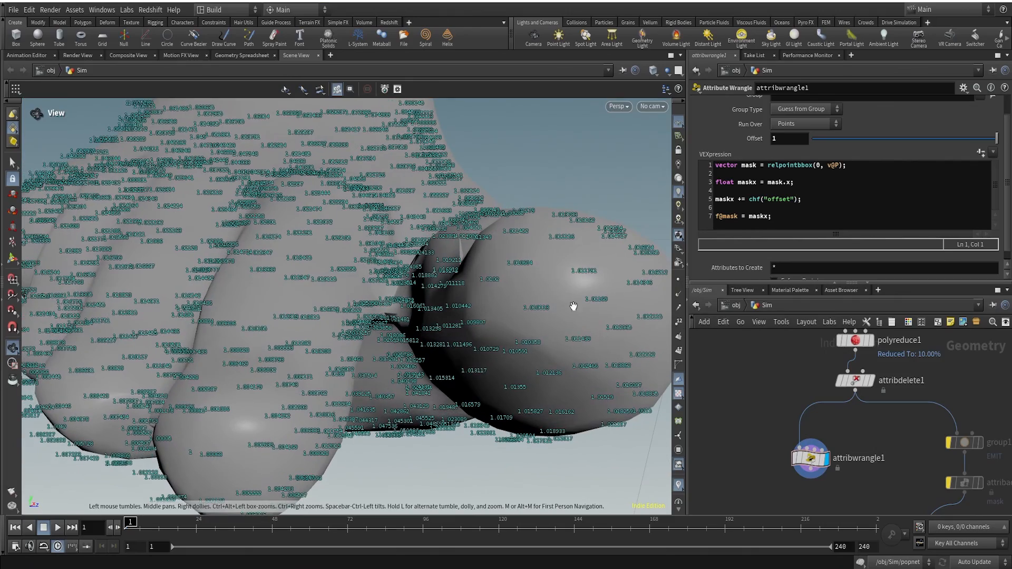
{"action": "left_click_drag", "start_coordinate": [601, 301], "coordinate": [122, 389]}
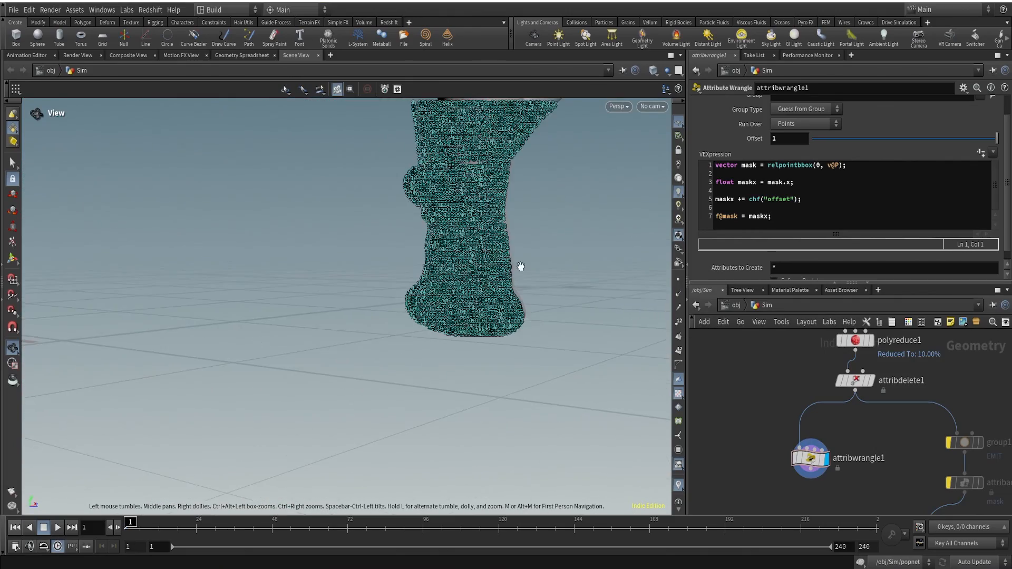
{"action": "right_click_drag", "start_coordinate": [464, 329], "coordinate": [660, 140]}
{"action": "left_click_drag", "start_coordinate": [628, 233], "coordinate": [556, 267]}
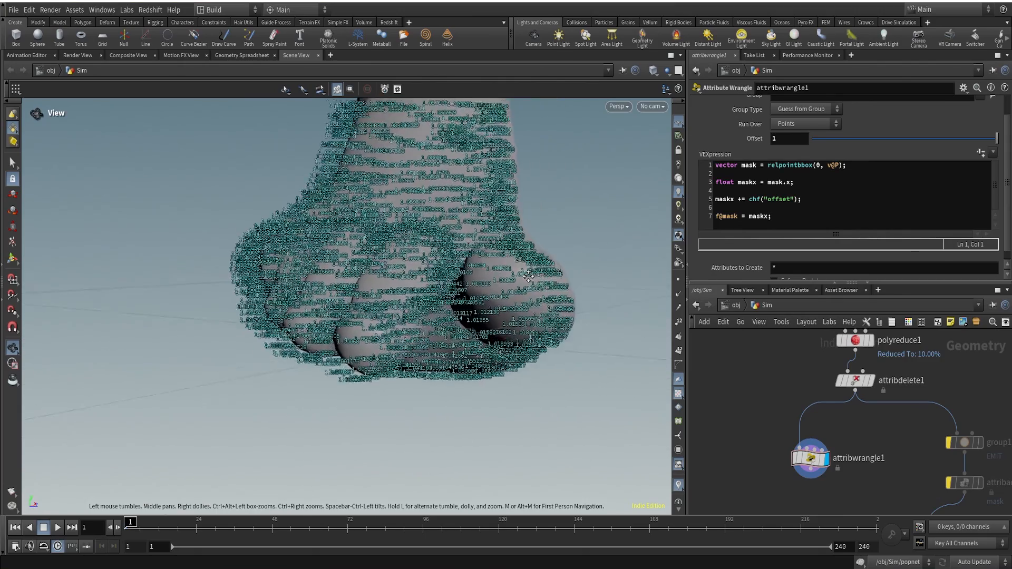
{"action": "right_click_drag", "start_coordinate": [545, 282], "coordinate": [605, 234]}
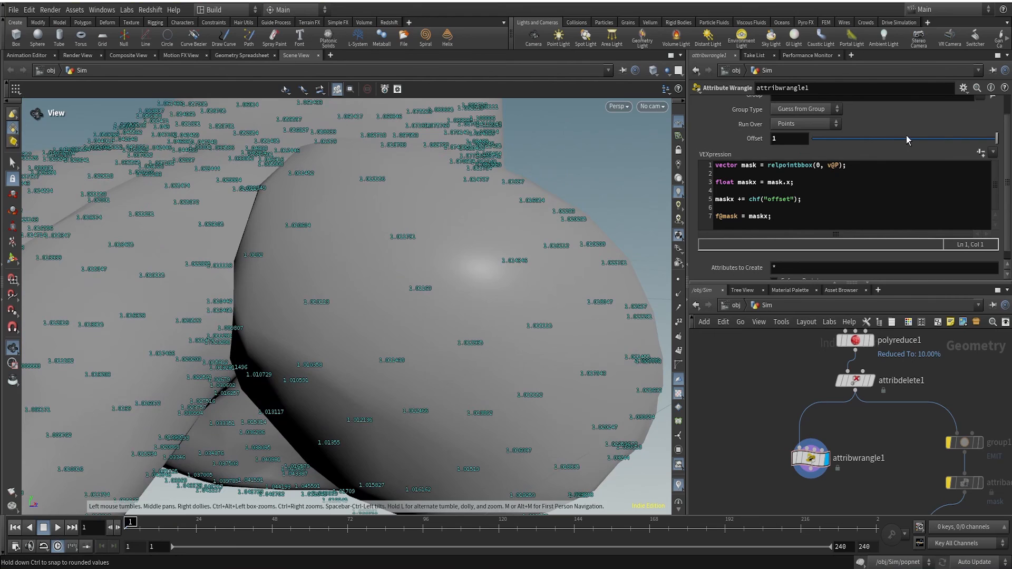
Lower the wrangle's Offset to 0 and return it to 1 to compare the point values on the big toe
{"action": "left_click_drag", "start_coordinate": [907, 139], "coordinate": [789, 144]}
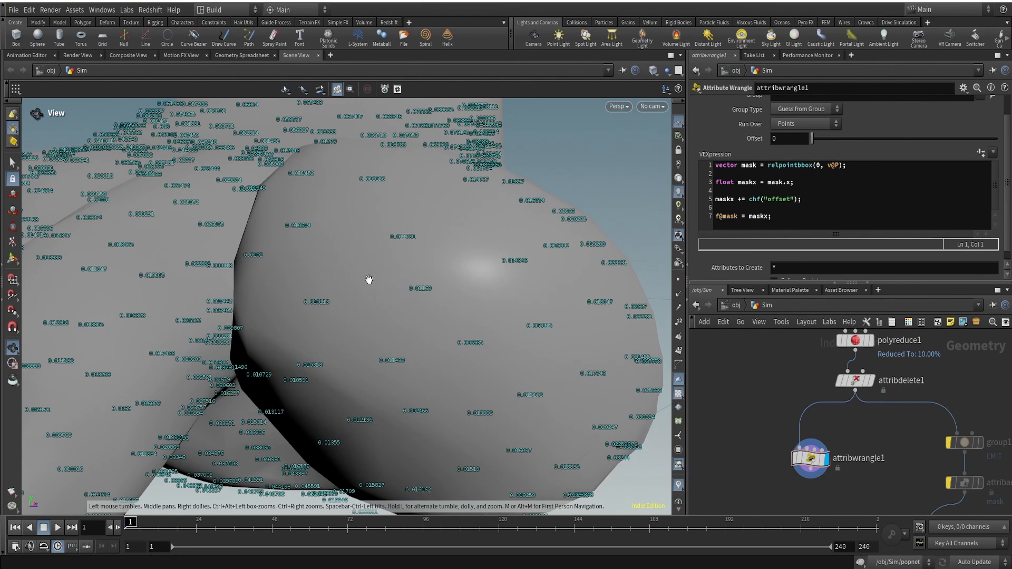
{"action": "left_click_drag", "start_coordinate": [857, 141], "coordinate": [999, 138]}
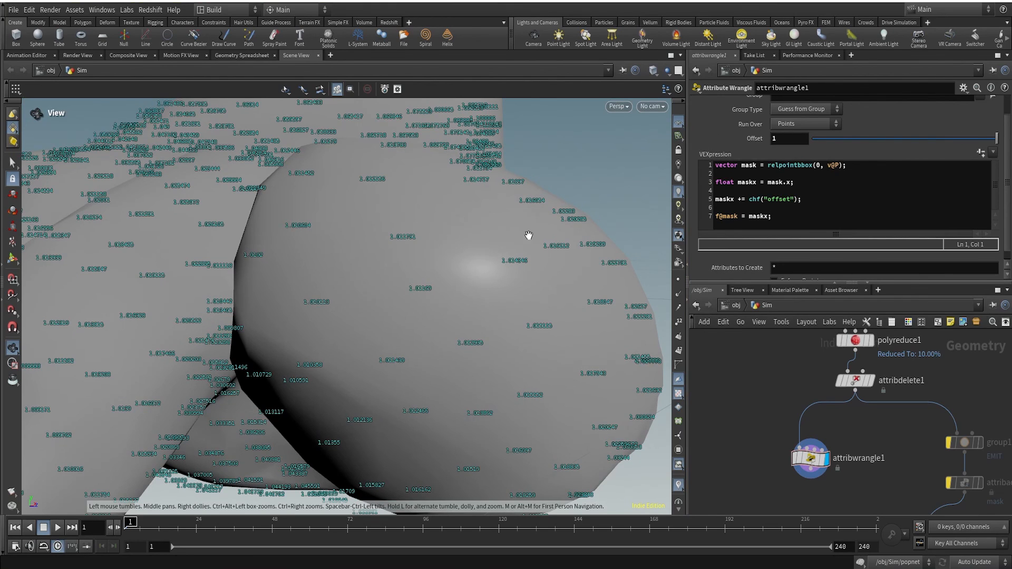
Return to the whole statue and set the mask visualizer to the Color type with Ramped Attribute coloring
{"action": "right_click_drag", "start_coordinate": [529, 235], "coordinate": [384, 219]}
{"action": "left_click_drag", "start_coordinate": [384, 220], "coordinate": [452, 185]}
{"action": "middle_click_drag", "start_coordinate": [452, 185], "coordinate": [491, 210]}
{"action": "left_click_drag", "start_coordinate": [490, 211], "coordinate": [517, 284]}
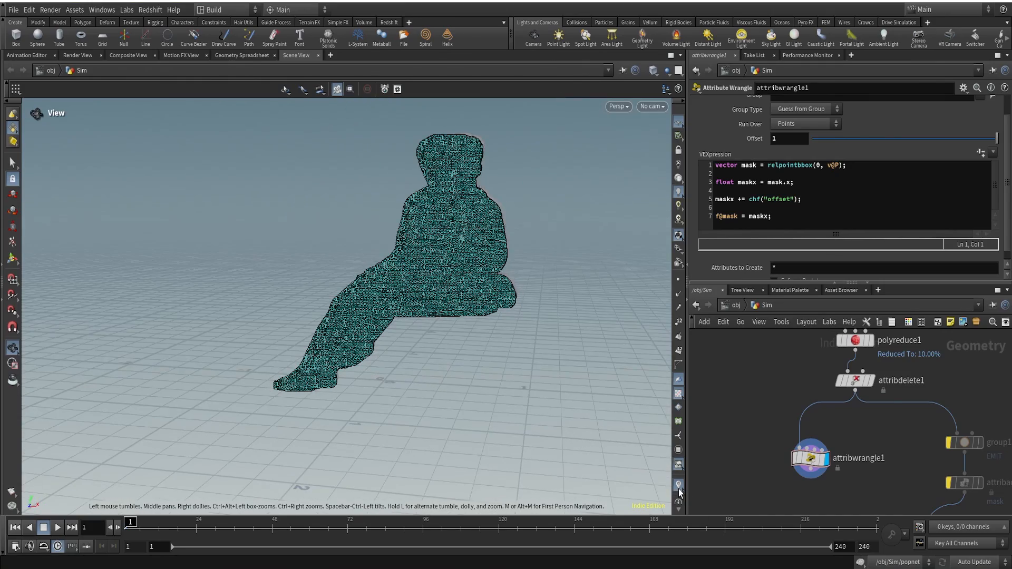
{"action": "left_click", "coordinate": [678, 488]}
{"action": "left_click", "coordinate": [778, 472]}
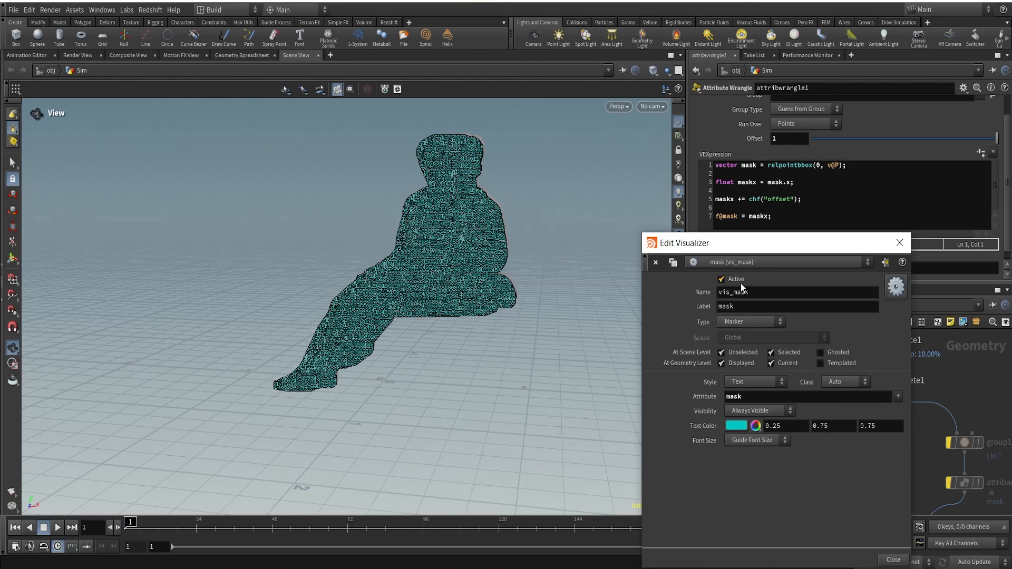
{"action": "left_click", "coordinate": [746, 322]}
{"action": "left_click", "coordinate": [742, 345]}
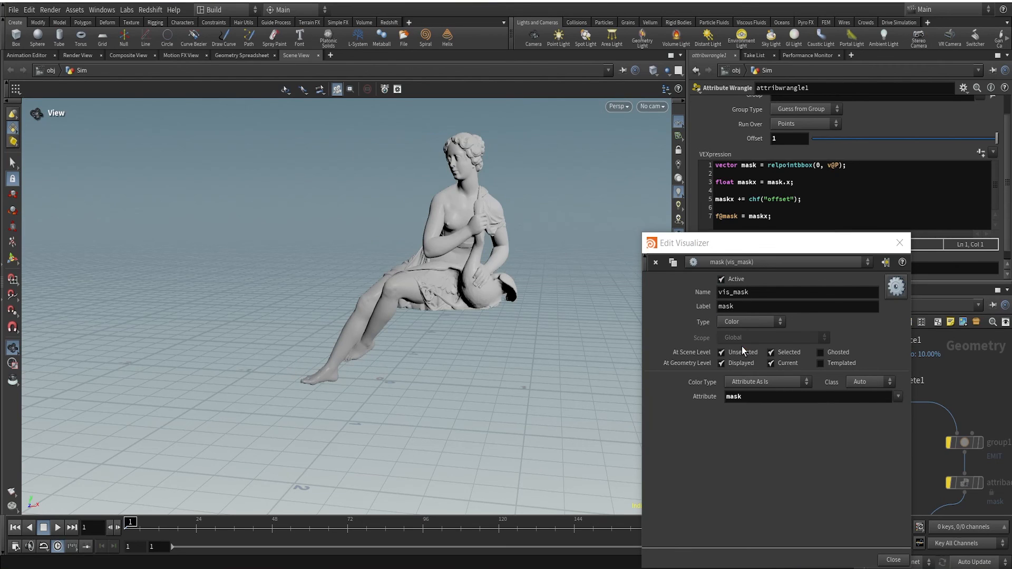
{"action": "left_click", "coordinate": [754, 381]}
{"action": "left_click", "coordinate": [759, 405]}
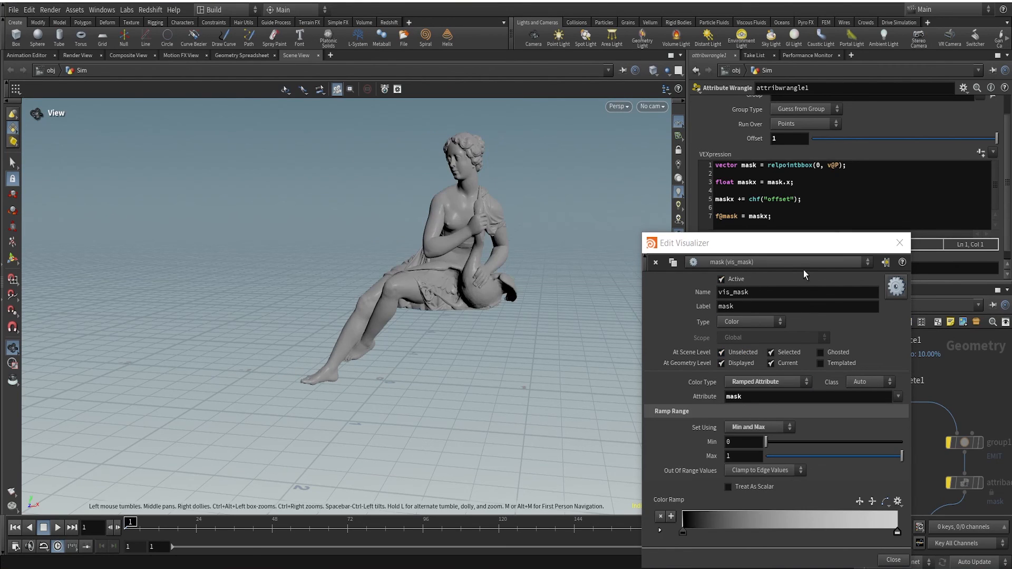
{"action": "left_click", "coordinate": [903, 246]}
Compare the statue's mask shading by moving the Offset down to 0 and back up to 1
{"action": "left_click_drag", "start_coordinate": [549, 286], "coordinate": [444, 295]}
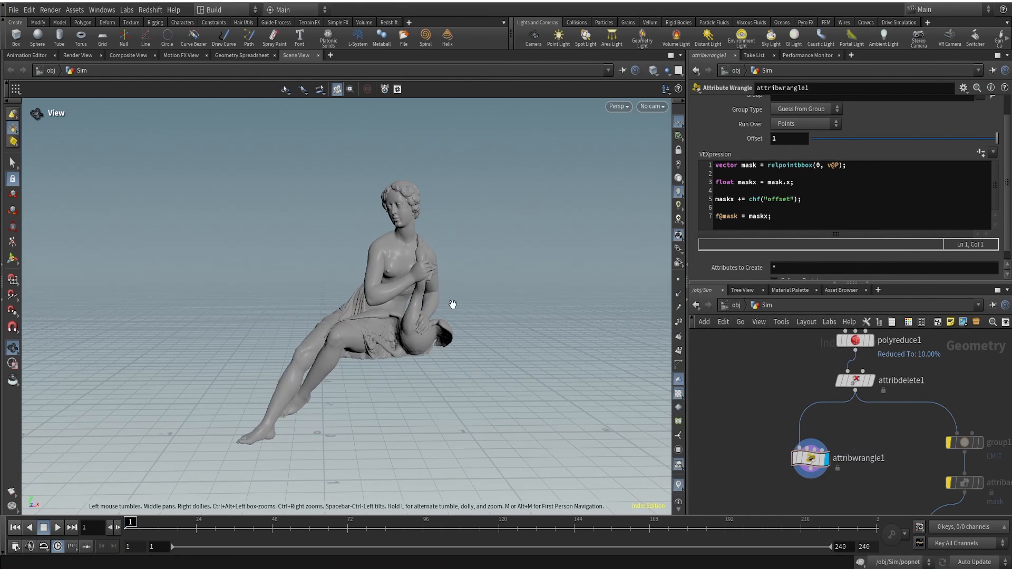
{"action": "left_click_drag", "start_coordinate": [854, 139], "coordinate": [599, 137]}
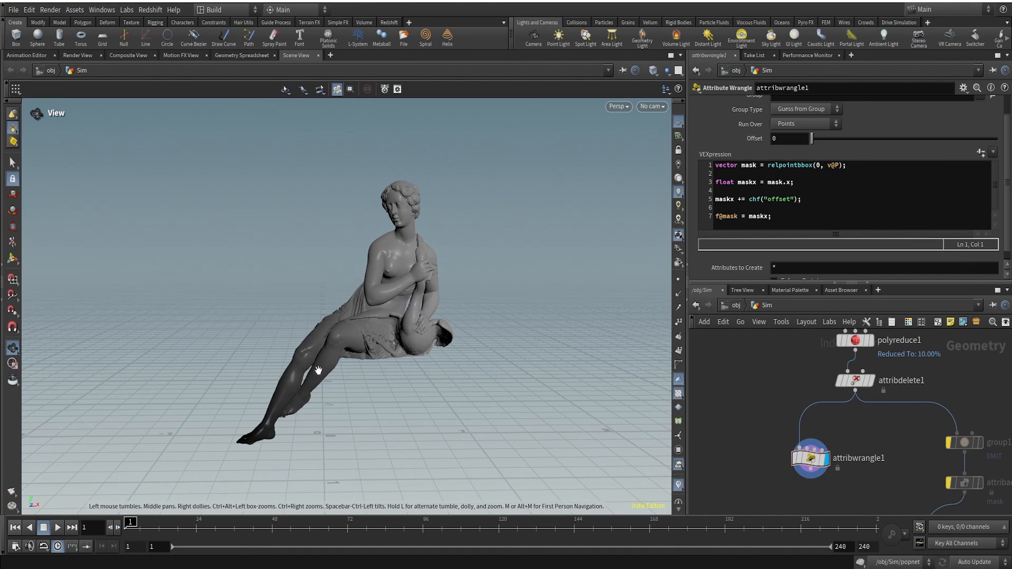
{"action": "left_click_drag", "start_coordinate": [868, 139], "coordinate": [999, 139]}
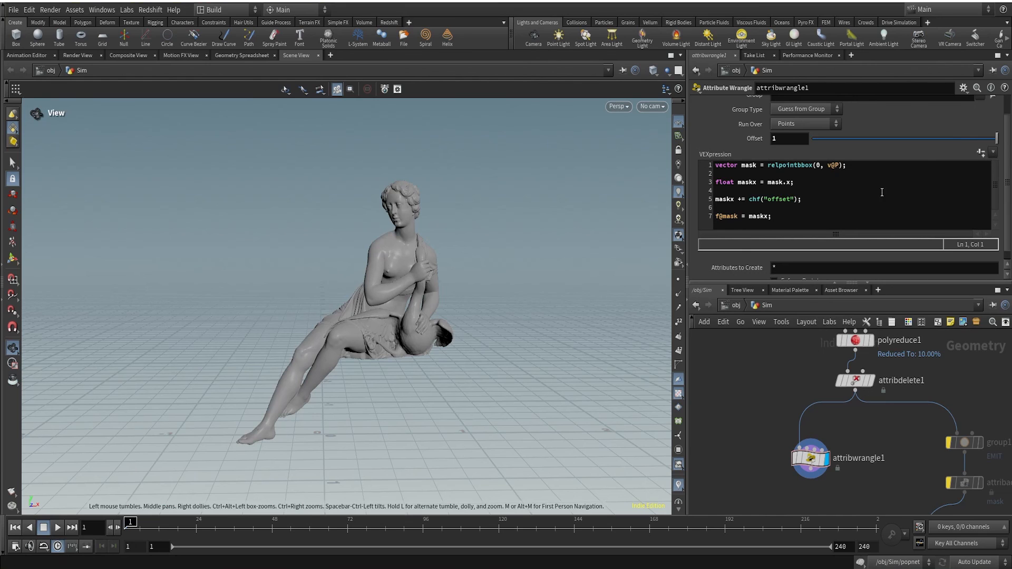
Edit the wrangle's parameter interface so the Offset parameter's range starts at -1, and accept the change
{"action": "left_click", "coordinate": [963, 88]}
{"action": "left_click", "coordinate": [932, 98]}
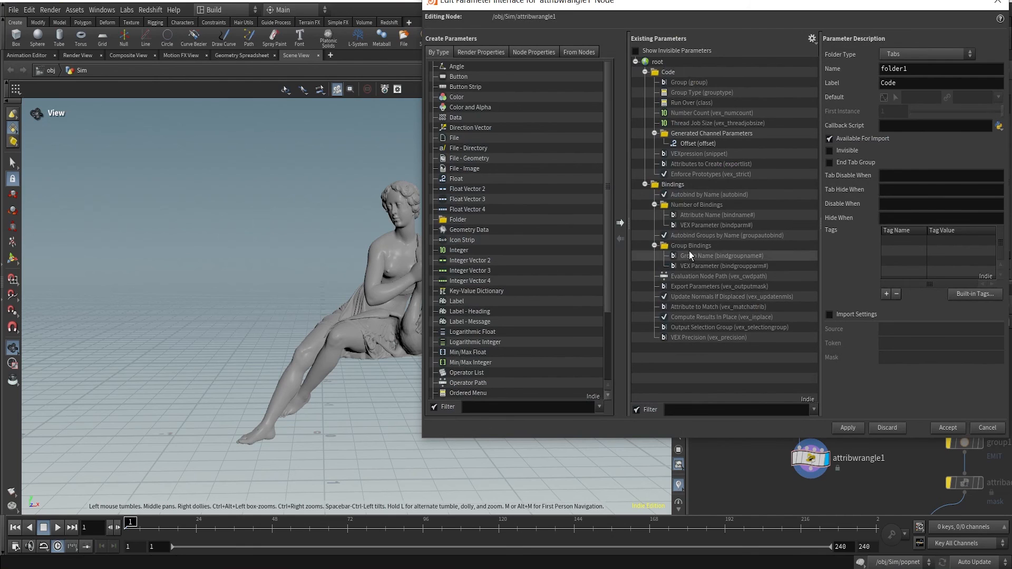
{"action": "left_click", "coordinate": [689, 144]}
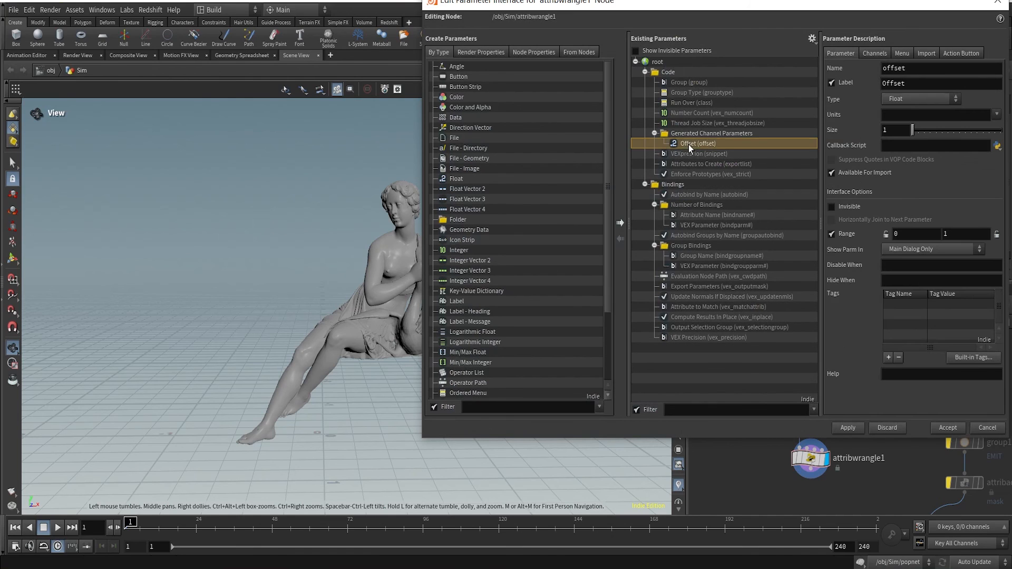
{"action": "double_click", "coordinate": [906, 235]}
{"action": "type", "text": "-1"}
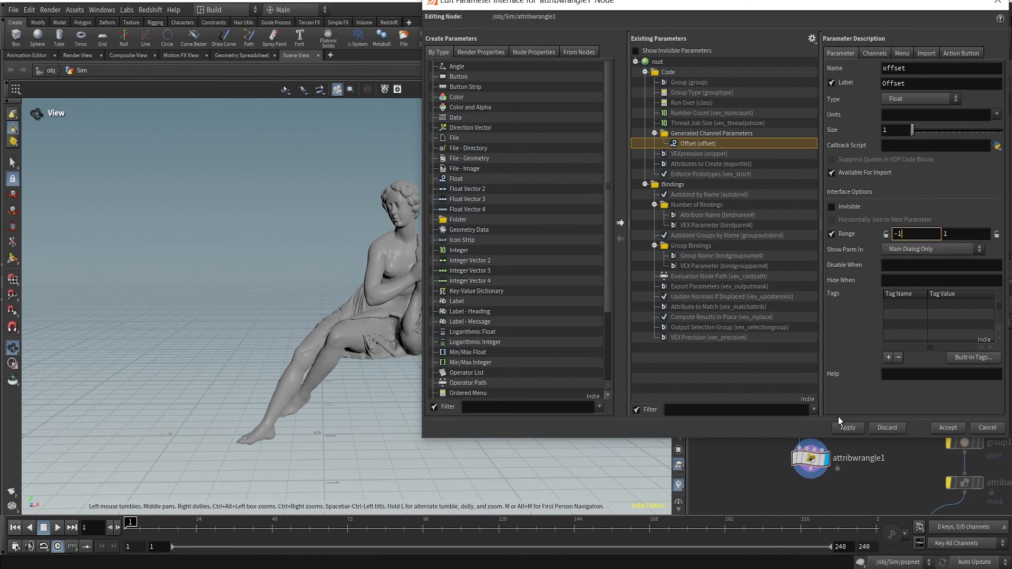
{"action": "left_click", "coordinate": [847, 427]}
{"action": "left_click", "coordinate": [948, 427]}
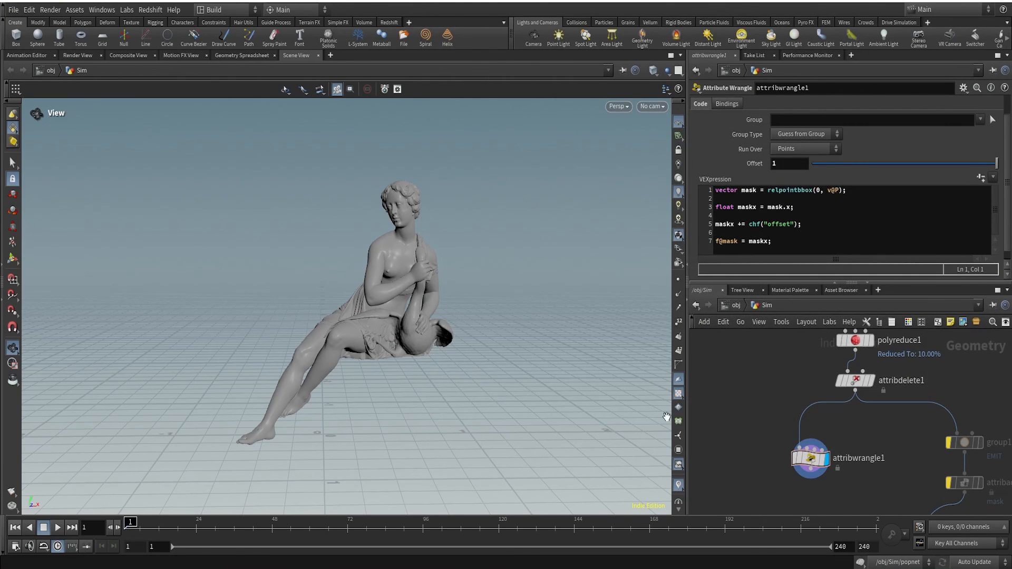
Sweep the wrangle's Offset to compare the statue's mask shading across the extended range, ending at -1
{"action": "left_click_drag", "start_coordinate": [416, 291], "coordinate": [468, 271]}
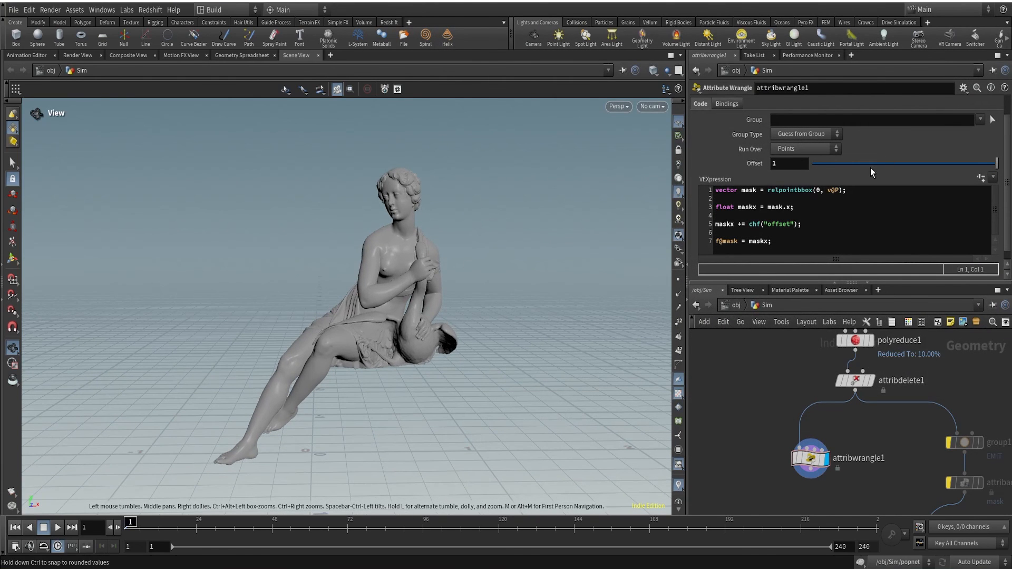
{"action": "left_click_drag", "start_coordinate": [871, 165], "coordinate": [812, 165]}
{"action": "left_click_drag", "start_coordinate": [383, 296], "coordinate": [388, 298]}
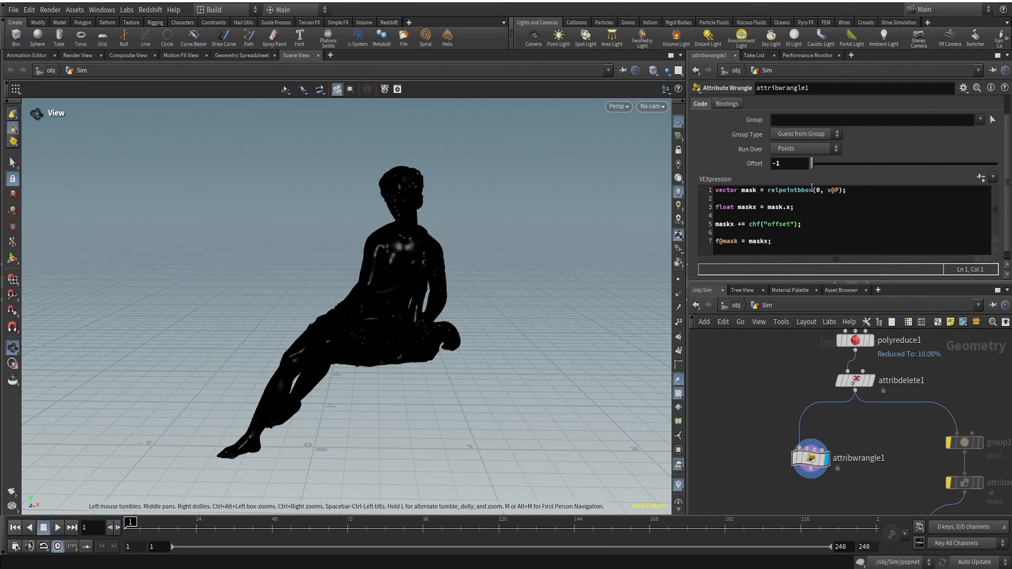
{"action": "left_click_drag", "start_coordinate": [812, 163], "coordinate": [889, 165]}
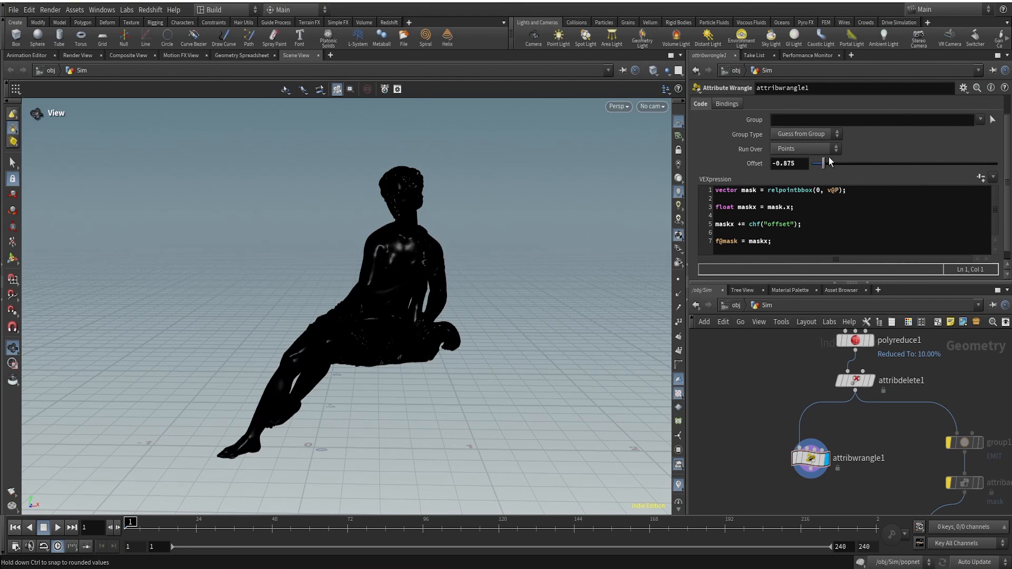
{"action": "left_click_drag", "start_coordinate": [830, 158], "coordinate": [738, 173]}
{"action": "left_click_drag", "start_coordinate": [836, 174], "coordinate": [703, 170]}
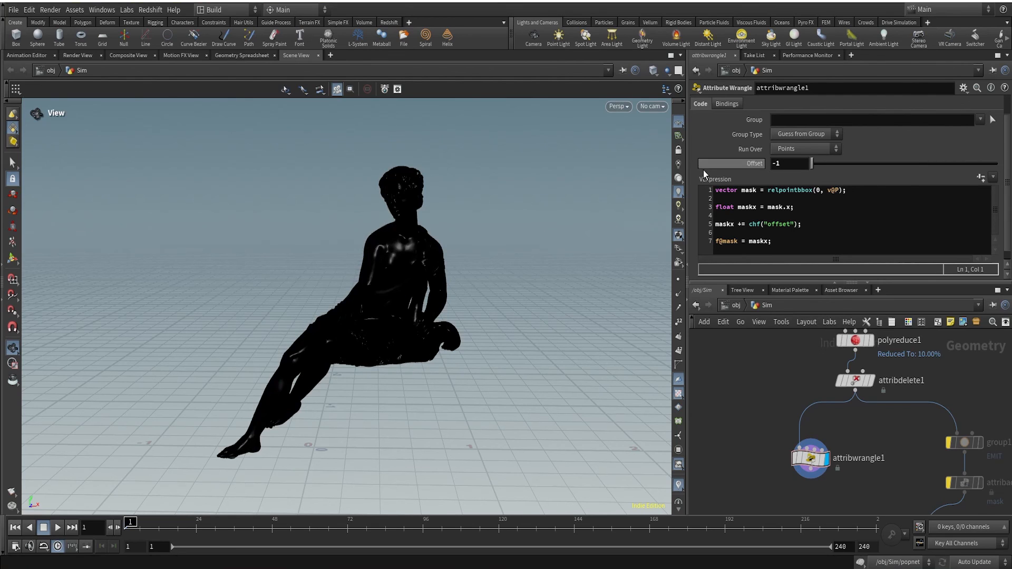
Change the mask visualizer's type to Marker so the mask values are drawn as text on the points
{"action": "left_click", "coordinate": [679, 486]}
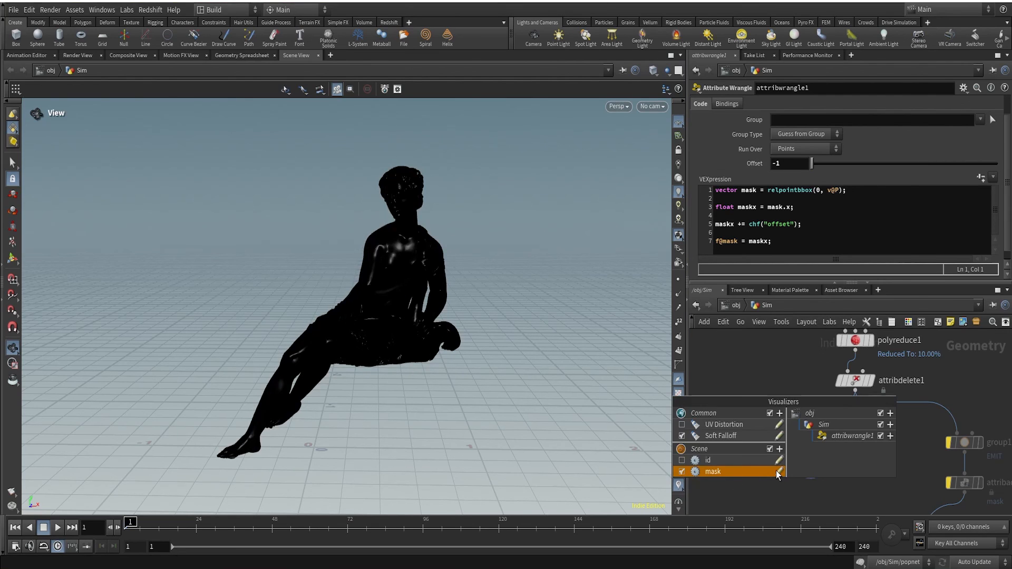
{"action": "left_click", "coordinate": [778, 471]}
{"action": "left_click", "coordinate": [736, 330]}
{"action": "left_click", "coordinate": [738, 340]}
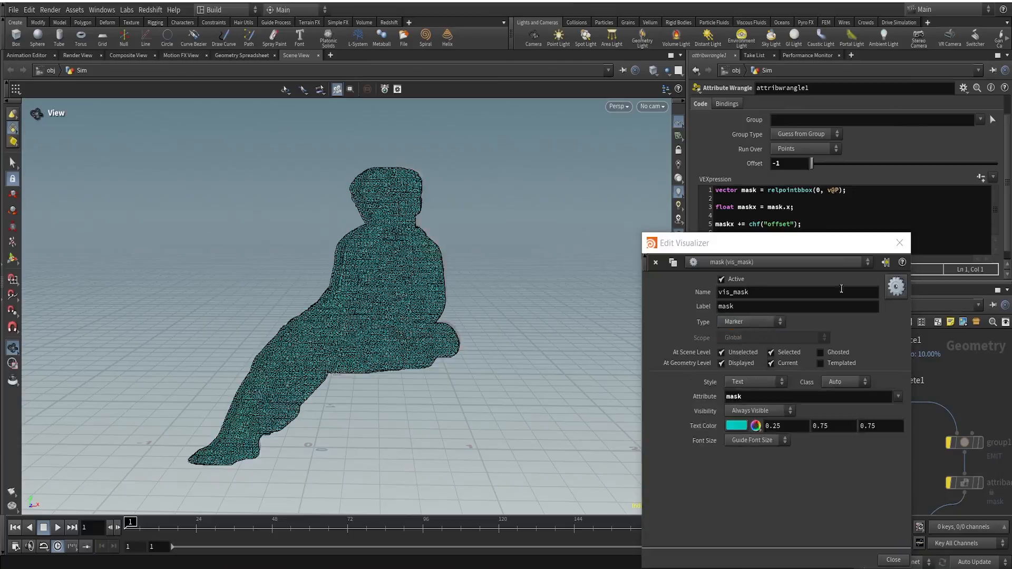
{"action": "left_click", "coordinate": [900, 243]}
Examine the mask values on the points at the statue's far end along X with the Offset at -1
{"action": "scroll", "coordinate": [503, 320], "scroll_direction": "up", "scroll_amount": 5}
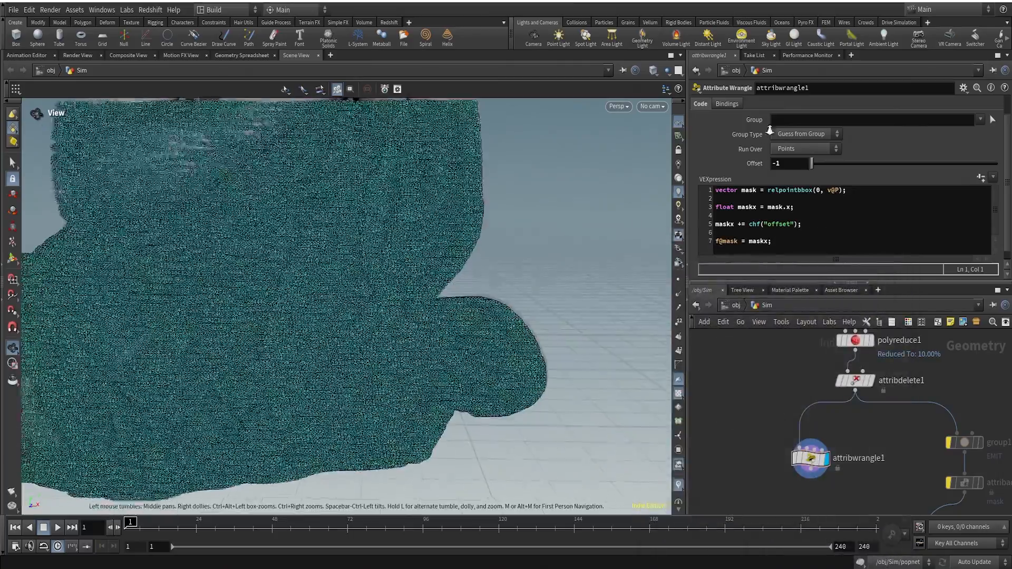
{"action": "left_click_drag", "start_coordinate": [481, 318], "coordinate": [339, 319]}
{"action": "right_click_drag", "start_coordinate": [339, 319], "coordinate": [596, 254]}
{"action": "left_click_drag", "start_coordinate": [422, 398], "coordinate": [436, 425]}
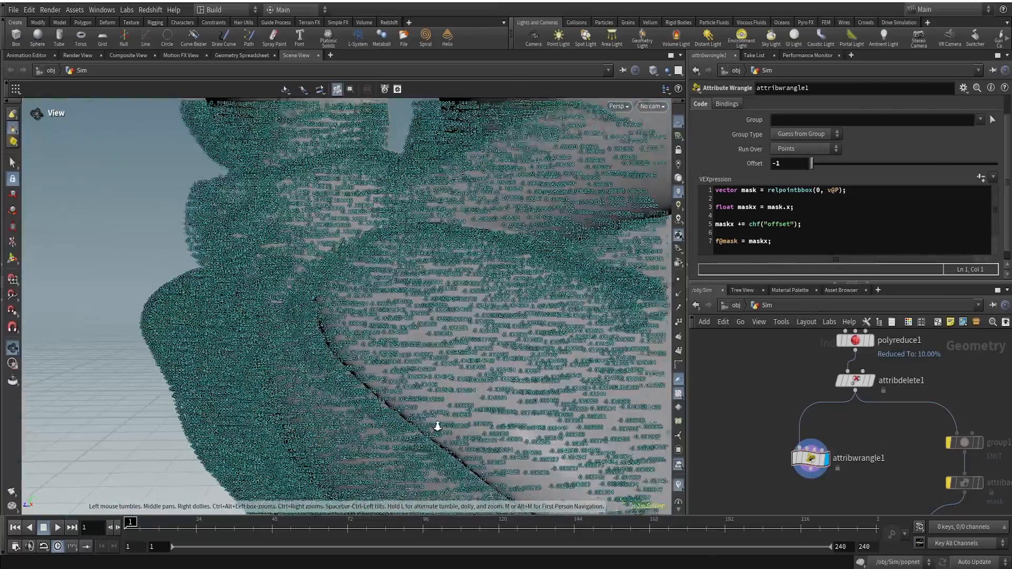
{"action": "right_click_drag", "start_coordinate": [436, 425], "coordinate": [420, 355]}
{"action": "left_click_drag", "start_coordinate": [420, 355], "coordinate": [367, 364]}
{"action": "right_click_drag", "start_coordinate": [367, 364], "coordinate": [606, 274]}
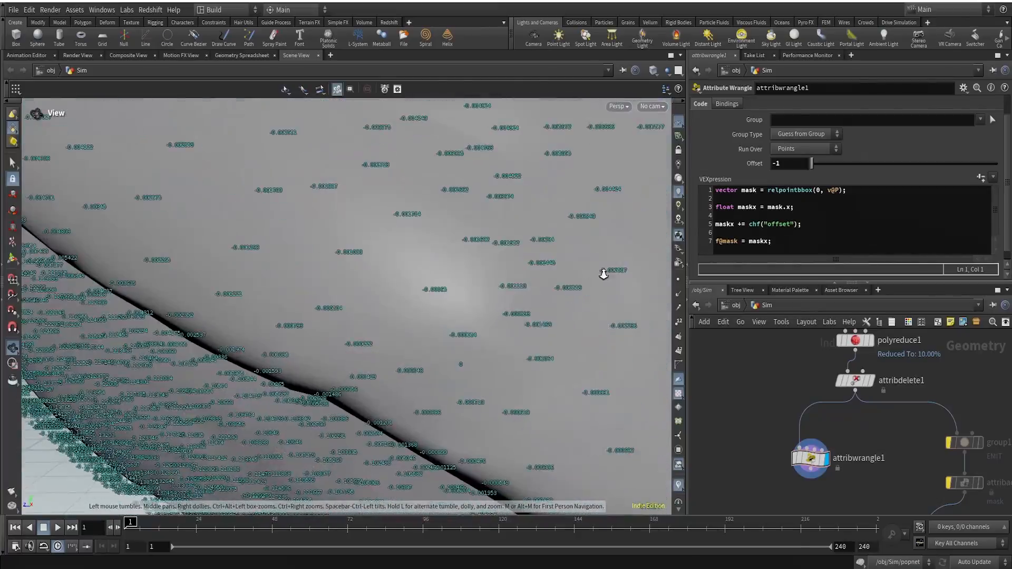
{"action": "right_click_drag", "start_coordinate": [481, 378], "coordinate": [495, 359]}
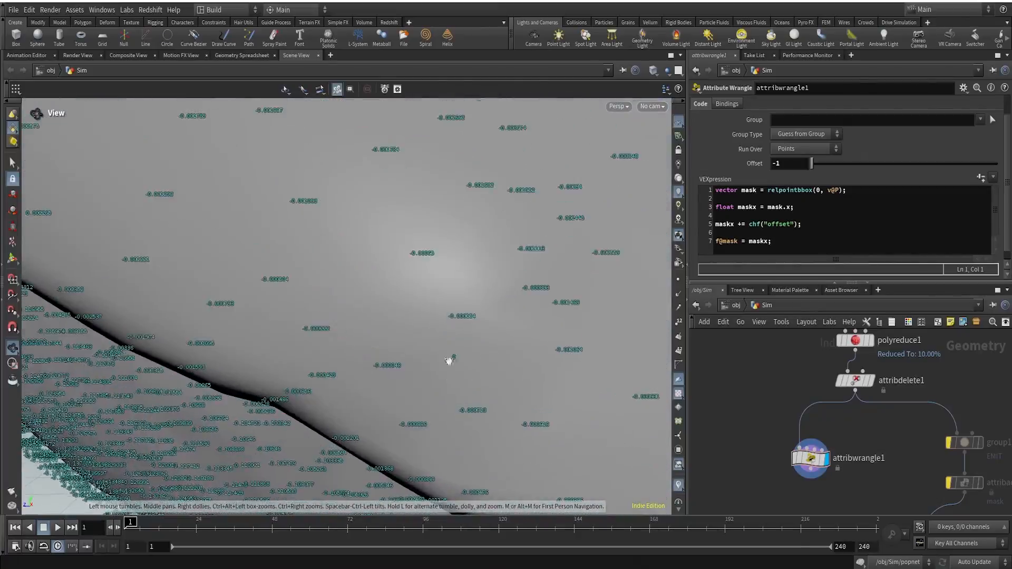
Raise the Offset to 1, and set it to 0 to compare the point values
{"action": "left_click_drag", "start_coordinate": [812, 164], "coordinate": [997, 164]}
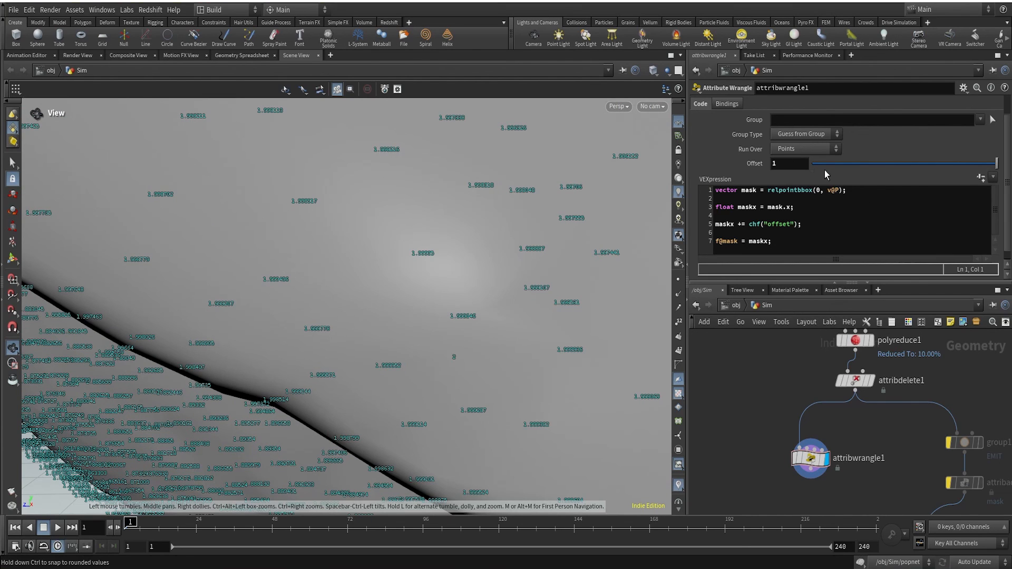
{"action": "left_click_drag", "start_coordinate": [780, 164], "coordinate": [625, 160]}
{"action": "type", "text": "0"}
{"action": "key", "text": "Return"}
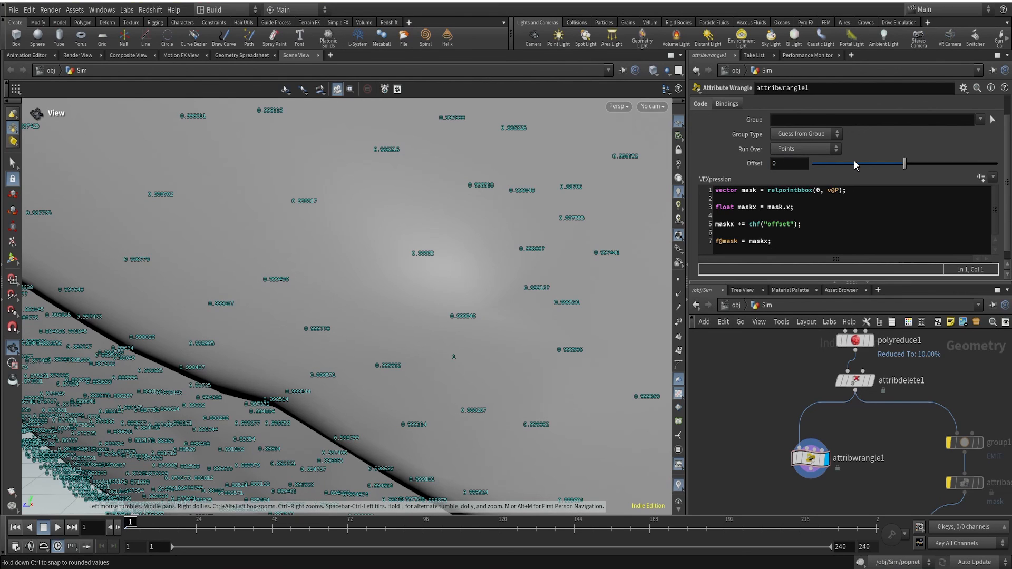
Lower the Offset to -1, reset it to 0, and raise it to 1 while checking the point values
{"action": "left_click_drag", "start_coordinate": [854, 162], "coordinate": [757, 170]}
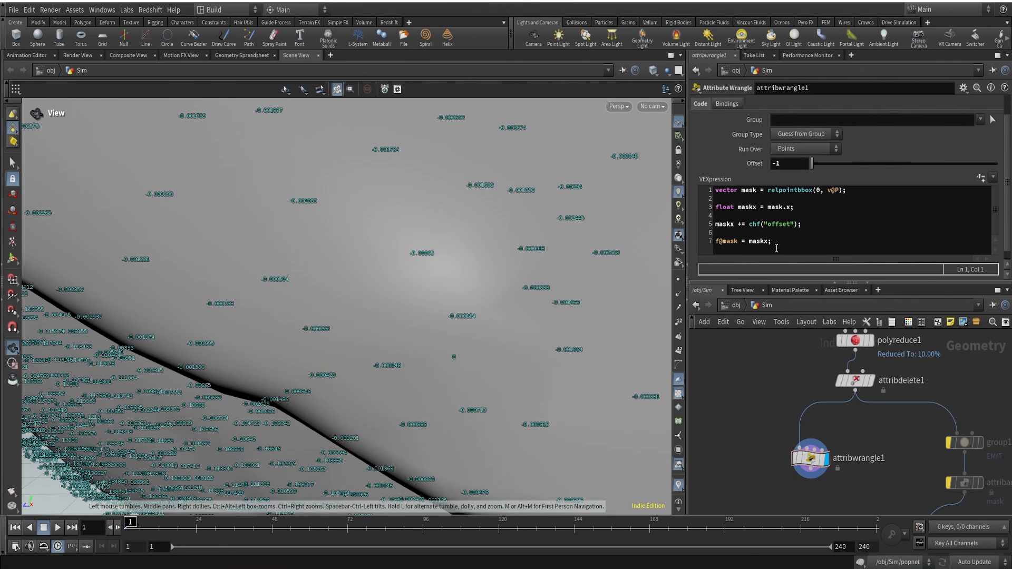
{"action": "left_click", "coordinate": [778, 163]}
{"action": "type", "text": "0"}
{"action": "key", "text": "Return"}
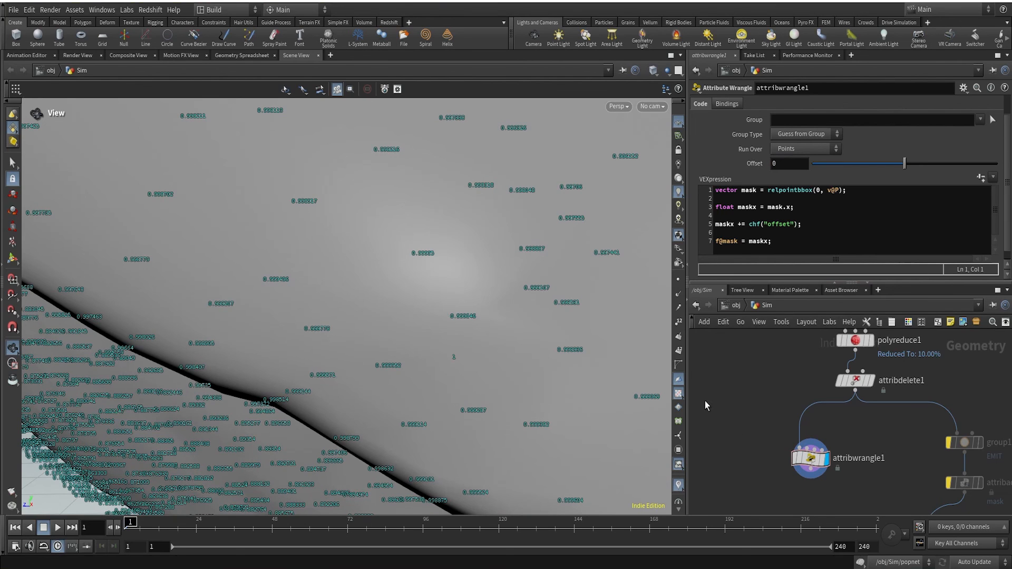
{"action": "left_click_drag", "start_coordinate": [903, 161], "coordinate": [996, 164]}
Return to the whole statue and switch the Offset to -1 and back to 1 with the value labels shown
{"action": "right_click_drag", "start_coordinate": [530, 278], "coordinate": [368, 302]}
{"action": "left_click_drag", "start_coordinate": [368, 302], "coordinate": [397, 392]}
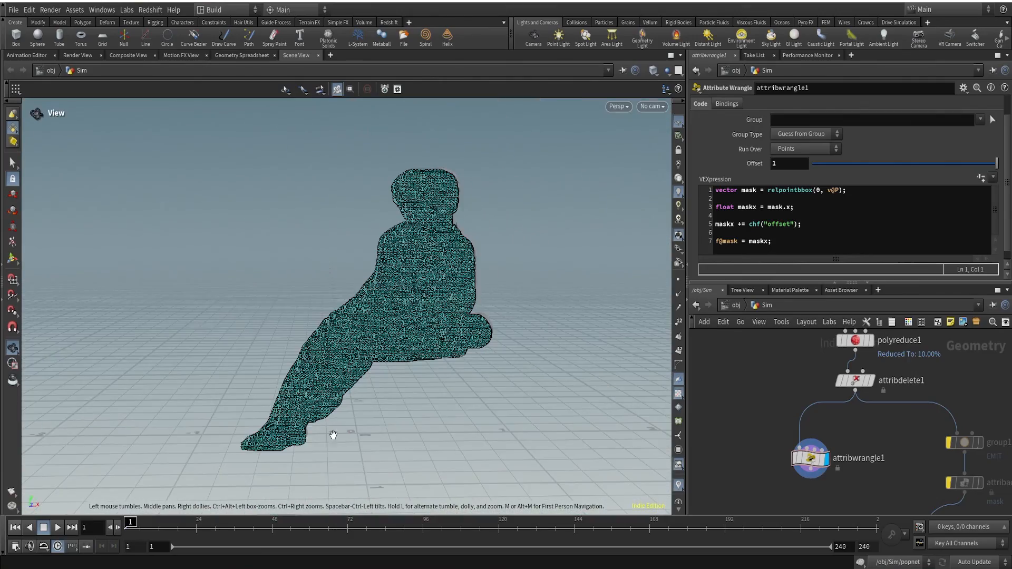
{"action": "left_click", "coordinate": [813, 163]}
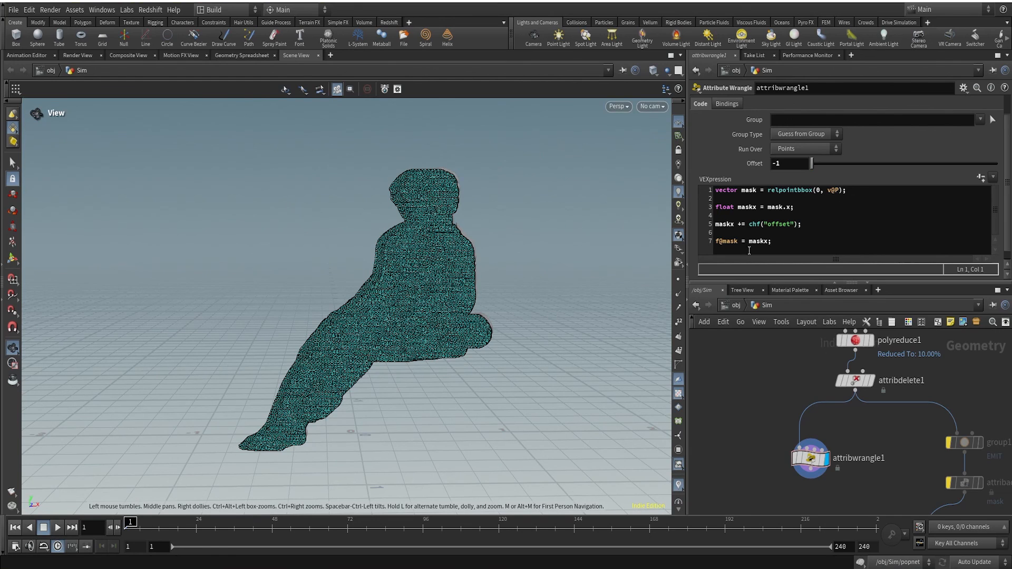
{"action": "left_click_drag", "start_coordinate": [813, 164], "coordinate": [998, 166]}
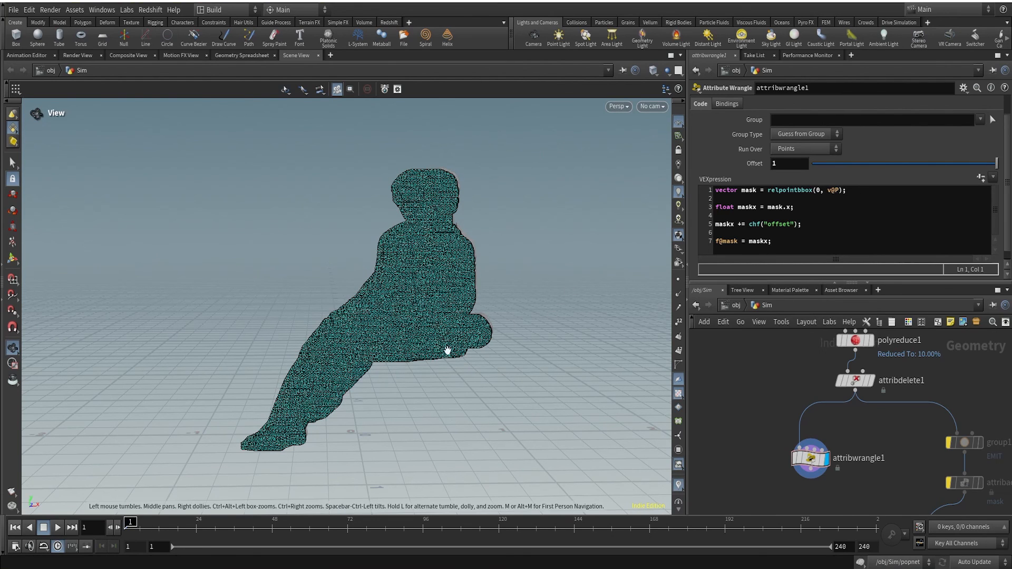
Set the mask visualizer to the Color type with Ramped Attribute, and check the shading by sweeping the Offset down and back to 1
{"action": "left_click", "coordinate": [680, 485]}
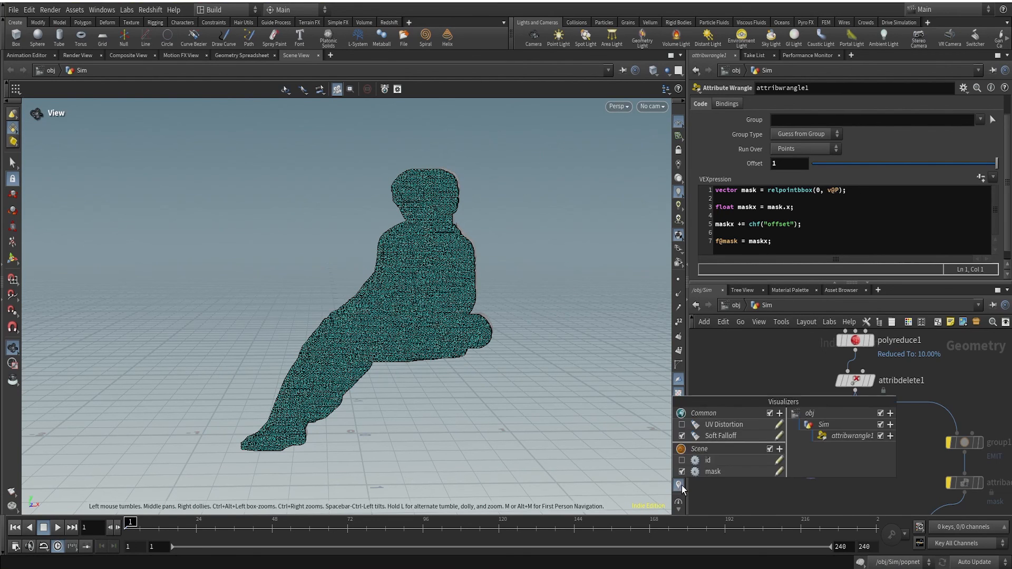
{"action": "left_click", "coordinate": [780, 473]}
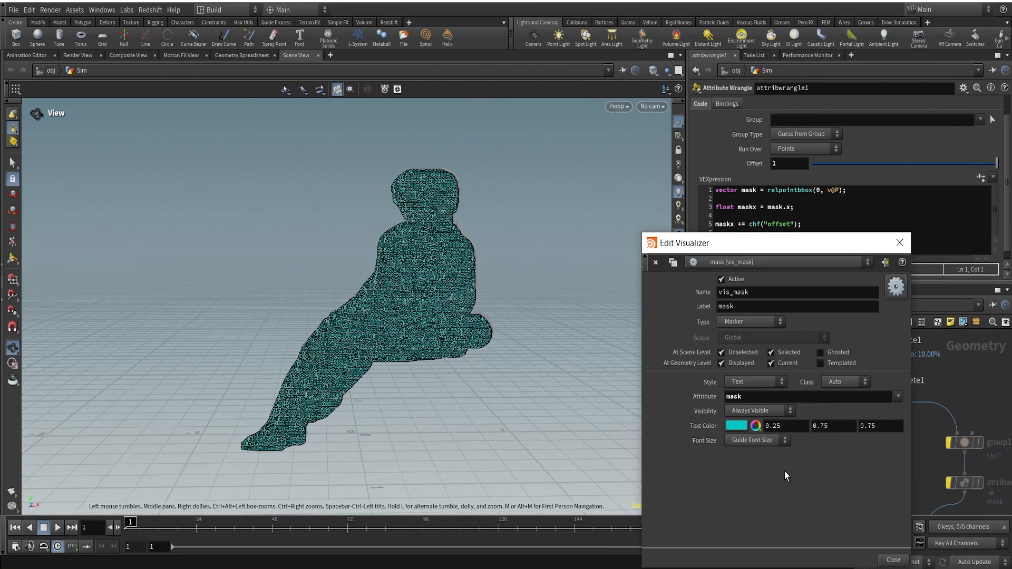
{"action": "left_click", "coordinate": [753, 322]}
{"action": "left_click", "coordinate": [739, 344]}
{"action": "left_click", "coordinate": [745, 382]}
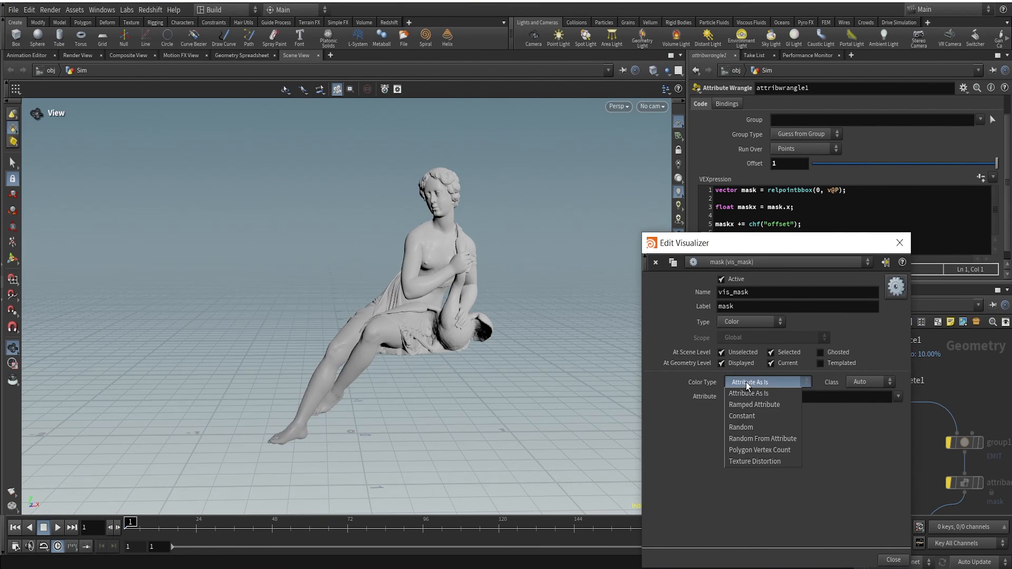
{"action": "left_click", "coordinate": [749, 405]}
{"action": "left_click", "coordinate": [900, 243]}
{"action": "left_click_drag", "start_coordinate": [996, 163], "coordinate": [760, 172]}
{"action": "left_click_drag", "start_coordinate": [852, 172], "coordinate": [996, 163]}
Add the line "maskx = clamp (maskx, 0, 1);" to the VEX code after the offset line
{"action": "left_click", "coordinate": [807, 228]}
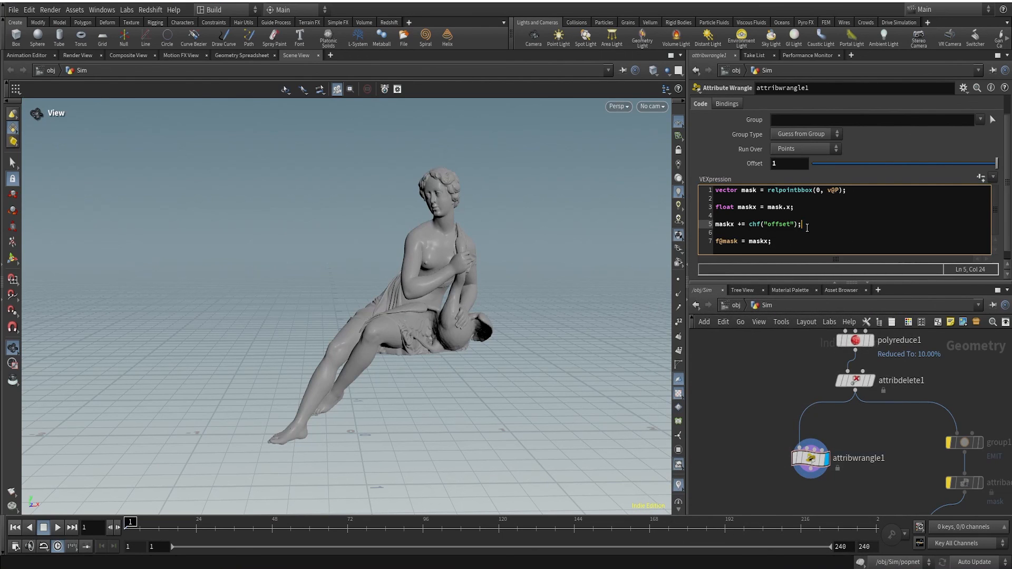
{"action": "key", "text": "Return"}
{"action": "key", "text": "Return"}
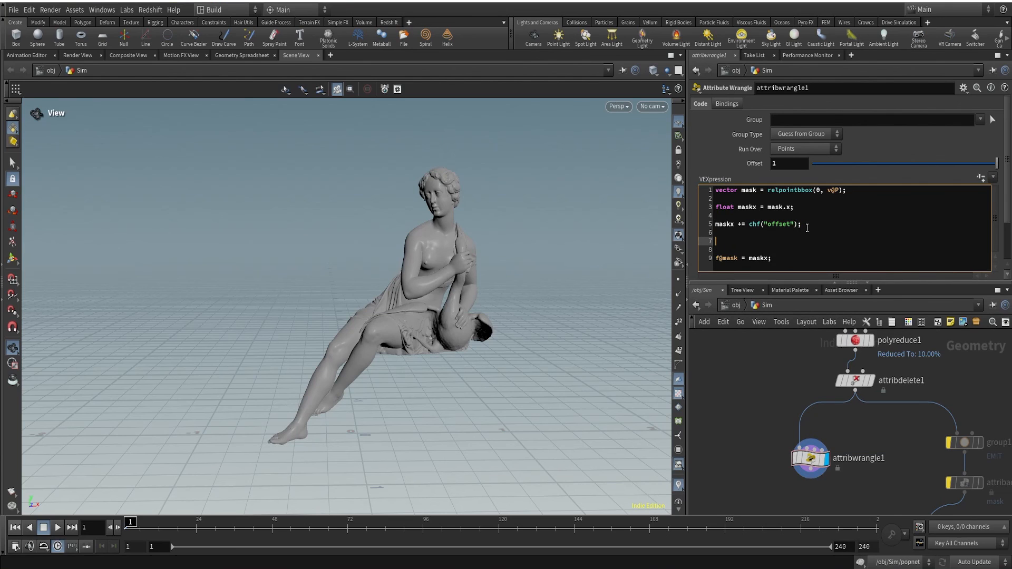
{"action": "type", "text": "mask"}
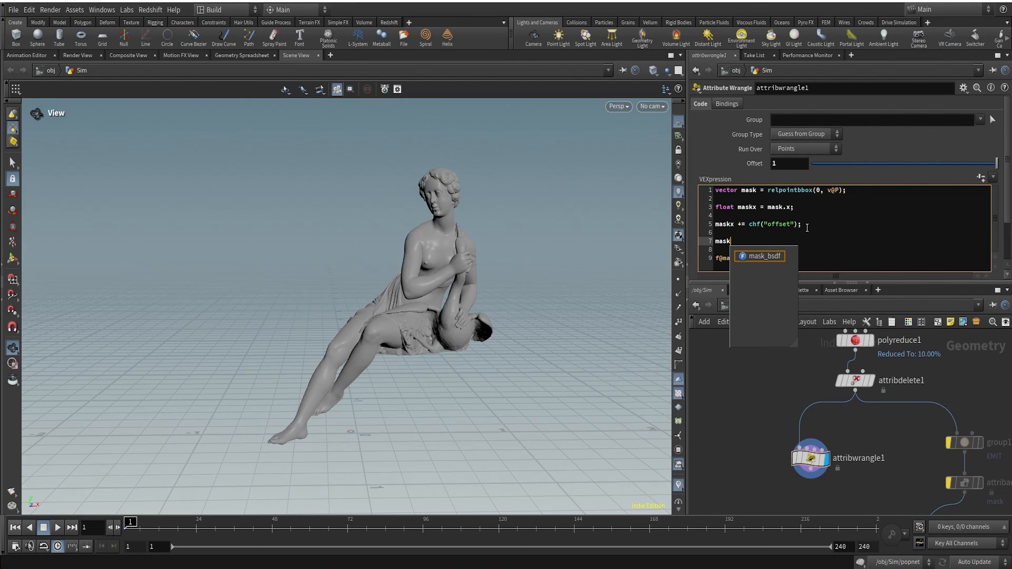
{"action": "type", "text": "x = cla"}
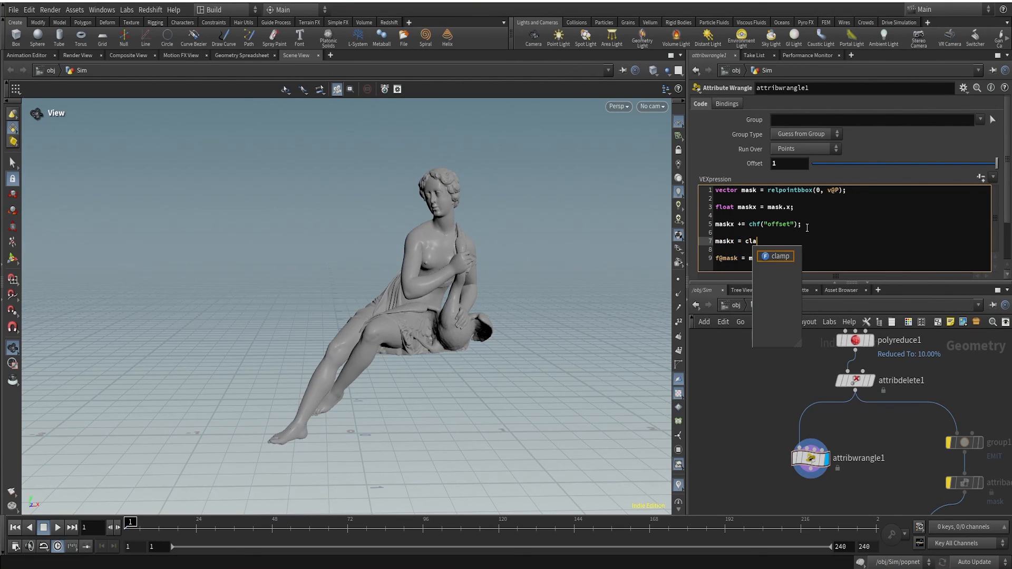
{"action": "type", "text": "mp ("}
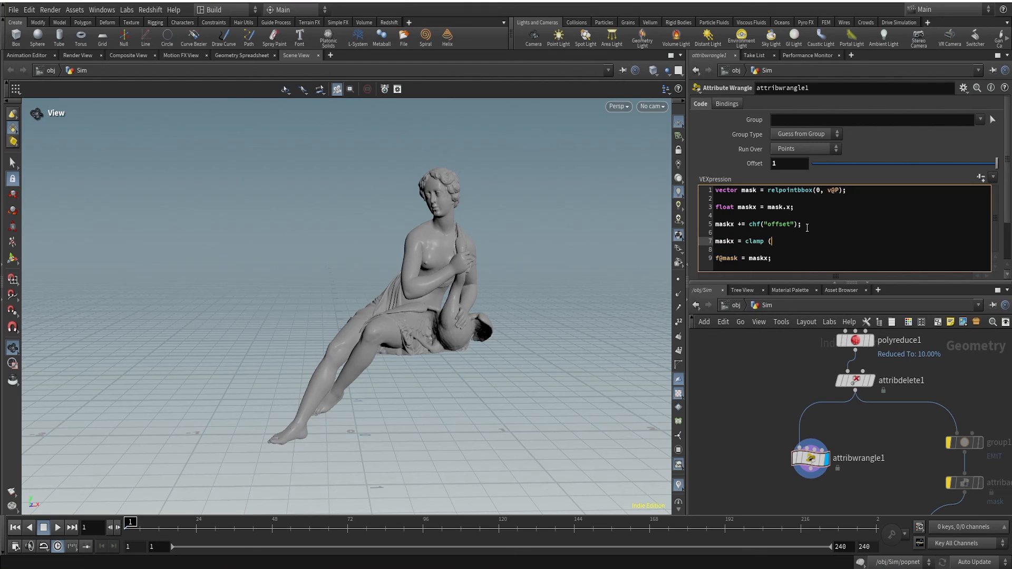
{"action": "type", "text": "maskx, 0, 1);"}
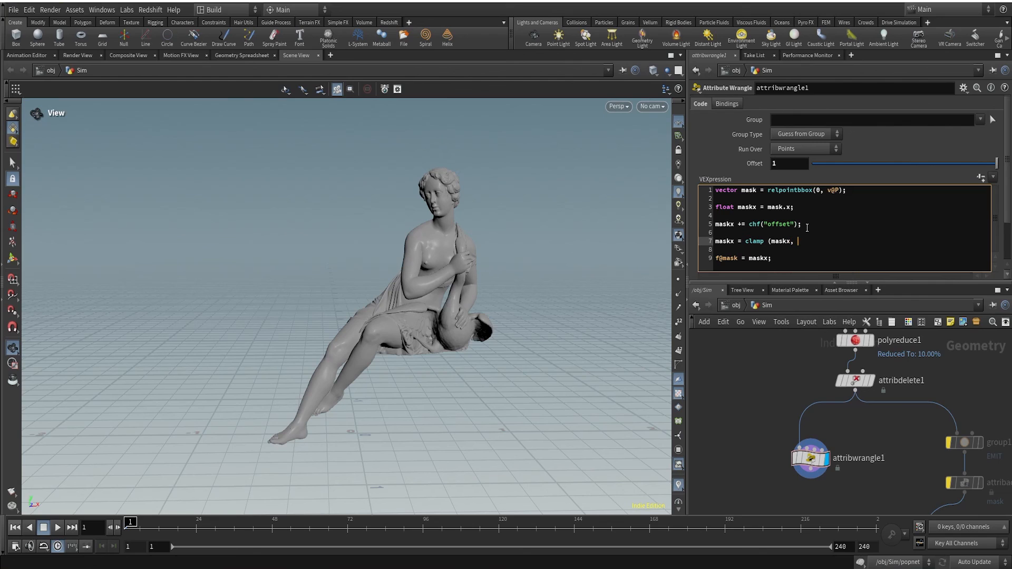
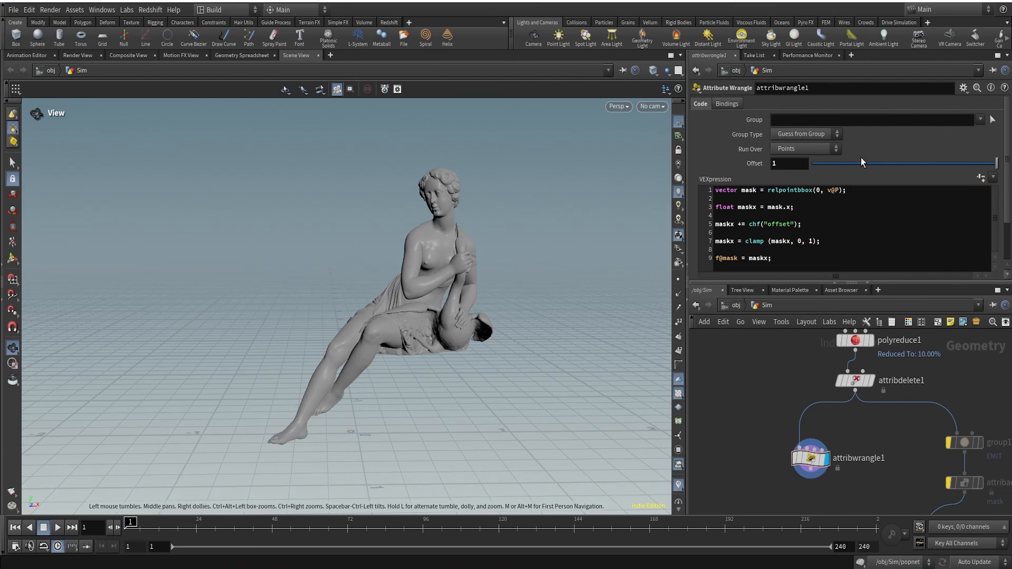
Compare the clamped mask's shading on the statue with the Offset at -1 and at 1
{"action": "mouse_move", "coordinate": [862, 162]}
{"action": "left_mouse_down"}
{"action": "mouse_move", "coordinate": [823, 163]}
{"action": "mouse_move", "coordinate": [1005, 165]}
{"action": "mouse_move", "coordinate": [810, 166]}
{"action": "mouse_move", "coordinate": [998, 164]}
{"action": "left_mouse_up"}
{"action": "left_click_drag", "start_coordinate": [429, 320], "coordinate": [397, 338]}
{"action": "left_click", "coordinate": [813, 164]}
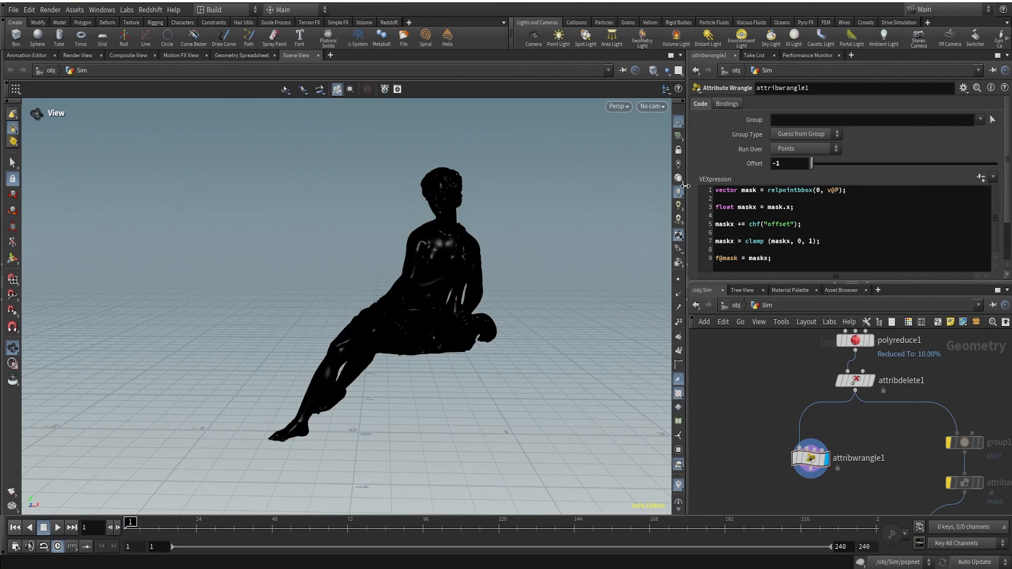
{"action": "left_click_drag", "start_coordinate": [837, 168], "coordinate": [997, 164]}
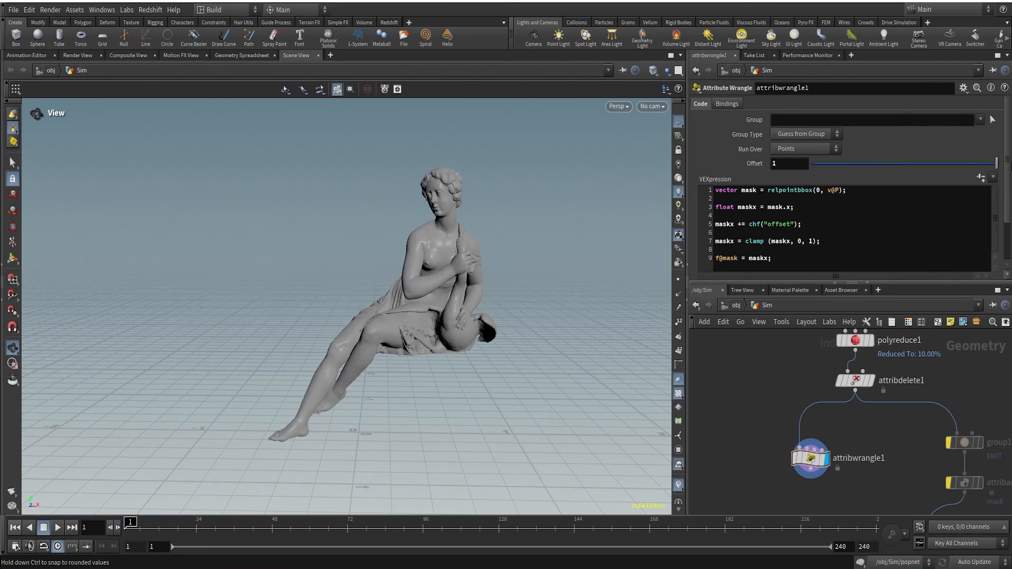
Switch the mask visualizer back to the Marker type and close its settings
{"action": "left_click", "coordinate": [685, 485]}
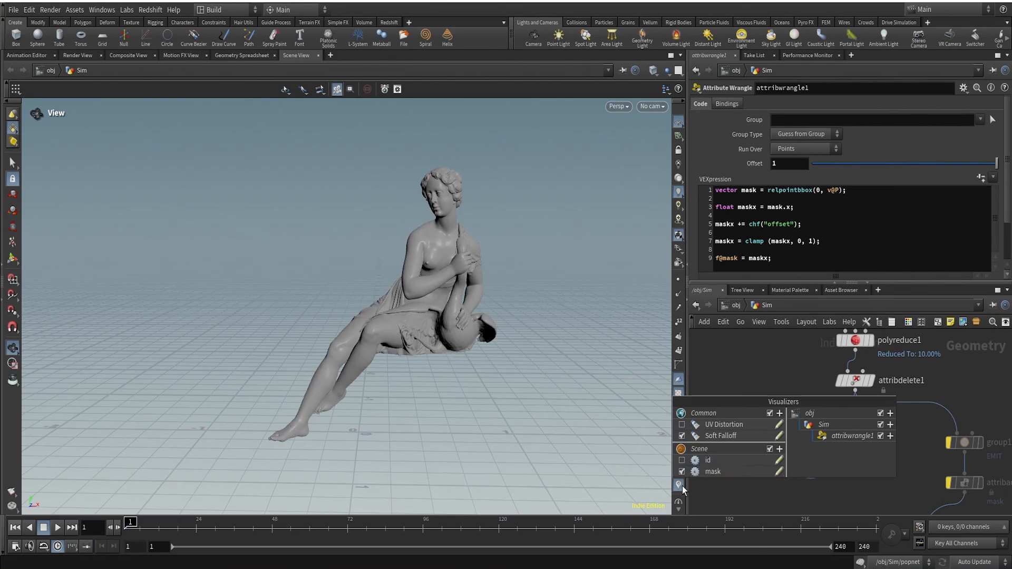
{"action": "left_click", "coordinate": [779, 470]}
{"action": "left_click", "coordinate": [739, 323]}
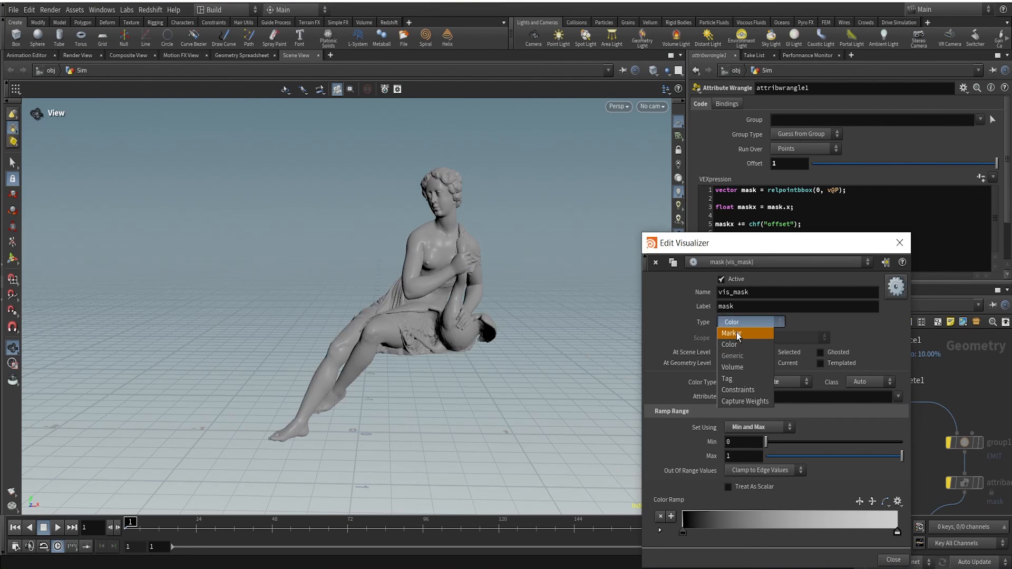
{"action": "left_click", "coordinate": [736, 333]}
{"action": "left_click", "coordinate": [900, 243]}
Examine the clamped mask values on the statue's points up close with the Offset at 1
{"action": "scroll", "coordinate": [546, 278], "scroll_direction": "up", "scroll_amount": 10}
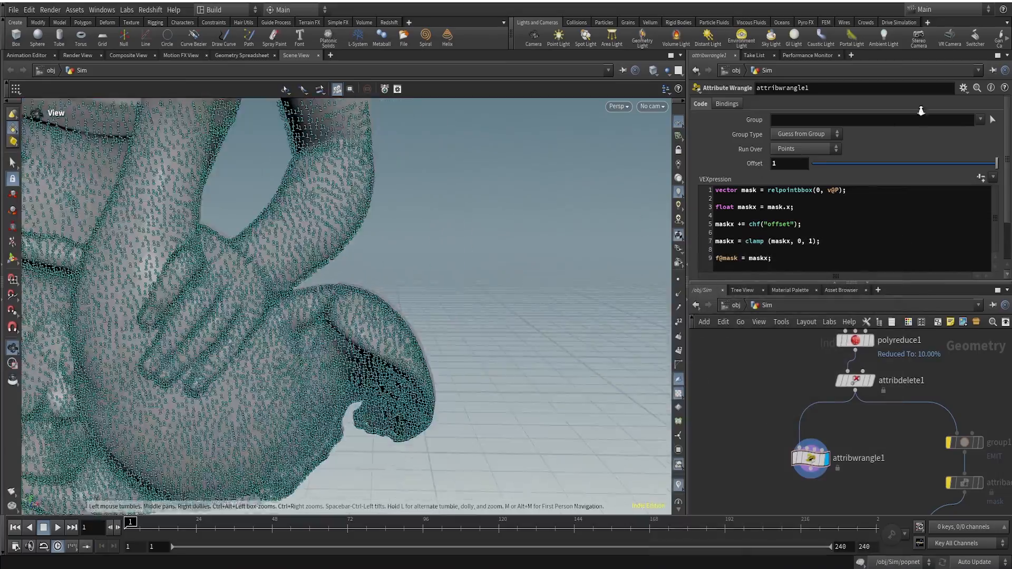
{"action": "scroll", "coordinate": [416, 399], "scroll_direction": "up", "scroll_amount": 2}
{"action": "left_click_drag", "start_coordinate": [416, 399], "coordinate": [263, 384]}
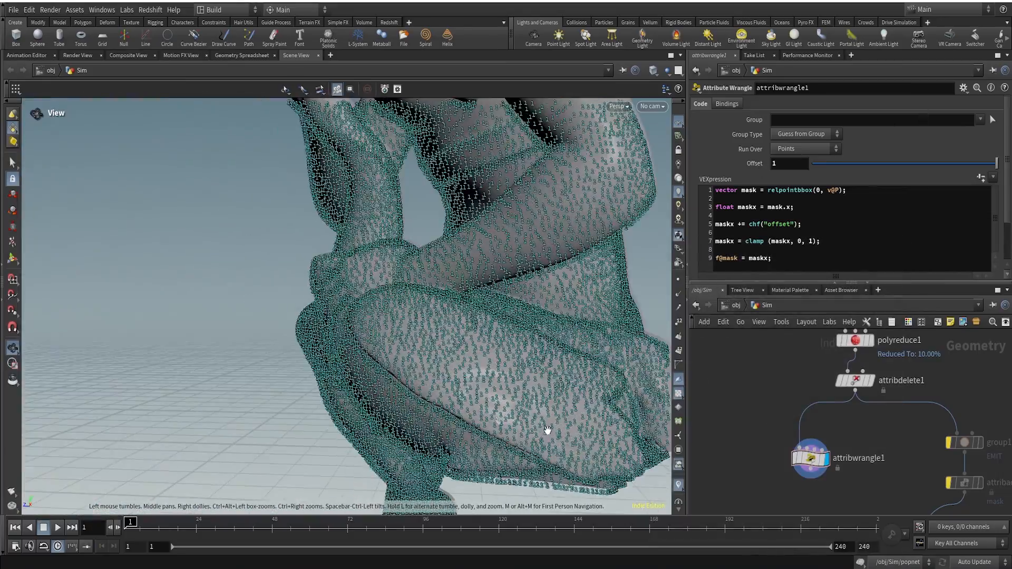
{"action": "left_click_drag", "start_coordinate": [548, 434], "coordinate": [498, 366]}
{"action": "scroll", "coordinate": [498, 366], "scroll_direction": "up", "scroll_amount": 2}
{"action": "scroll", "coordinate": [499, 366], "scroll_direction": "up", "scroll_amount": 3}
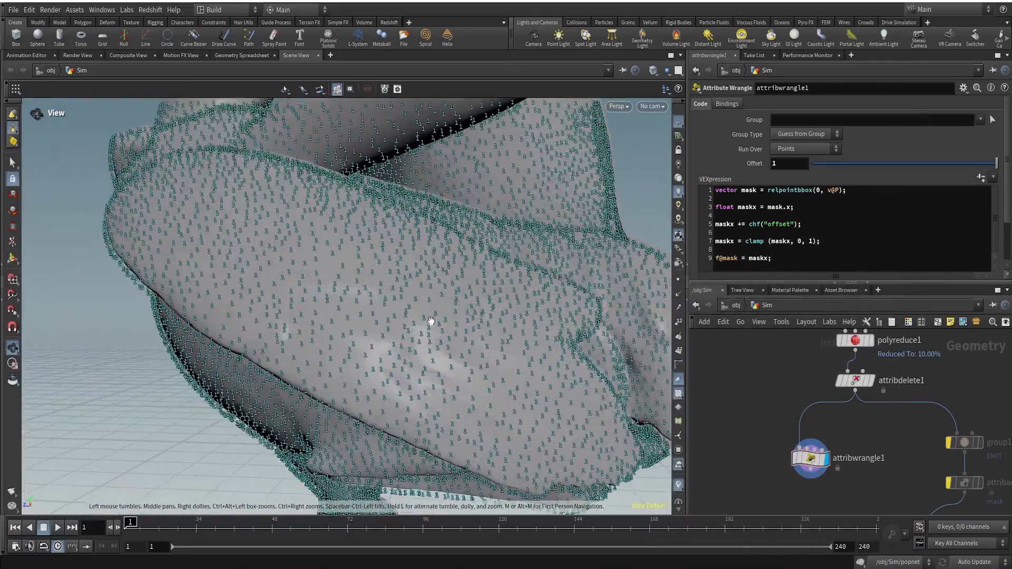
{"action": "scroll", "coordinate": [387, 295], "scroll_direction": "down", "scroll_amount": 3}
{"action": "left_click_drag", "start_coordinate": [386, 291], "coordinate": [504, 329]}
{"action": "left_click_drag", "start_coordinate": [348, 288], "coordinate": [299, 275]}
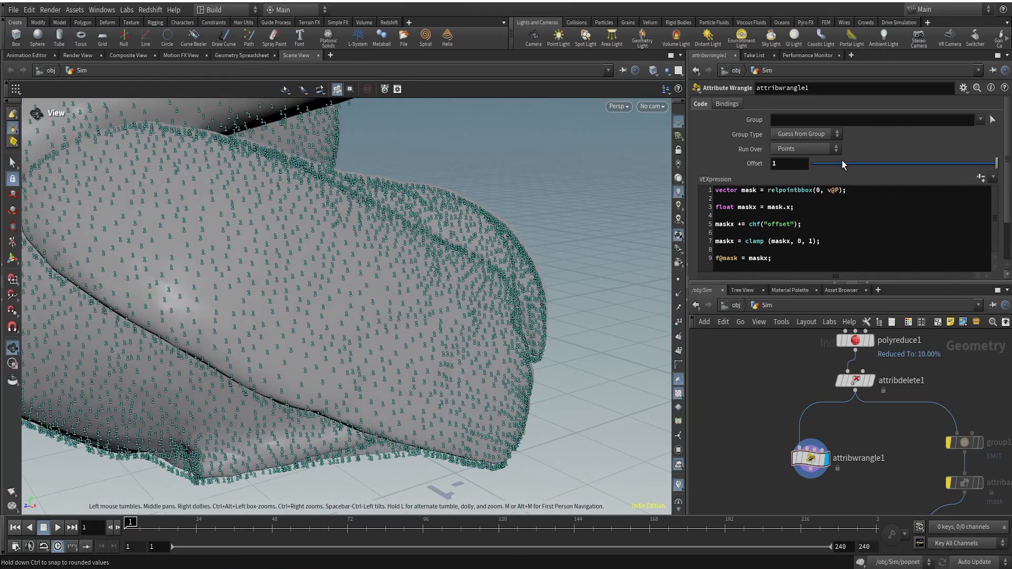
Examine the mask values on the statue's points up close with the Offset at -0.128, and return the Offset to 1
{"action": "left_click_drag", "start_coordinate": [844, 166], "coordinate": [1002, 189]}
{"action": "right_click_drag", "start_coordinate": [429, 316], "coordinate": [330, 294]}
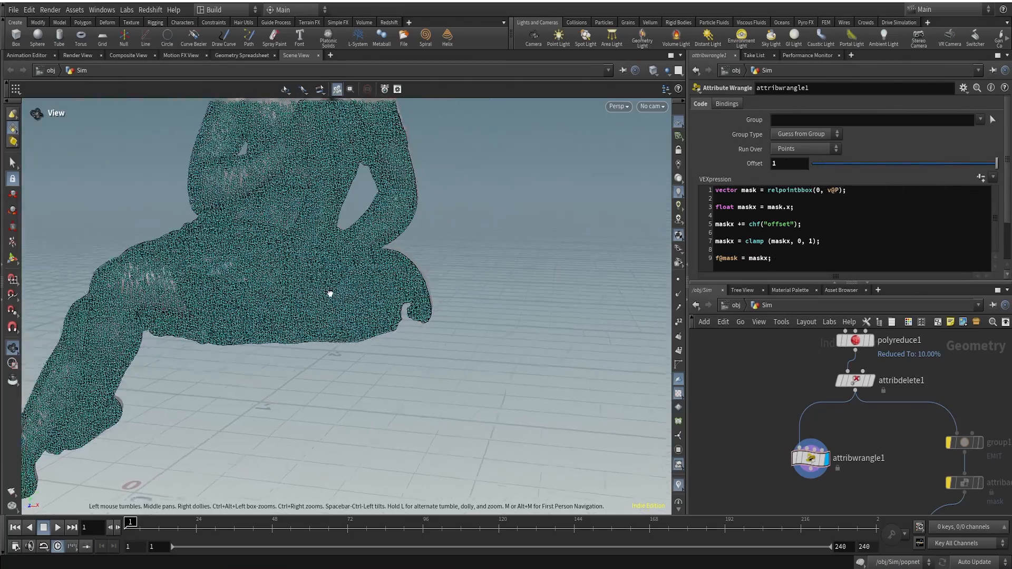
{"action": "left_click_drag", "start_coordinate": [902, 164], "coordinate": [892, 164]}
{"action": "right_click_drag", "start_coordinate": [369, 295], "coordinate": [273, 308]}
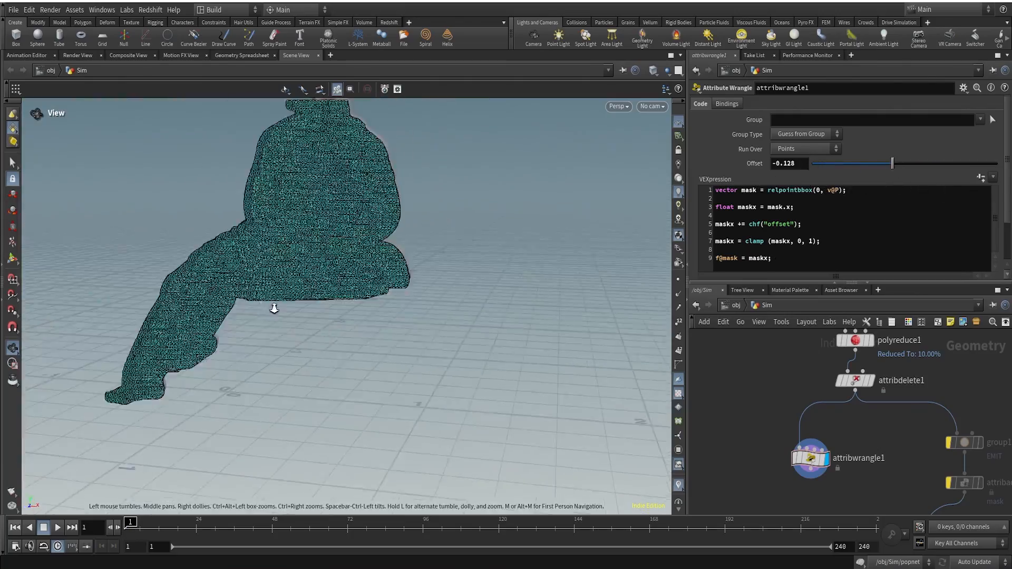
{"action": "middle_click_drag", "start_coordinate": [287, 264], "coordinate": [343, 352]}
{"action": "right_click_drag", "start_coordinate": [343, 351], "coordinate": [465, 230]}
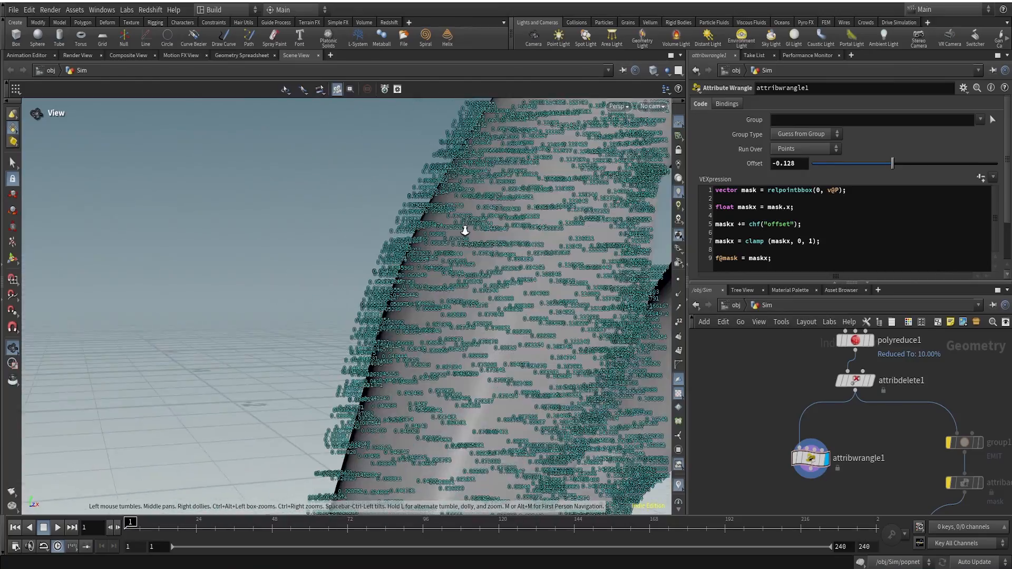
{"action": "right_click_drag", "start_coordinate": [511, 317], "coordinate": [540, 264]}
{"action": "middle_click_drag", "start_coordinate": [540, 264], "coordinate": [289, 369]}
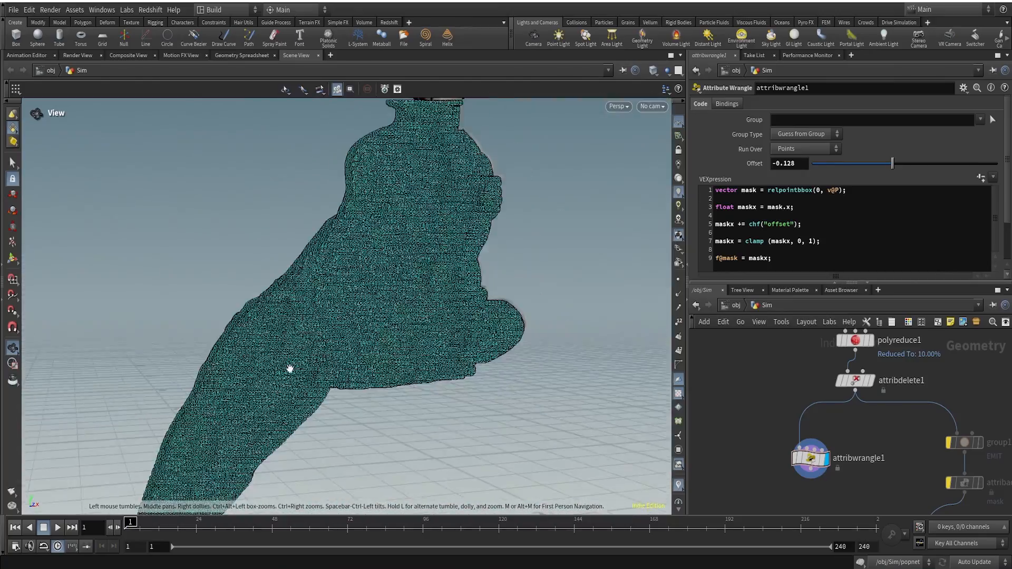
{"action": "left_click_drag", "start_coordinate": [290, 369], "coordinate": [494, 316]}
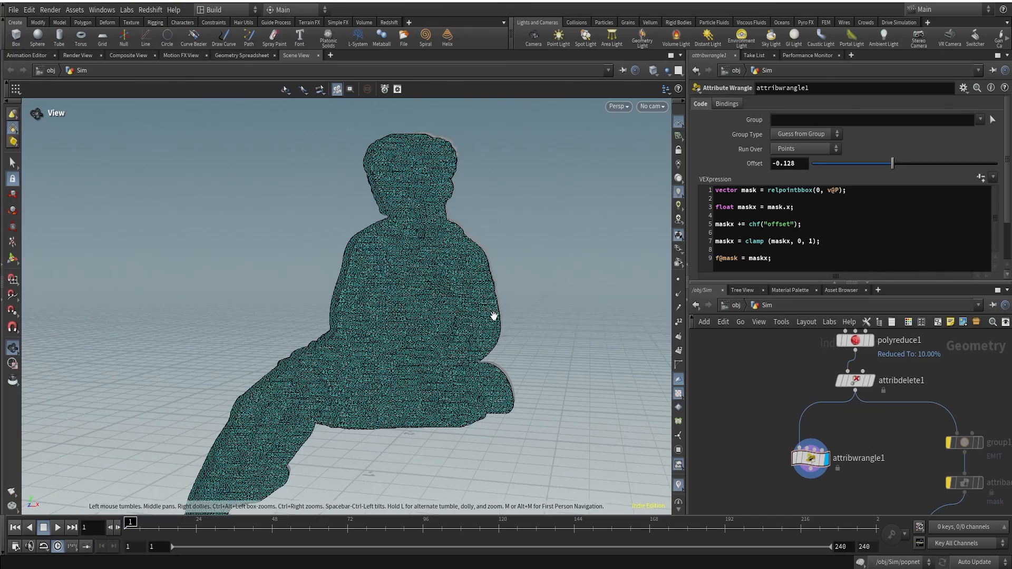
{"action": "left_click_drag", "start_coordinate": [892, 164], "coordinate": [999, 168]}
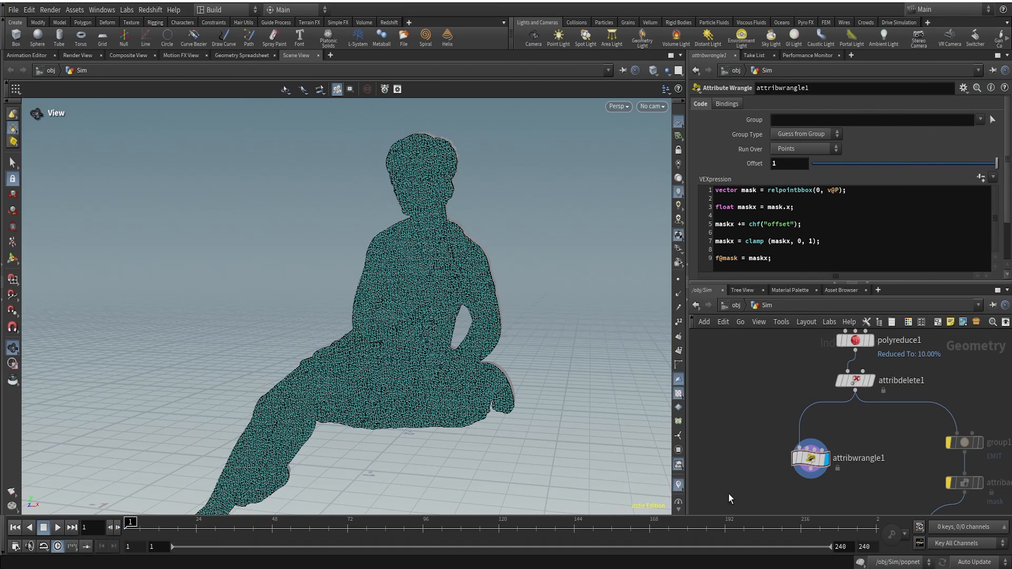
Switch the mask visualizer to the Color type, choose how the mask attribute is coloured, and close its settings
{"action": "left_click", "coordinate": [678, 489]}
{"action": "left_click", "coordinate": [779, 471]}
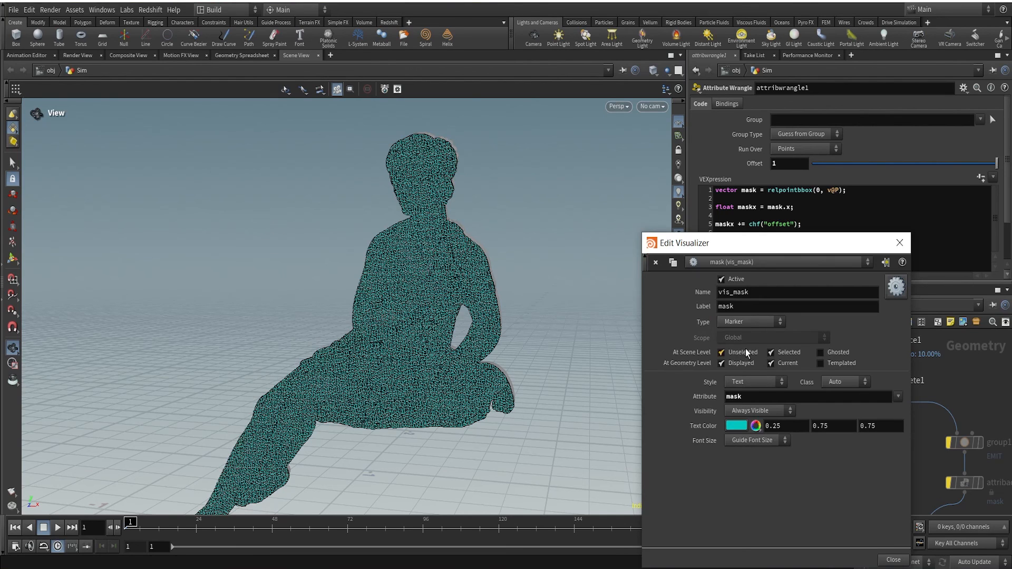
{"action": "left_click", "coordinate": [749, 321]}
{"action": "left_click", "coordinate": [733, 341]}
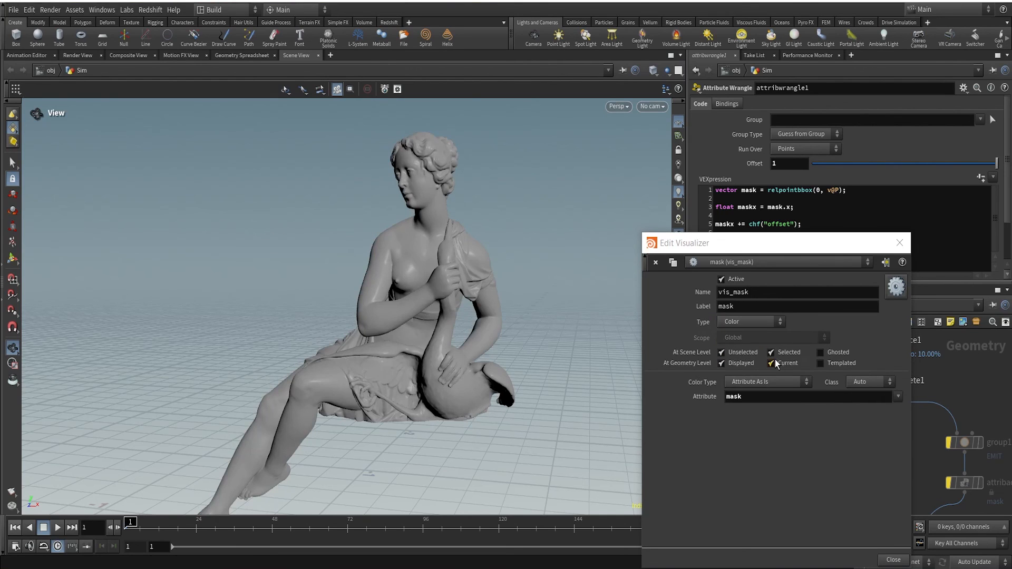
{"action": "left_click", "coordinate": [796, 379]}
{"action": "left_click", "coordinate": [764, 409]}
{"action": "left_click", "coordinate": [900, 243]}
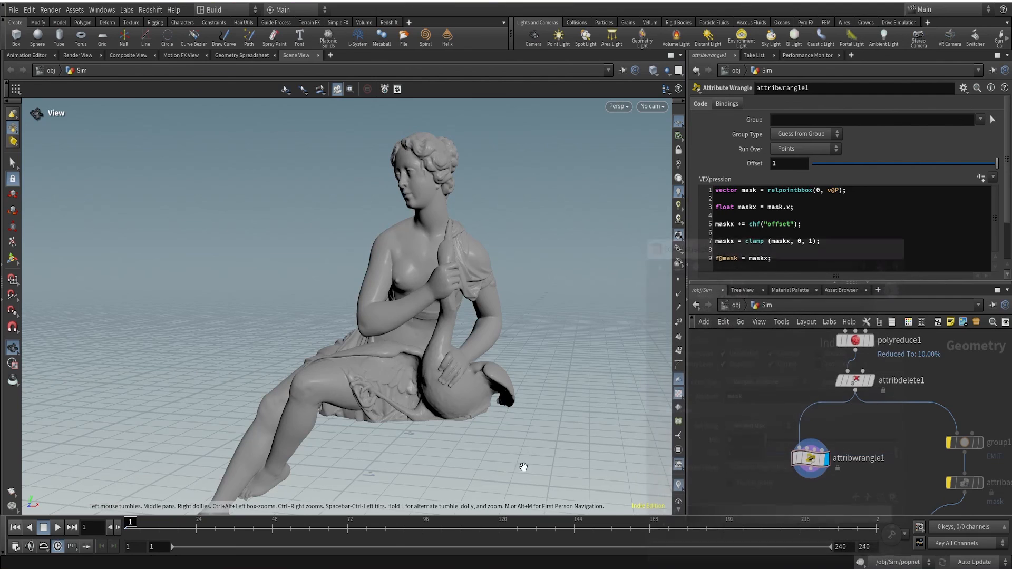
Compare the mask's shading on the statue with the attribwrangle1 Offset at -0.5 and at 1
{"action": "mouse_move", "coordinate": [815, 165]}
{"action": "left_mouse_down"}
{"action": "mouse_move", "coordinate": [810, 177]}
{"action": "mouse_move", "coordinate": [1001, 178]}
{"action": "mouse_move", "coordinate": [807, 178]}
{"action": "mouse_move", "coordinate": [1001, 178]}
{"action": "left_mouse_up"}
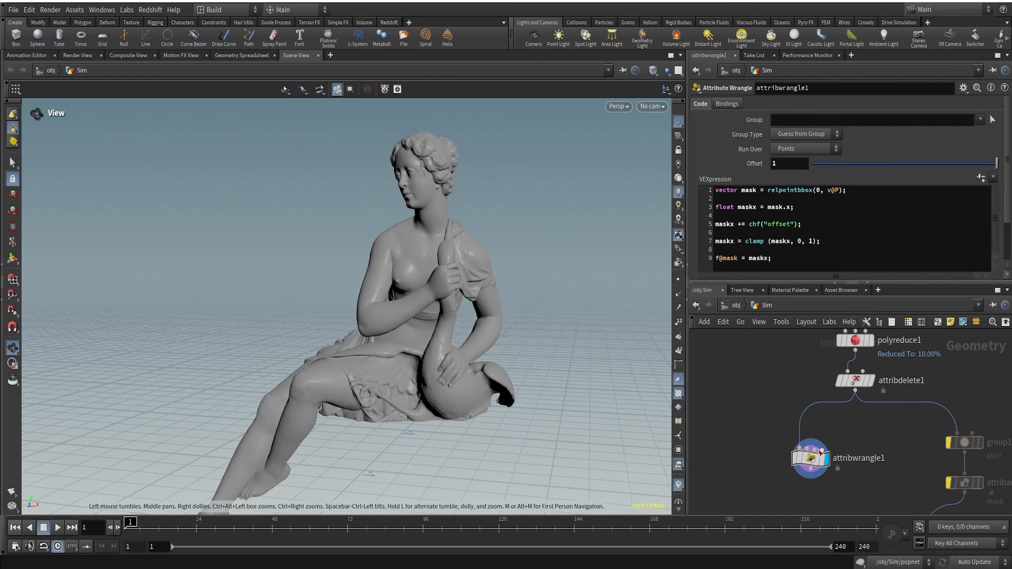
{"action": "left_click", "coordinate": [819, 458]}
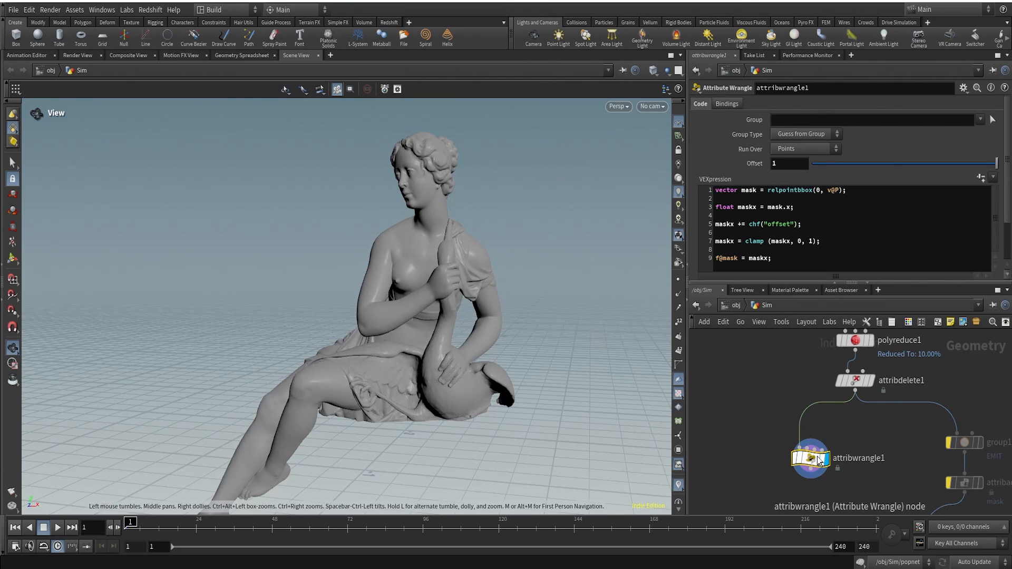
{"action": "left_click_drag", "start_coordinate": [1009, 197], "coordinate": [1006, 292]}
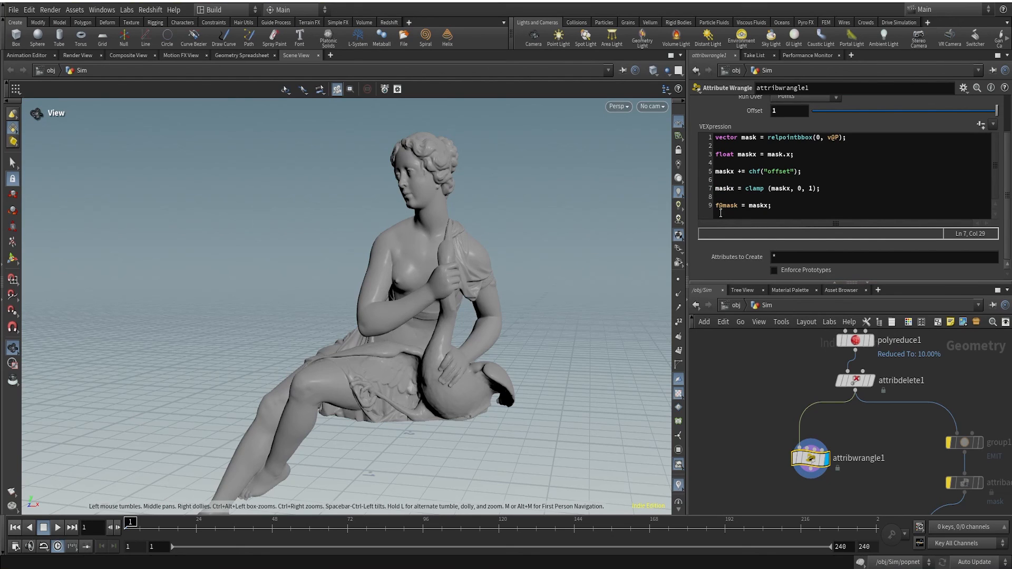
{"action": "left_click", "coordinate": [874, 109]}
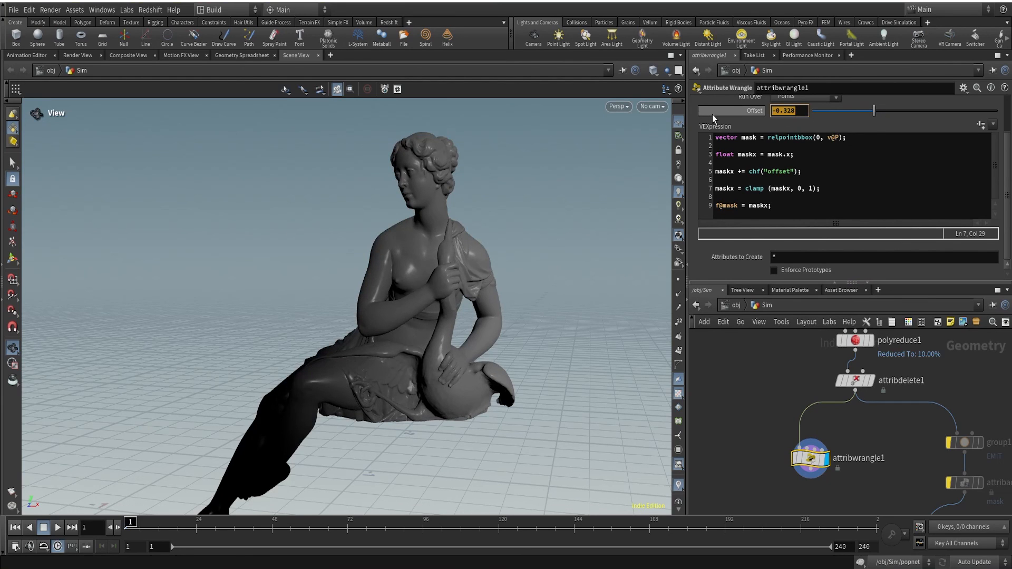
{"action": "type", "text": "-0.5"}
{"action": "key", "text": "Return"}
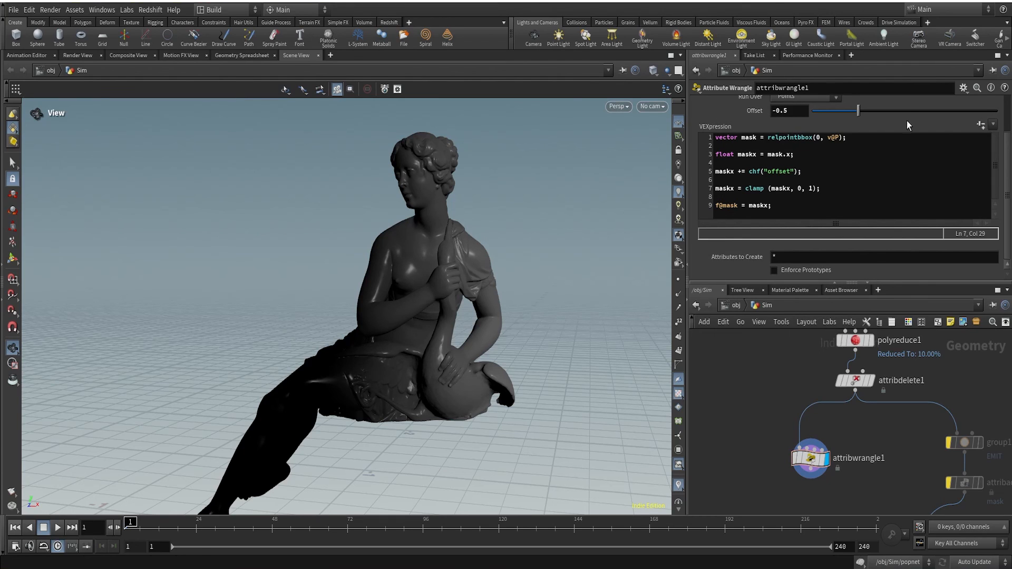
{"action": "left_click_drag", "start_coordinate": [858, 111], "coordinate": [998, 112]}
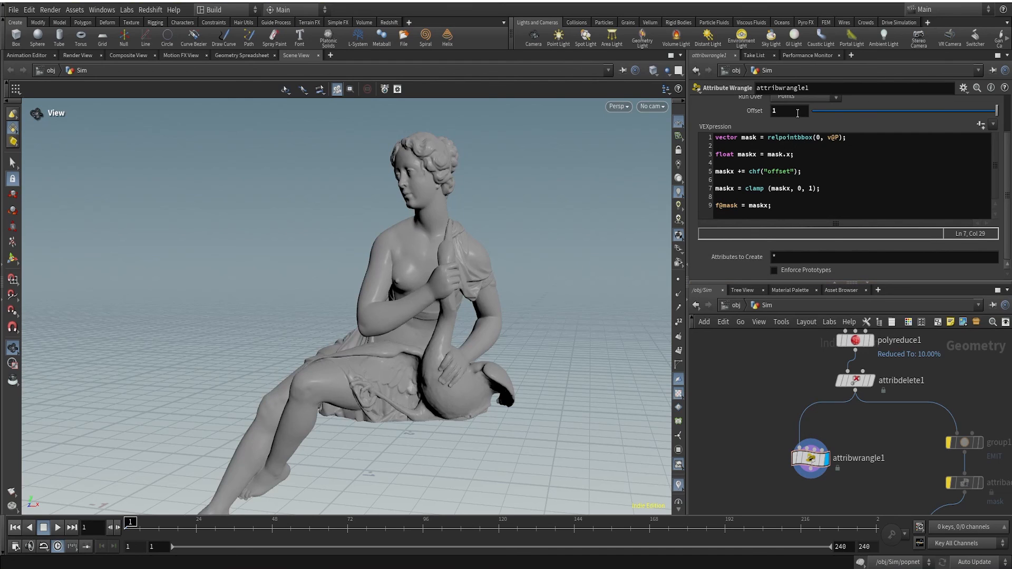
Keyframe the wrangle's Offset at -1 on frame 1, and set the timeline's end to 150 with frame 150 current
{"action": "left_click_drag", "start_coordinate": [830, 111], "coordinate": [764, 116]}
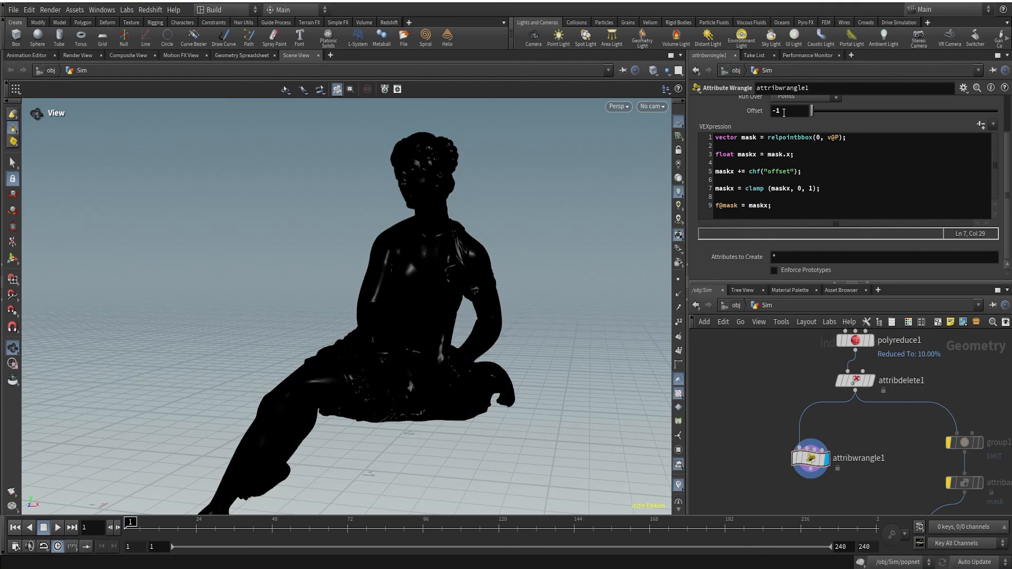
{"action": "left_click", "coordinate": [784, 112], "text": "alt"}
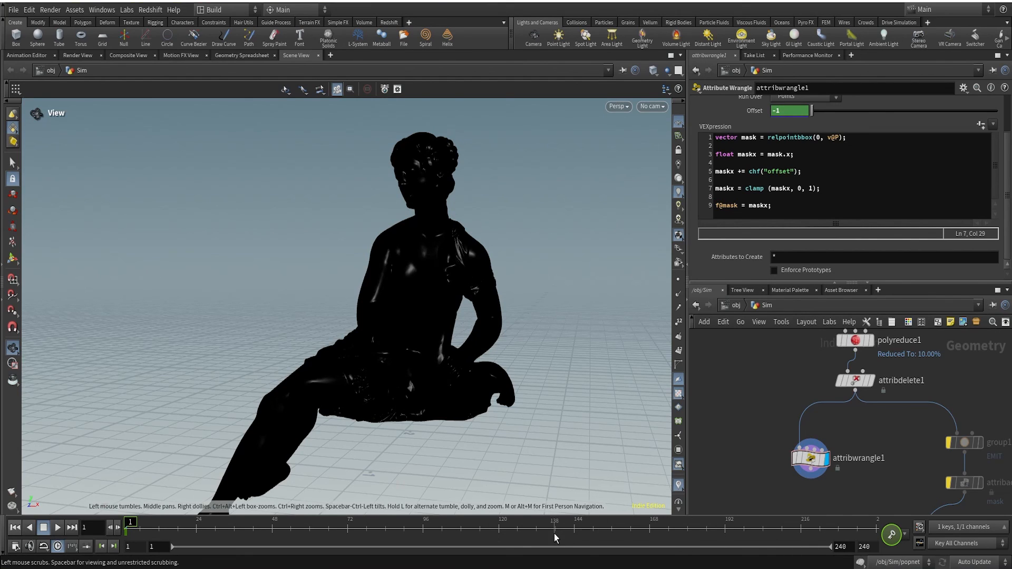
{"action": "left_click", "coordinate": [593, 523]}
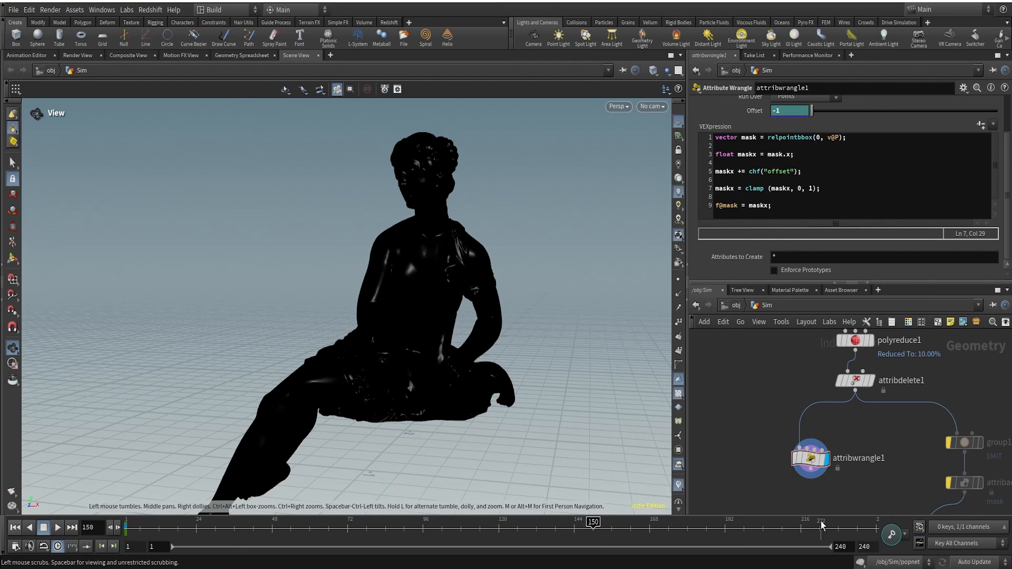
{"action": "left_click", "coordinate": [864, 546]}
{"action": "type", "text": "15"}
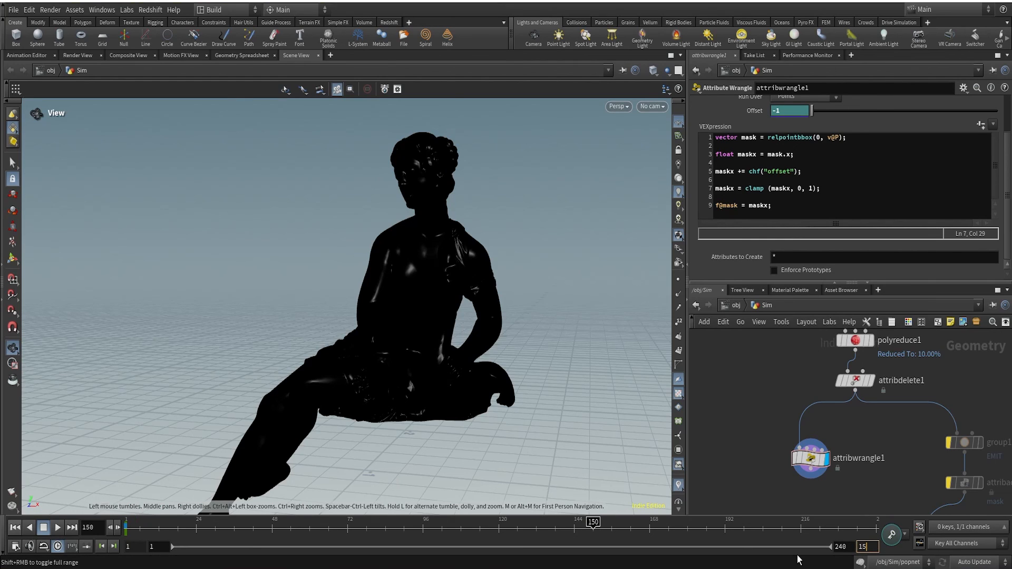
{"action": "type", "text": "0"}
{"action": "key", "text": "Return"}
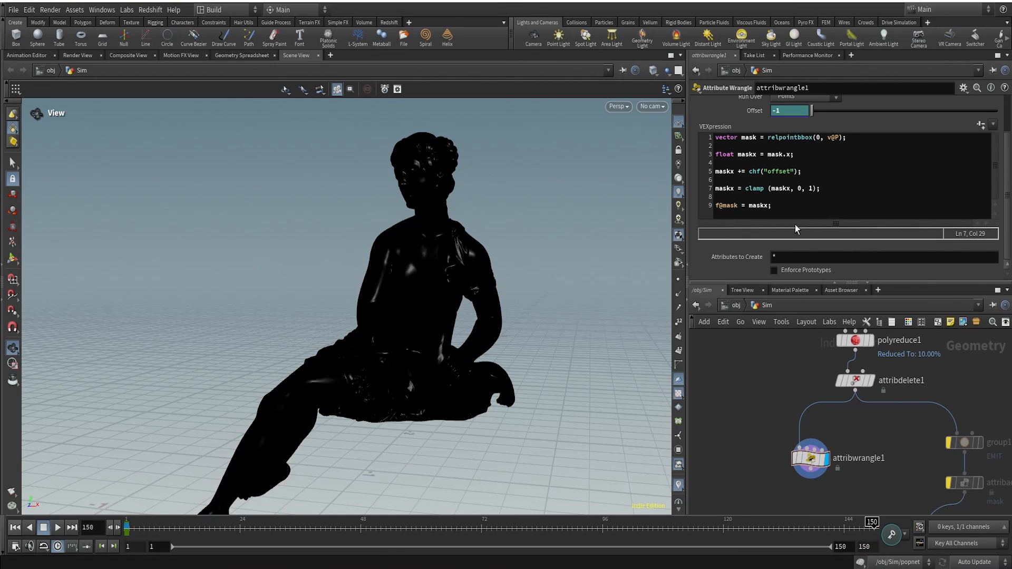
Keyframe the Offset at 1 on frame 150, and scrub back to frame 1 to check the animated mask
{"action": "left_click_drag", "start_coordinate": [833, 111], "coordinate": [996, 110]}
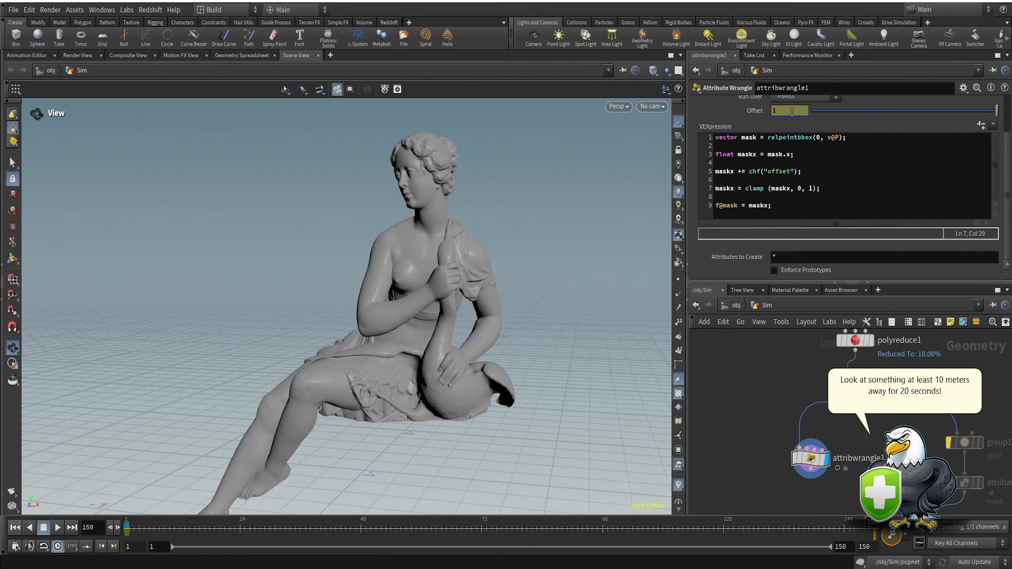
{"action": "left_click", "coordinate": [891, 534]}
{"action": "left_click_drag", "start_coordinate": [253, 531], "coordinate": [129, 529]}
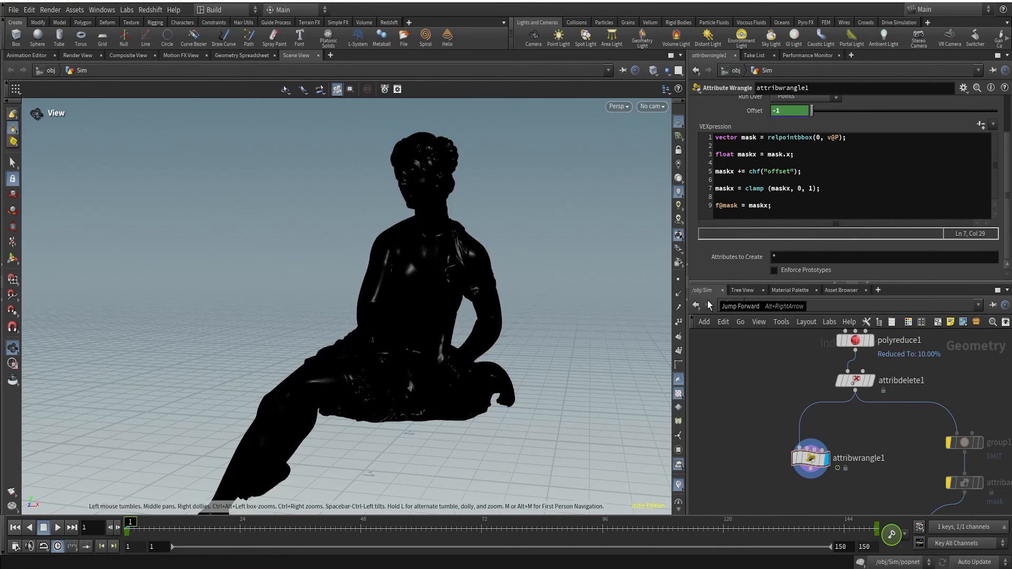
{"action": "left_click_drag", "start_coordinate": [161, 523], "coordinate": [128, 530]}
Connect the output of attribwrangle1 to the first input of the popnet node
{"action": "scroll", "coordinate": [782, 413], "scroll_direction": "down", "scroll_amount": 3}
{"action": "middle_click_drag", "start_coordinate": [794, 425], "coordinate": [764, 358]}
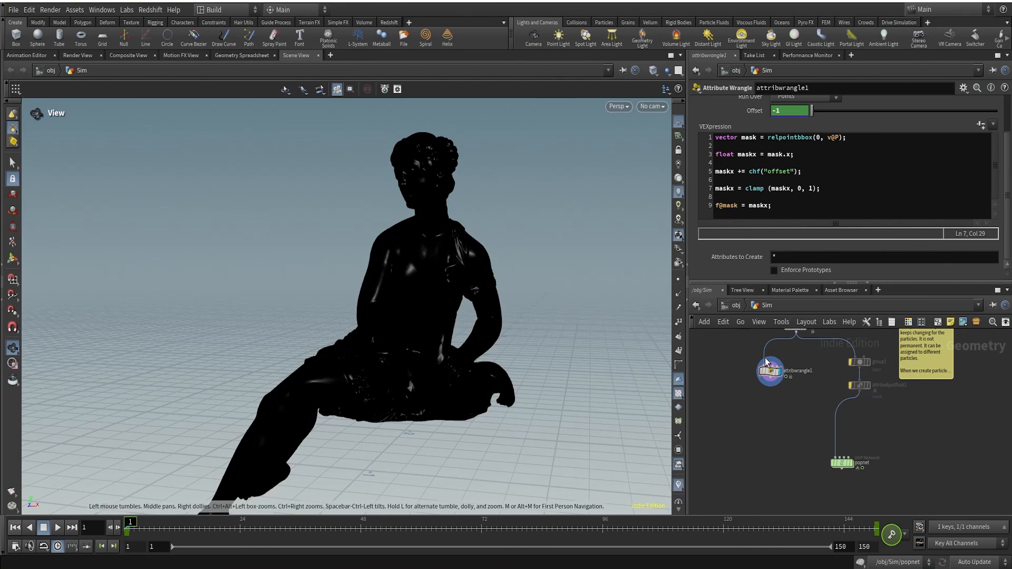
{"action": "scroll", "coordinate": [788, 395], "scroll_direction": "up", "scroll_amount": 3}
{"action": "left_click_drag", "start_coordinate": [758, 371], "coordinate": [814, 451]}
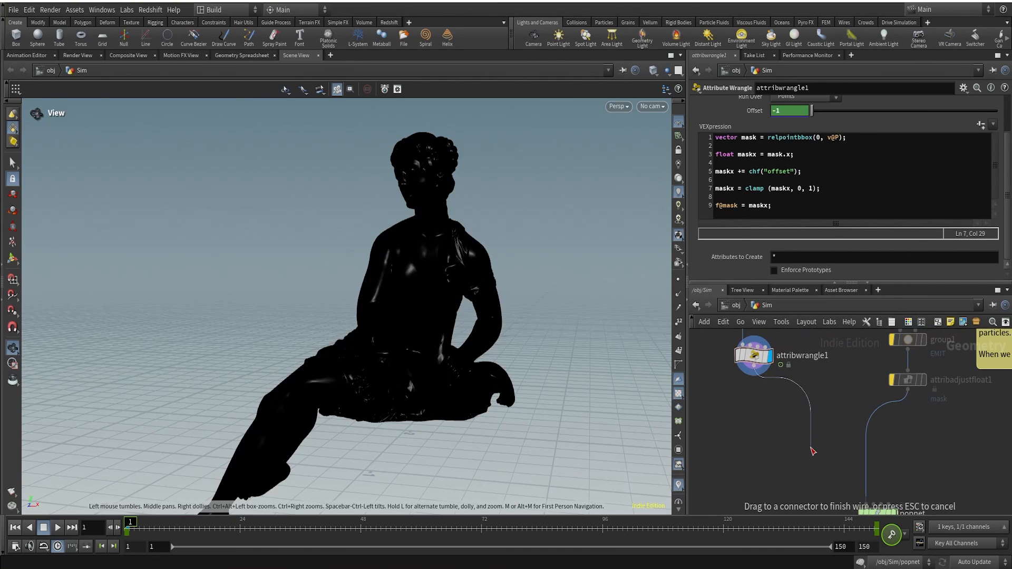
{"action": "middle_click_drag", "start_coordinate": [813, 447], "coordinate": [805, 403]}
{"action": "left_click", "coordinate": [839, 444]}
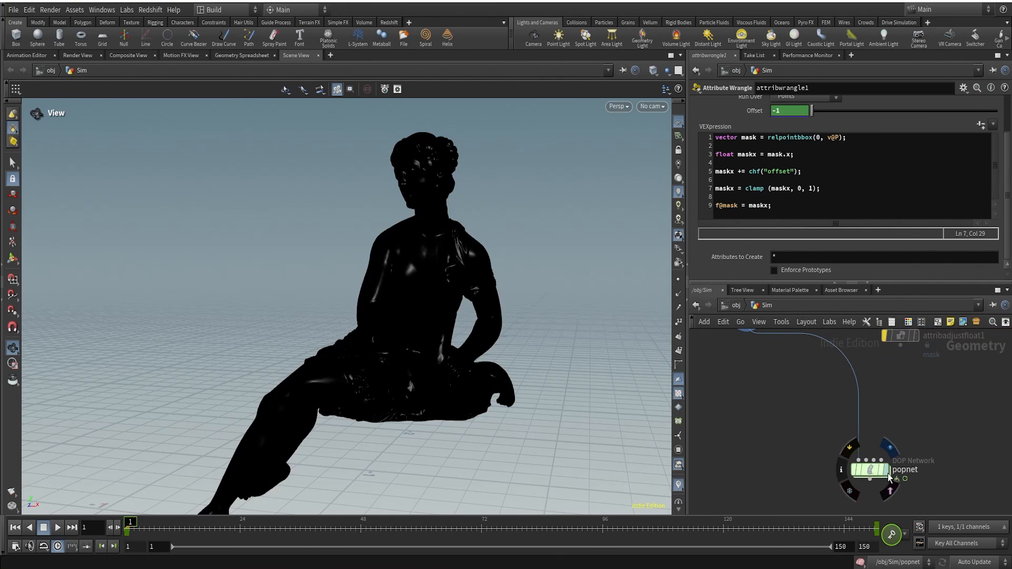
Check the emission attribute in the Source settings of the POP Source inside popnet, and return to the Sim network
{"action": "double_click", "coordinate": [877, 469]}
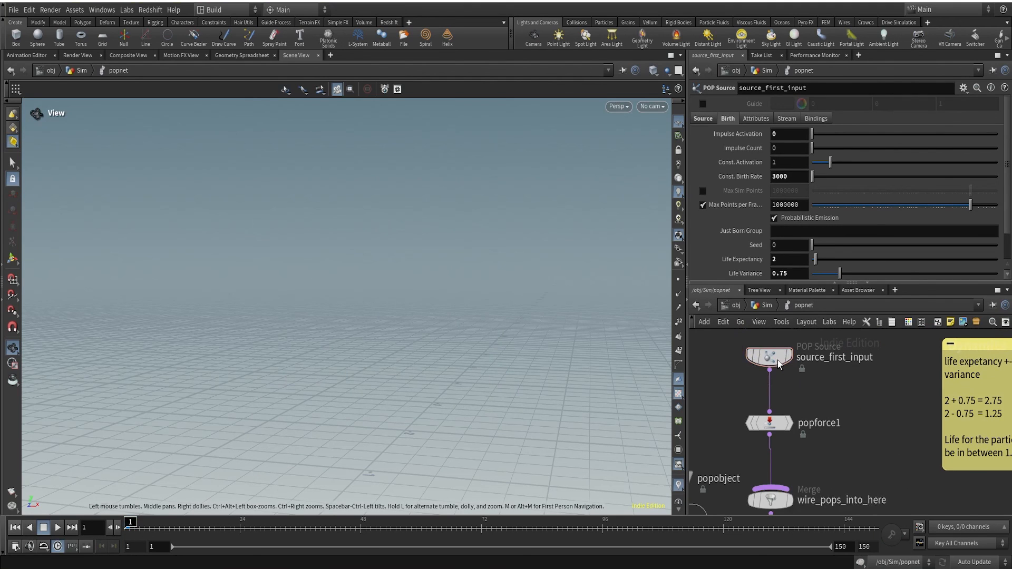
{"action": "left_click", "coordinate": [710, 119]}
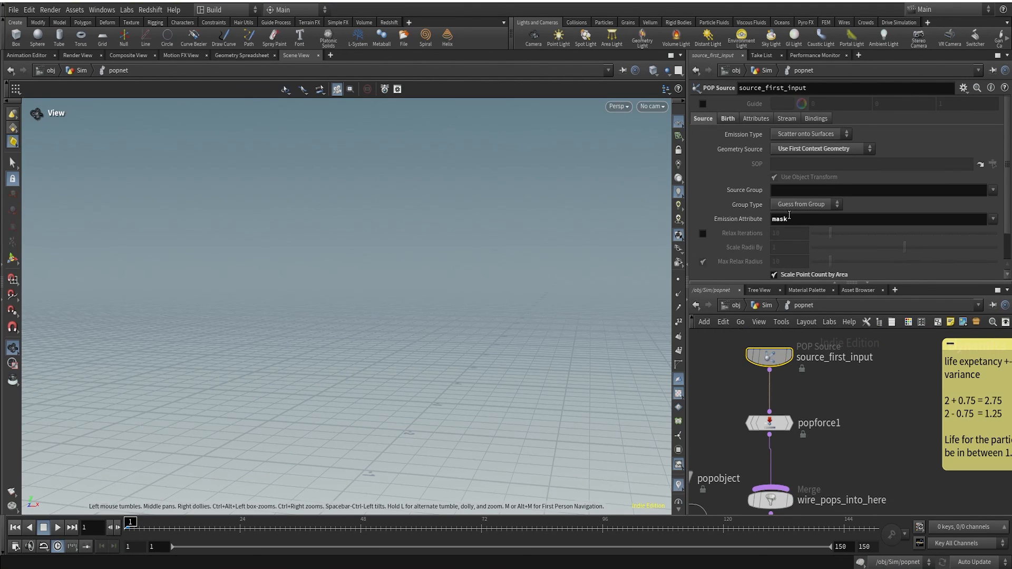
{"action": "scroll", "coordinate": [769, 259], "scroll_direction": "down", "scroll_amount": 2}
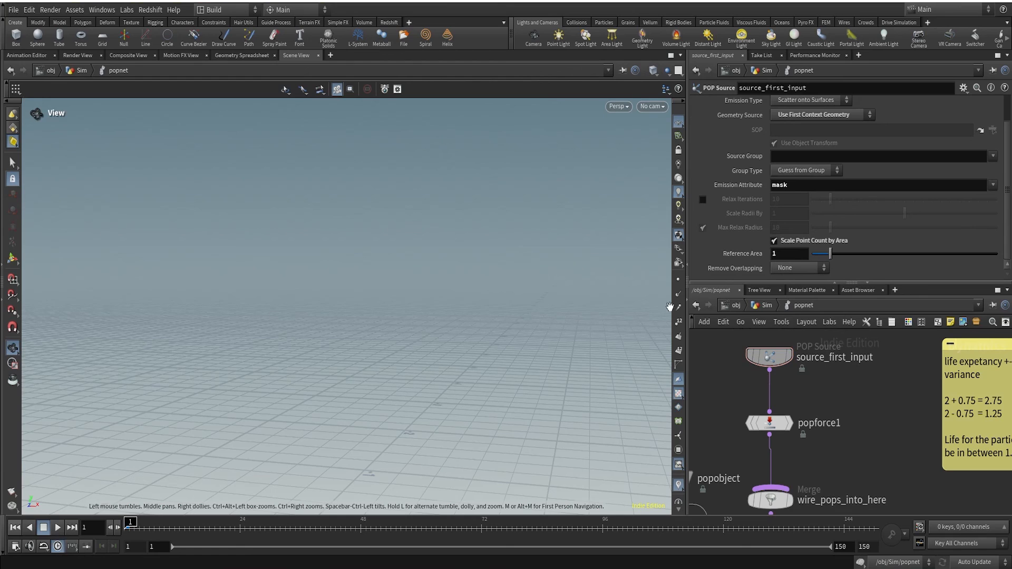
{"action": "left_click", "coordinate": [765, 305]}
{"action": "middle_click_drag", "start_coordinate": [796, 416], "coordinate": [809, 467]}
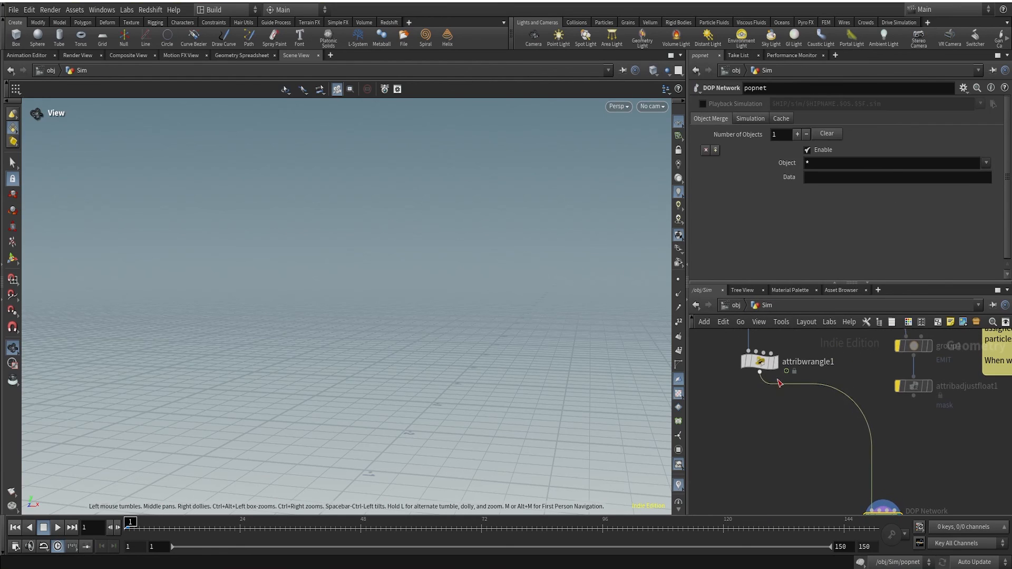
Display attribwrangle1 and play the timeline to review the animated mask on the statue
{"action": "left_click", "coordinate": [776, 362]}
{"action": "left_click", "coordinate": [761, 363]}
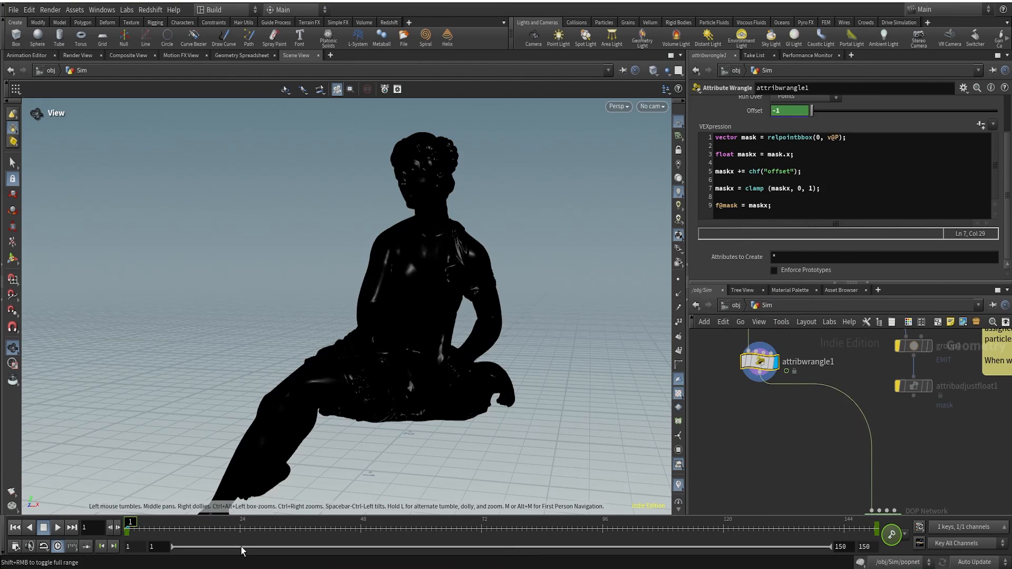
{"action": "left_click", "coordinate": [57, 528]}
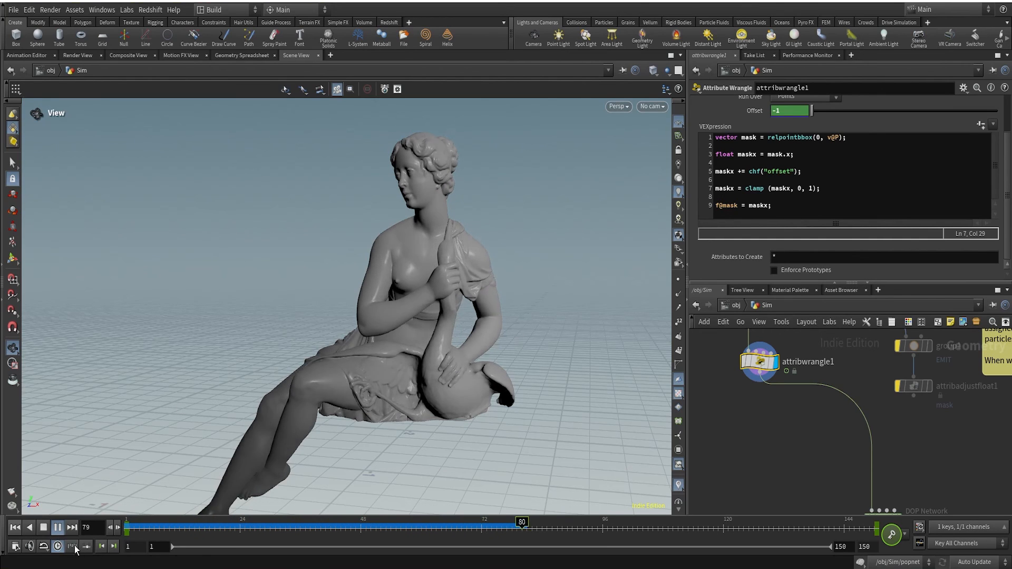
{"action": "left_click", "coordinate": [58, 528]}
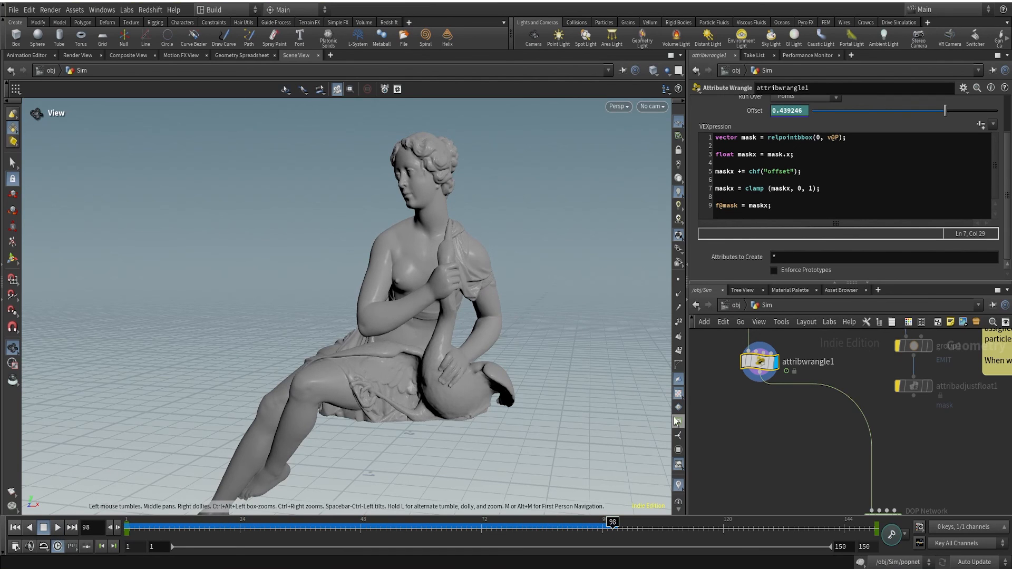
Rewind to frame 1, enter popnet, and play the particle simulation to review the mask-driven emission
{"action": "middle_click_drag", "start_coordinate": [734, 443], "coordinate": [718, 360]}
{"action": "scroll", "coordinate": [863, 419], "scroll_direction": "up", "scroll_amount": 3}
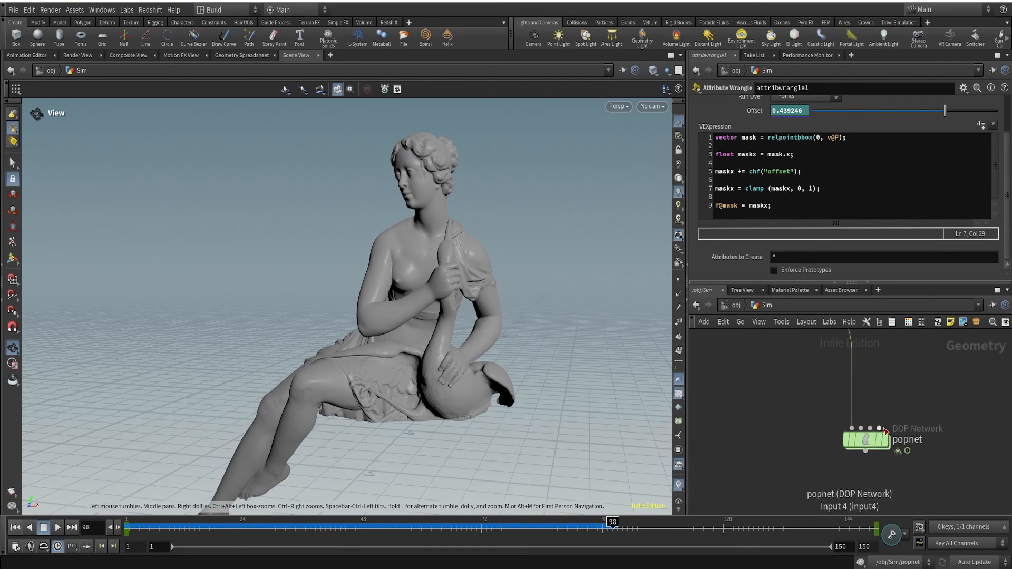
{"action": "left_click", "coordinate": [20, 530]}
{"action": "double_click", "coordinate": [865, 444]}
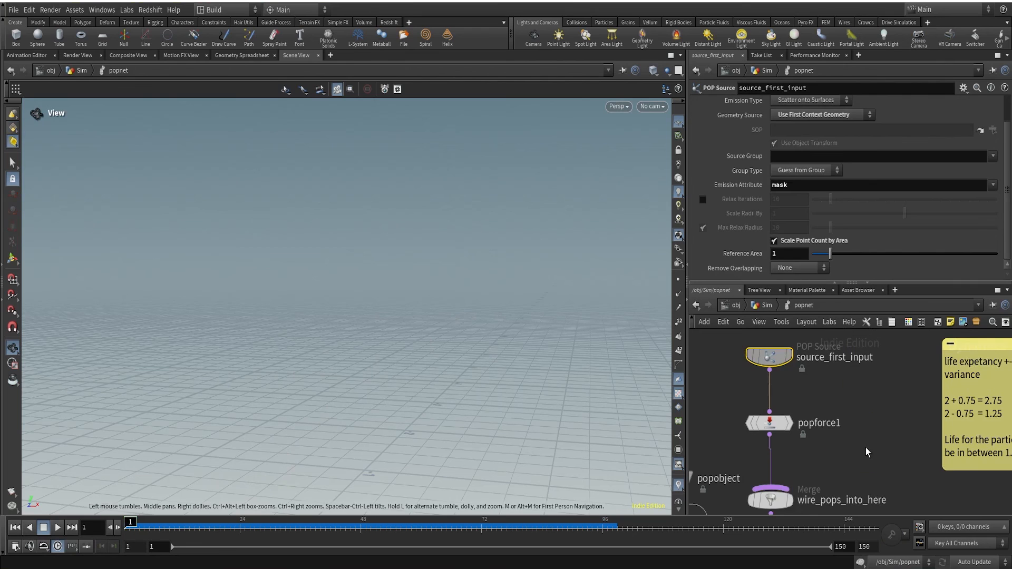
{"action": "left_click", "coordinate": [54, 531]}
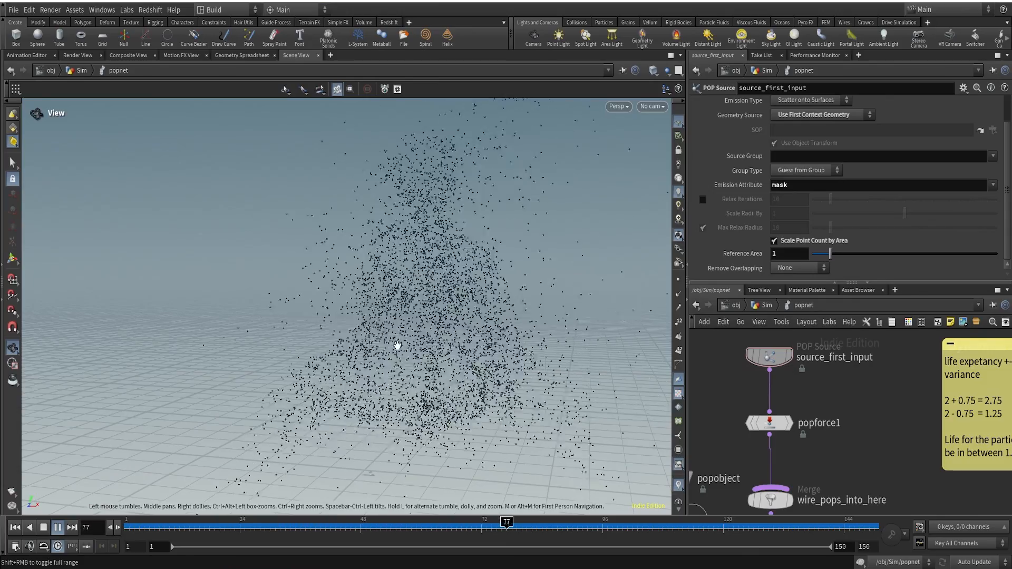
Stop the particle playback at frame 1 and return from popnet to the Sim network
{"action": "left_click_drag", "start_coordinate": [398, 346], "coordinate": [419, 339]}
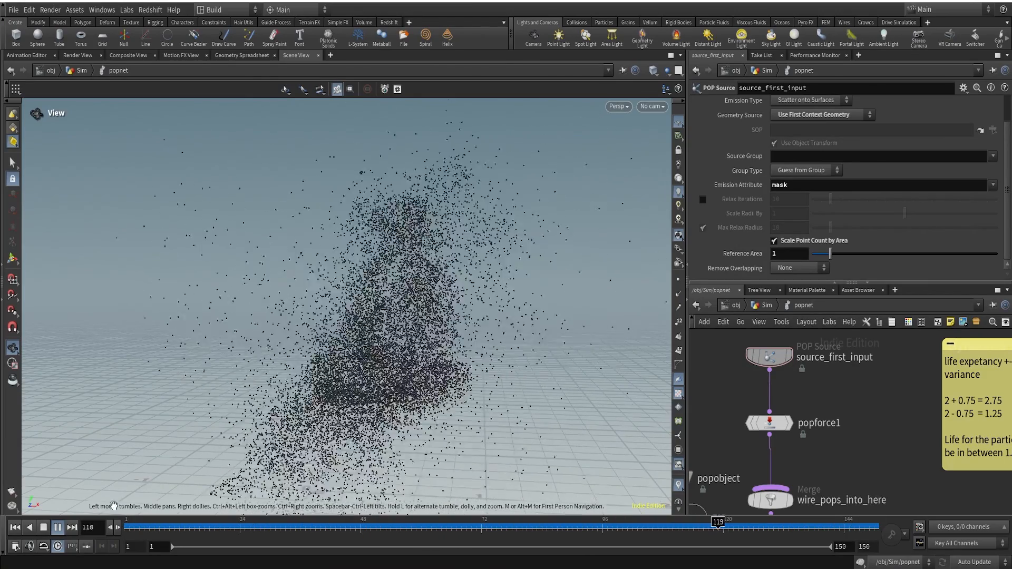
{"action": "left_click", "coordinate": [58, 529]}
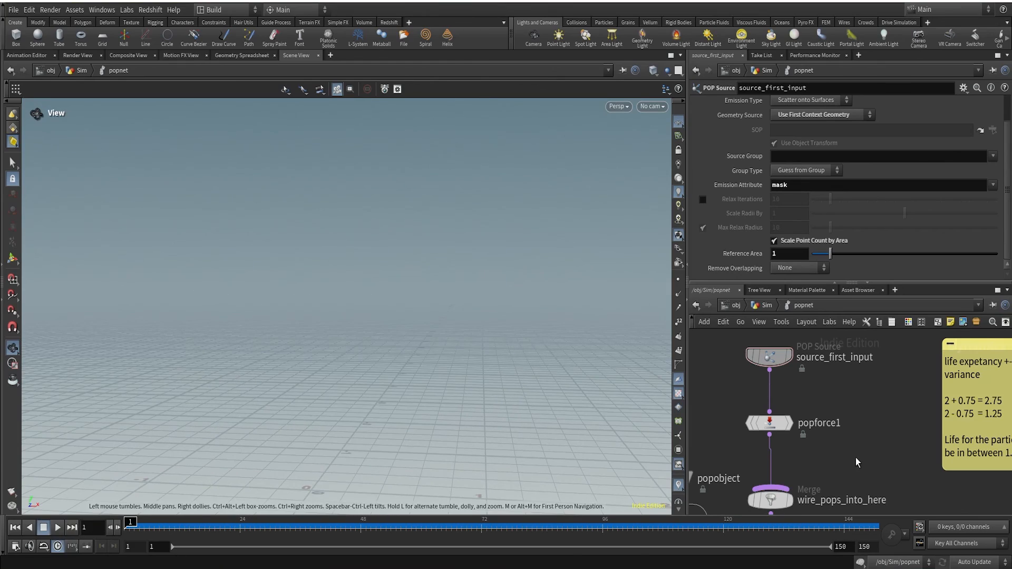
{"action": "left_click", "coordinate": [767, 306]}
{"action": "scroll", "coordinate": [843, 400], "scroll_direction": "up", "scroll_amount": 3}
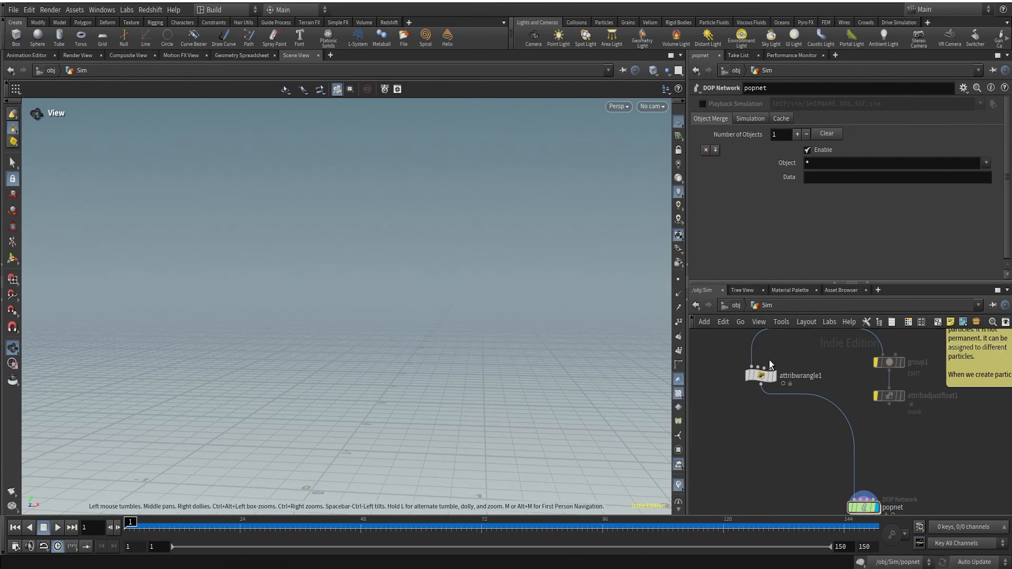
{"action": "middle_click_drag", "start_coordinate": [833, 433], "coordinate": [829, 373]}
Scrub the popnet simulation across the full timeline and back to frame 1 to examine the emission
{"action": "left_click_drag", "start_coordinate": [138, 522], "coordinate": [145, 521]}
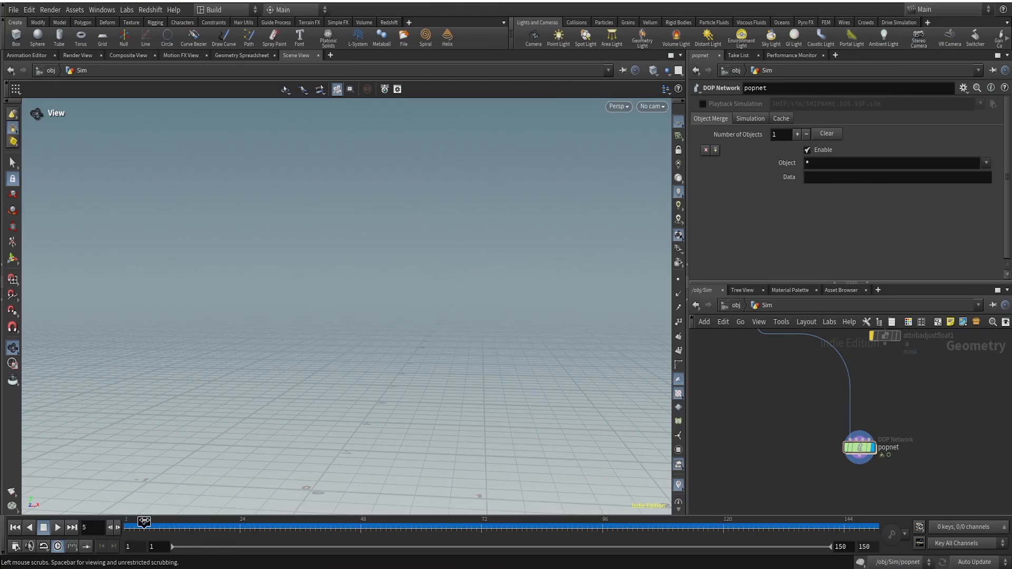
{"action": "left_click_drag", "start_coordinate": [465, 519], "coordinate": [875, 522]}
{"action": "left_click_drag", "start_coordinate": [735, 522], "coordinate": [130, 523]}
{"action": "scroll", "coordinate": [847, 441], "scroll_direction": "up", "scroll_amount": 2}
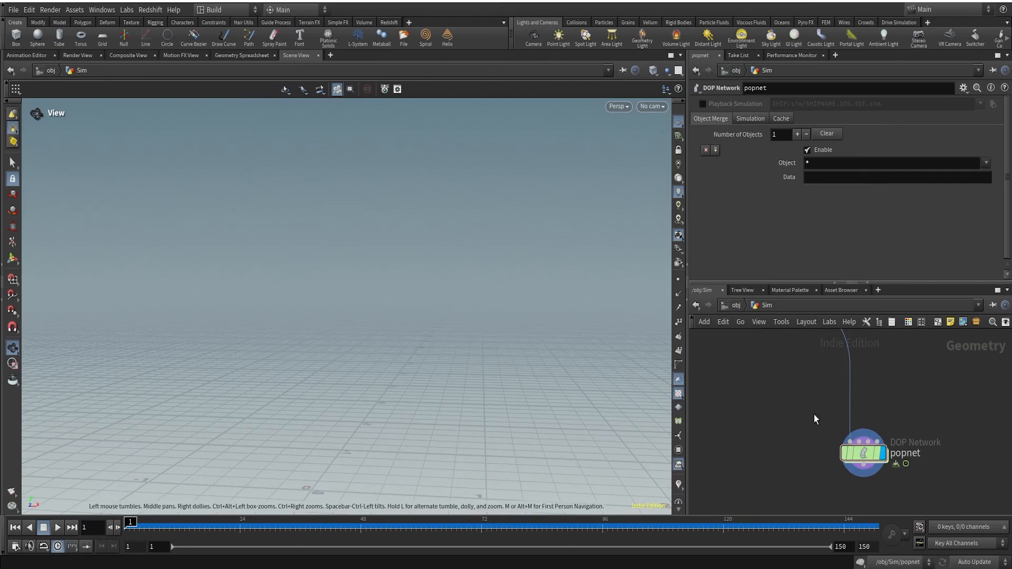
Display attribwrangle1 and scrub the timeline to frame 150 to examine how the mask spreads over the statue
{"action": "middle_click_drag", "start_coordinate": [816, 419], "coordinate": [835, 510]}
{"action": "left_click", "coordinate": [752, 359]}
{"action": "left_click", "coordinate": [741, 364]}
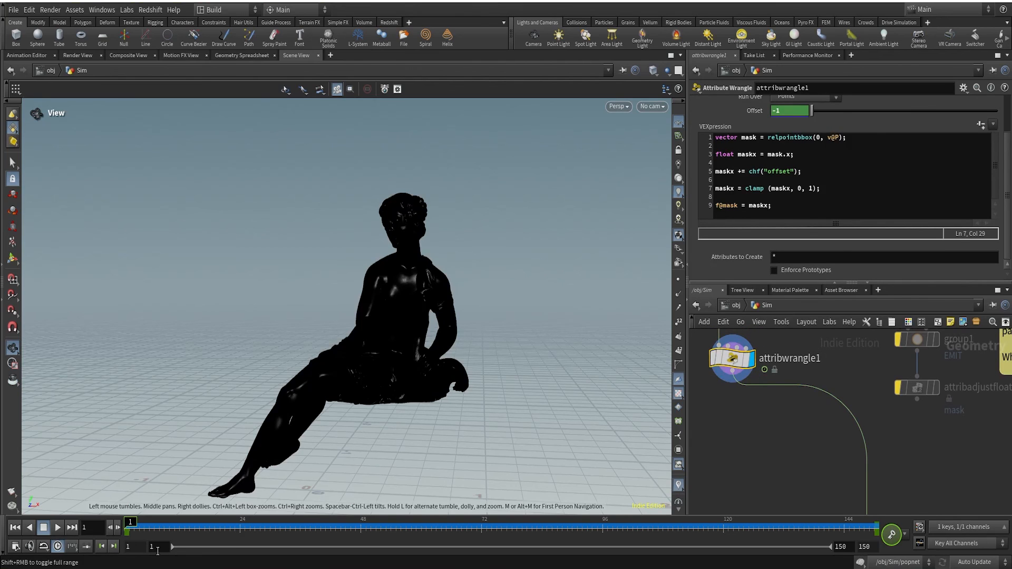
{"action": "left_click_drag", "start_coordinate": [226, 526], "coordinate": [431, 525]}
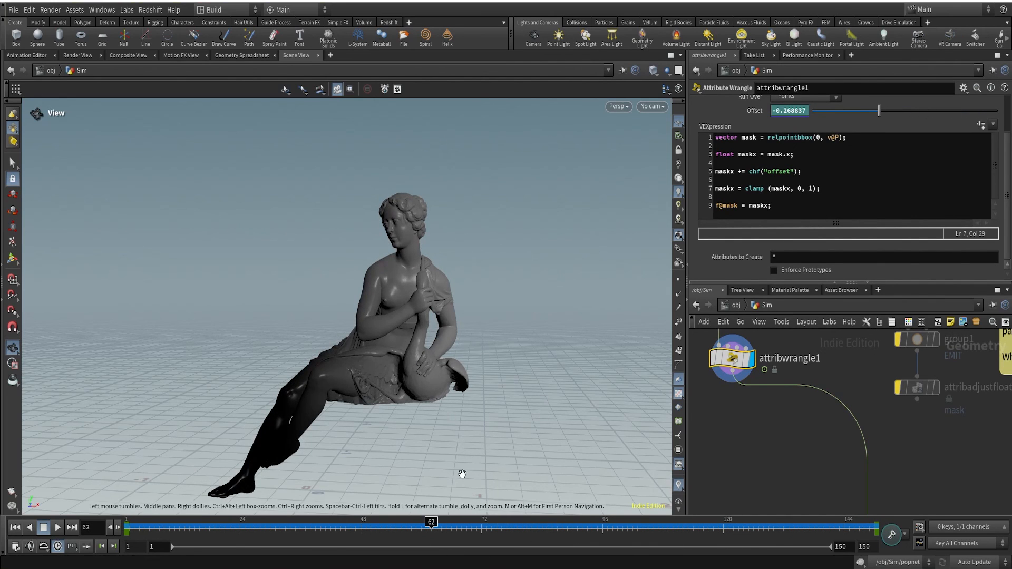
{"action": "left_click_drag", "start_coordinate": [432, 524], "coordinate": [976, 518]}
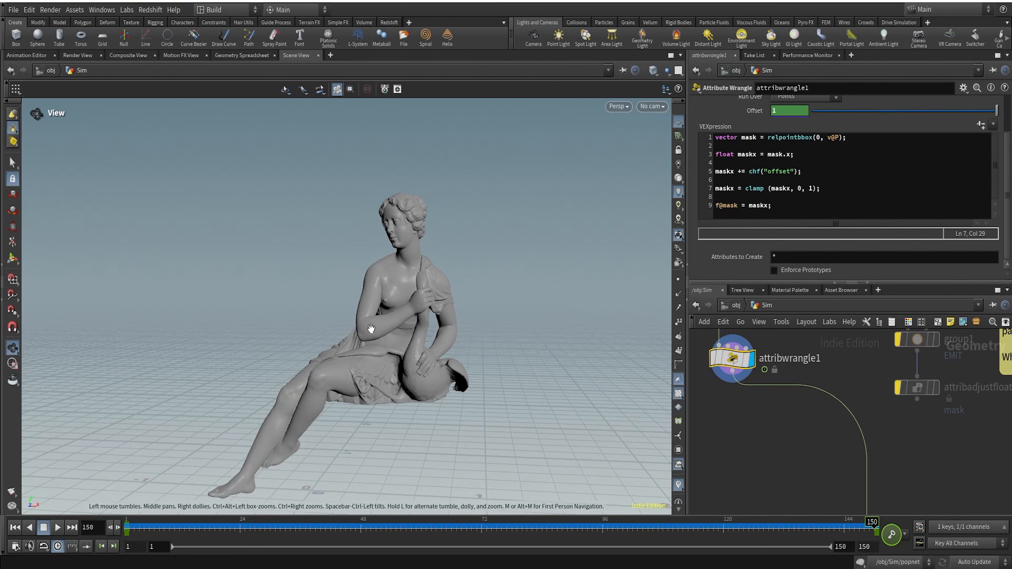
Add an Attribute Remap node below attribwrangle1, connect it to the wrangle's output, and display it
{"action": "middle_click_drag", "start_coordinate": [756, 432], "coordinate": [790, 443]}
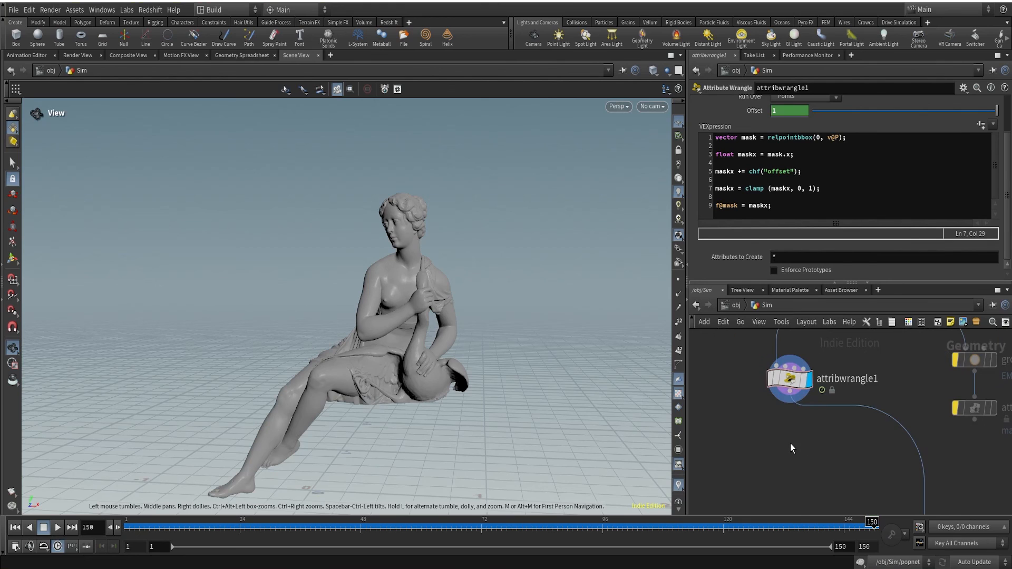
{"action": "key", "text": "Tab"}
{"action": "type", "text": "arem"}
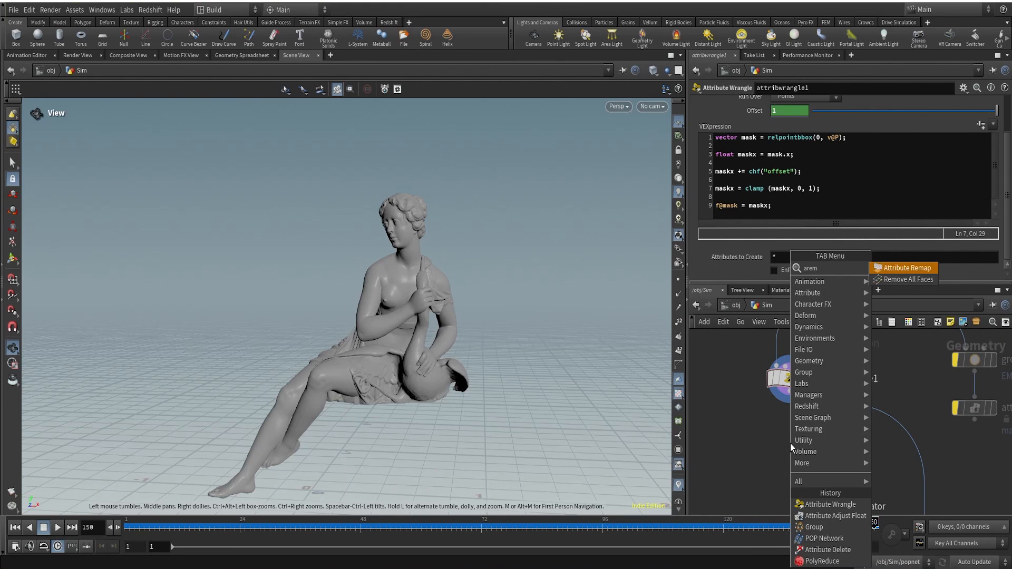
{"action": "key", "text": "Return"}
{"action": "left_click", "coordinate": [790, 464]}
{"action": "left_click_drag", "start_coordinate": [790, 452], "coordinate": [790, 393]}
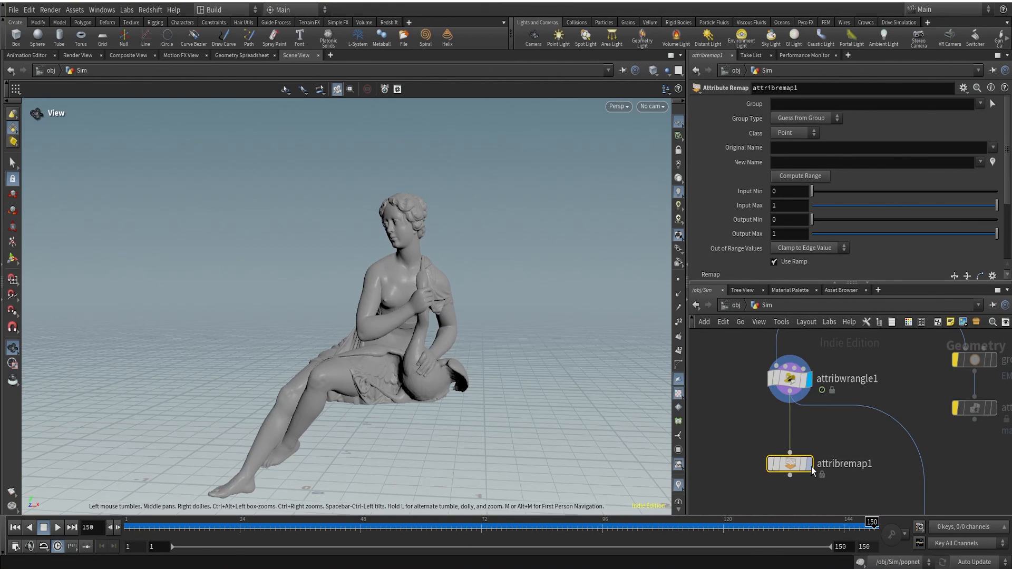
{"action": "left_click", "coordinate": [809, 465]}
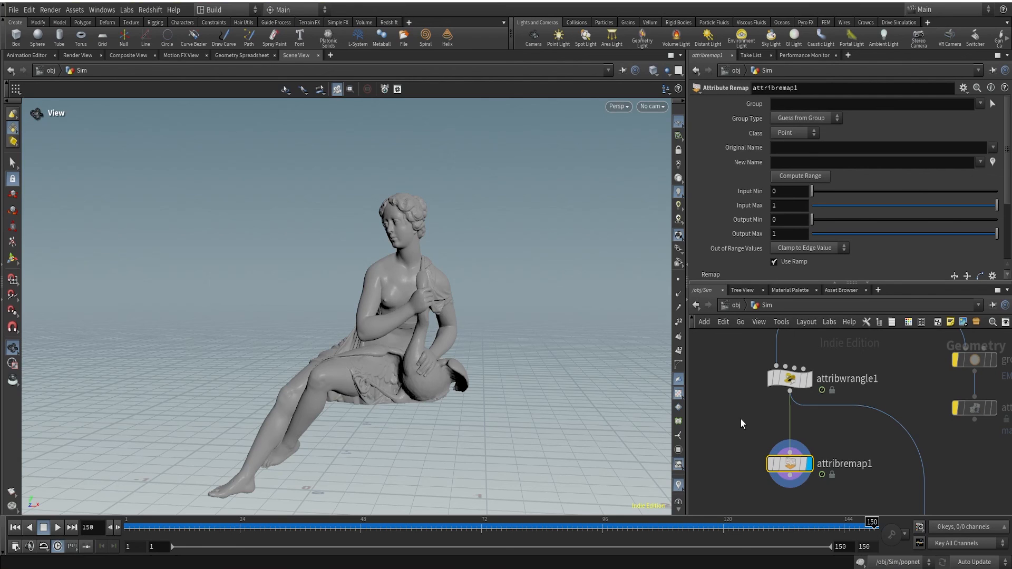
Set both the Original Name and New Name of attribremap1 to mask
{"action": "left_click", "coordinate": [993, 149]}
{"action": "left_click", "coordinate": [985, 161]}
{"action": "left_click", "coordinate": [985, 176]}
Shape the Remap ramp with points at about 0.358 (value 1) and 0.722 (value about 0.967), and lower the end point to 0
{"action": "scroll", "coordinate": [1008, 151], "scroll_direction": "down", "scroll_amount": 5}
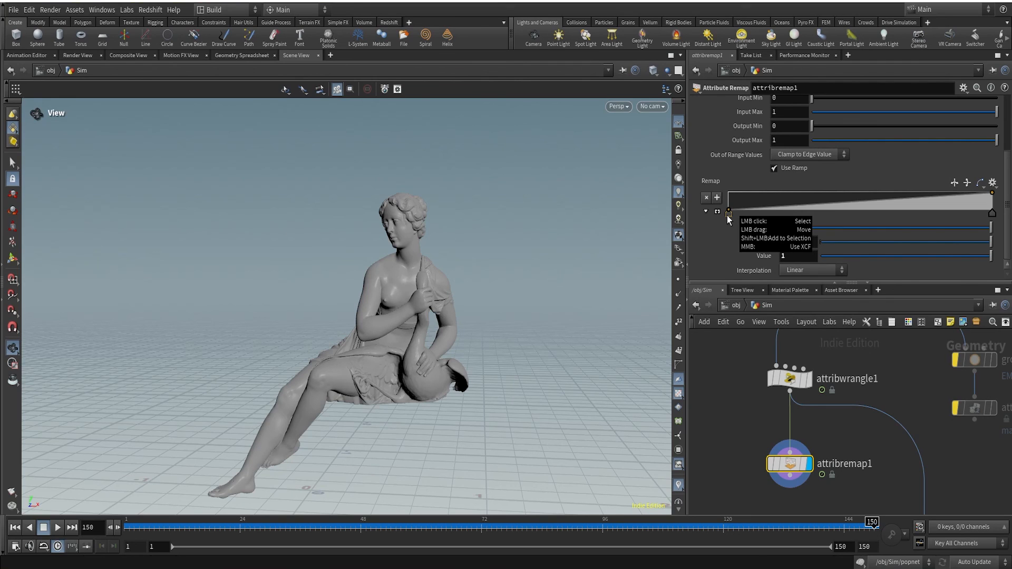
{"action": "mouse_move", "coordinate": [729, 220]}
{"action": "left_mouse_down"}
{"action": "mouse_move", "coordinate": [802, 216]}
{"action": "mouse_move", "coordinate": [715, 216]}
{"action": "left_mouse_up"}
{"action": "left_click_drag", "start_coordinate": [824, 204], "coordinate": [825, 194]}
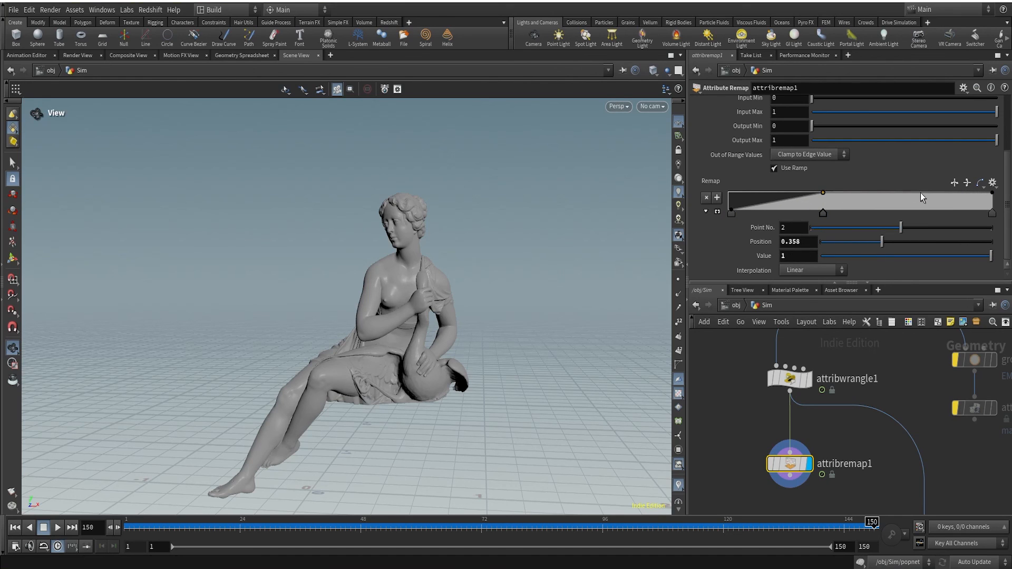
{"action": "left_click_drag", "start_coordinate": [922, 195], "coordinate": [921, 192]}
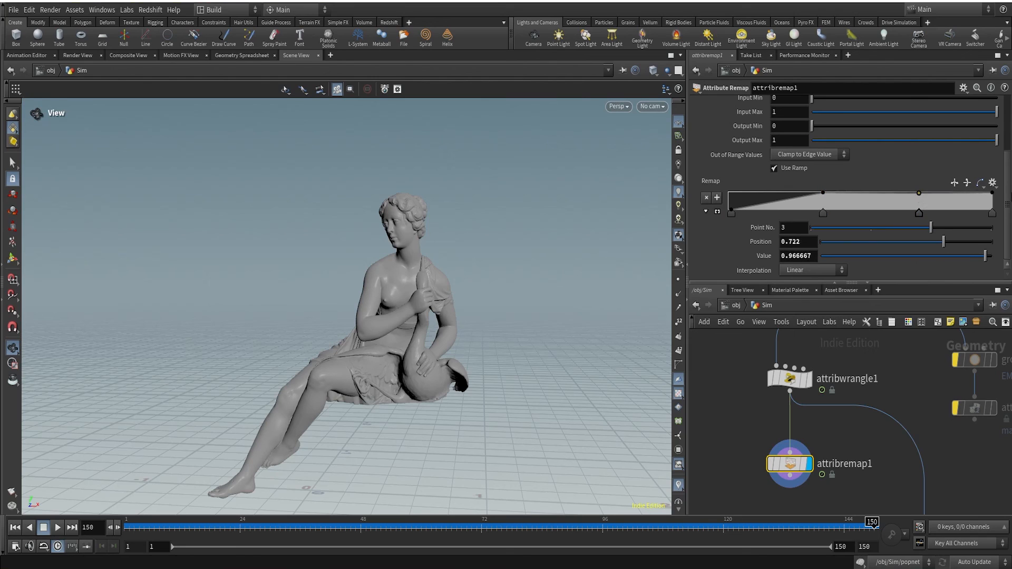
{"action": "left_click", "coordinate": [992, 213]}
{"action": "left_click_drag", "start_coordinate": [997, 203], "coordinate": [1000, 225]}
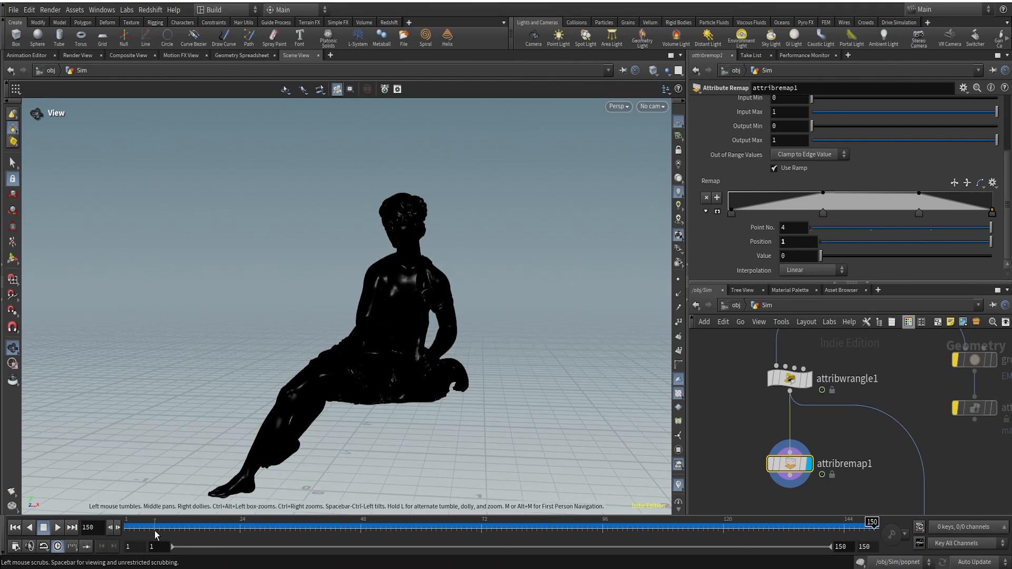
Rewind to frame 1 and connect attribremap1's output to popnet's first input in place of attribwrangle1
{"action": "mouse_move", "coordinate": [127, 523]}
{"action": "left_mouse_down"}
{"action": "mouse_move", "coordinate": [840, 527]}
{"action": "mouse_move", "coordinate": [126, 529]}
{"action": "left_mouse_up"}
{"action": "middle_click_drag", "start_coordinate": [879, 461], "coordinate": [877, 404]}
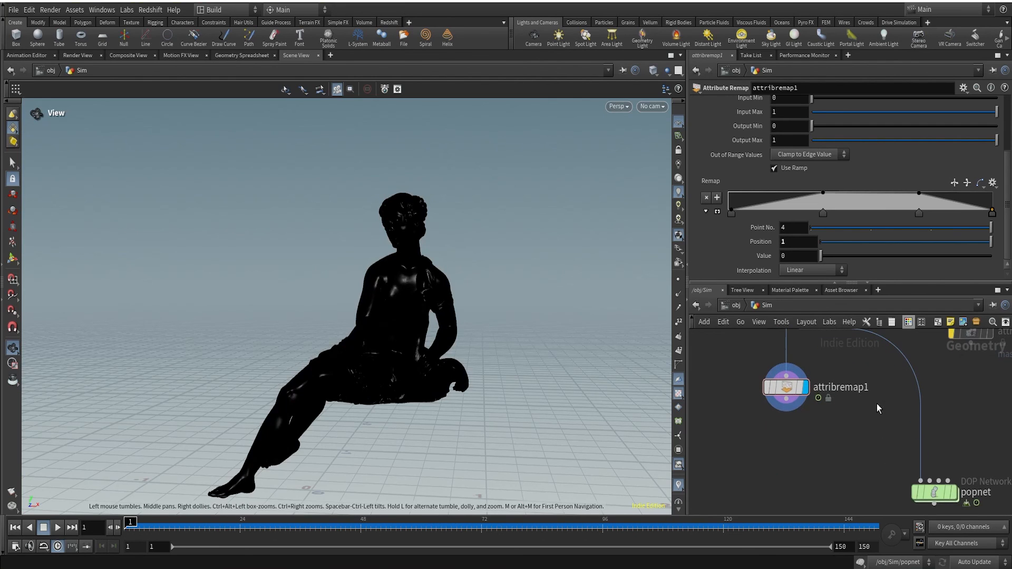
{"action": "left_click_drag", "start_coordinate": [919, 418], "coordinate": [785, 410]}
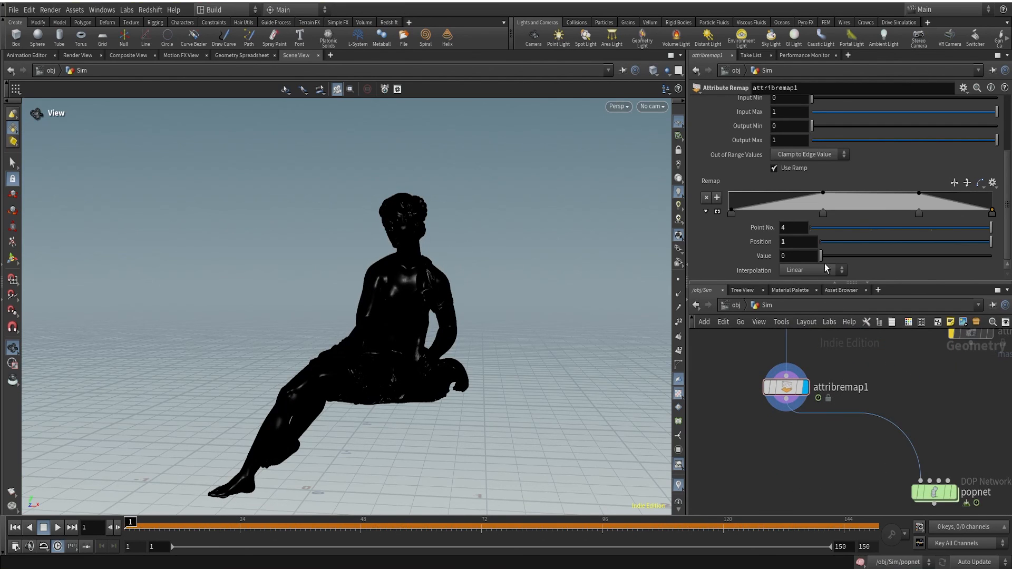
{"action": "scroll", "coordinate": [1009, 185], "scroll_direction": "up", "scroll_amount": 5}
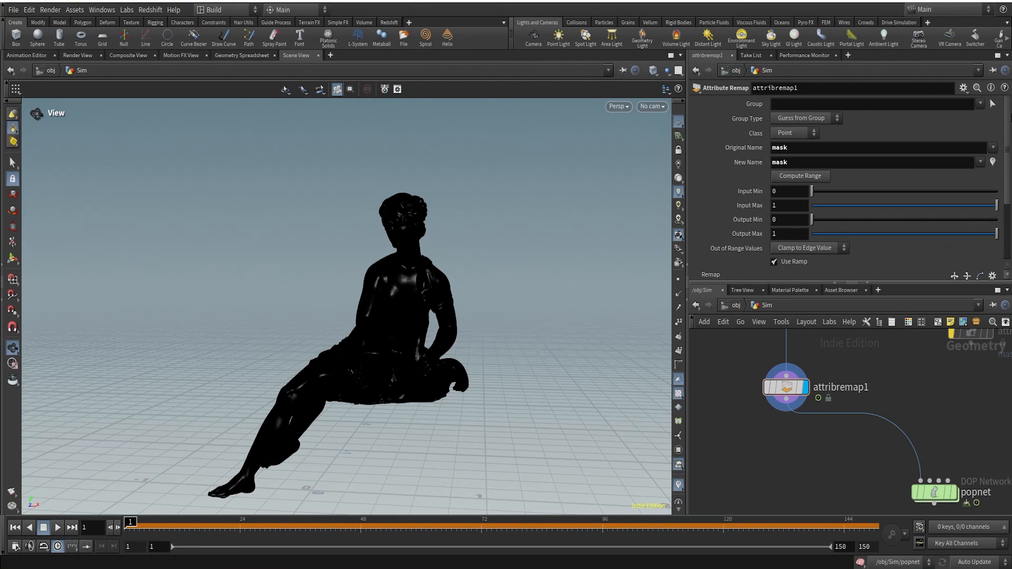
{"action": "scroll", "coordinate": [788, 209], "scroll_direction": "down", "scroll_amount": 4}
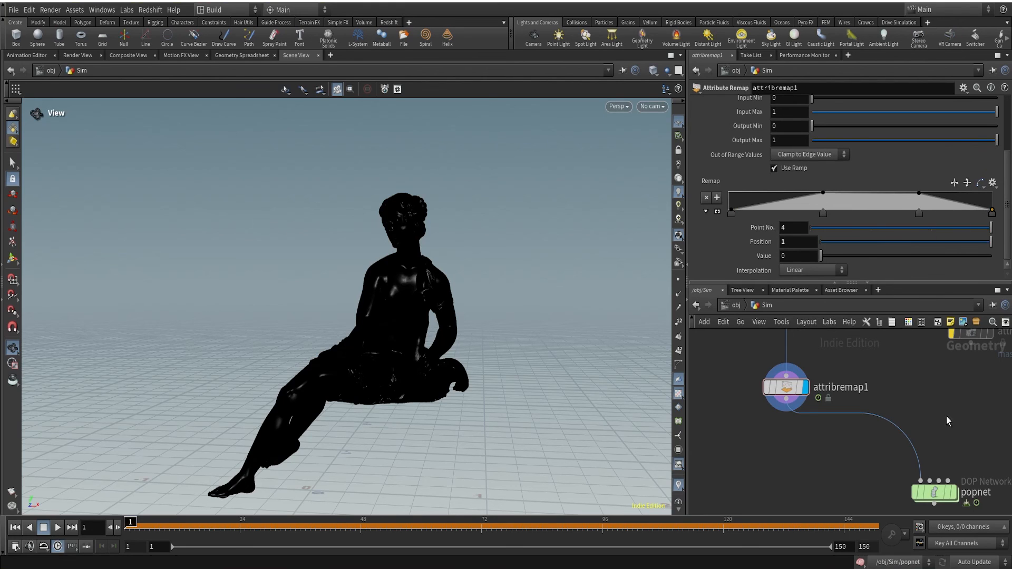
Display and enter popnet, and play the particle simulation to review the emission driven by the remapped mask
{"action": "left_click", "coordinate": [952, 492]}
{"action": "left_click", "coordinate": [938, 494]}
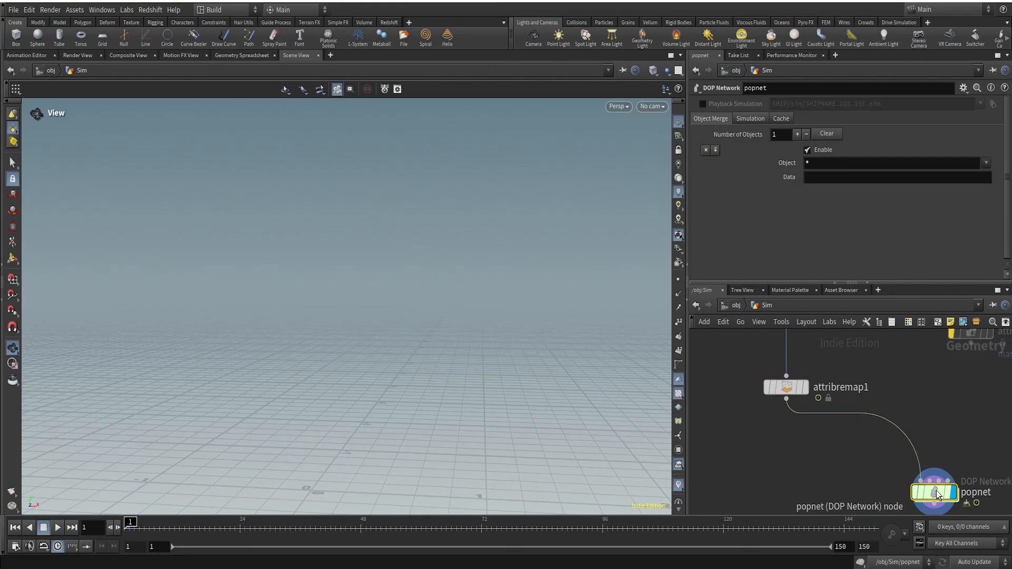
{"action": "double_click", "coordinate": [936, 493]}
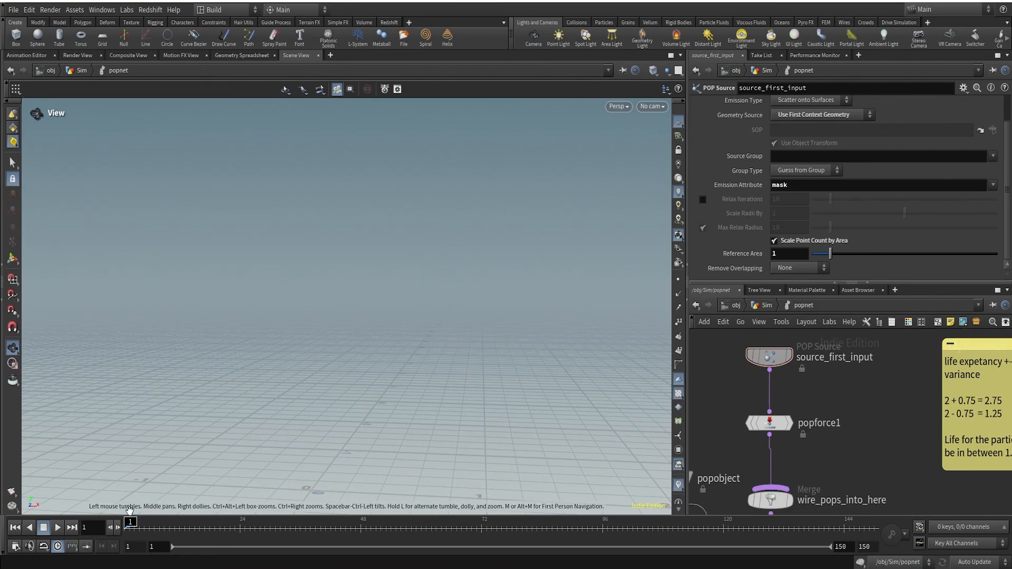
{"action": "left_click", "coordinate": [54, 530]}
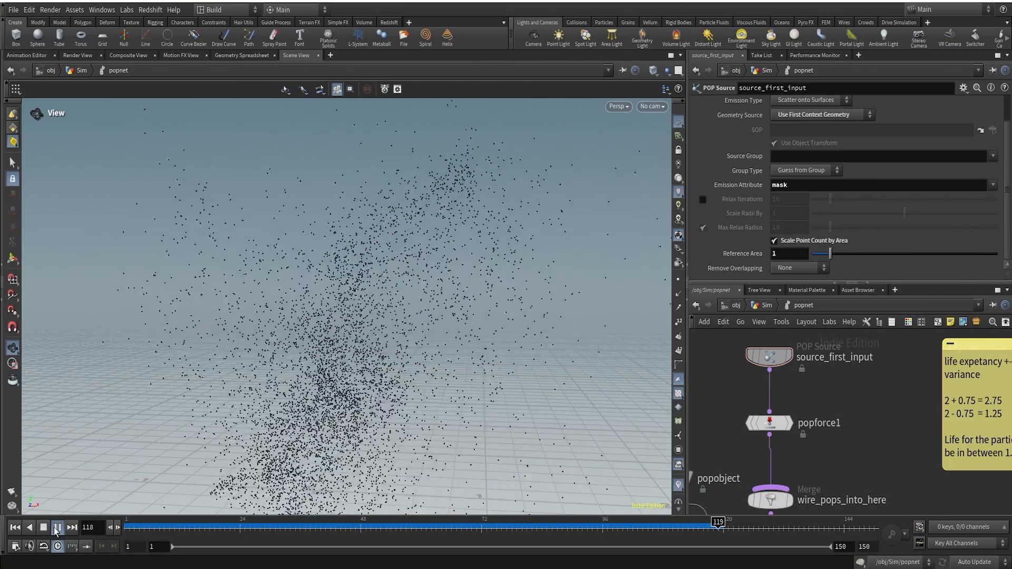
{"action": "left_click", "coordinate": [43, 527]}
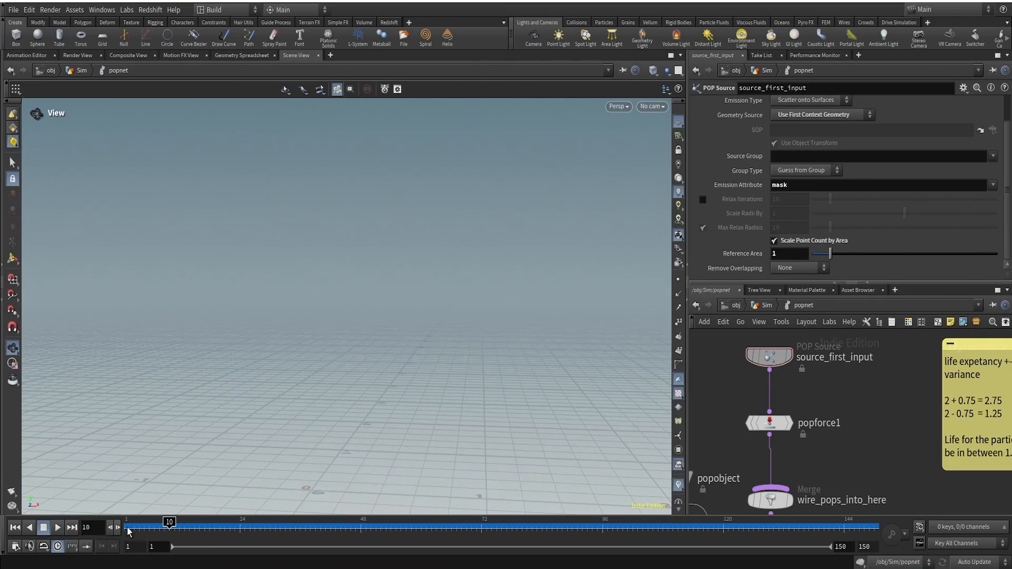
Set the Const. Birth Rate of the source_first_input POP Source to 10000
{"action": "left_click", "coordinate": [769, 356]}
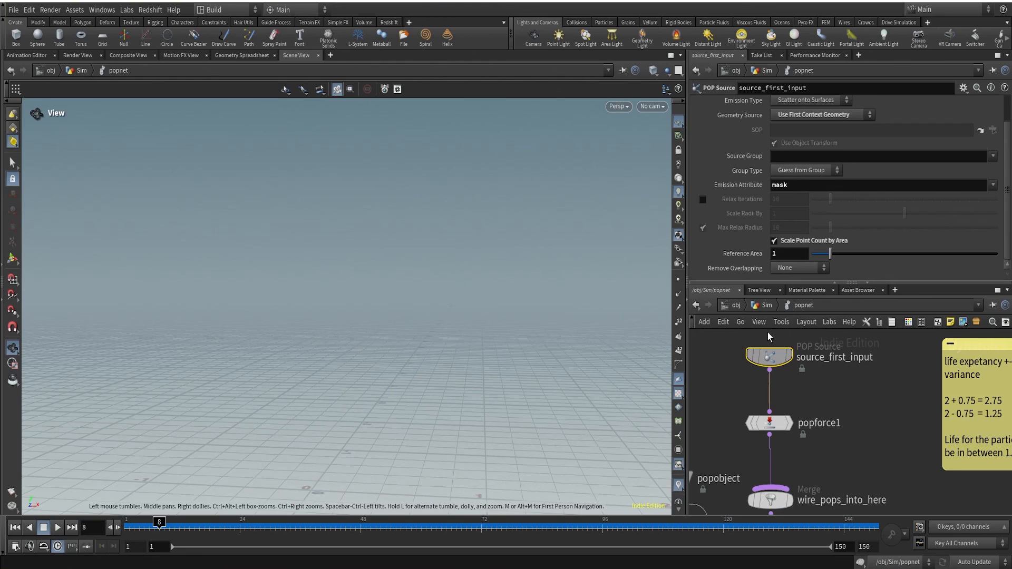
{"action": "scroll", "coordinate": [731, 133], "scroll_direction": "up", "scroll_amount": 2}
{"action": "left_click", "coordinate": [728, 119]}
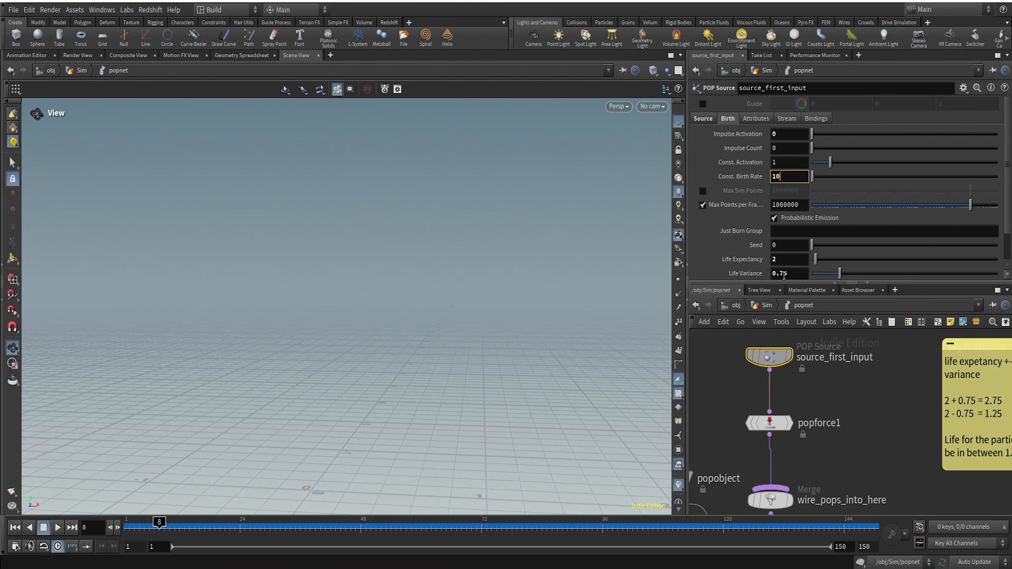
{"action": "type", "text": "10000"}
{"action": "key", "text": "Return"}
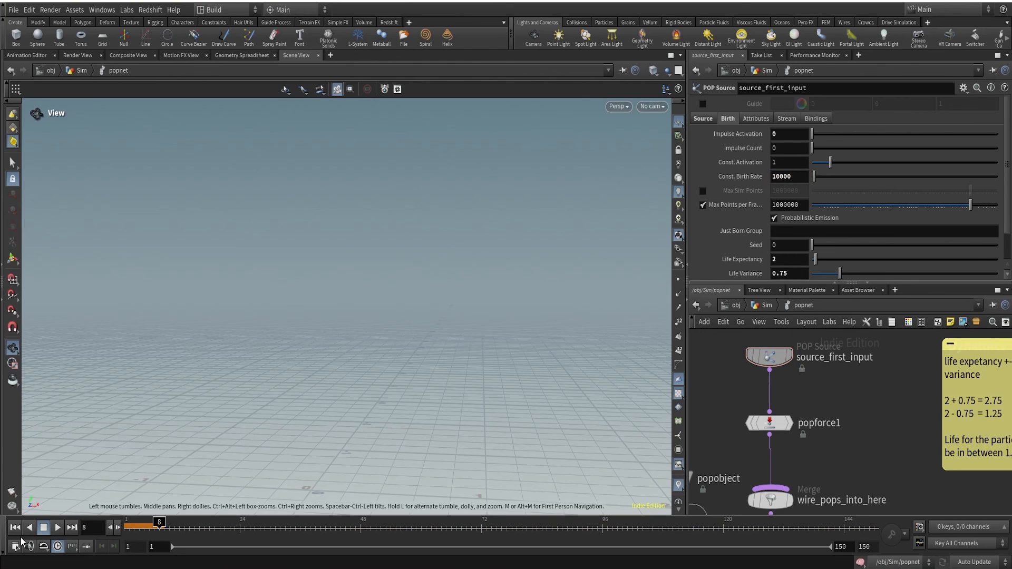
Play the particle simulation, rewind to frame 1, and scrub through frames 86, 119 and 133 to examine the denser emission
{"action": "left_click", "coordinate": [55, 529]}
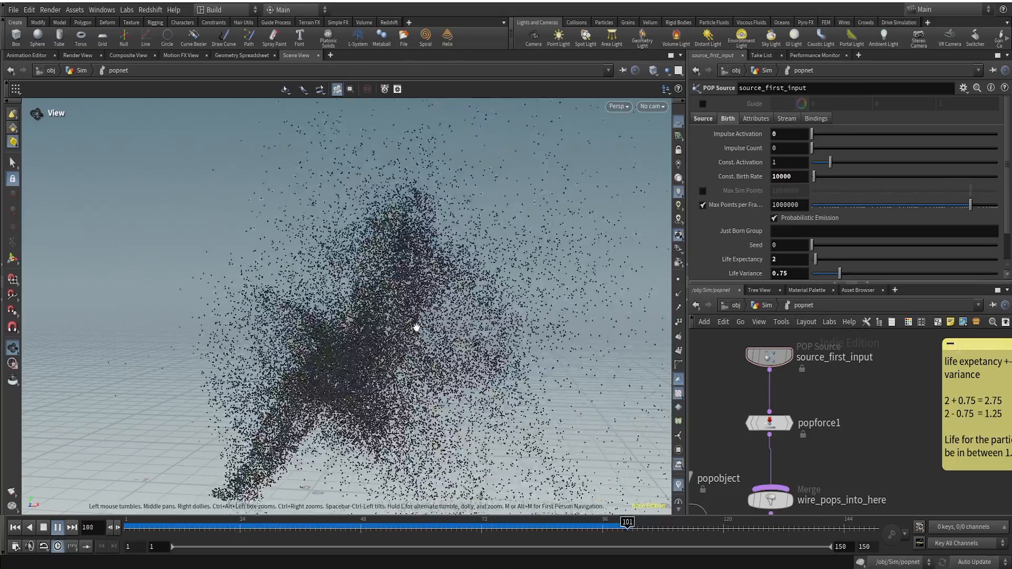
{"action": "left_click", "coordinate": [149, 523]}
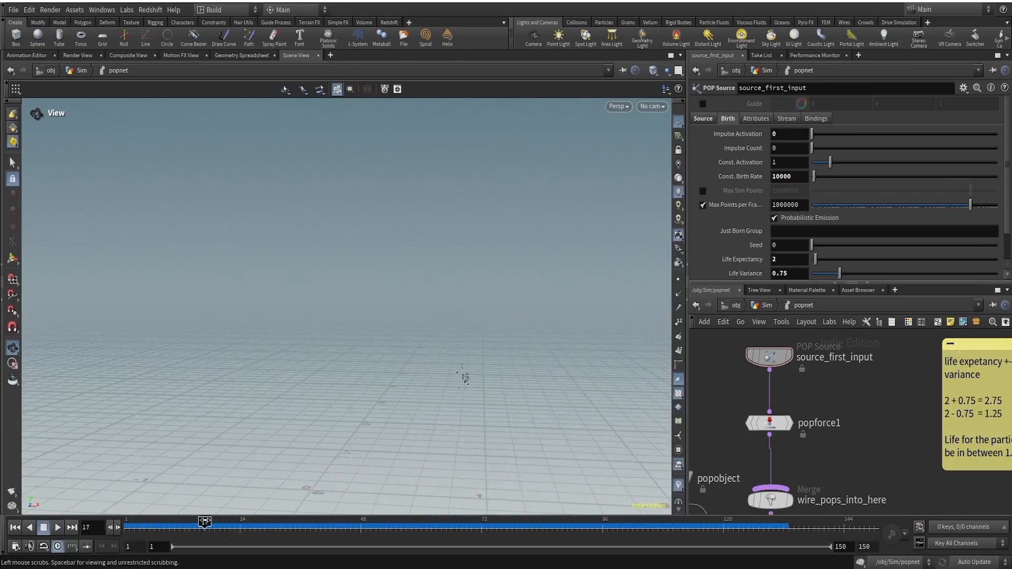
{"action": "left_click_drag", "start_coordinate": [204, 522], "coordinate": [108, 528]}
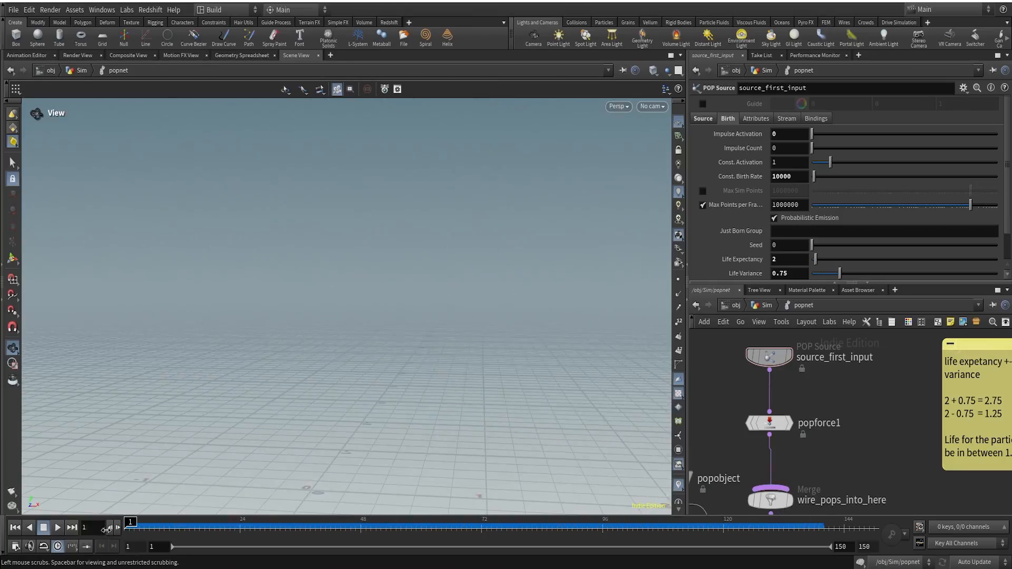
{"action": "left_click_drag", "start_coordinate": [401, 522], "coordinate": [552, 522]}
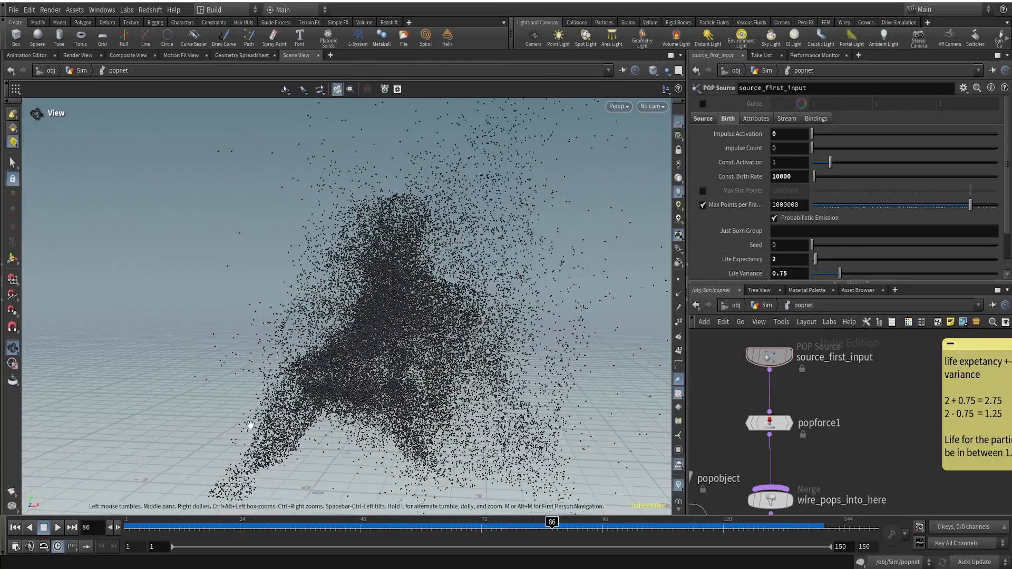
{"action": "left_click_drag", "start_coordinate": [251, 425], "coordinate": [305, 346]}
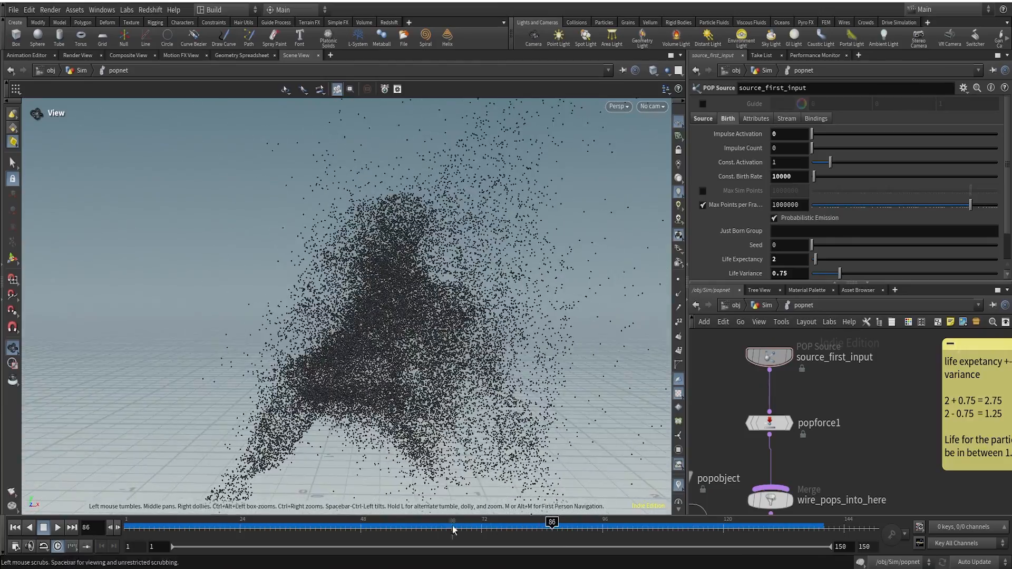
{"action": "left_click_drag", "start_coordinate": [625, 522], "coordinate": [718, 523]}
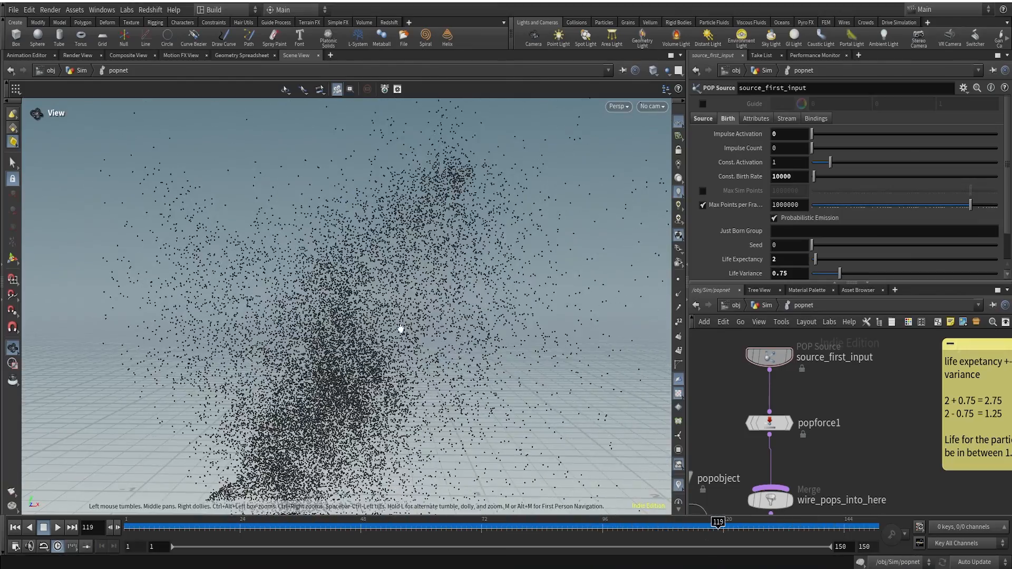
{"action": "middle_click_drag", "start_coordinate": [340, 459], "coordinate": [356, 390]}
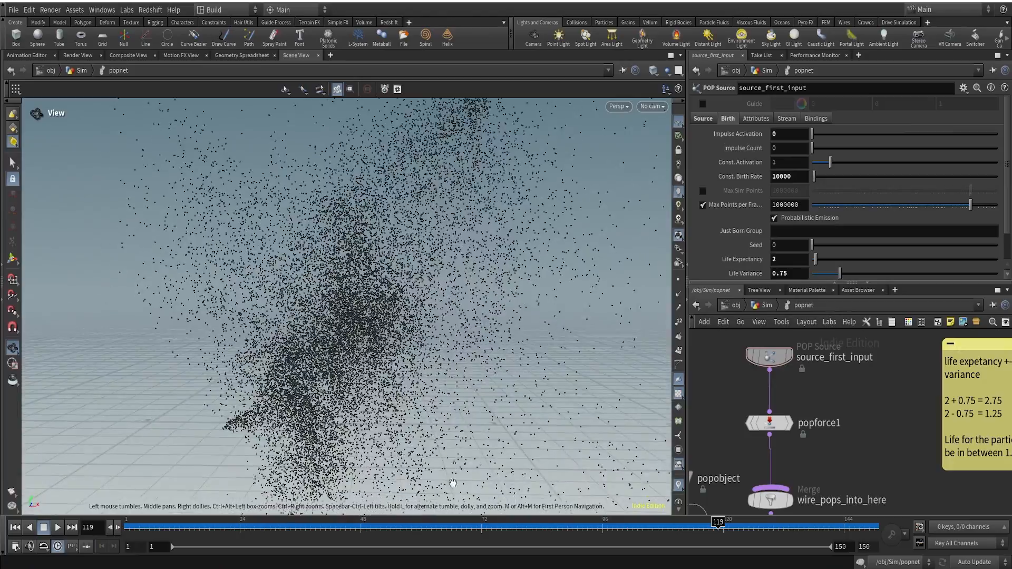
{"action": "left_click_drag", "start_coordinate": [601, 527], "coordinate": [789, 498]}
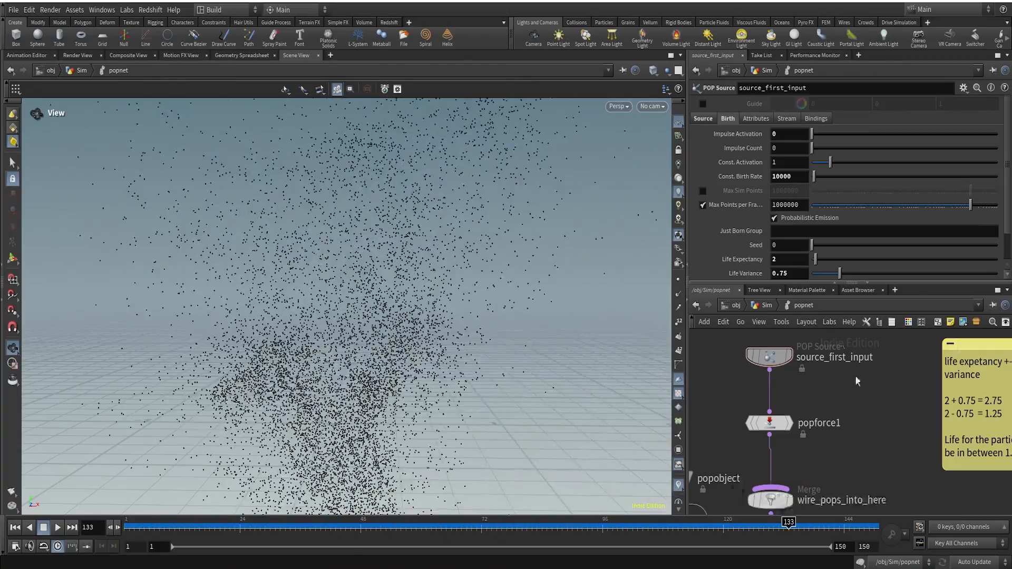
In attribremap1's remap ramp, move point 1 to position 0.474 and point 2 to position 0.538
{"action": "left_click", "coordinate": [767, 306]}
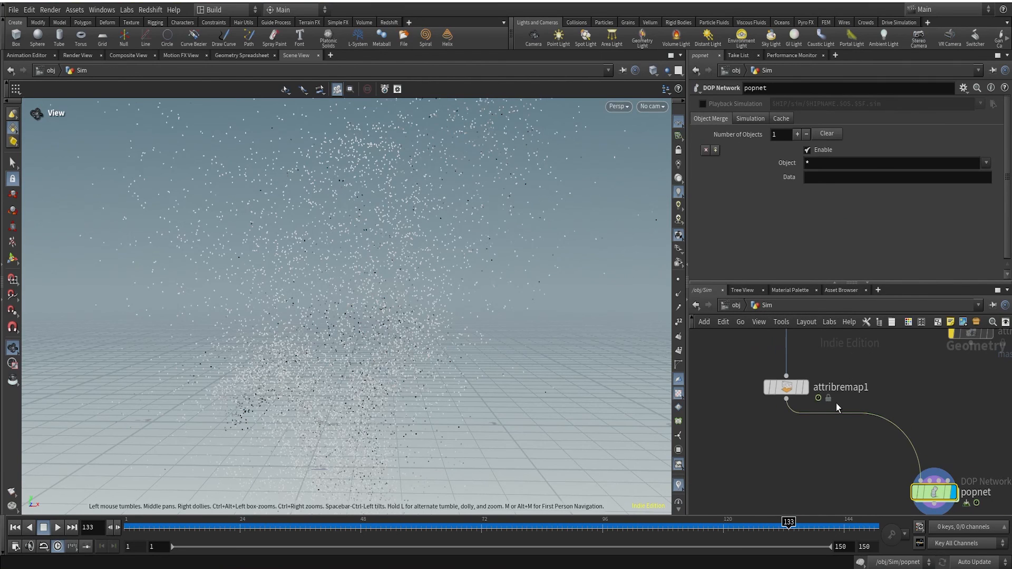
{"action": "left_click", "coordinate": [787, 387]}
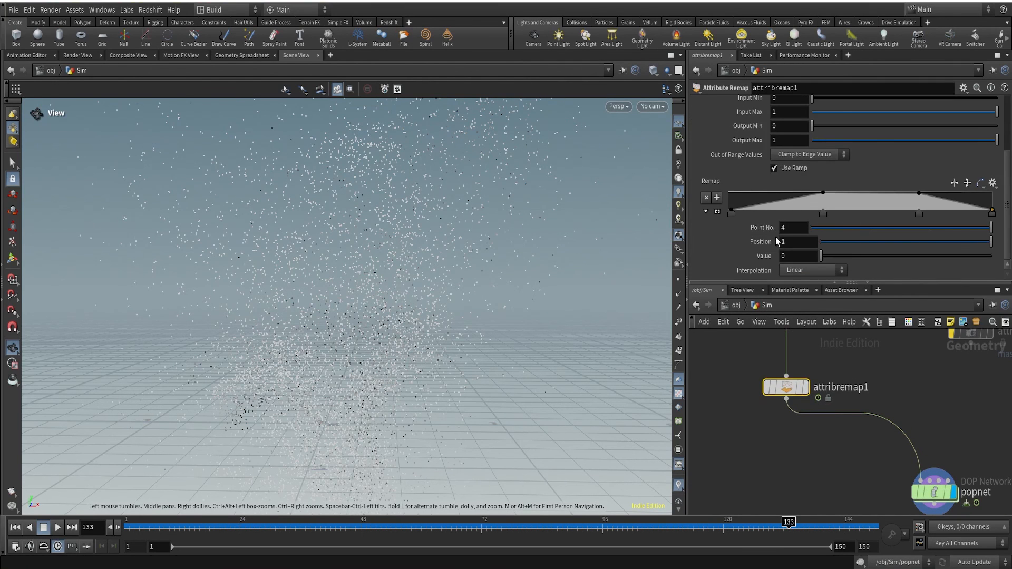
{"action": "left_click_drag", "start_coordinate": [731, 212], "coordinate": [859, 213]}
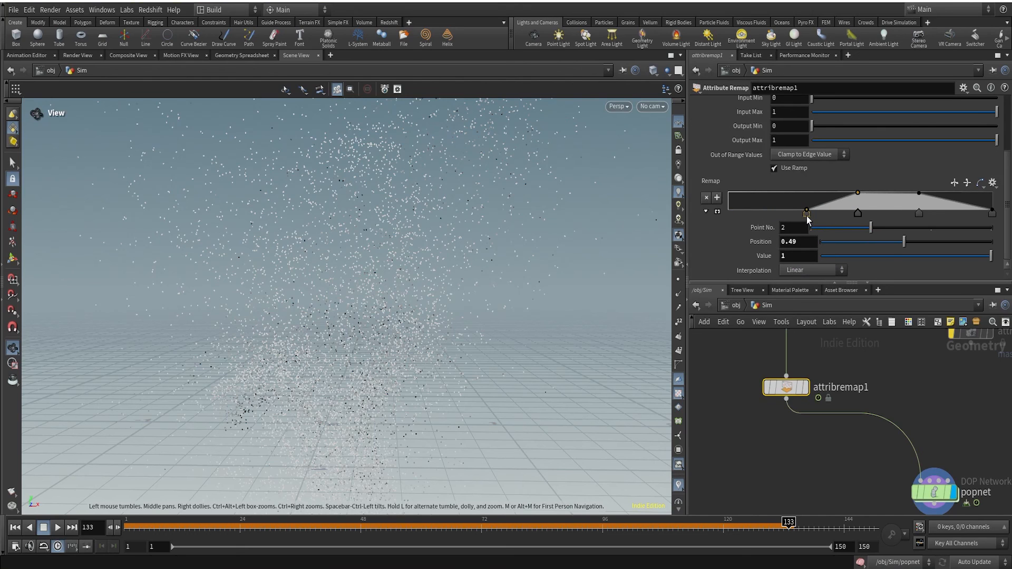
{"action": "left_click_drag", "start_coordinate": [807, 218], "coordinate": [853, 217]}
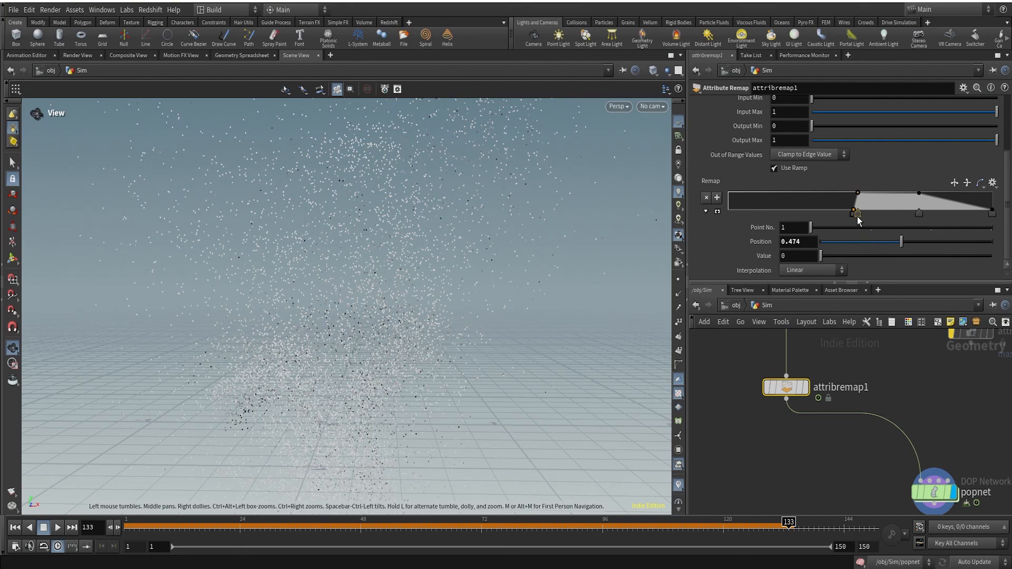
{"action": "left_click", "coordinate": [858, 214]}
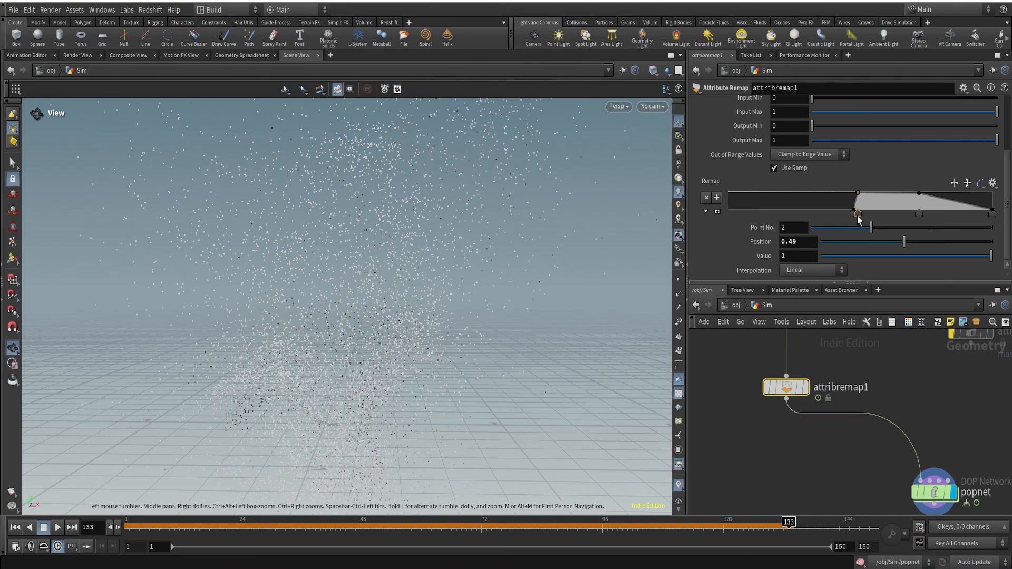
{"action": "left_click_drag", "start_coordinate": [858, 214], "coordinate": [871, 213]}
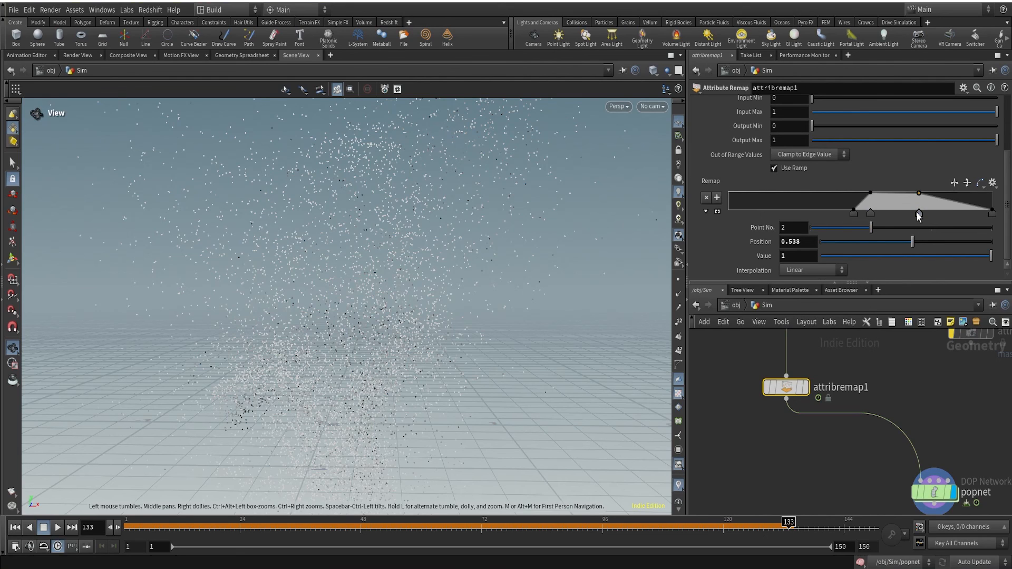
Narrow the ramp's falloff by moving point 3 to position 0.596 with value 0.966667 and point 4 to position 0.658
{"action": "left_click_drag", "start_coordinate": [918, 216], "coordinate": [888, 209]}
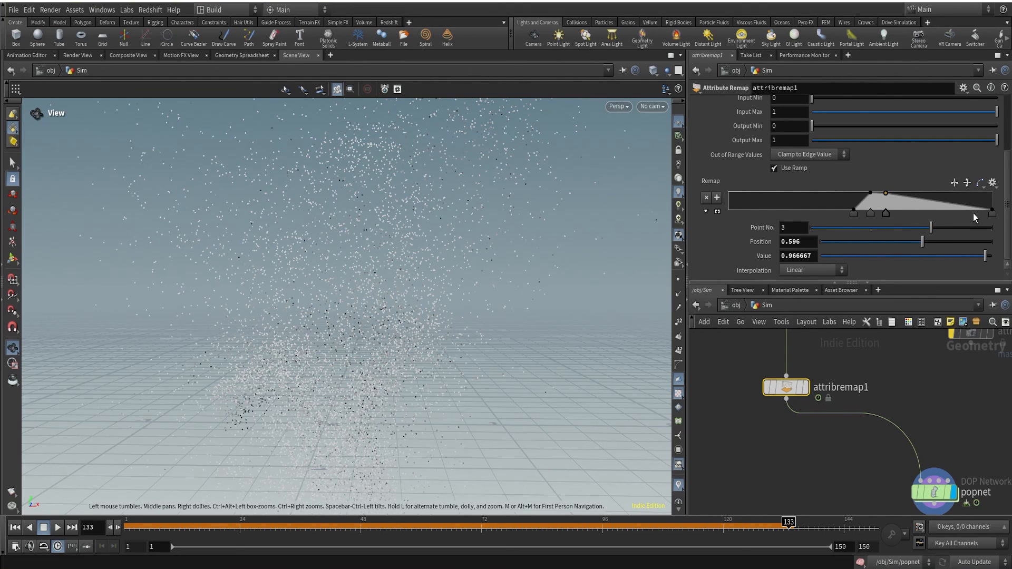
{"action": "left_click_drag", "start_coordinate": [993, 212], "coordinate": [907, 222]}
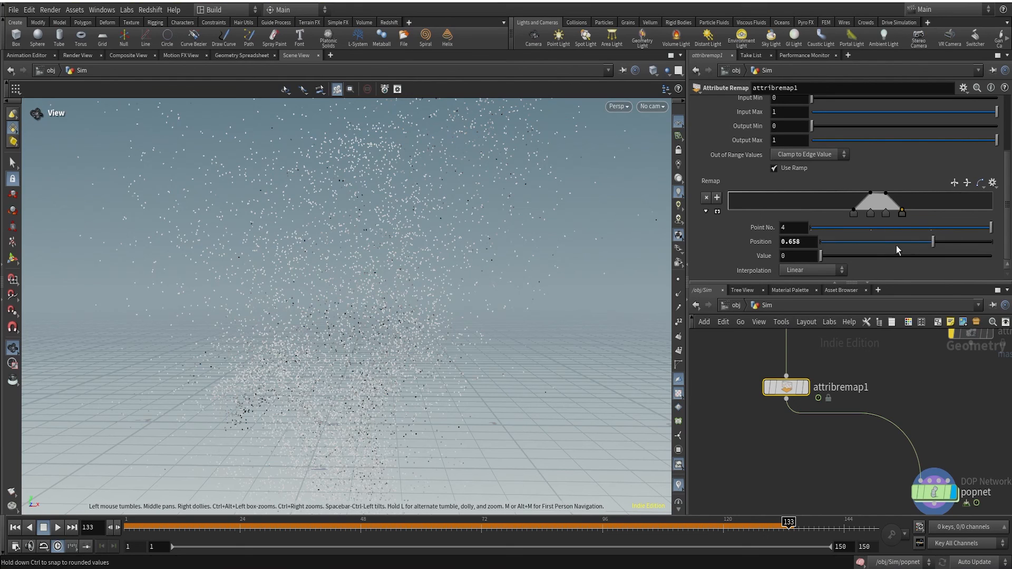
{"action": "left_click", "coordinate": [923, 415]}
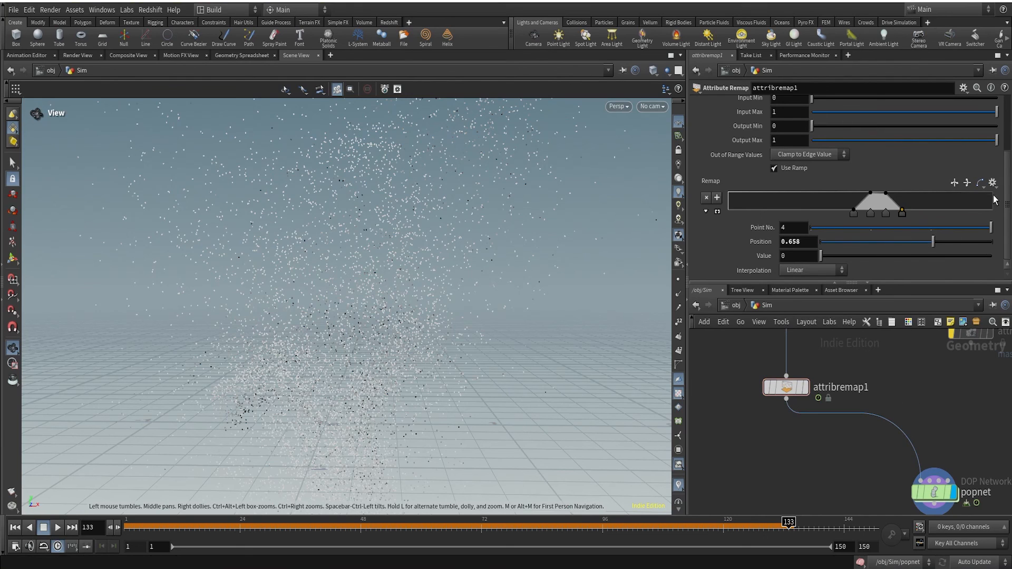
{"action": "left_click_drag", "start_coordinate": [1005, 222], "coordinate": [1007, 260]}
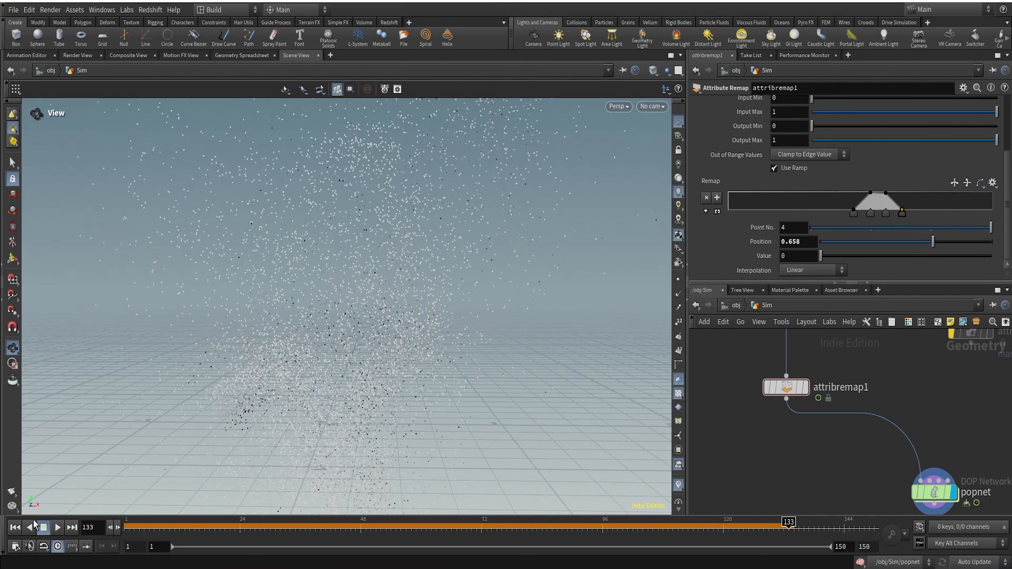
Rewind to frame 1 and play the particle simulation up to frame 114 to review the narrowed emission
{"action": "left_click", "coordinate": [15, 527]}
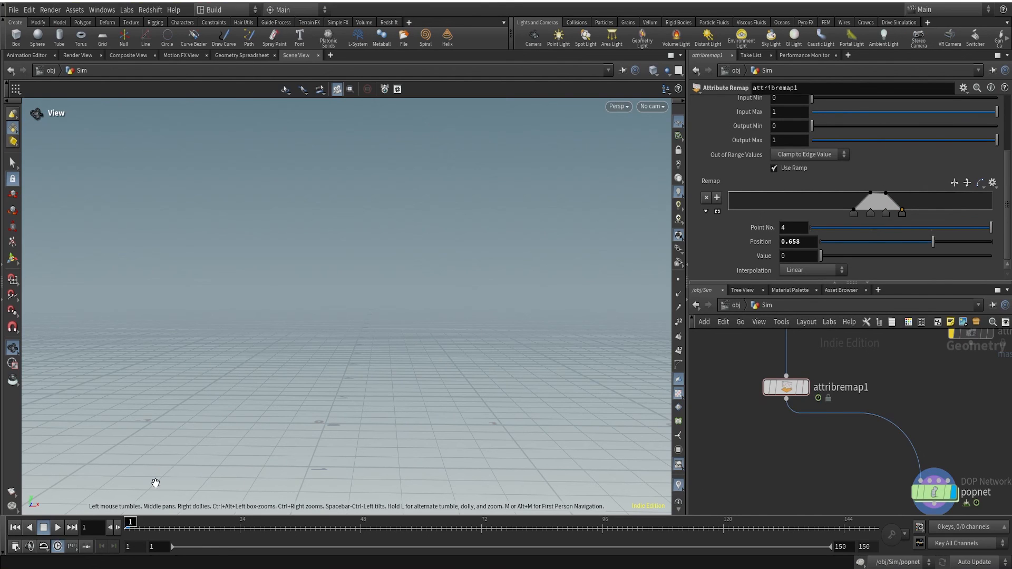
{"action": "left_click", "coordinate": [52, 531]}
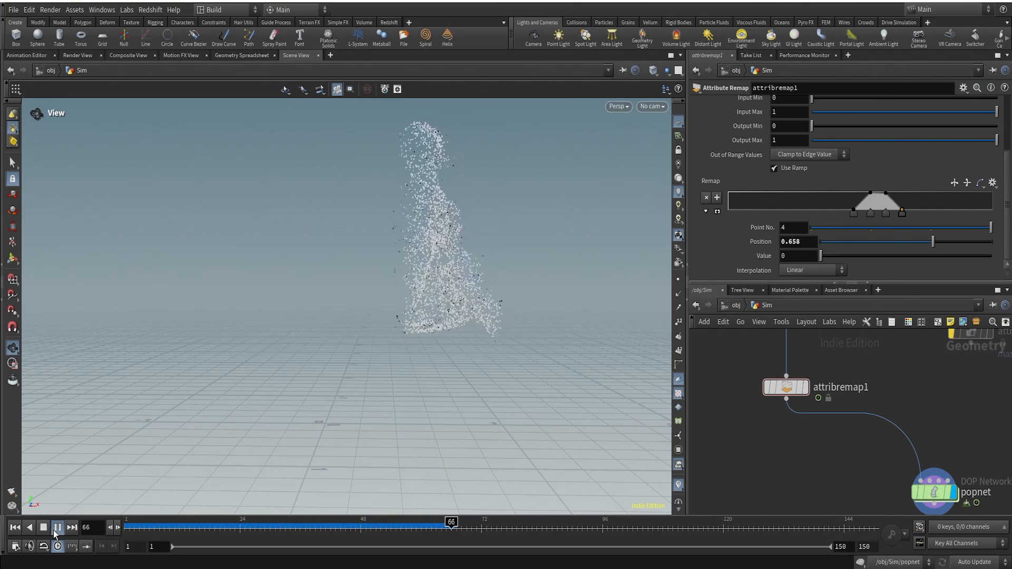
{"action": "left_click", "coordinate": [53, 530]}
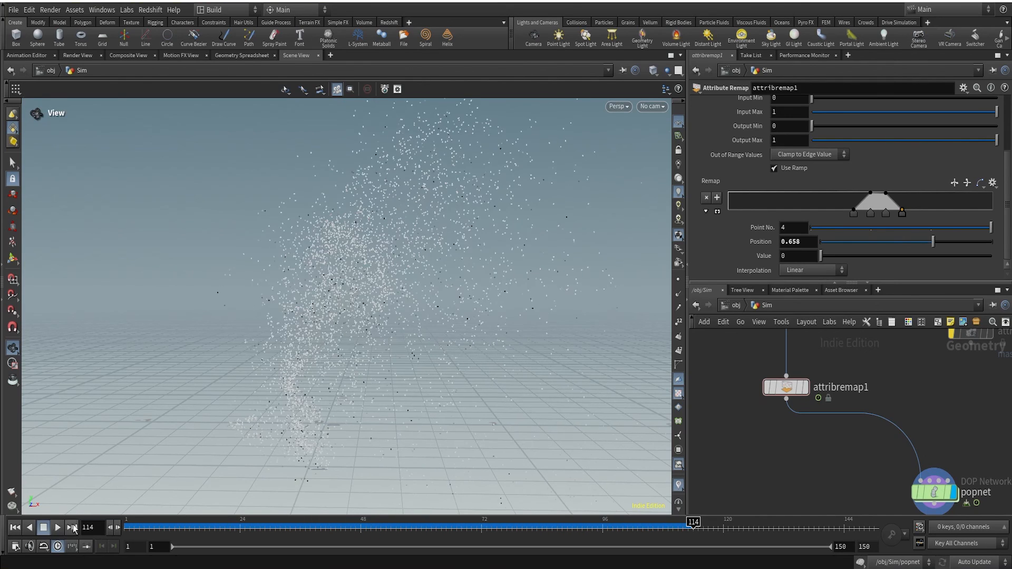
Enter popnet and scrub from the first frames to frame 122 to examine where the particles are emitted
{"action": "middle_click_drag", "start_coordinate": [795, 476], "coordinate": [677, 405]}
{"action": "double_click", "coordinate": [815, 423]}
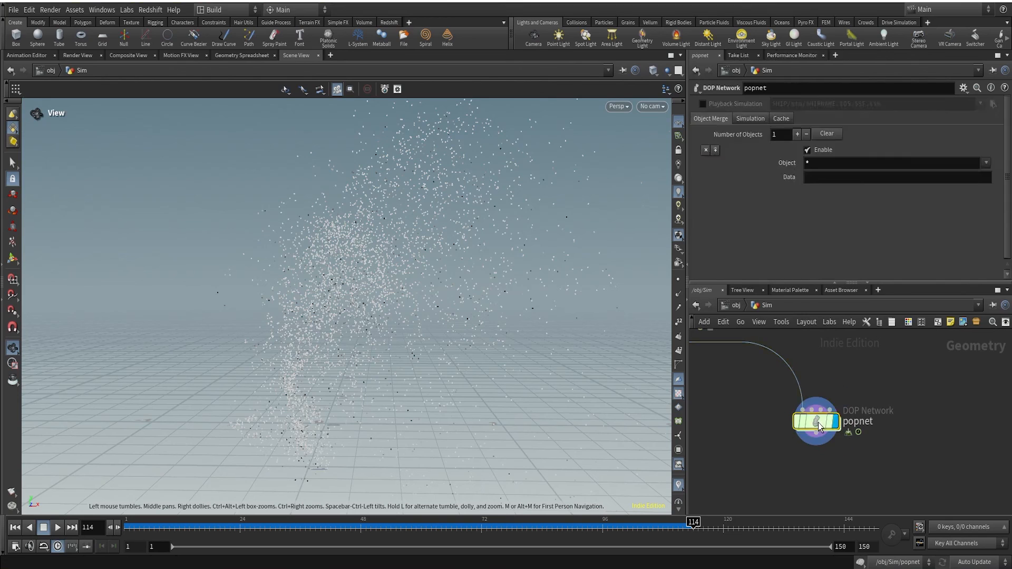
{"action": "left_click_drag", "start_coordinate": [153, 530], "coordinate": [110, 532]}
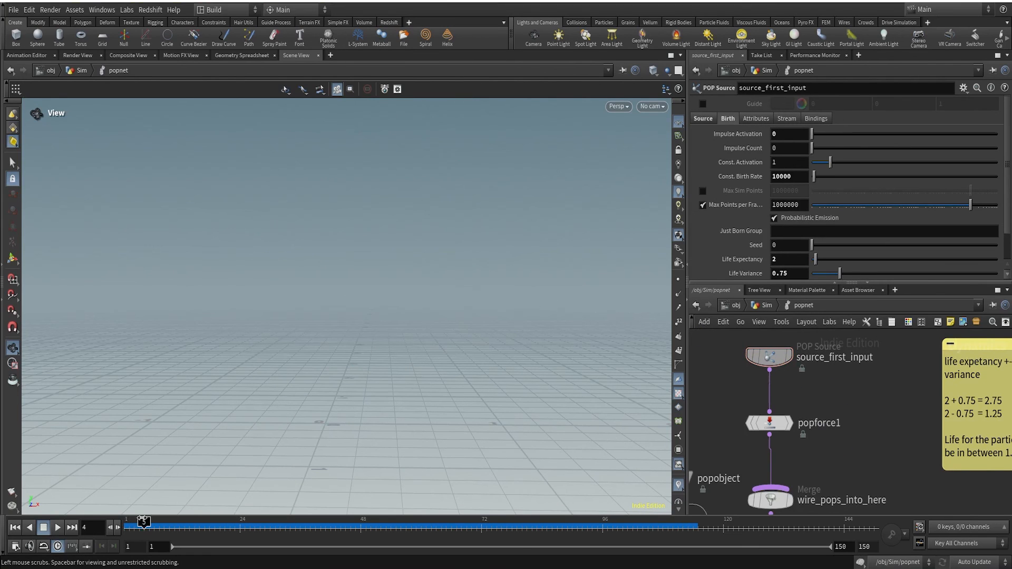
{"action": "left_click_drag", "start_coordinate": [219, 505], "coordinate": [730, 503]}
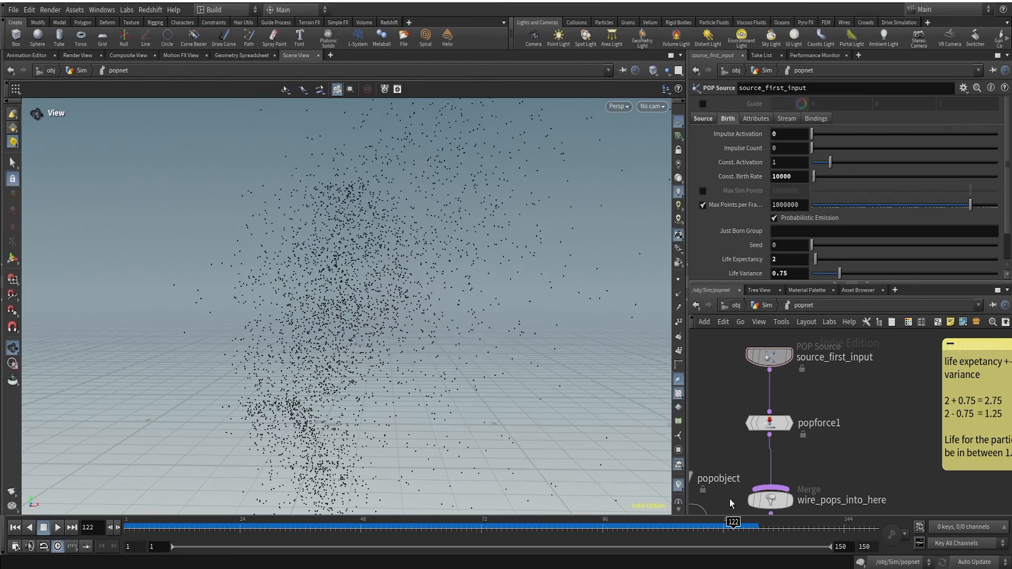
Return to the Sim network, display attribremap1, and play from frame 1 and scrub the timeline to examine the remapped mask on the statue
{"action": "left_click", "coordinate": [762, 308]}
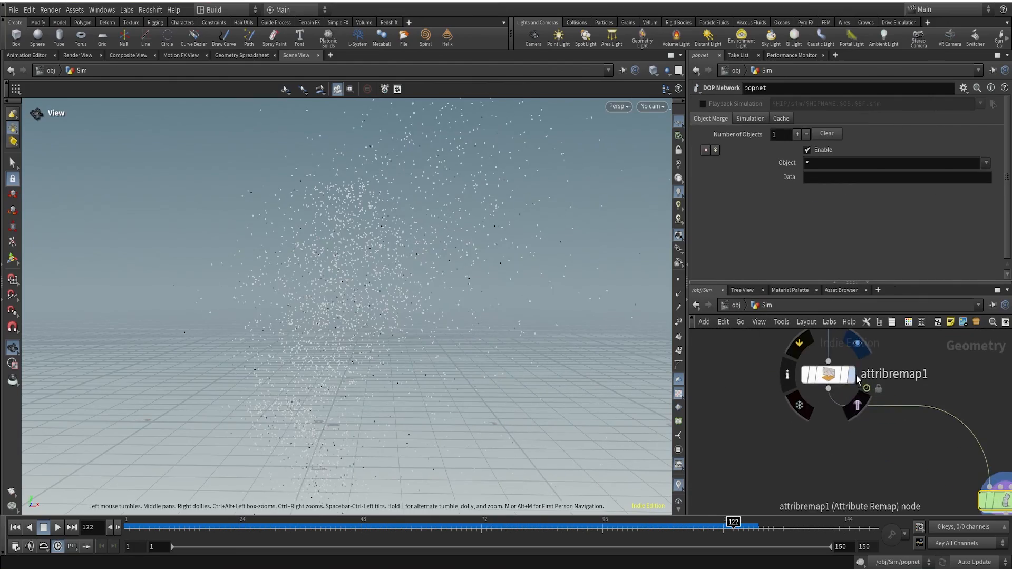
{"action": "left_click", "coordinate": [830, 375]}
{"action": "left_click", "coordinate": [14, 527]}
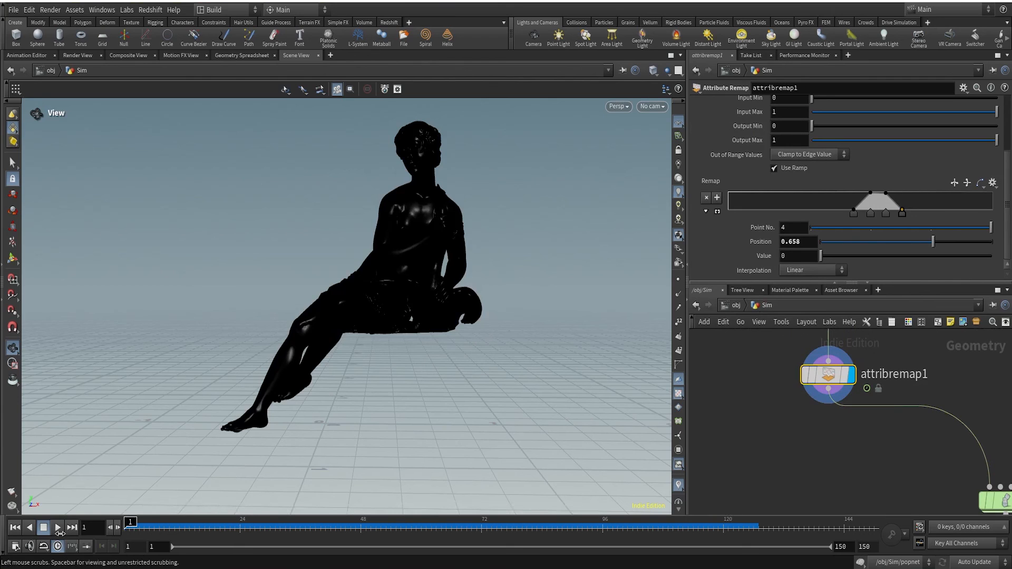
{"action": "left_click", "coordinate": [55, 530]}
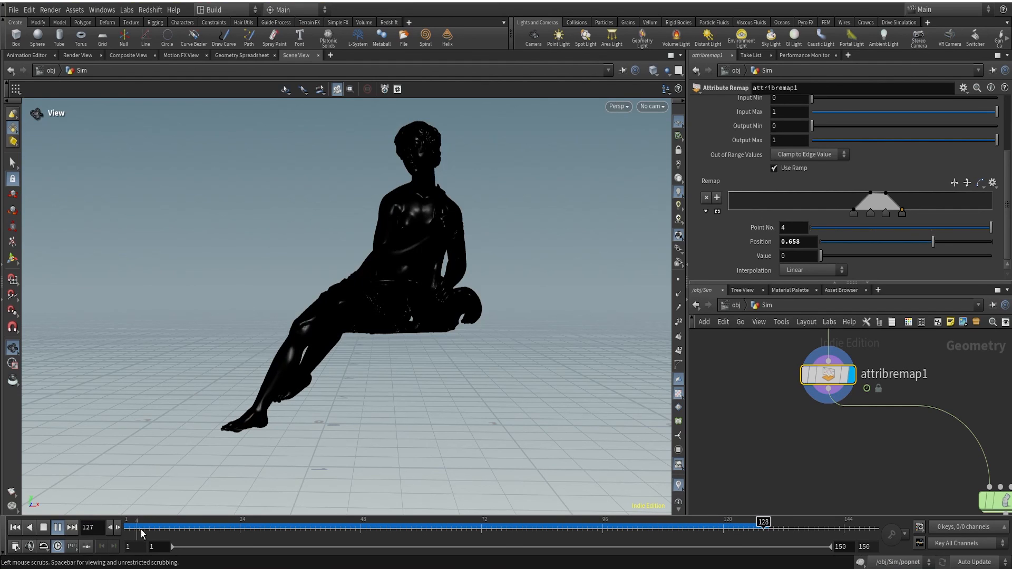
{"action": "mouse_move", "coordinate": [138, 530]}
{"action": "left_mouse_down"}
{"action": "mouse_move", "coordinate": [67, 532]}
{"action": "mouse_move", "coordinate": [679, 522]}
{"action": "left_mouse_up"}
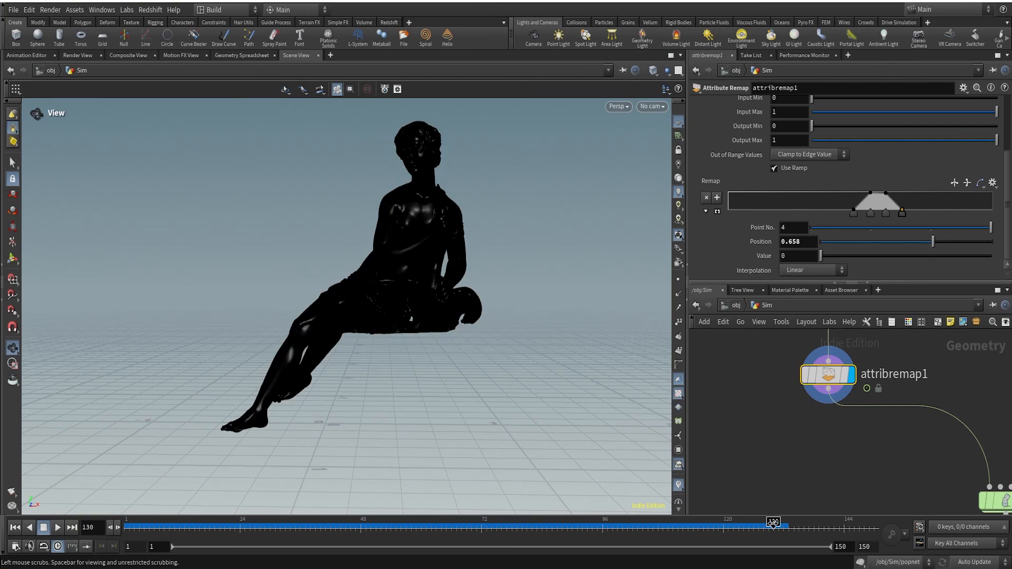
{"action": "mouse_move", "coordinate": [773, 524]}
{"action": "left_mouse_down"}
{"action": "mouse_move", "coordinate": [925, 531]}
{"action": "mouse_move", "coordinate": [149, 530]}
{"action": "mouse_move", "coordinate": [748, 522]}
{"action": "left_mouse_up"}
Display and select popnet again, and replay the particle simulation from frame 1
{"action": "middle_click_drag", "start_coordinate": [861, 482], "coordinate": [767, 458]}
{"action": "left_click", "coordinate": [935, 481]}
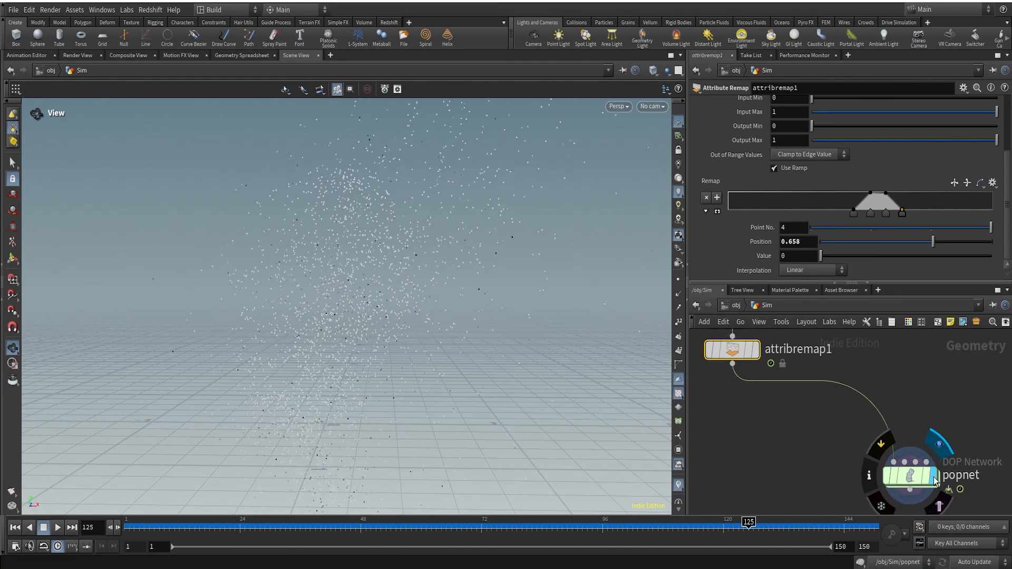
{"action": "left_click", "coordinate": [920, 477]}
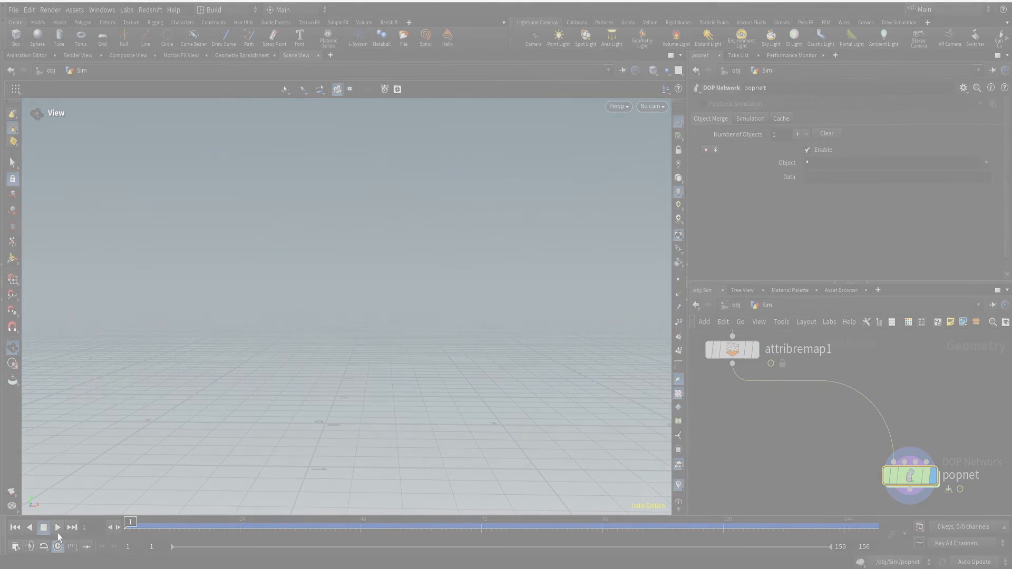
{"action": "left_click", "coordinate": [59, 528]}
{"action": "left_click", "coordinate": [59, 529]}
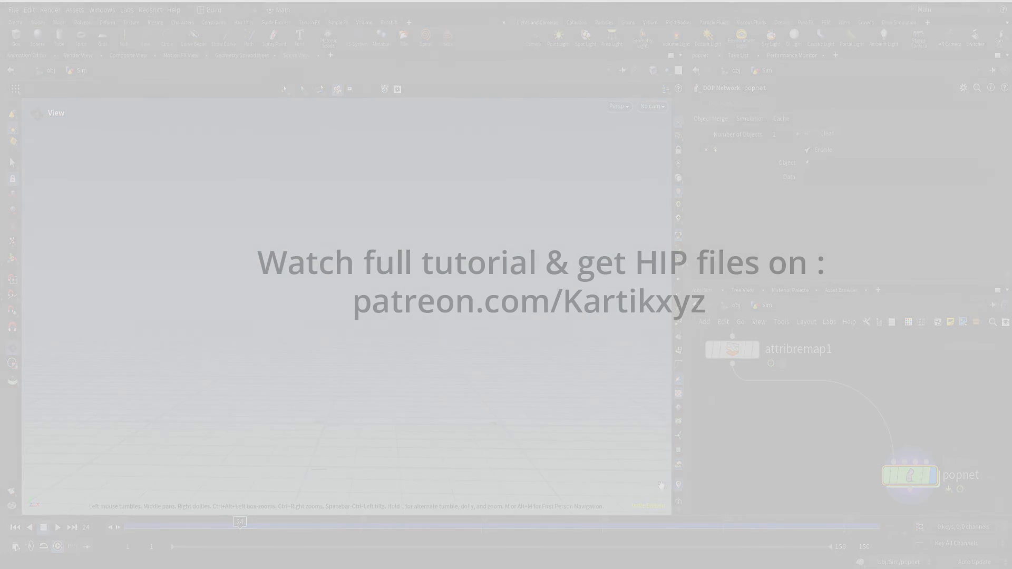